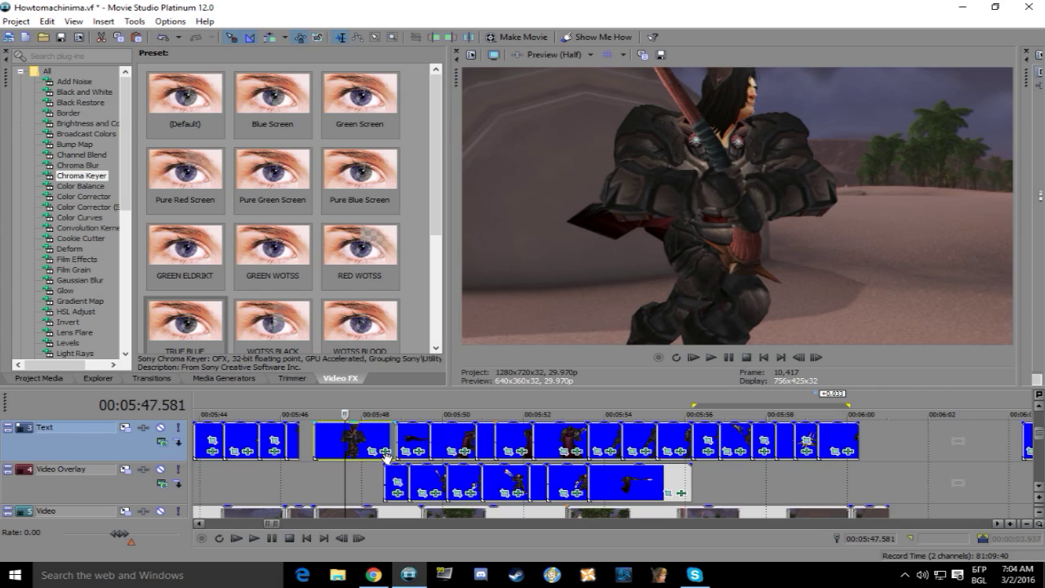
# Apply the Color Corrector effect with the 1K NEEDLES preset to the second clip on the Video Overlay track.
pyautogui.scroll(-2, 386, 458)
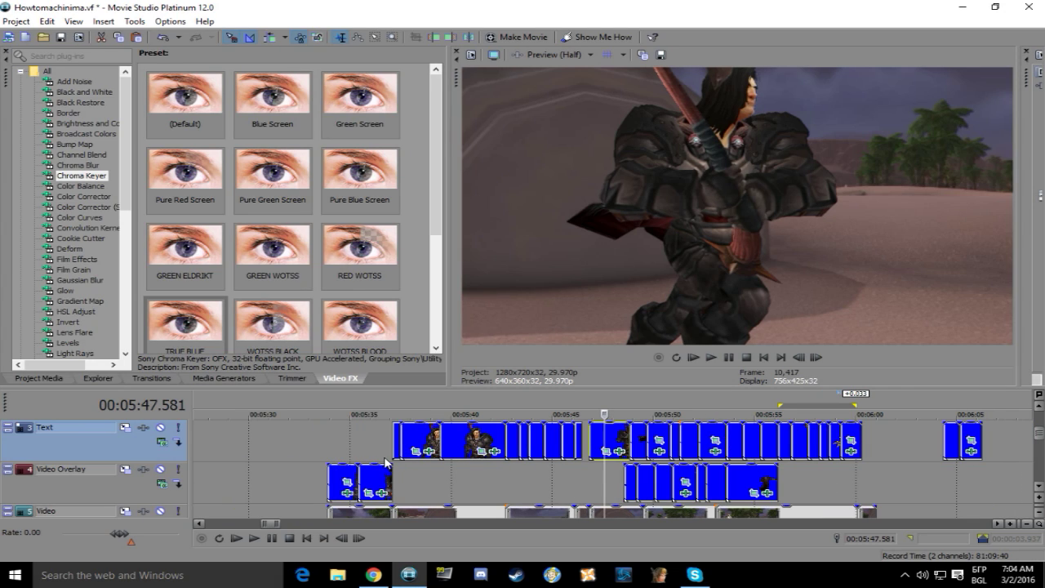
pyautogui.click(373, 471)
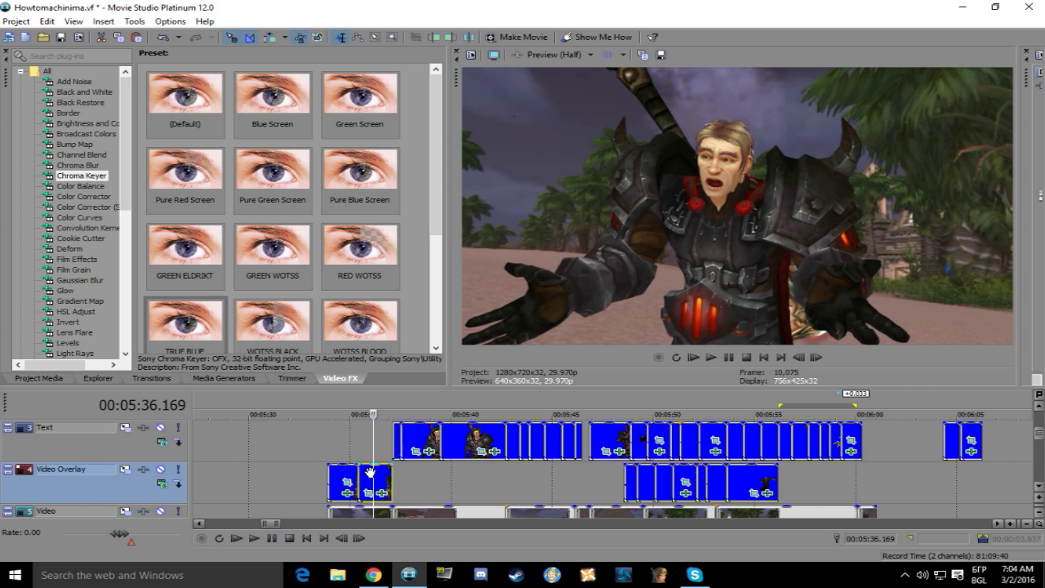
pyautogui.click(83, 196)
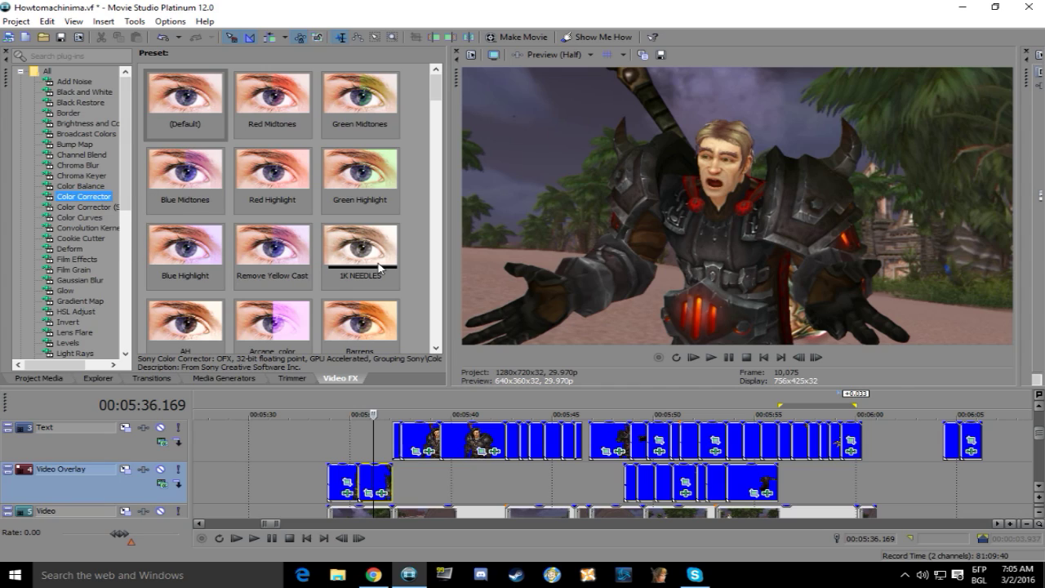
pyautogui.moveTo(363, 253); pyautogui.dragTo(380, 482)
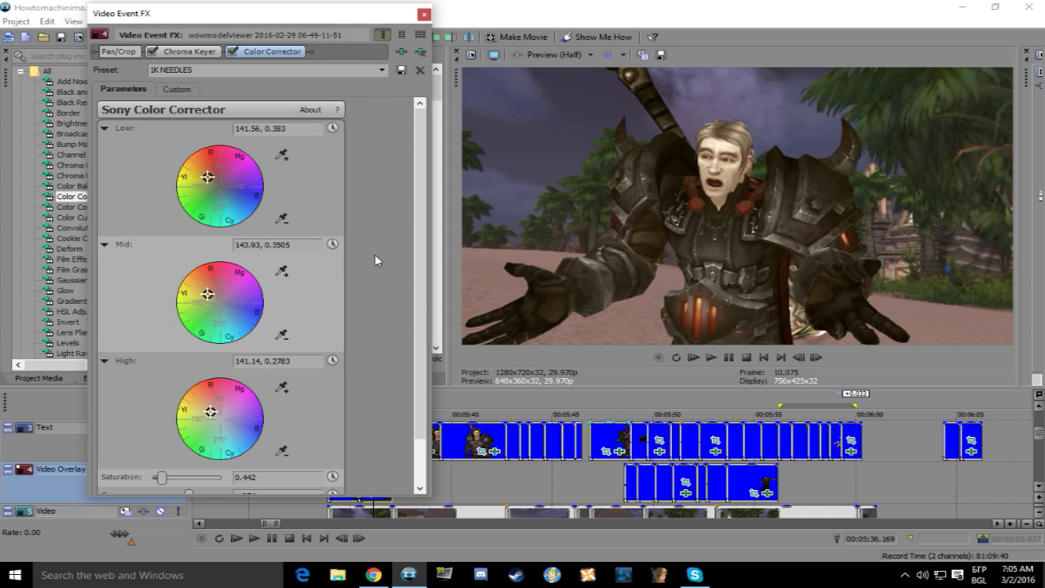
# Reset the clip's Color Corrector to the (Default) preset.
pyautogui.click(382, 71)
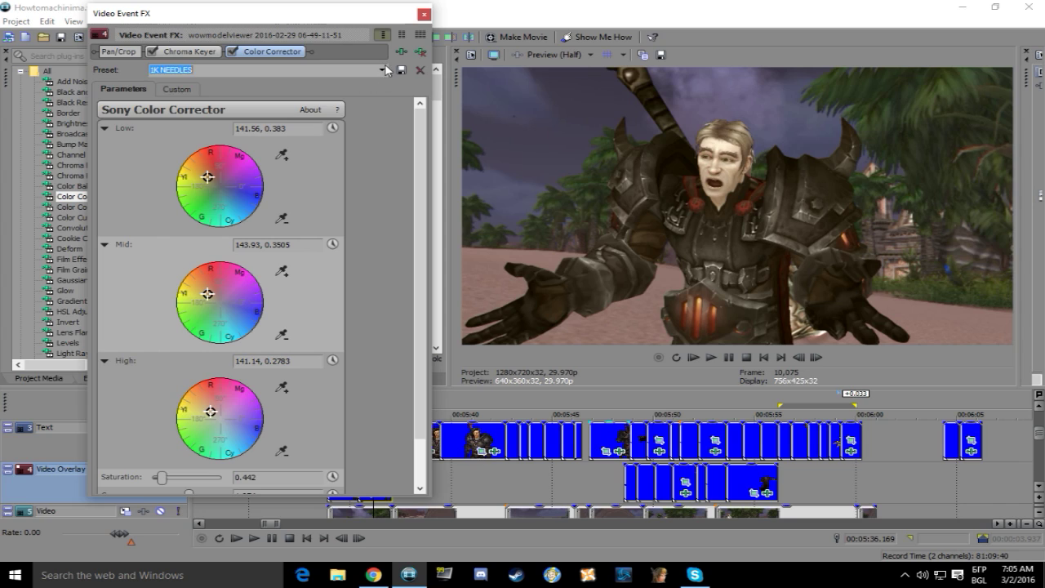
pyautogui.moveTo(381, 121); pyautogui.dragTo(381, 99)
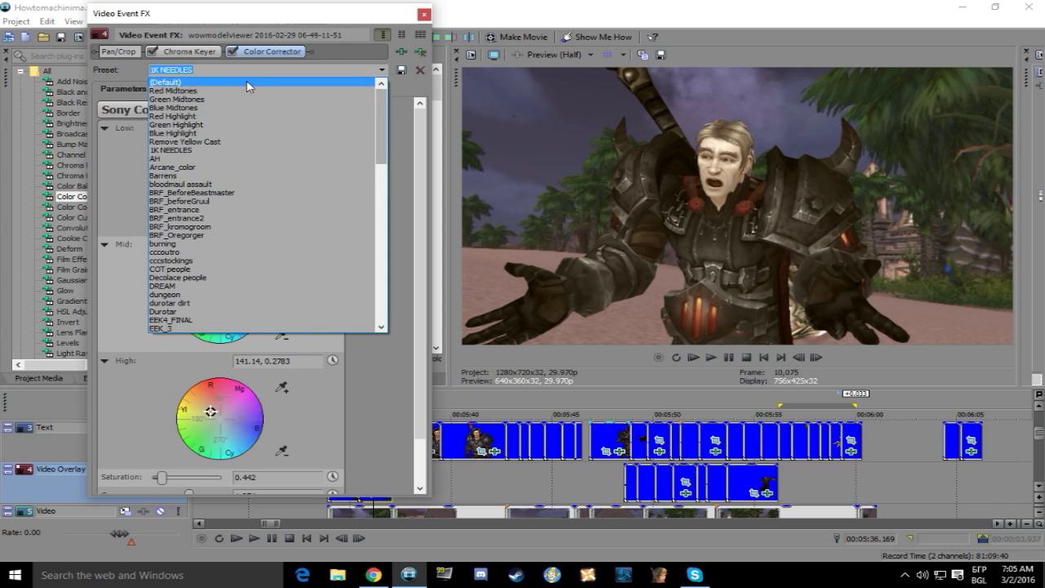
pyautogui.click(248, 83)
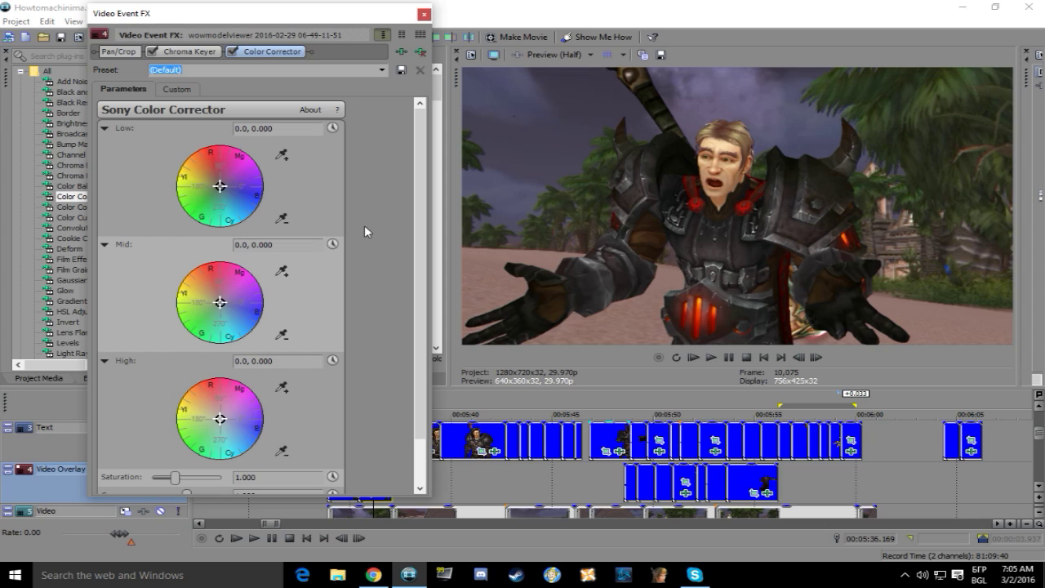
# Sample the midtone adjustment colour from the background in the preview, then set saturation to 0.758 and gamma to 1.137.
pyautogui.click(281, 271)
pyautogui.click(517, 227)
pyautogui.scroll(-2, 291, 397)
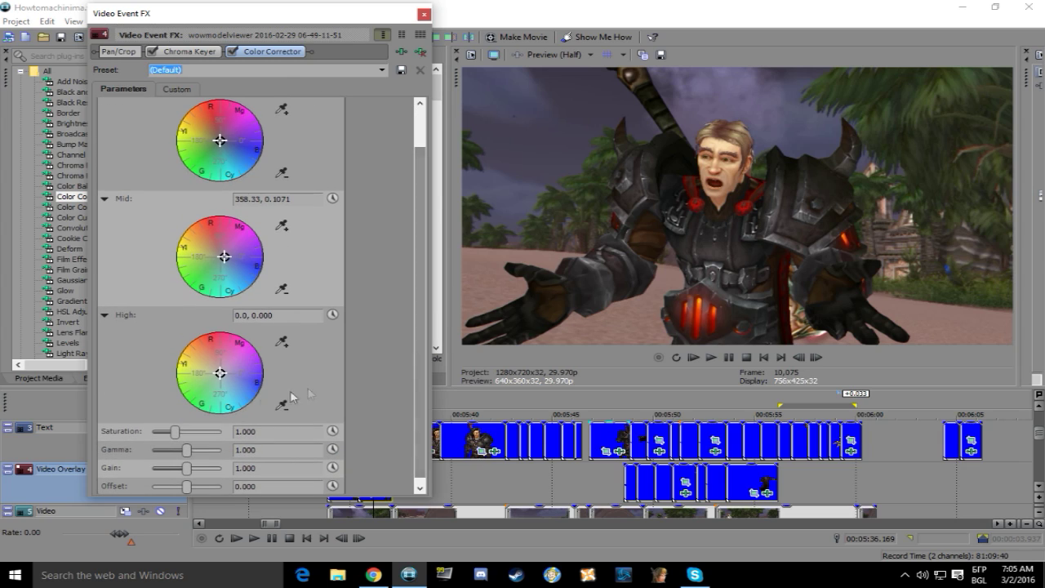
pyautogui.moveTo(174, 431); pyautogui.dragTo(194, 451)
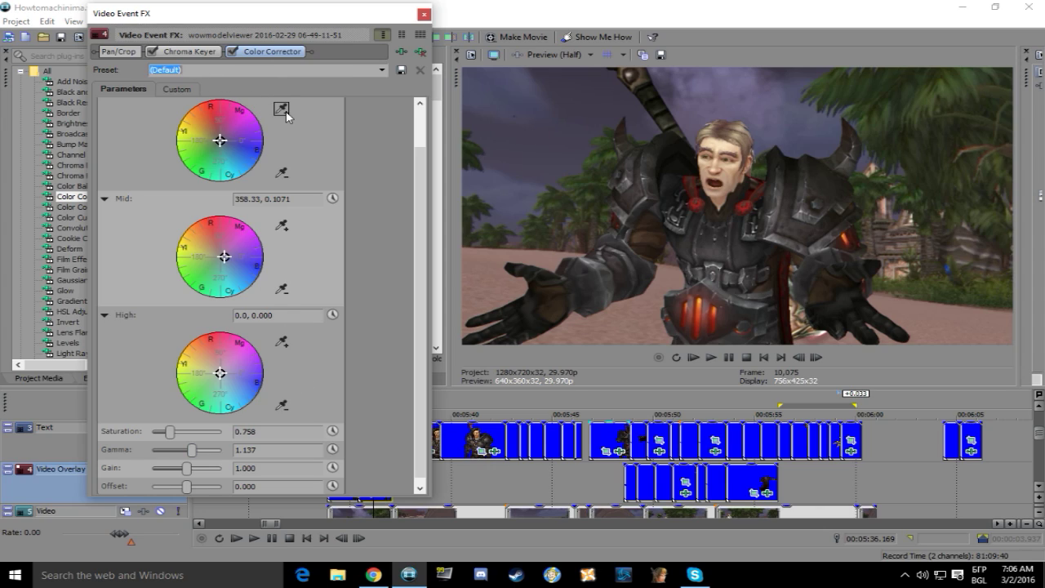
# Save the colour correction settings as a preset named TUTORIAL and close the effect settings.
pyautogui.write('T')
pyautogui.click(402, 73)
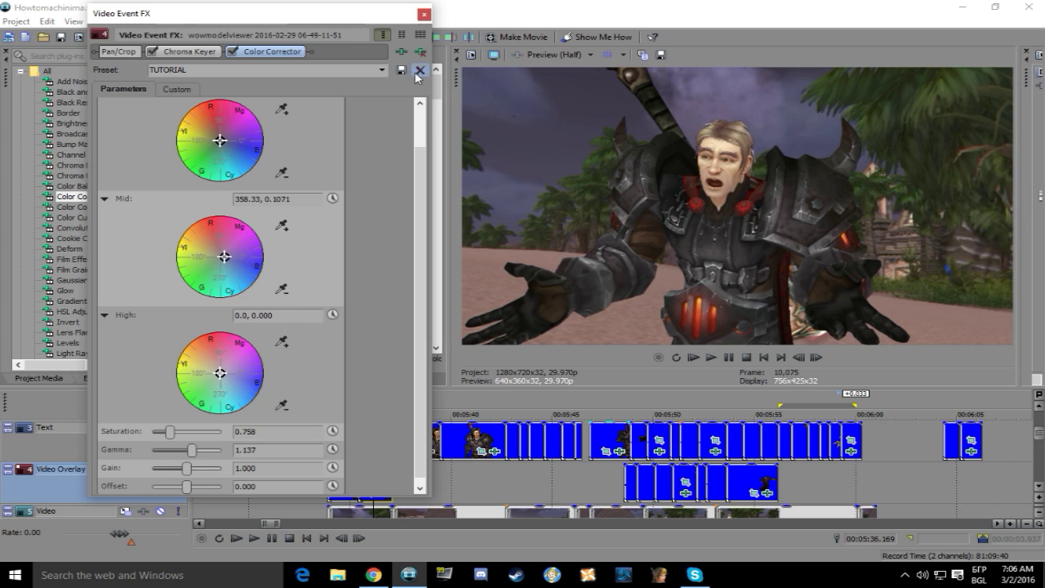
pyautogui.click(420, 72)
pyautogui.click(423, 14)
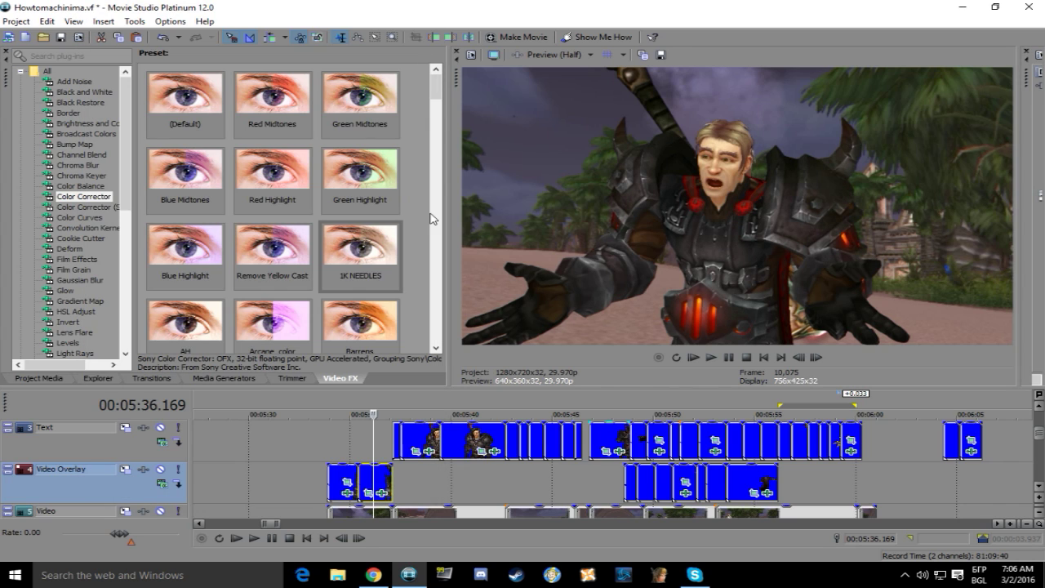
# Select all blue-background character clips from the Video Overlay track up to track 1 and apply the TUTORIAL Color Corrector preset to them.
pyautogui.moveTo(437, 86); pyautogui.dragTo(458, 327)
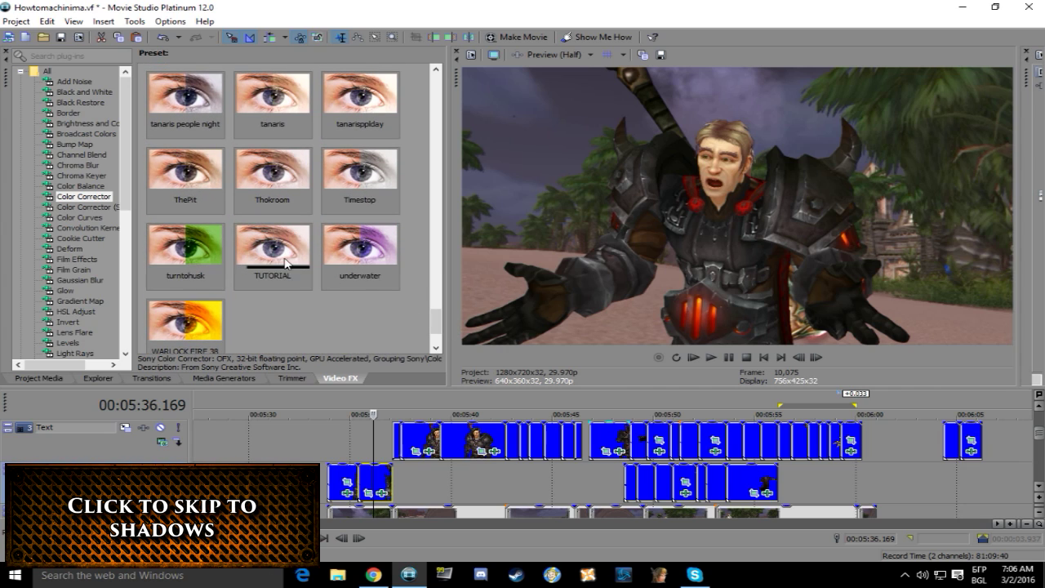
pyautogui.click(339, 472)
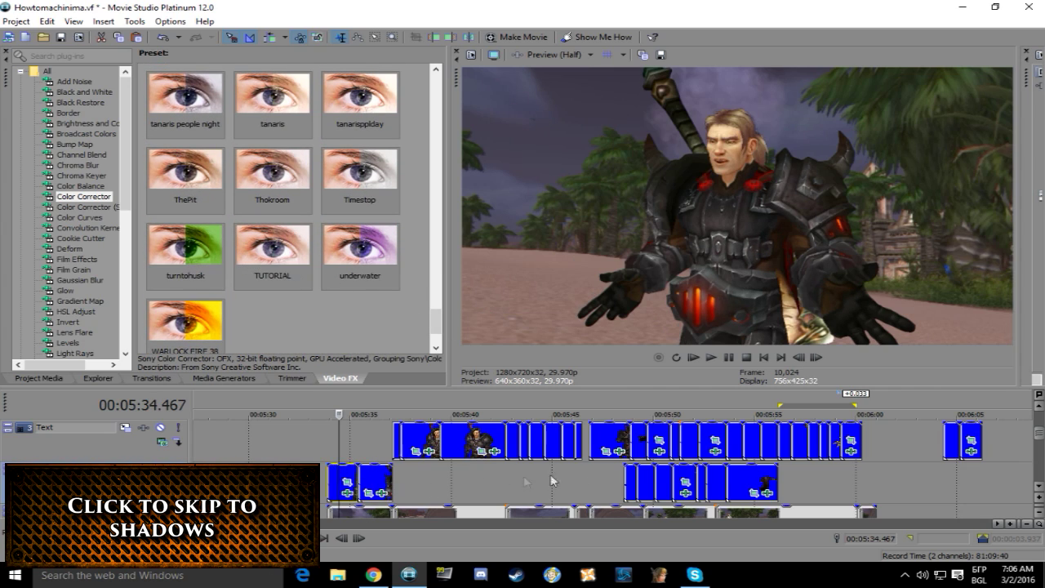
pyautogui.click(1039, 407)
pyautogui.click(1039, 407)
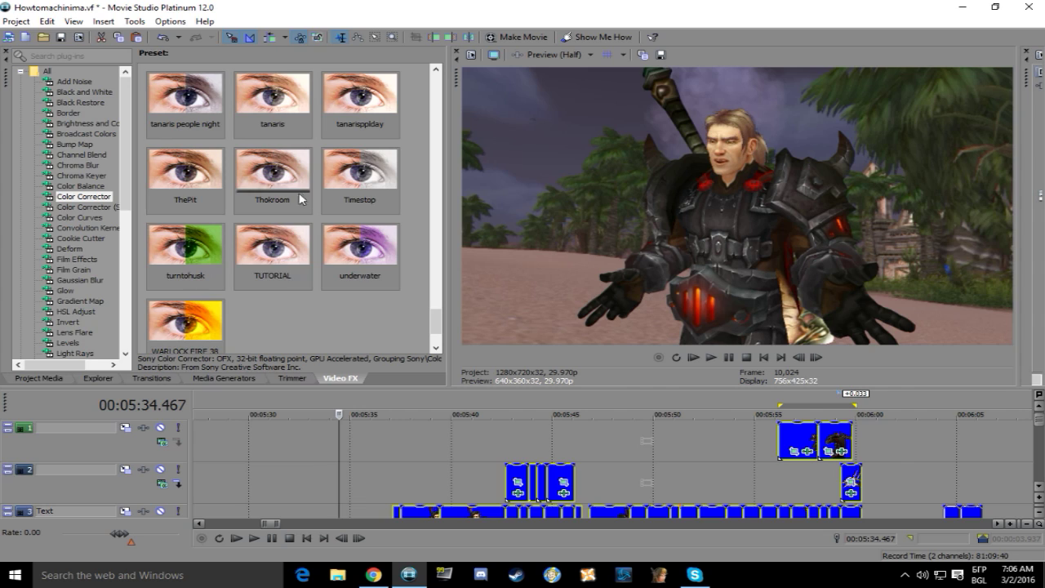
pyautogui.moveTo(279, 256); pyautogui.dragTo(515, 472)
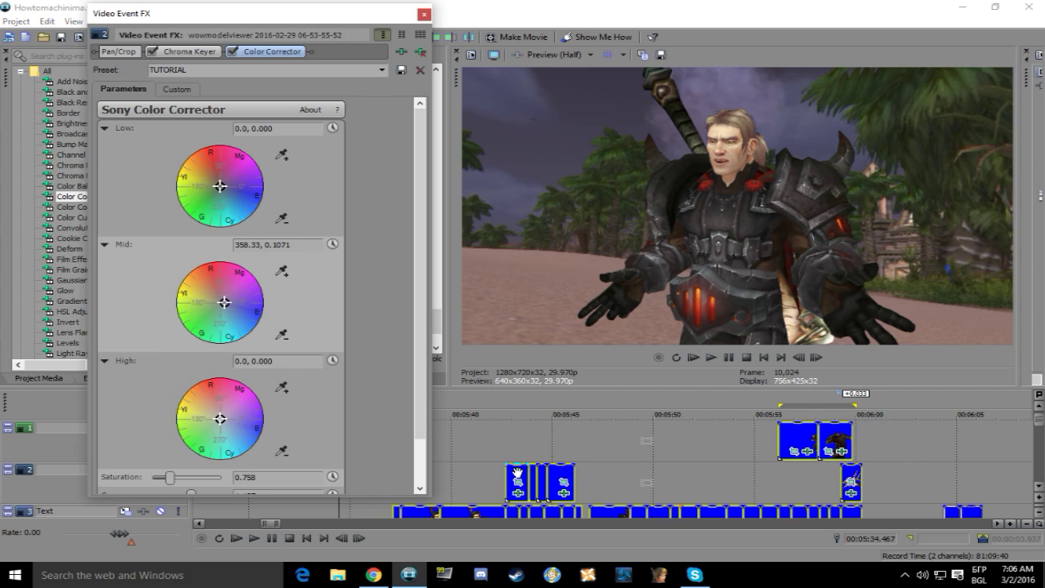
pyautogui.click(424, 14)
pyautogui.click(411, 471)
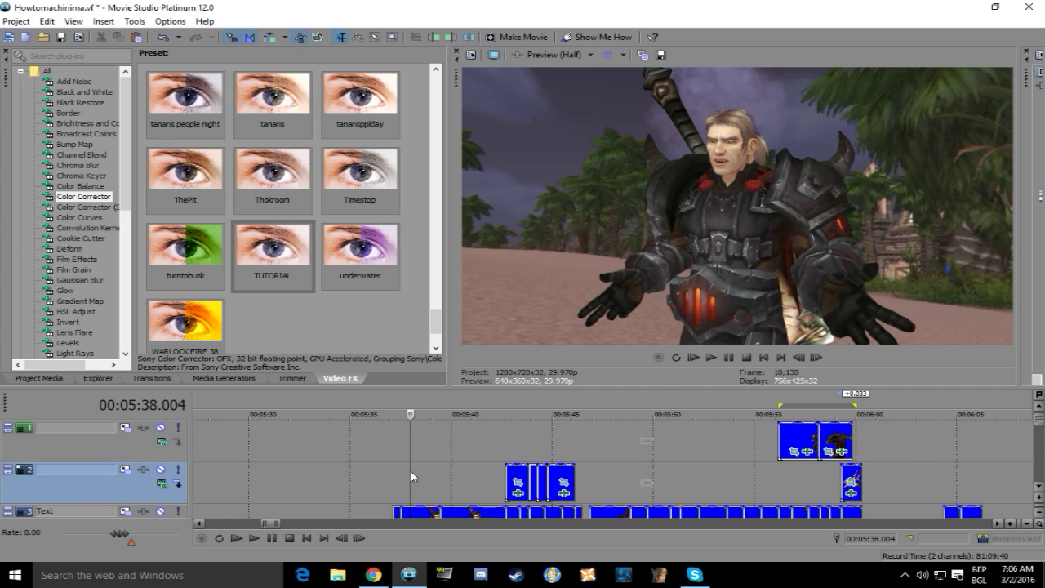
pyautogui.scroll(4, 542, 483)
pyautogui.moveTo(605, 452); pyautogui.dragTo(913, 459)
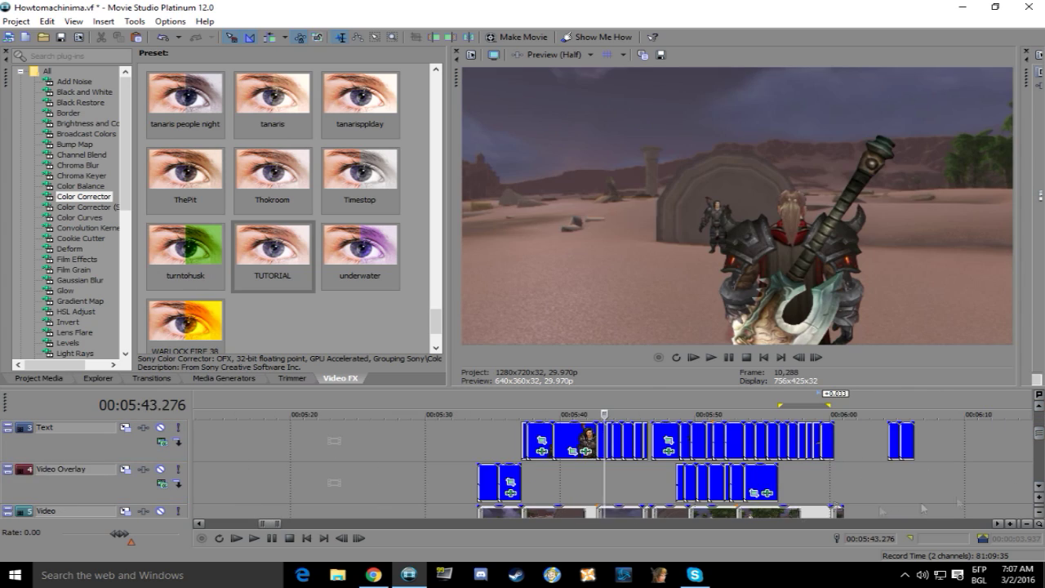
pyautogui.click(487, 481)
pyautogui.scroll(2, 816, 482)
pyautogui.hotkey('ctrl', 'a')
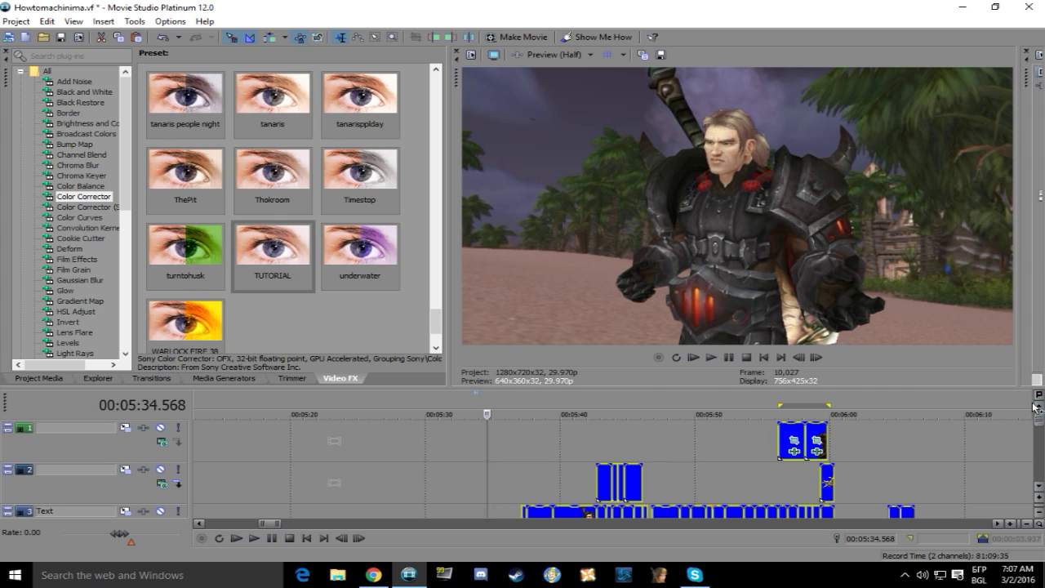
# Insert two new empty video tracks above the existing tracks.
pyautogui.rightClick(594, 432)
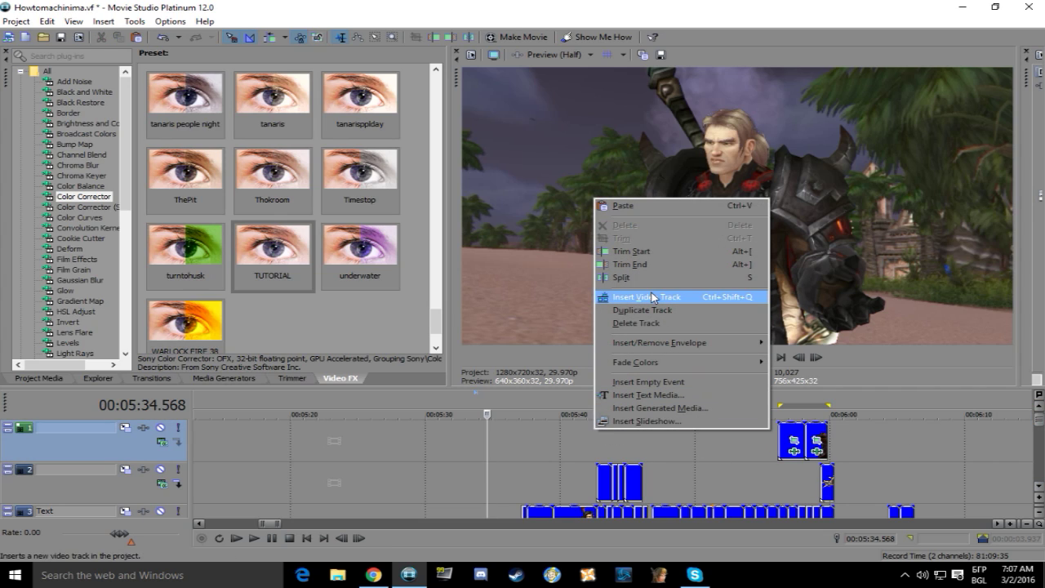
pyautogui.click(653, 297)
pyautogui.rightClick(604, 437)
pyautogui.click(649, 303)
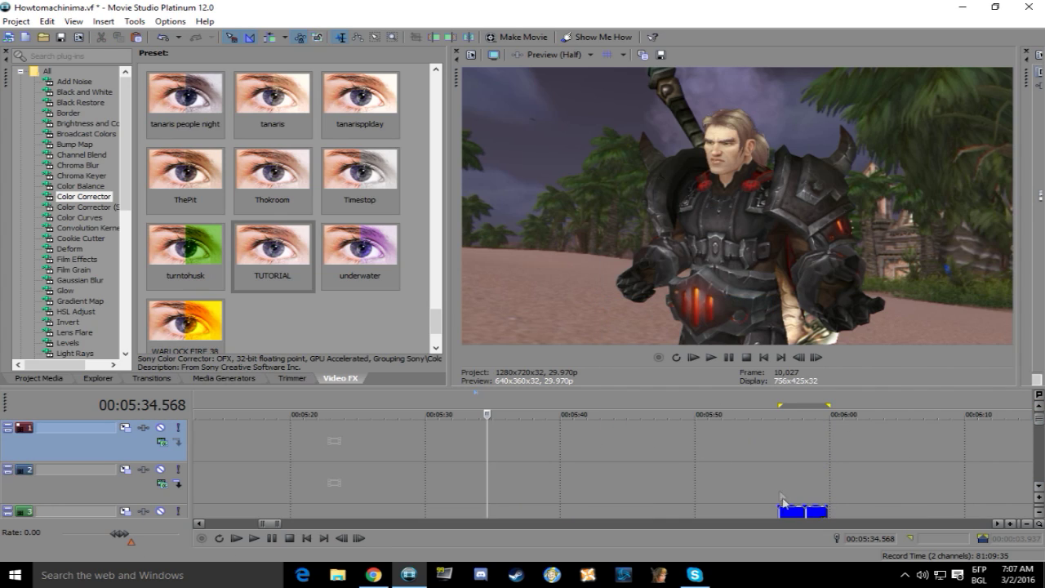
# Select the scene's character clips from track 3 down to Video Overlay, move them up two tracks, and clear the selection.
pyautogui.moveTo(1039, 418); pyautogui.dragTo(1038, 425)
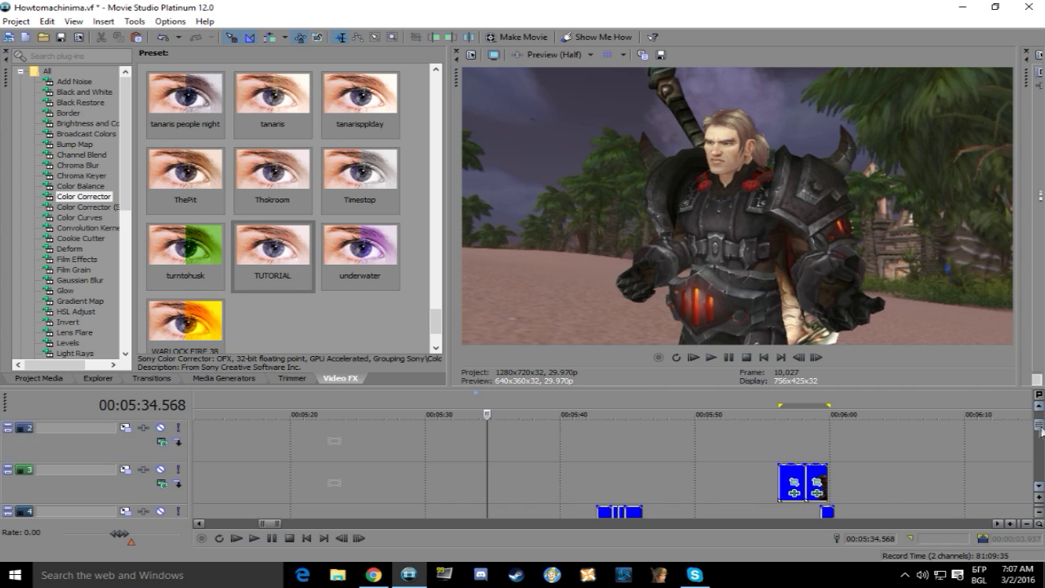
pyautogui.click(825, 470)
pyautogui.click(1039, 487)
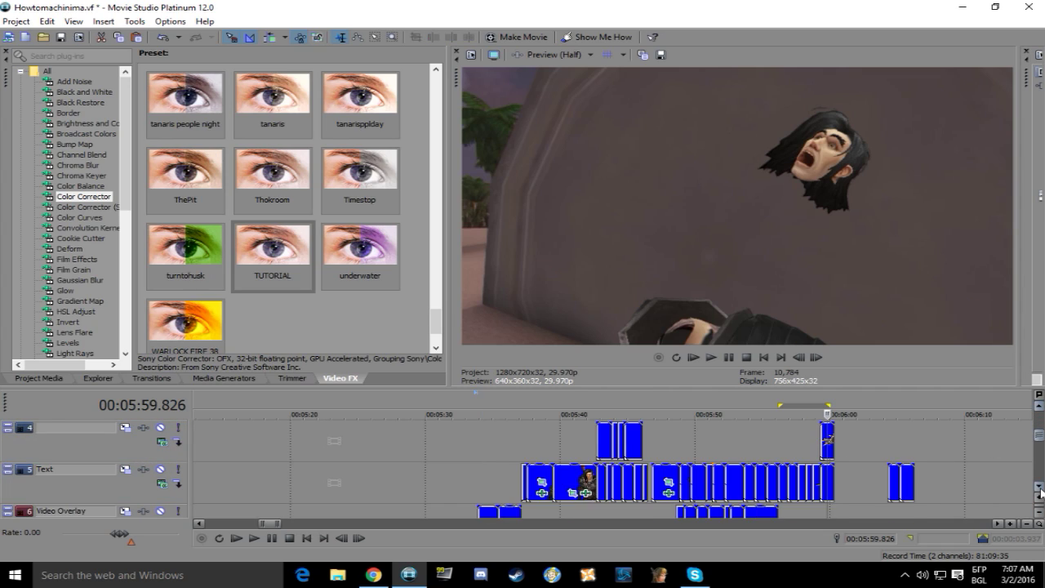
pyautogui.click(1039, 488)
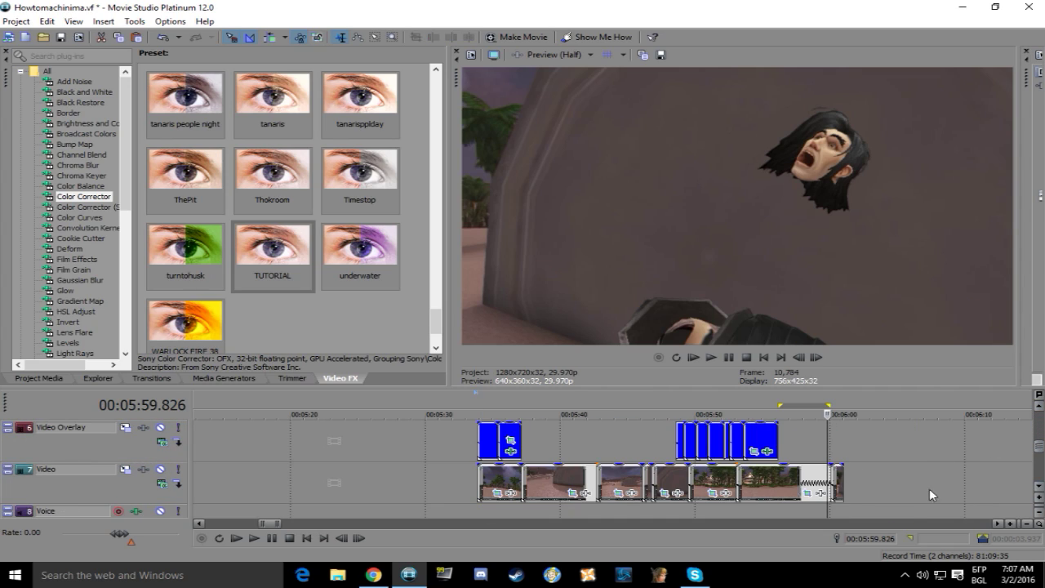
pyautogui.click(1039, 408)
pyautogui.click(1039, 407)
pyautogui.click(1039, 408)
pyautogui.click(1039, 407)
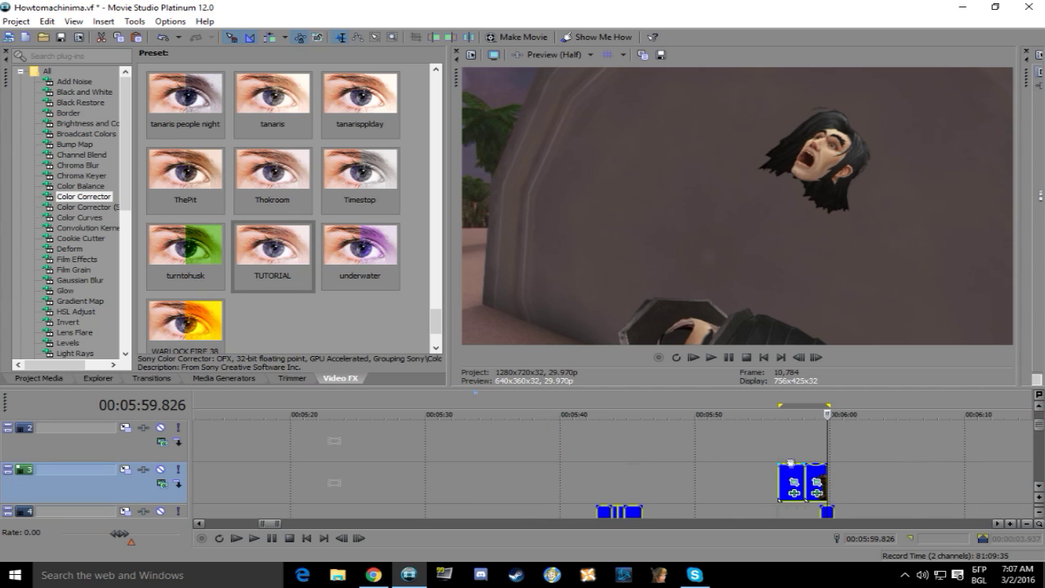
pyautogui.moveTo(789, 467); pyautogui.dragTo(790, 426)
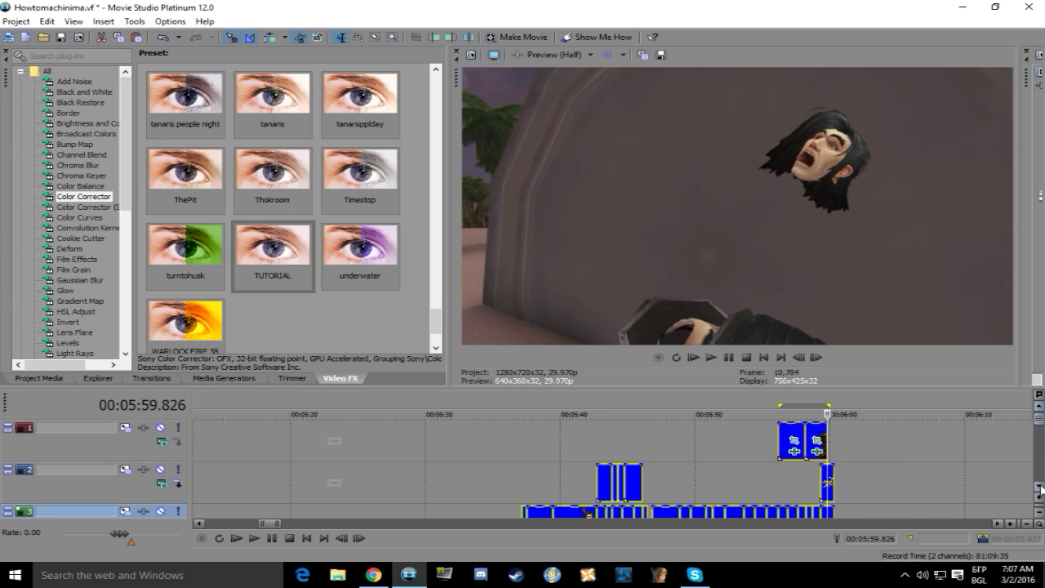
pyautogui.scroll(-2, 1033, 489)
pyautogui.click(489, 446)
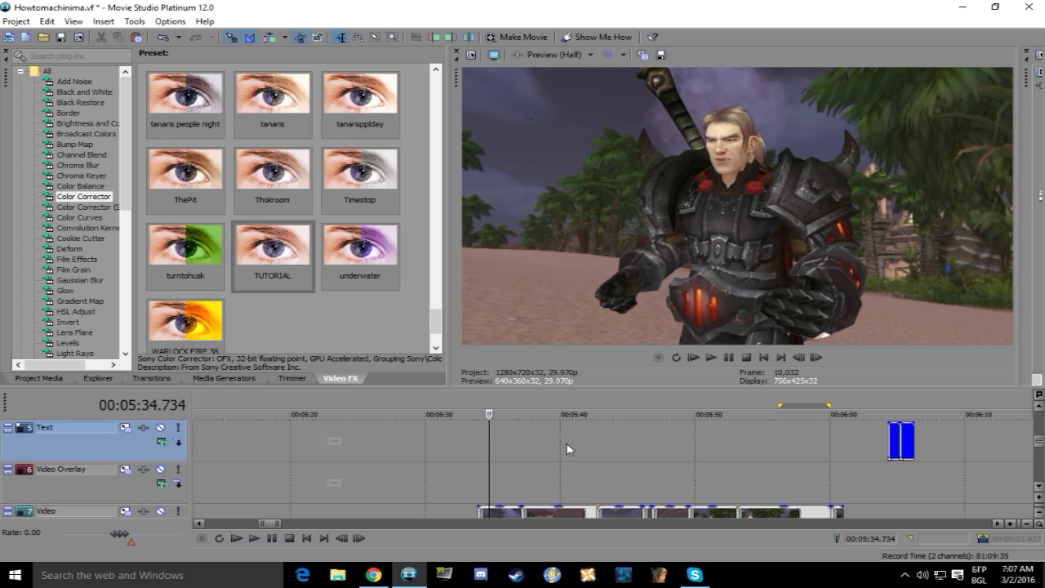
pyautogui.click(200, 575)
pyautogui.write('paint')
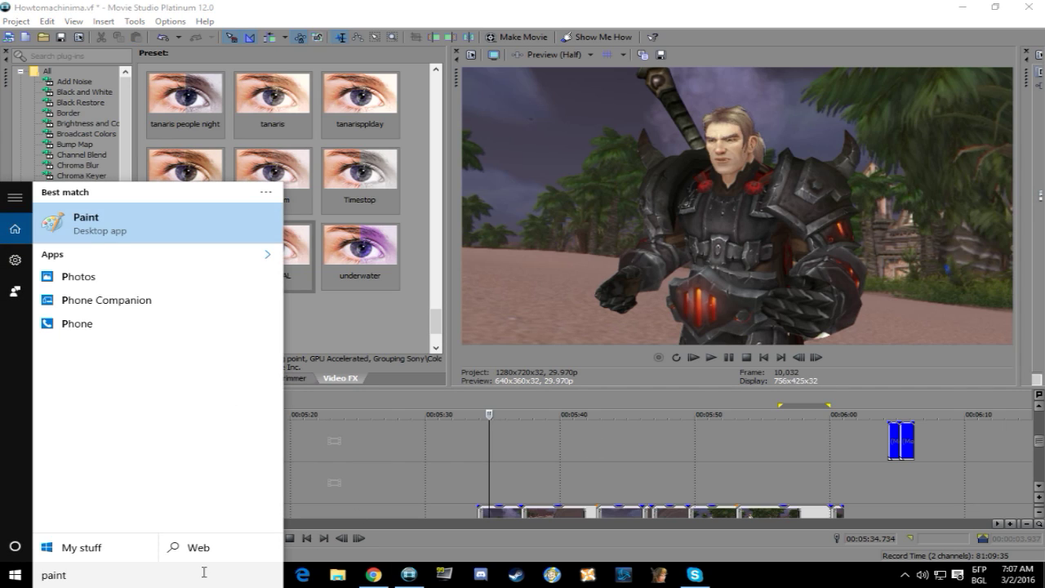
pyautogui.click(111, 224)
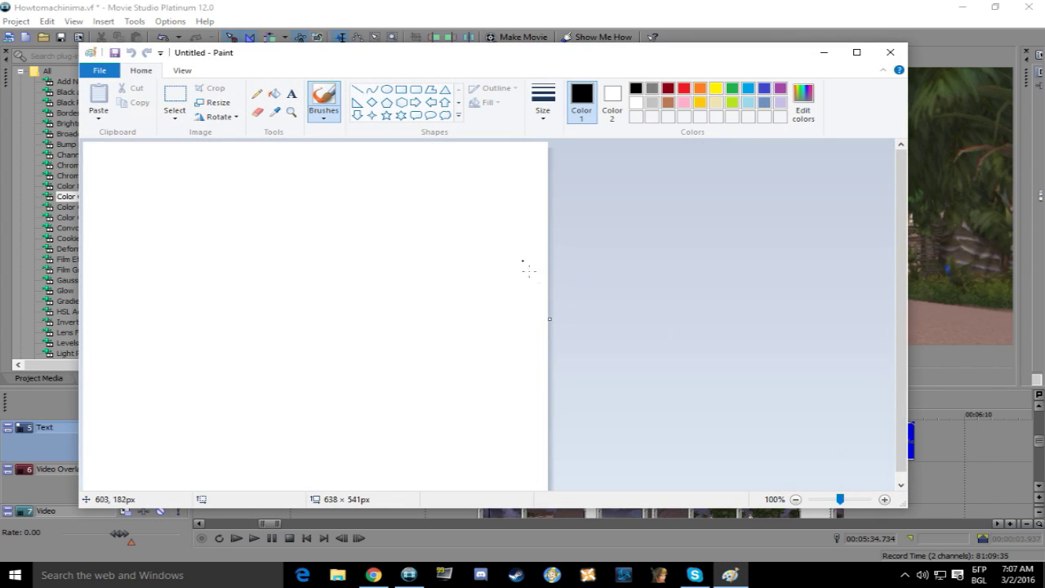
pyautogui.click(795, 499)
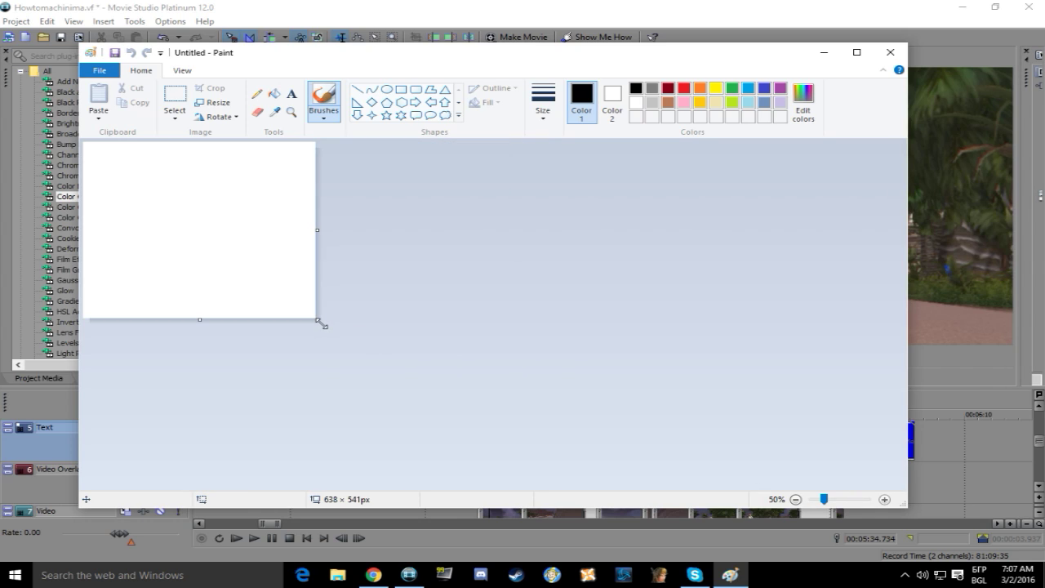
pyautogui.click(99, 70)
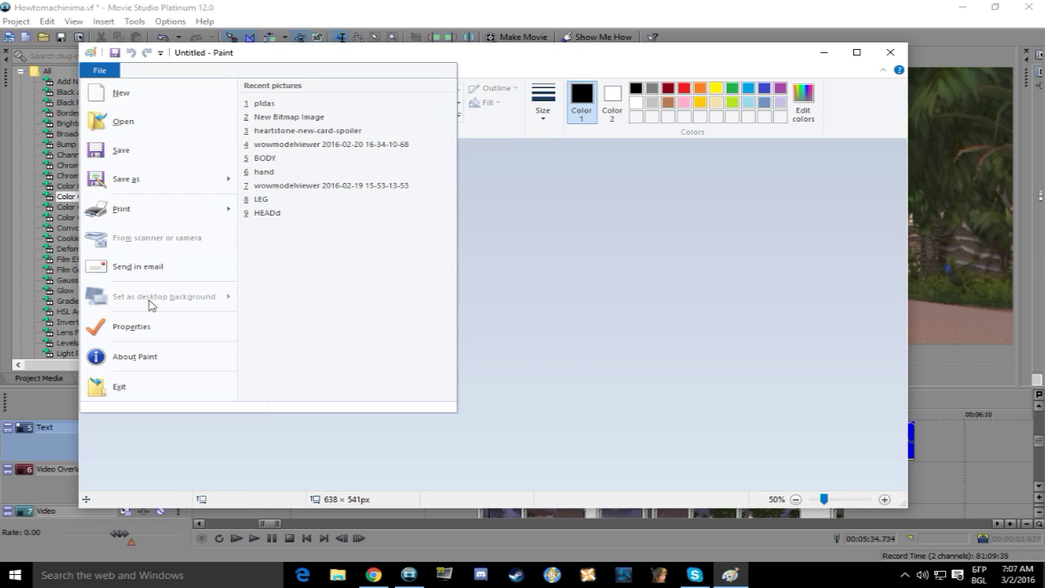
pyautogui.click(119, 386)
# Insert a Titles & Text event on the Text track at about 00:05:25 and delete its sample text.
pyautogui.click(367, 445)
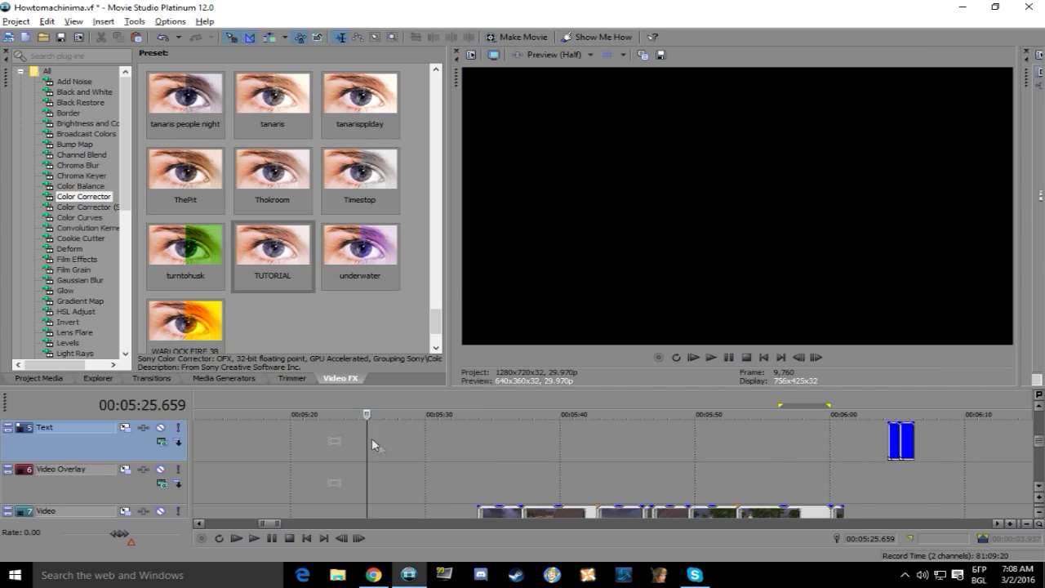
pyautogui.rightClick(319, 441)
pyautogui.click(395, 408)
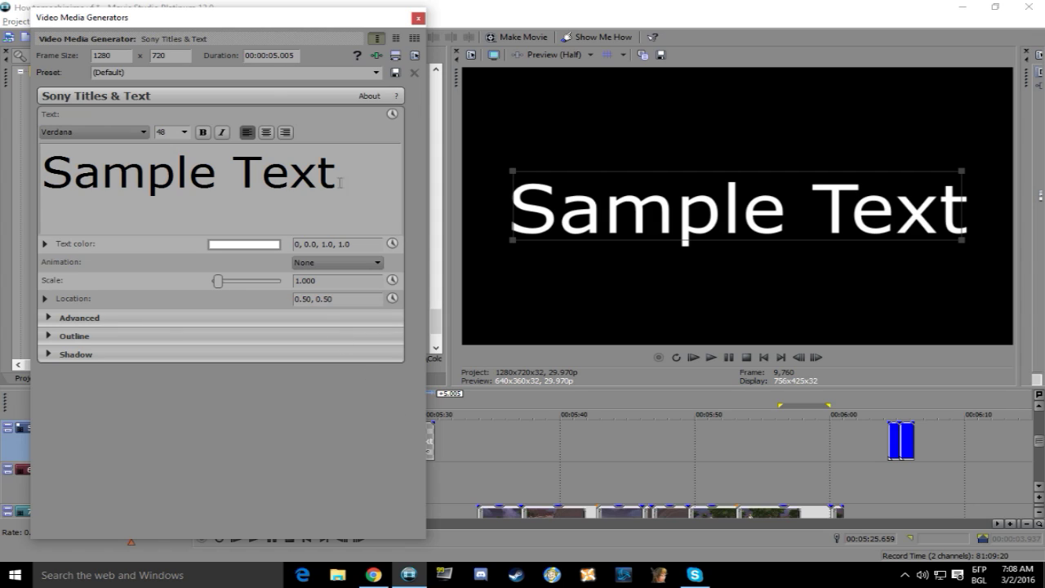
pyautogui.moveTo(339, 182); pyautogui.dragTo(107, 183)
pyautogui.press('Delete')
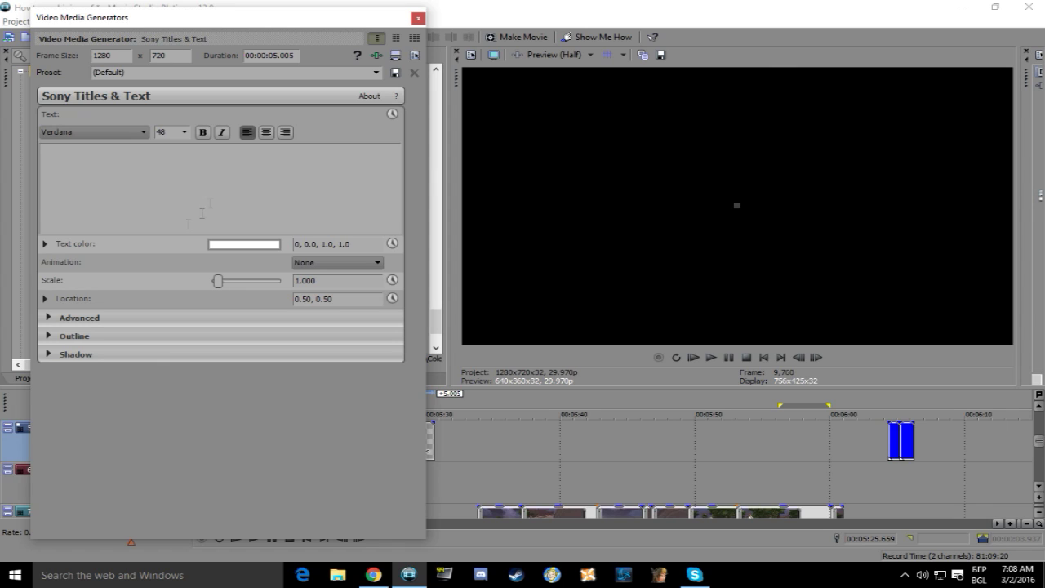
# Make the Text track's generated event a solid black fill by setting its background colour to 0, 0.0, 0.0, 1.0.
pyautogui.click(48, 318)
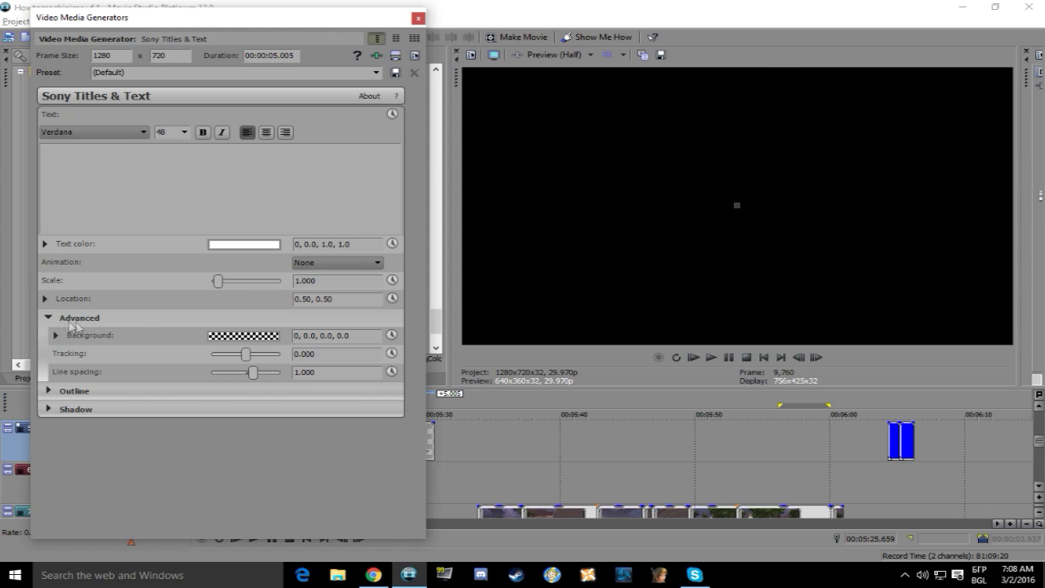
pyautogui.click(229, 336)
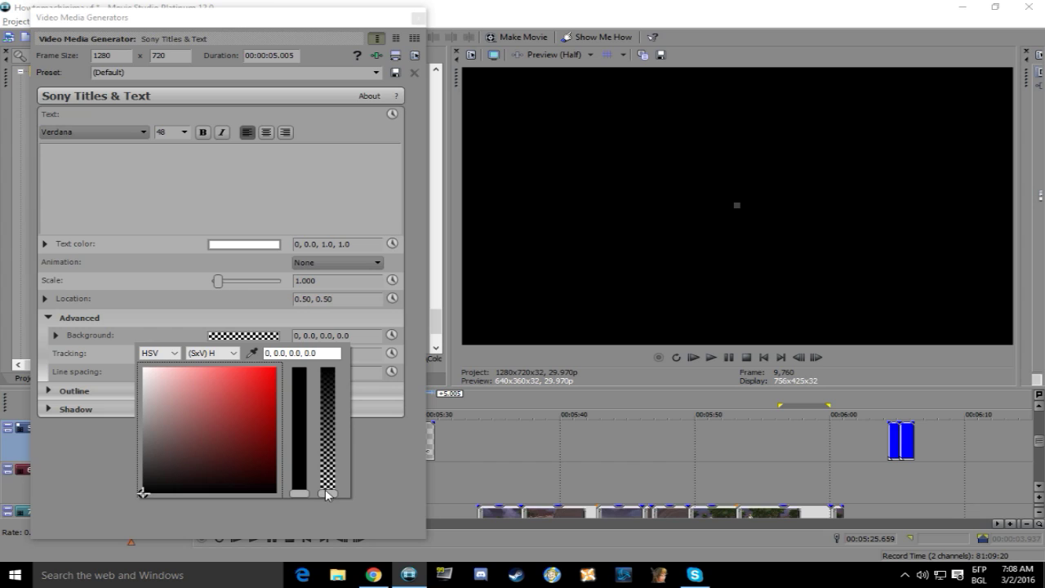
pyautogui.moveTo(326, 493); pyautogui.dragTo(337, 367)
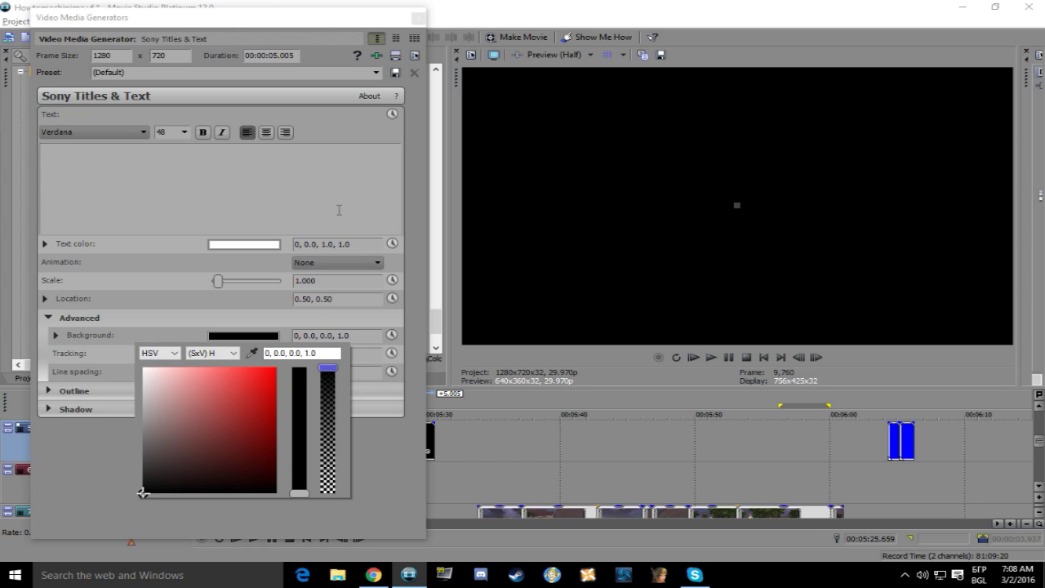
pyautogui.click(345, 180)
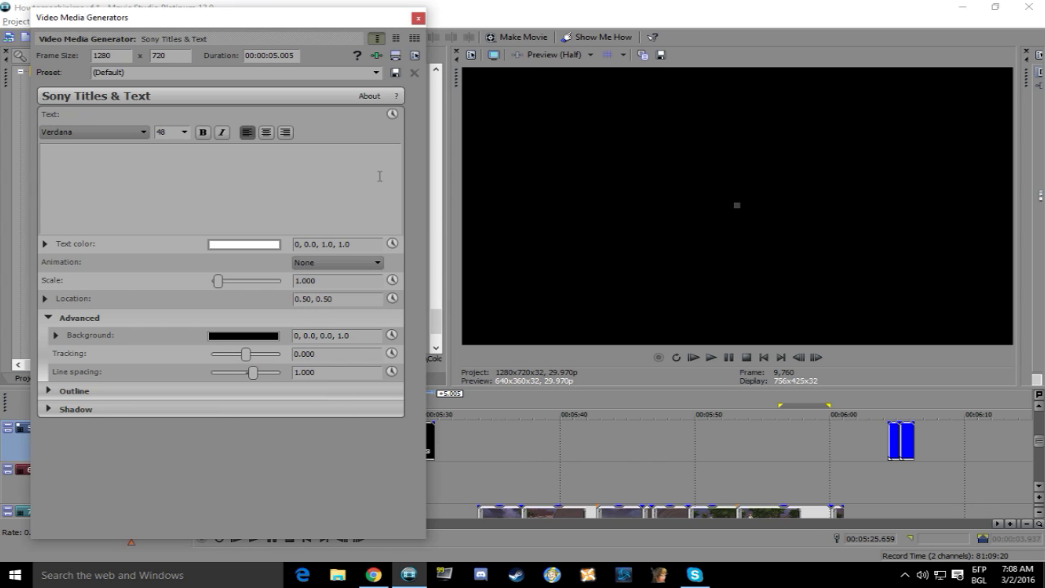
pyautogui.click(414, 20)
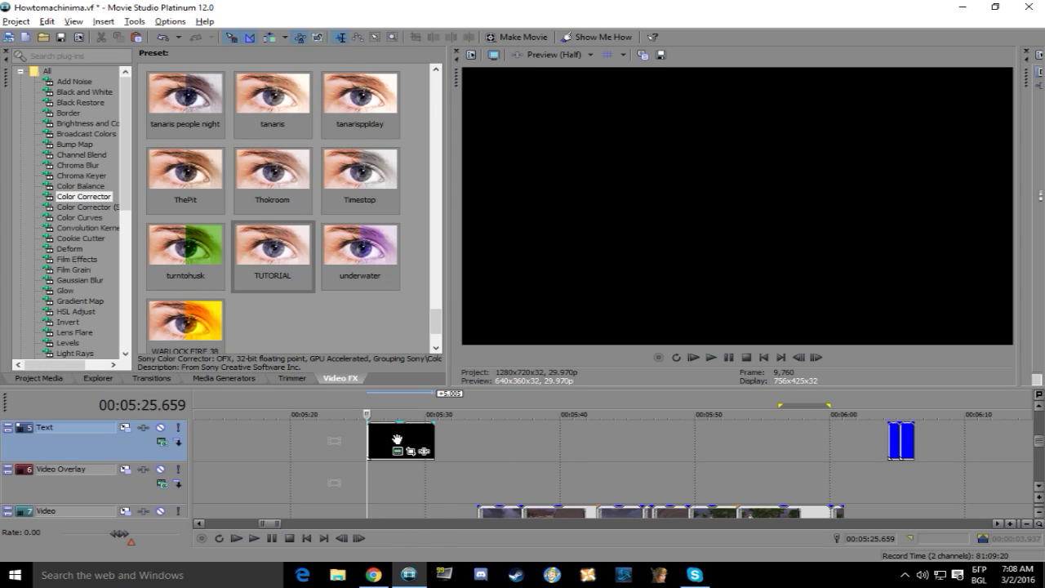
# Insert a Titles & Text event on the Video Overlay track at 00:05:25.659 and delete its sample text.
pyautogui.rightClick(382, 471)
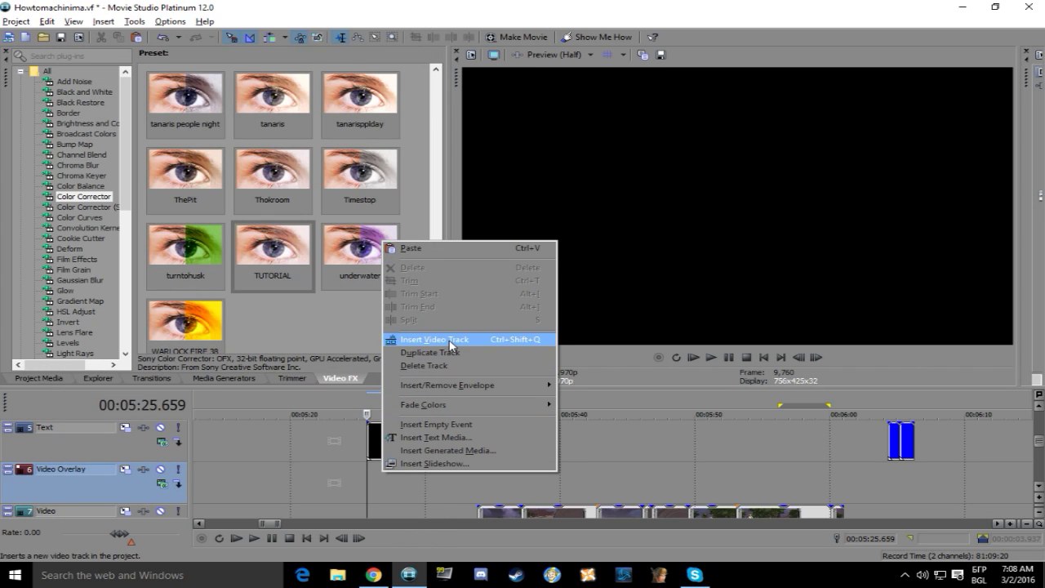
pyautogui.click(441, 437)
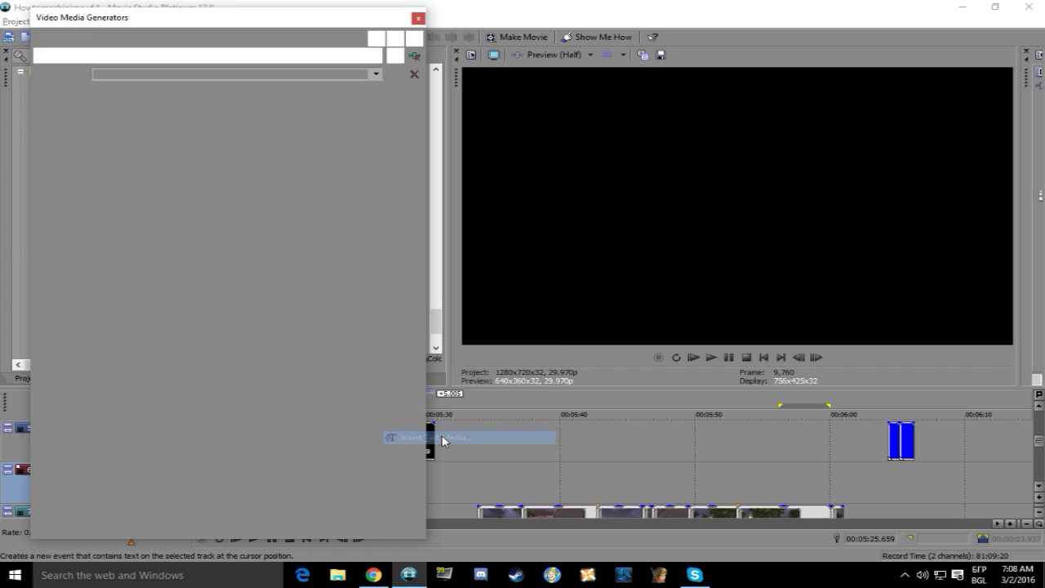
pyautogui.doubleClick(286, 173)
pyautogui.hotkey('ctrl', 'a')
pyautogui.press('Delete')
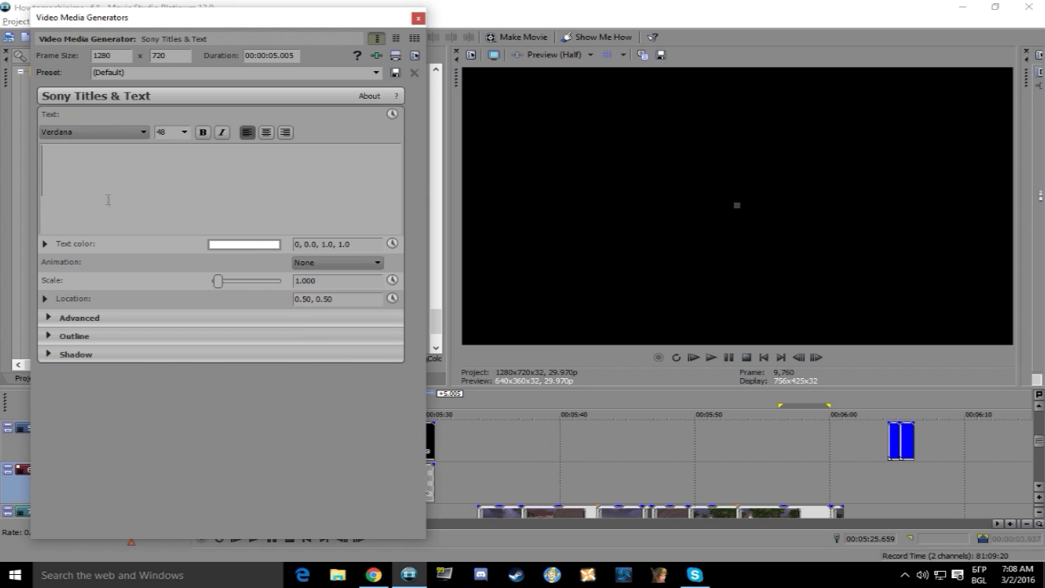
# Set the new event's background to opaque blue (240, 1.0, 1.0, 1.0), sampled from the blue-background character clip.
pyautogui.click(64, 319)
pyautogui.click(245, 335)
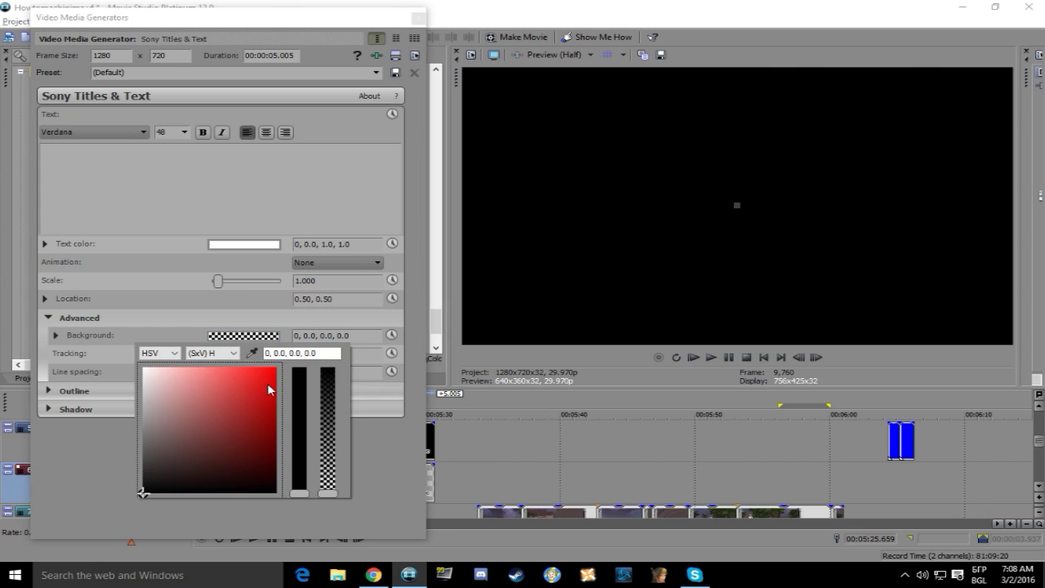
pyautogui.click(251, 356)
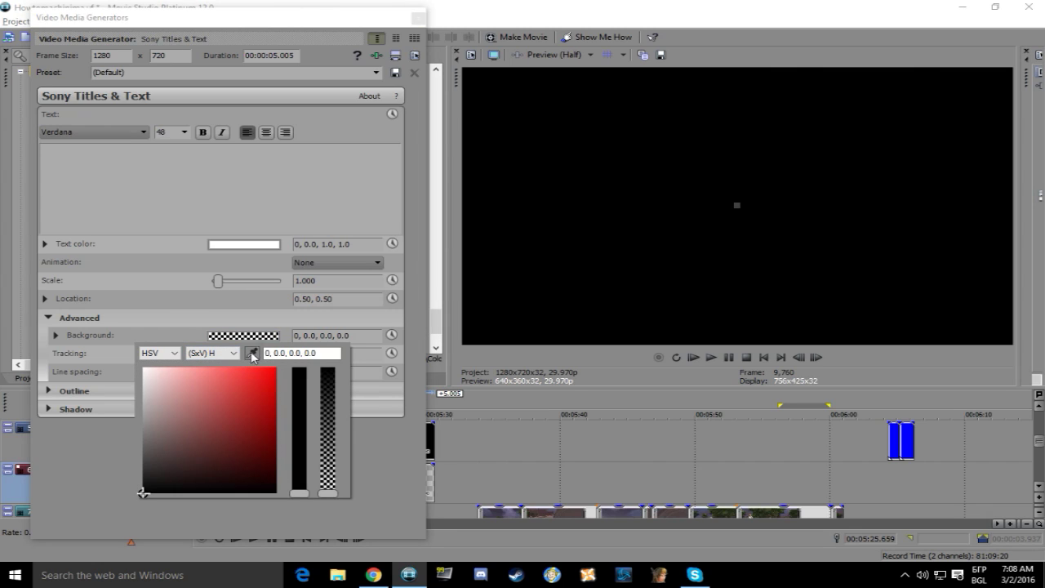
pyautogui.click(898, 434)
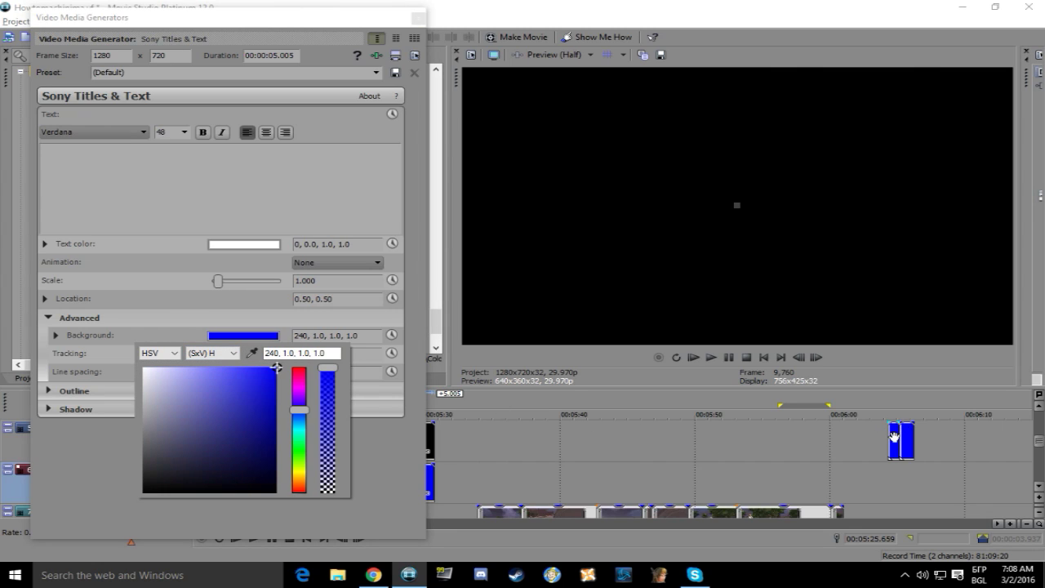
pyautogui.click(388, 462)
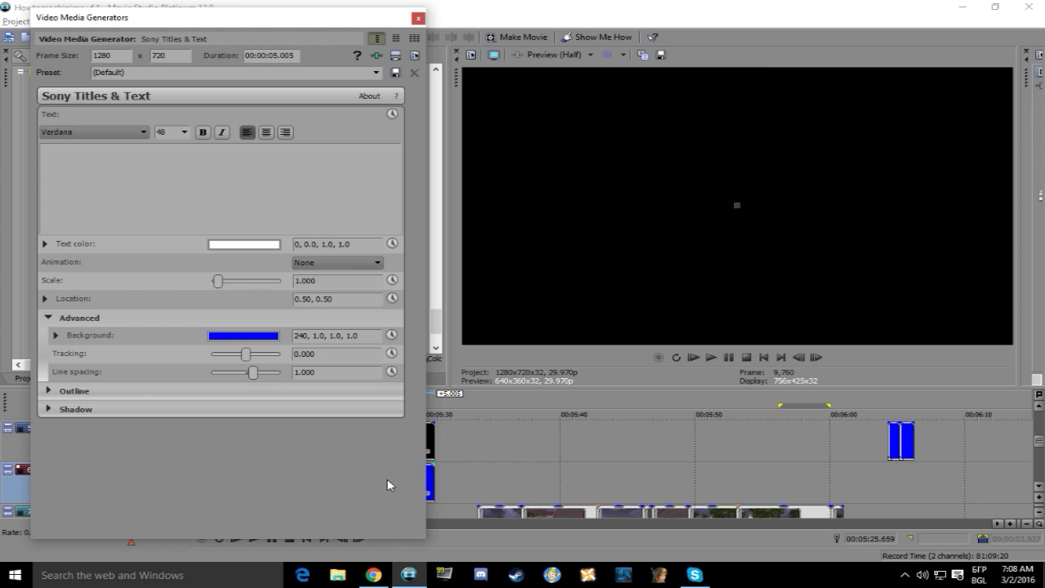
pyautogui.click(418, 17)
# Add the Sony Cookie Cutter effect to the black event on the Text track.
pyautogui.click(396, 436)
pyautogui.click(423, 450)
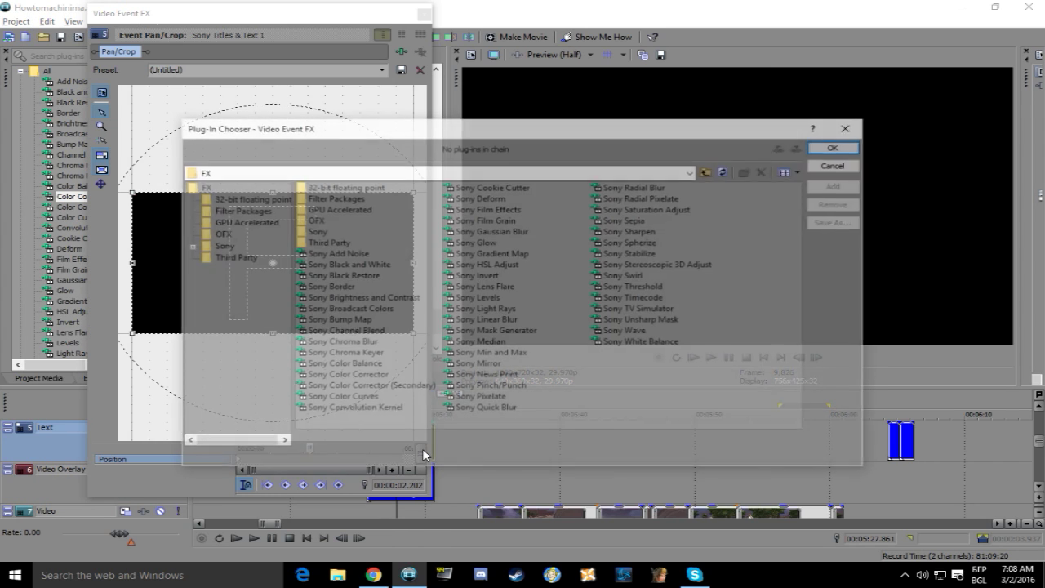
pyautogui.click(504, 187)
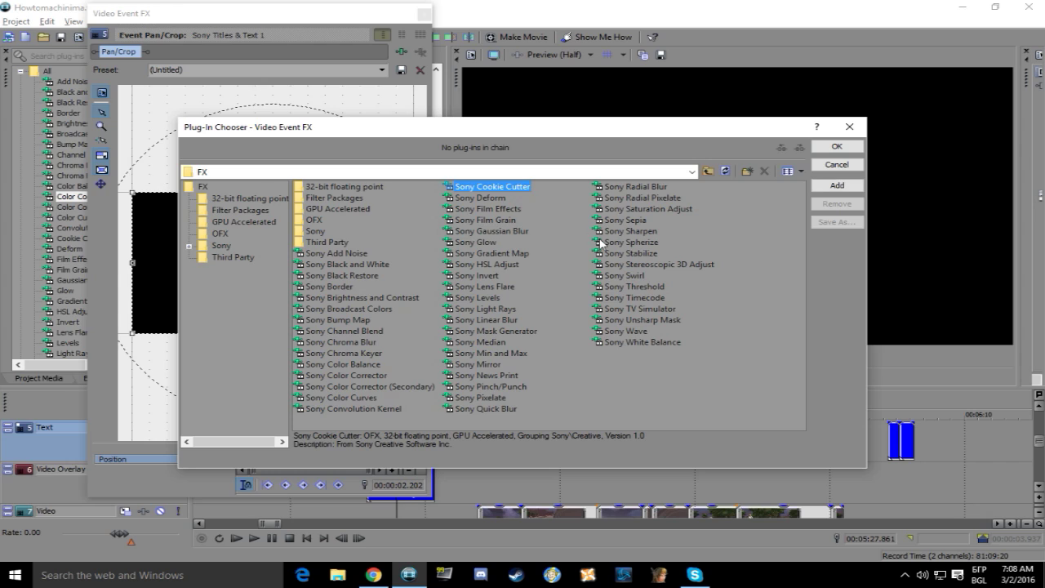
pyautogui.click(837, 185)
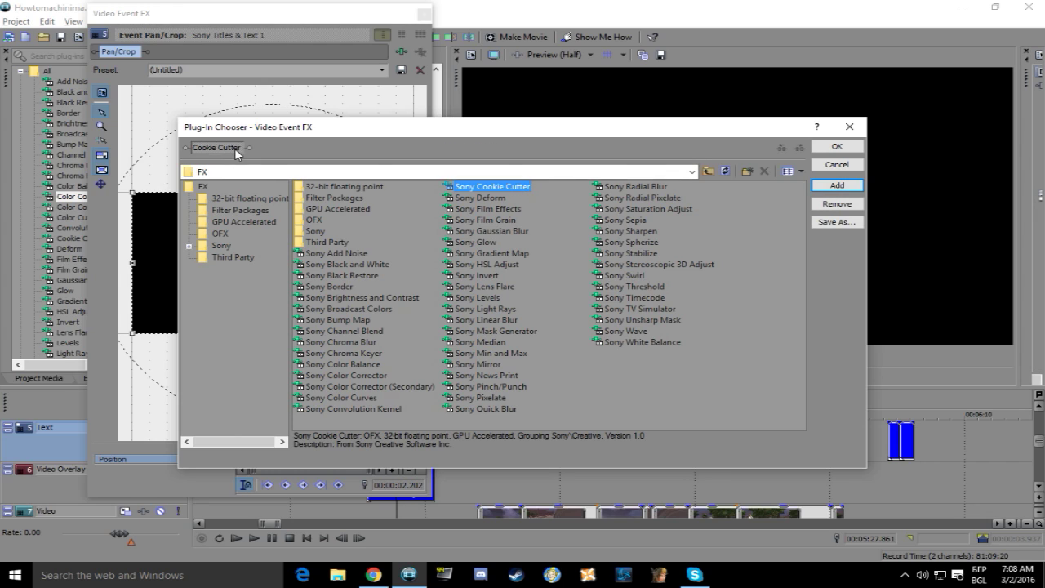
pyautogui.click(834, 148)
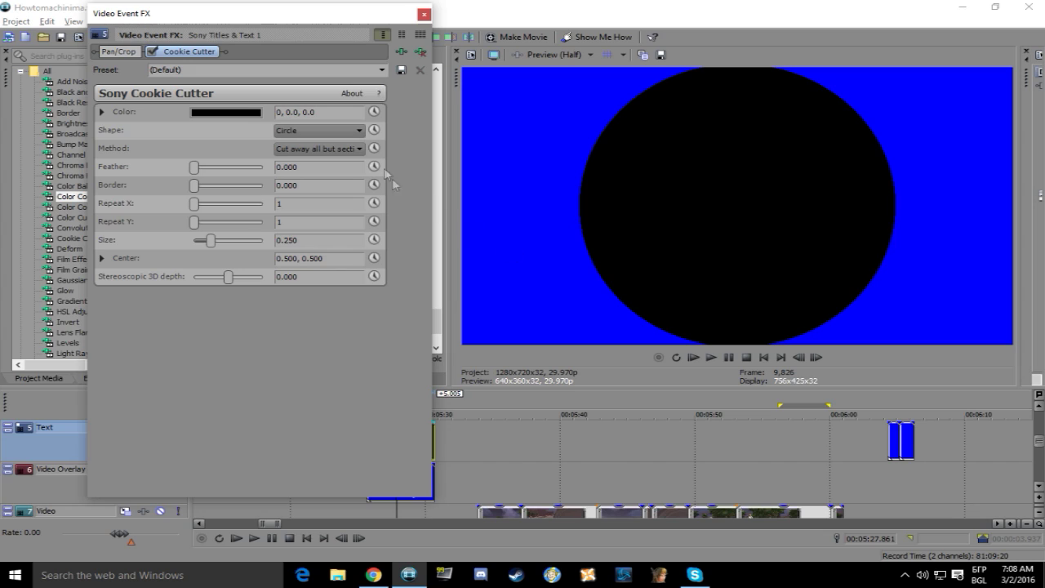
# Shape the Cookie Cutter cutout as an Oval with a size of 0.126 and a feather of 0.611.
pyautogui.click(357, 131)
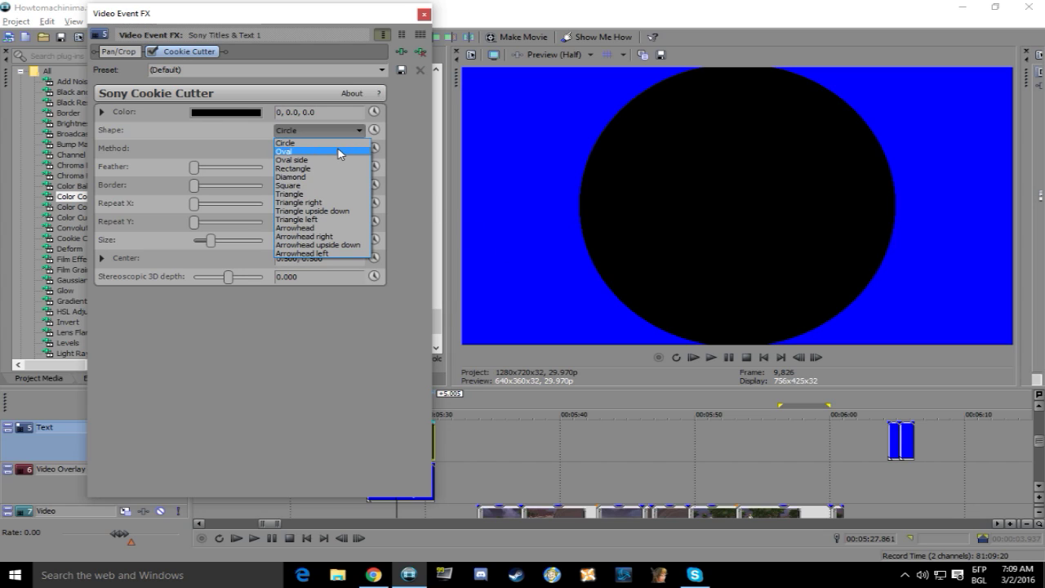
pyautogui.click(334, 159)
pyautogui.click(329, 149)
pyautogui.click(327, 161)
pyautogui.click(318, 131)
pyautogui.click(314, 148)
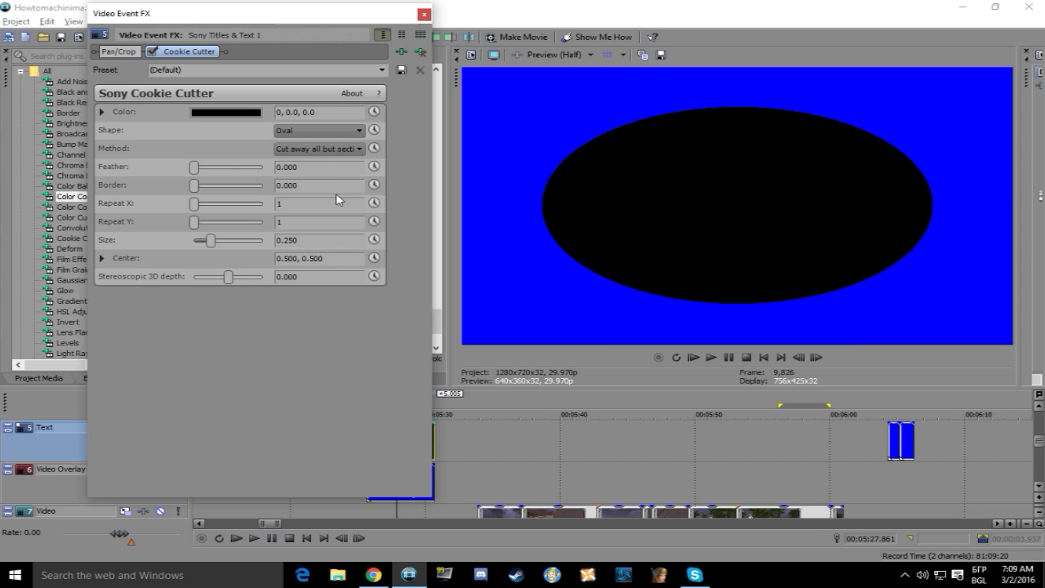
pyautogui.moveTo(210, 240); pyautogui.dragTo(201, 246)
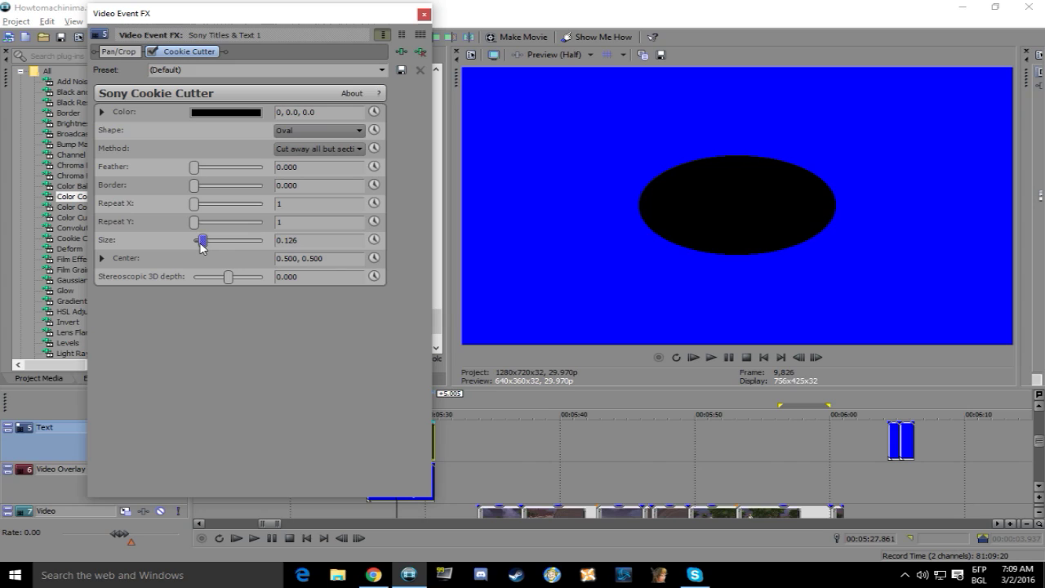
pyautogui.moveTo(194, 167); pyautogui.dragTo(199, 167)
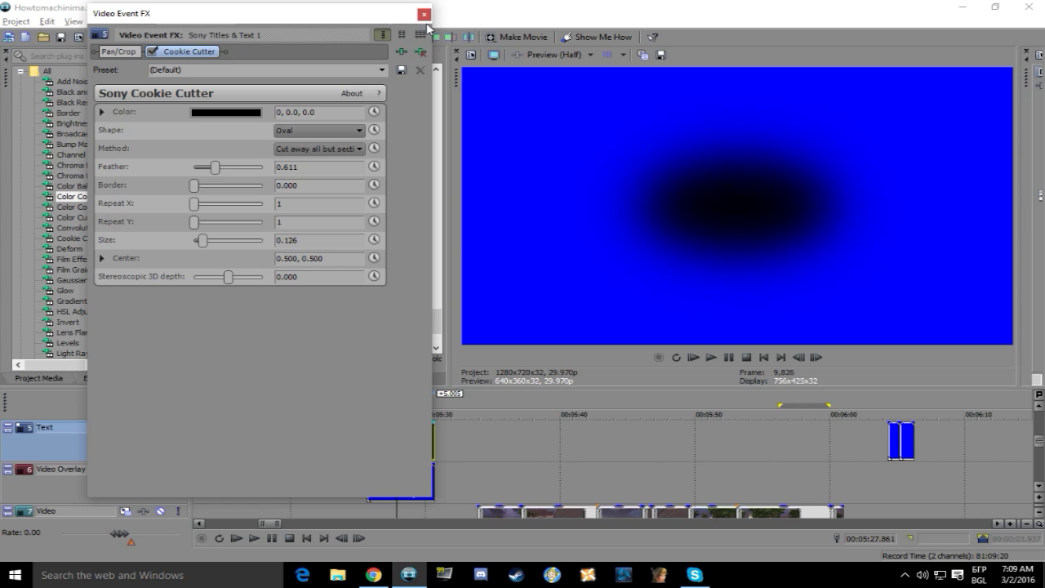
# Add the Sony Deform effect to the black event and set its left and right squeeze to 0.466.
pyautogui.click(401, 52)
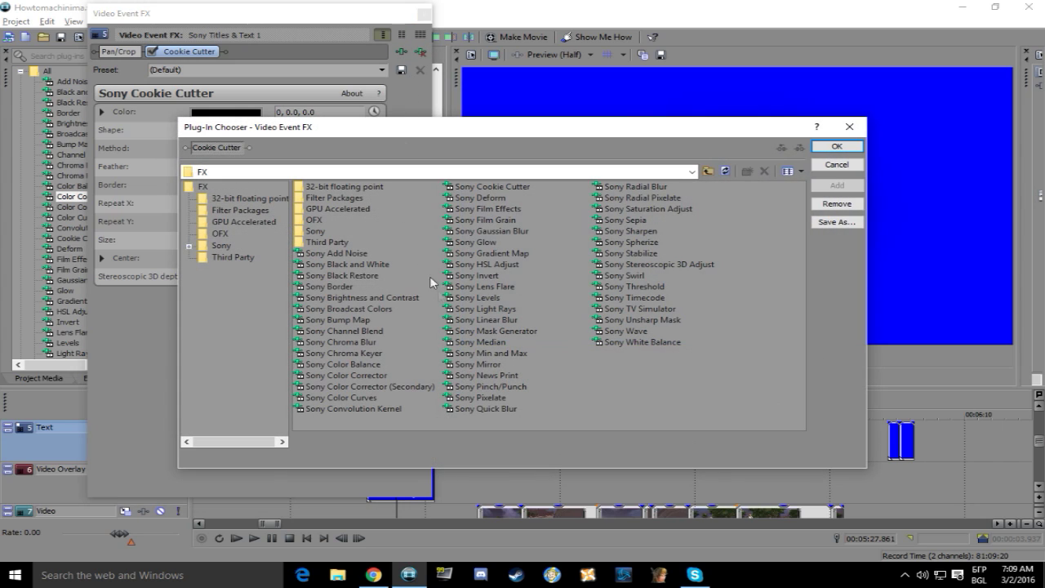
pyautogui.doubleClick(490, 198)
pyautogui.press('Return')
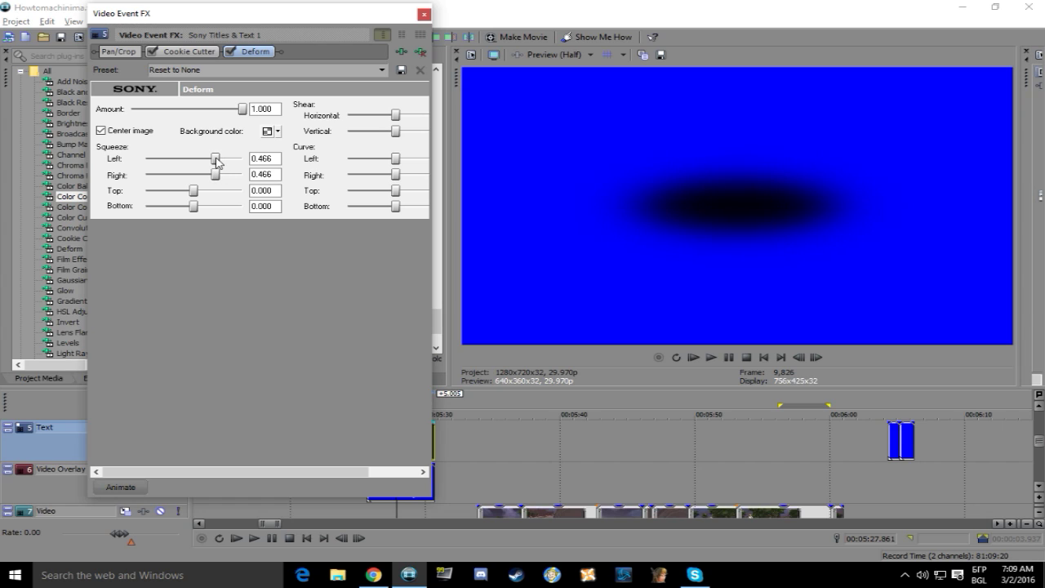
pyautogui.click(424, 15)
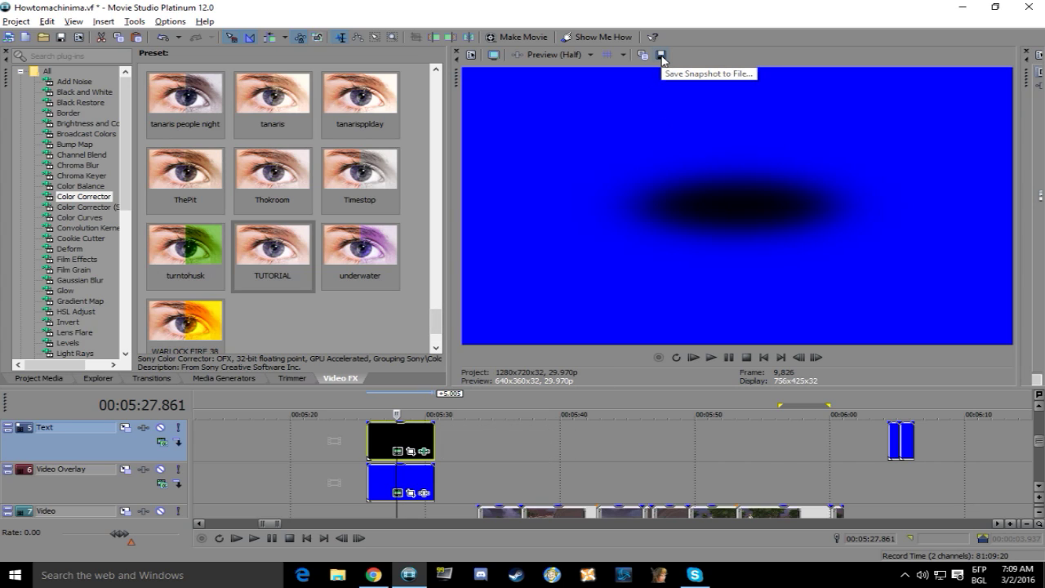
# Save the preview frame to the desktop as Shadow.png and place that image on the Text track at about 00:05:33.
pyautogui.click(662, 57)
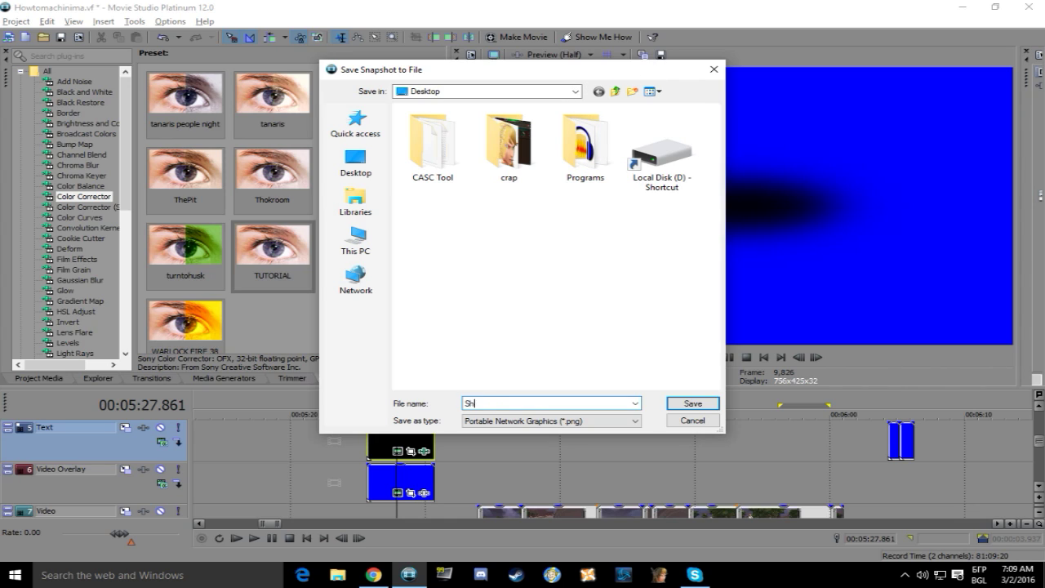
pyautogui.press('Return')
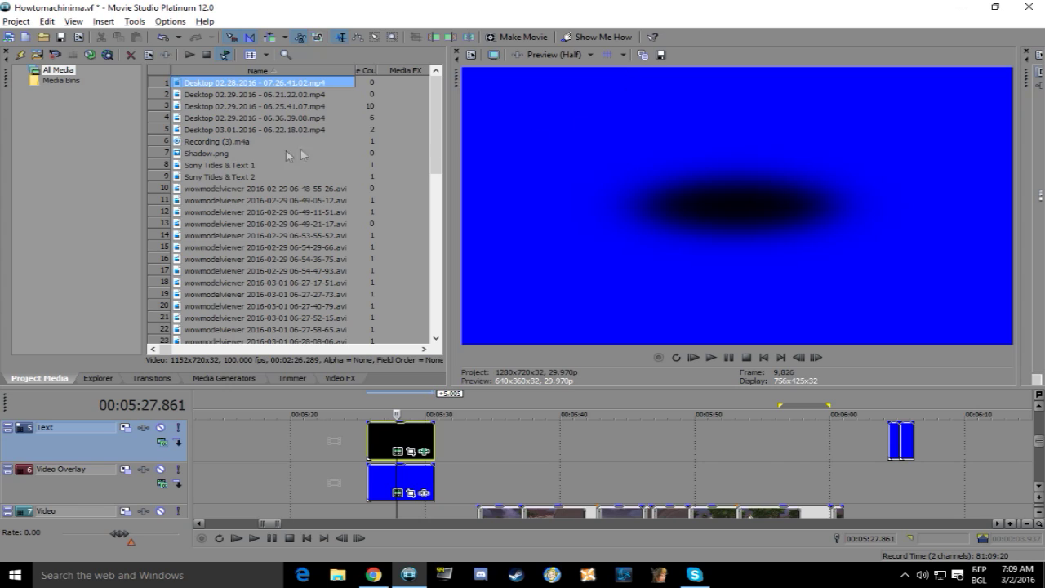
pyautogui.click(201, 151)
pyautogui.moveTo(211, 158); pyautogui.dragTo(476, 435)
# Delete the black and blue generated events and align the Shadow image with the start of the scene's first clip.
pyautogui.click(411, 439)
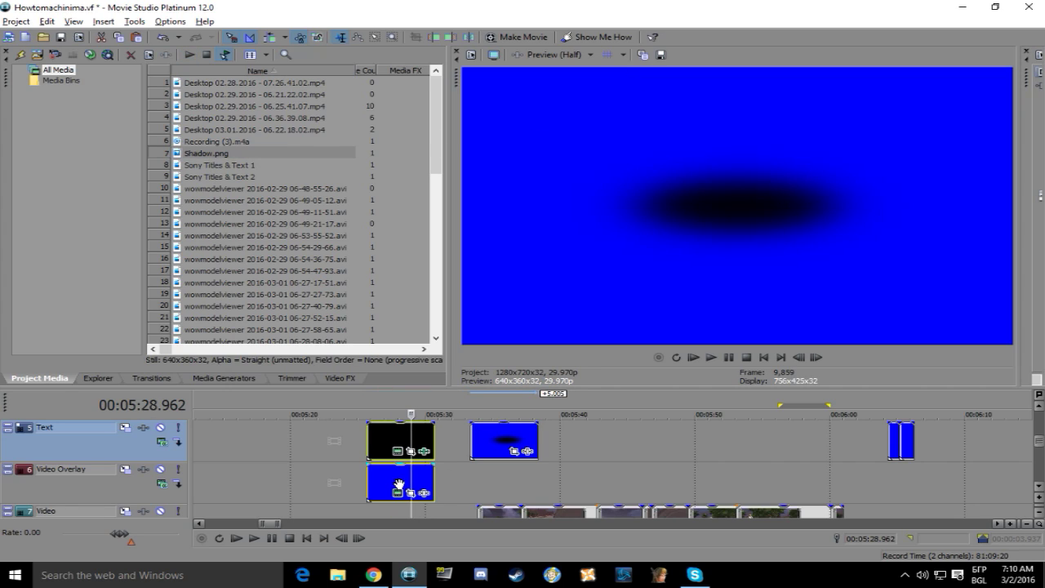
pyautogui.press('Delete')
pyautogui.click(500, 449)
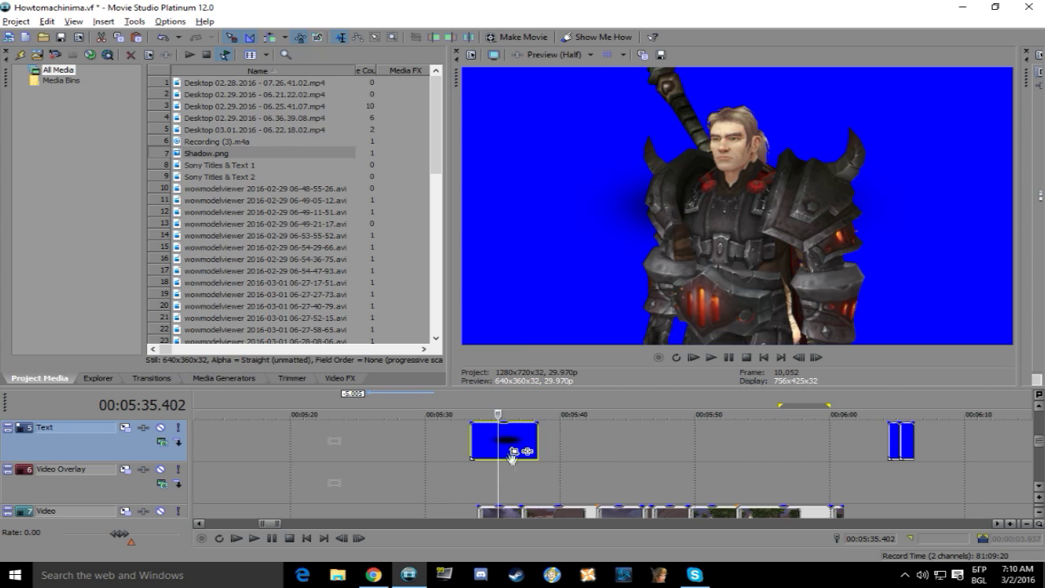
pyautogui.scroll(2, 584, 481)
pyautogui.moveTo(544, 446); pyautogui.dragTo(572, 450)
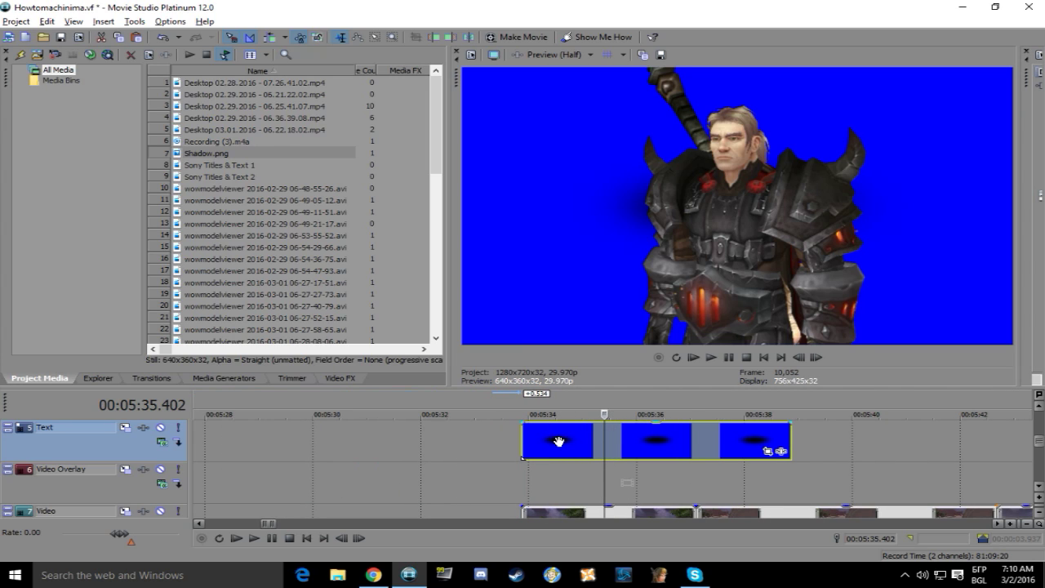
# Apply the Chroma Keyer's TRUE BLUE preset to the Shadow image on the Text track.
pyautogui.click(559, 441)
pyautogui.click(349, 378)
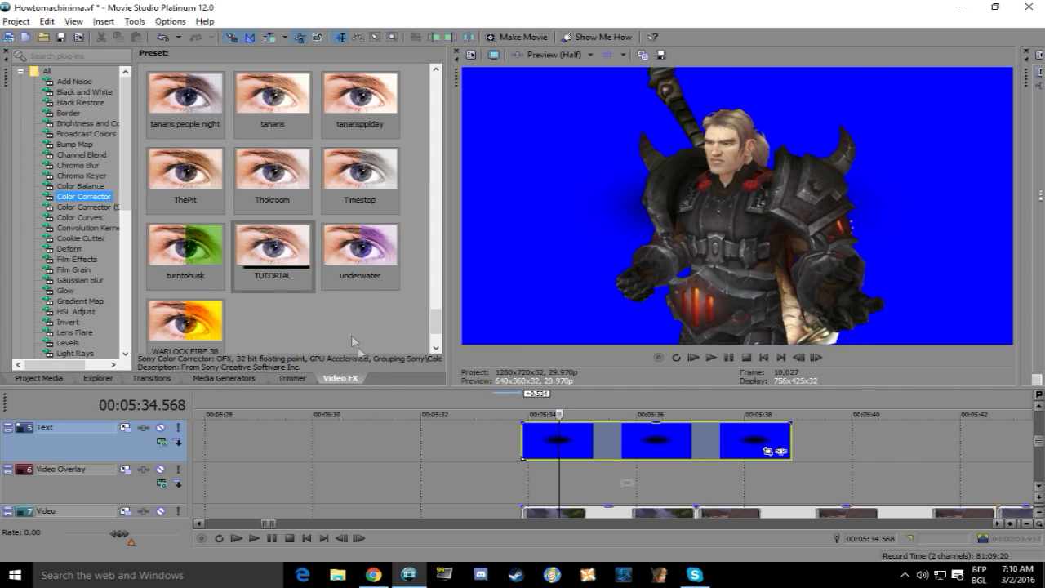
pyautogui.click(81, 175)
pyautogui.moveTo(187, 176); pyautogui.dragTo(568, 447)
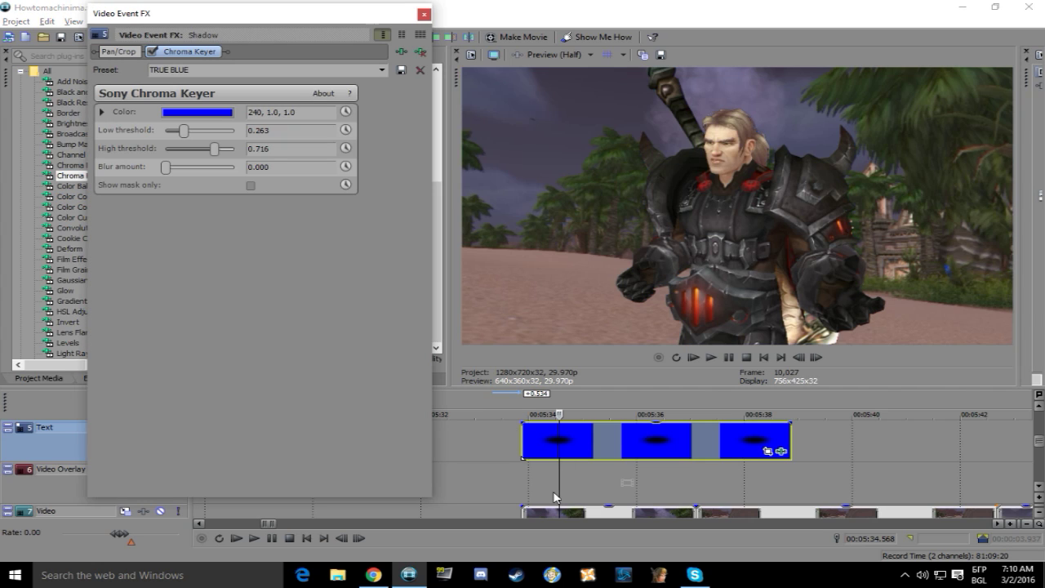
pyautogui.click(423, 14)
# Move the Shadow image to track 4 at 00:05:42.676 and trim its end to match the group of character clips on track 3.
pyautogui.moveTo(632, 441); pyautogui.dragTo(716, 452)
pyautogui.scroll(2, 788, 450)
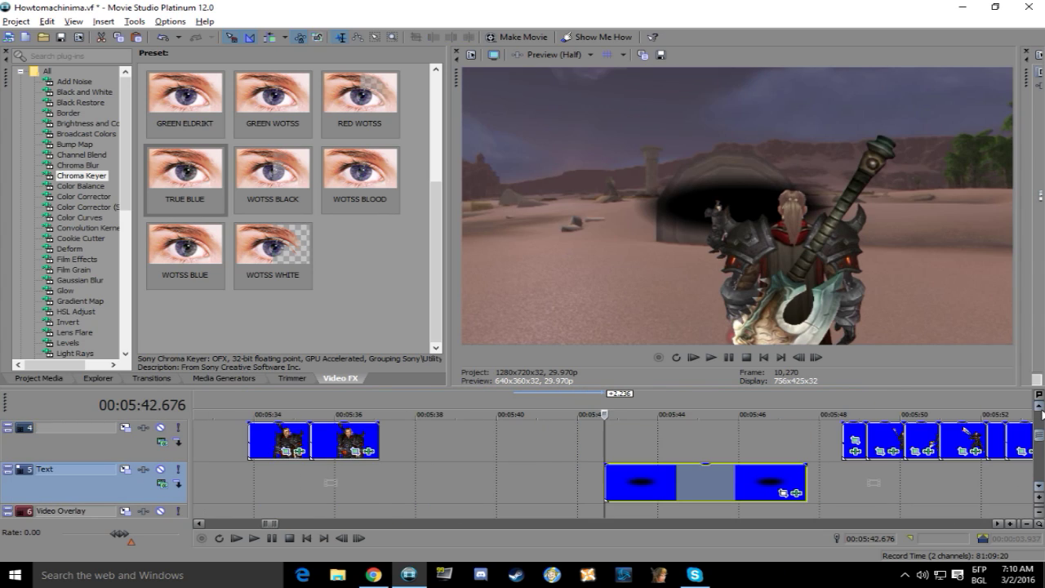
pyautogui.moveTo(660, 516); pyautogui.dragTo(660, 488)
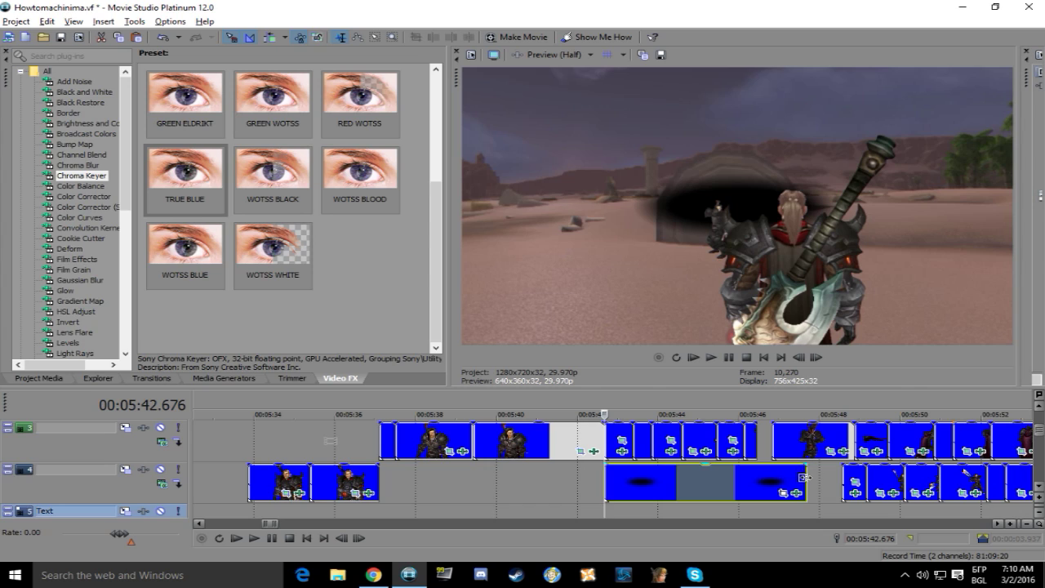
pyautogui.moveTo(805, 476); pyautogui.dragTo(756, 476)
# Reframe the Shadow image on track 4 in Pan/Crop so the shadow sits small beneath the distant character's feet.
pyautogui.click(718, 482)
pyautogui.scroll(4, 701, 498)
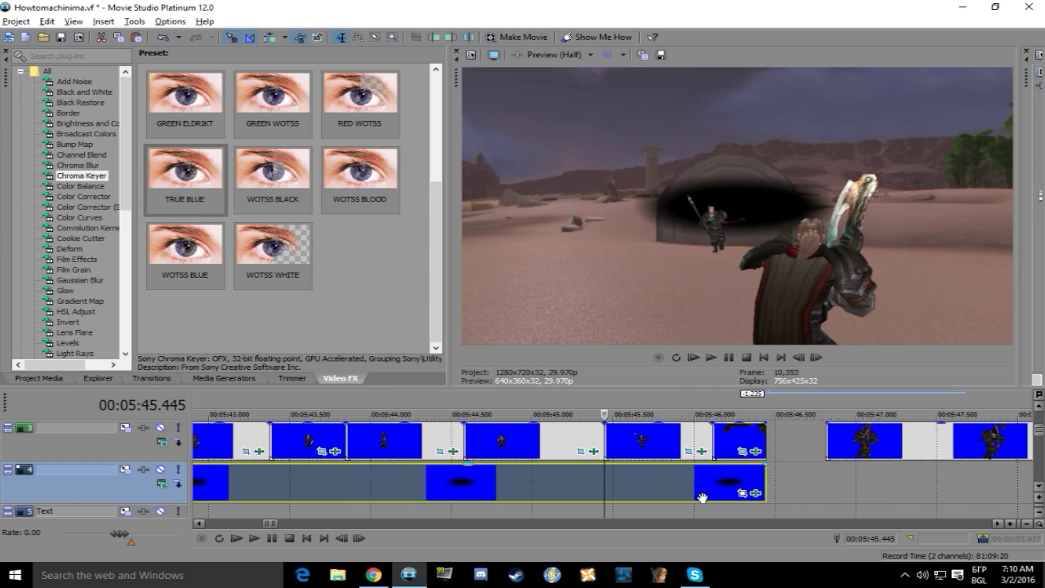
pyautogui.click(740, 493)
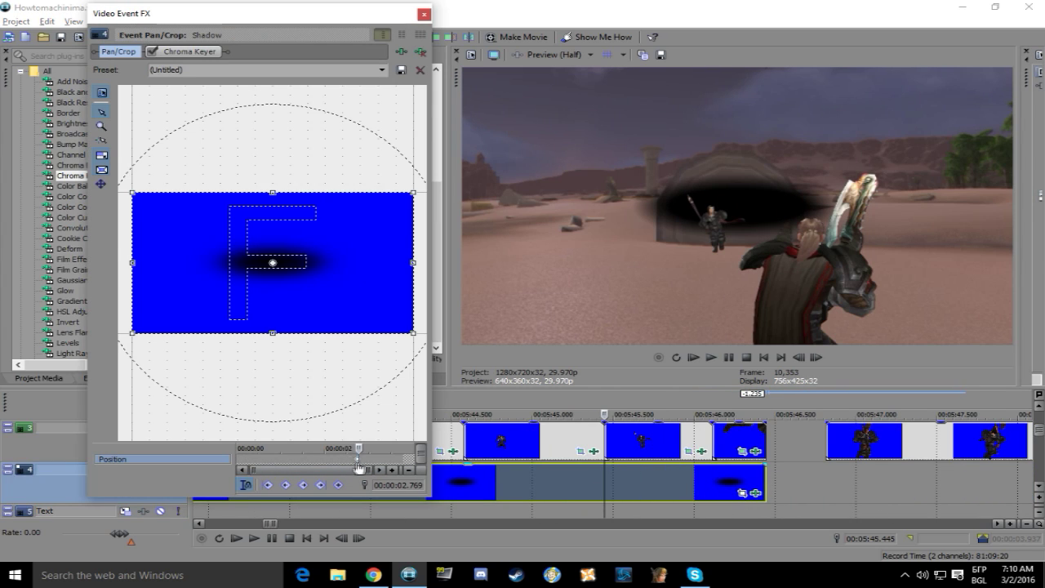
pyautogui.click(374, 462)
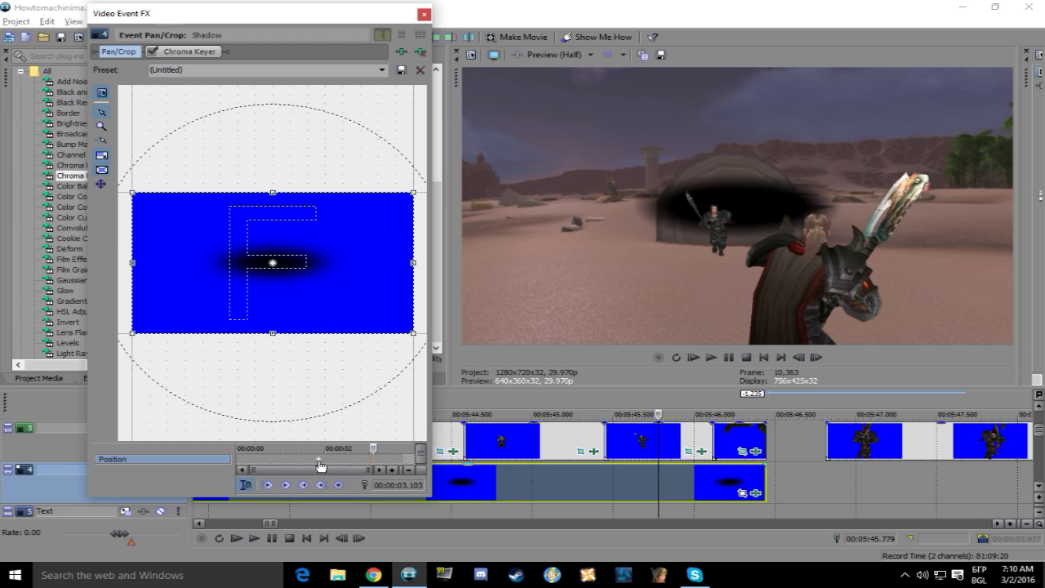
pyautogui.moveTo(335, 332); pyautogui.dragTo(366, 256)
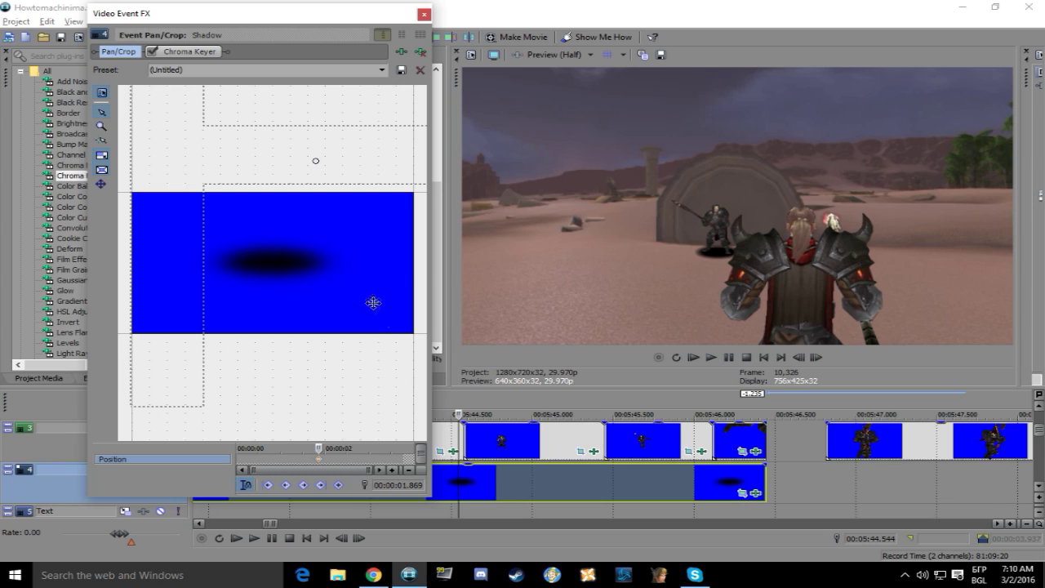
# Lower the opacity of the Shadow event on track 4 to about 31%.
pyautogui.moveTo(474, 471); pyautogui.dragTo(476, 490)
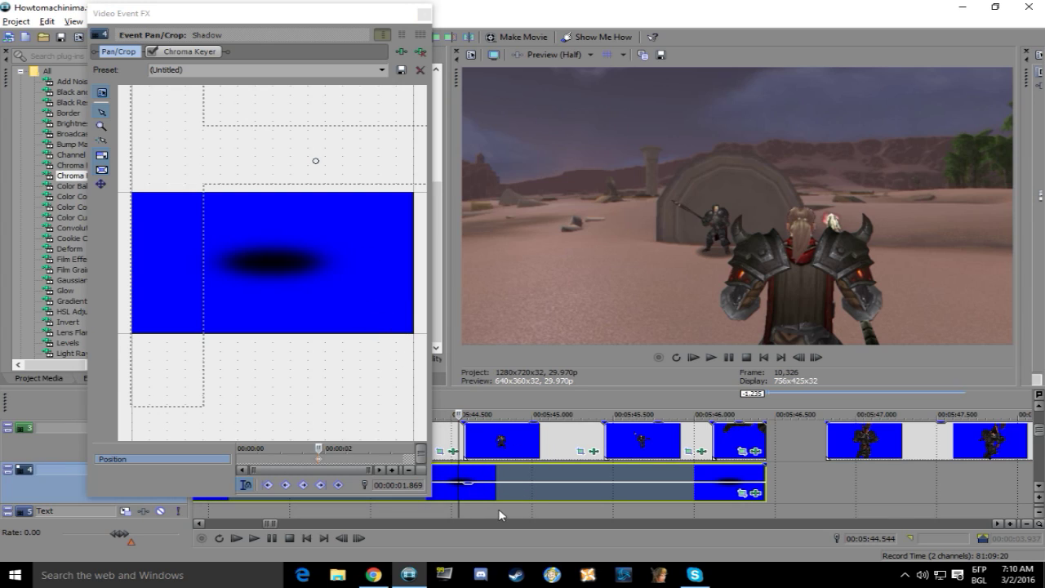
pyautogui.scroll(-3, 513, 506)
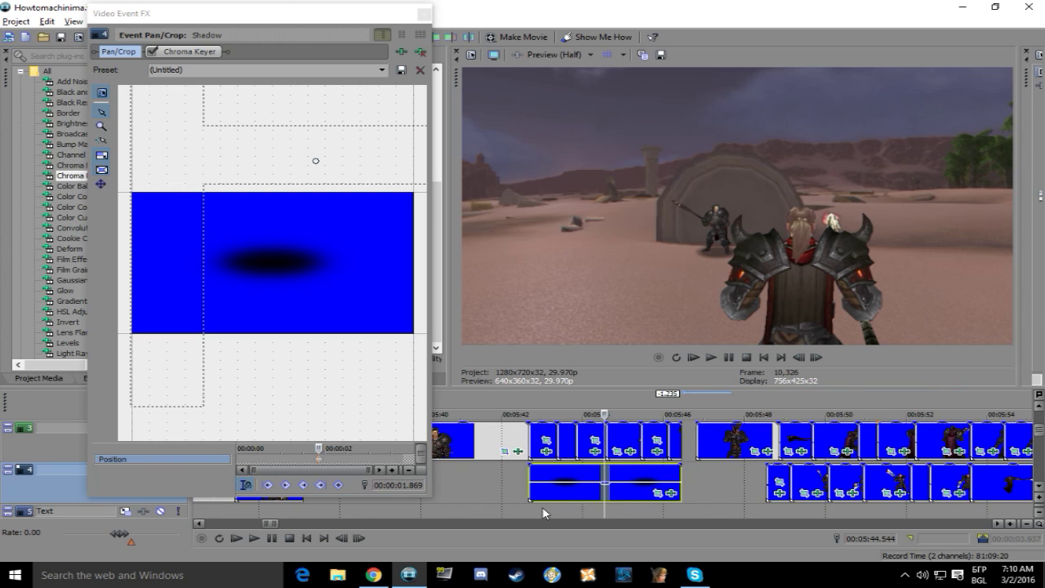
pyautogui.scroll(2, 542, 507)
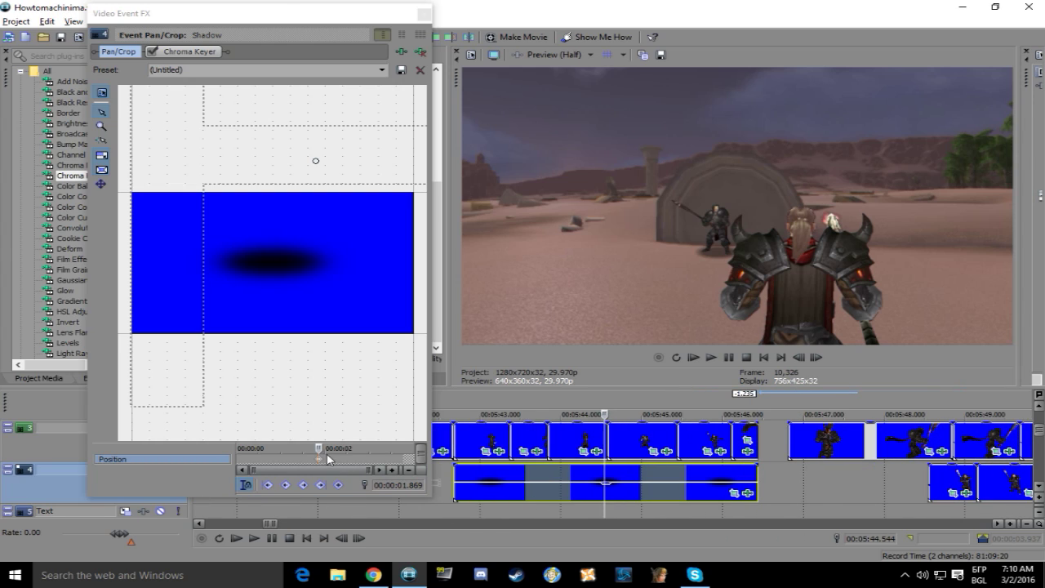
pyautogui.moveTo(525, 487); pyautogui.dragTo(530, 495)
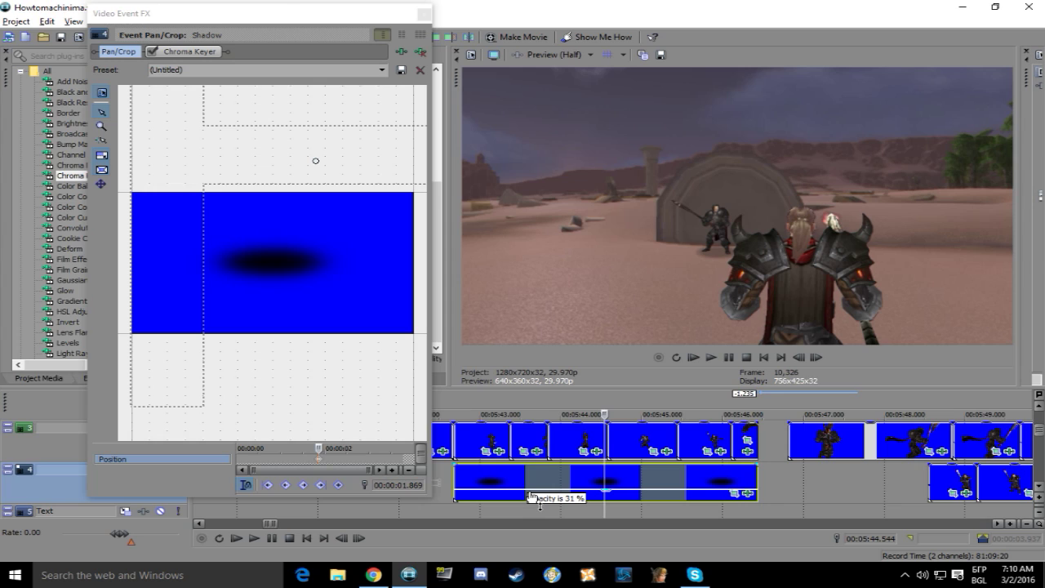
# Enlarge and adjust the Shadow's Pan/Crop frame at 00:00:01.869 to shrink the shadow and fit it under the distant character.
pyautogui.scroll(-2, 322, 294)
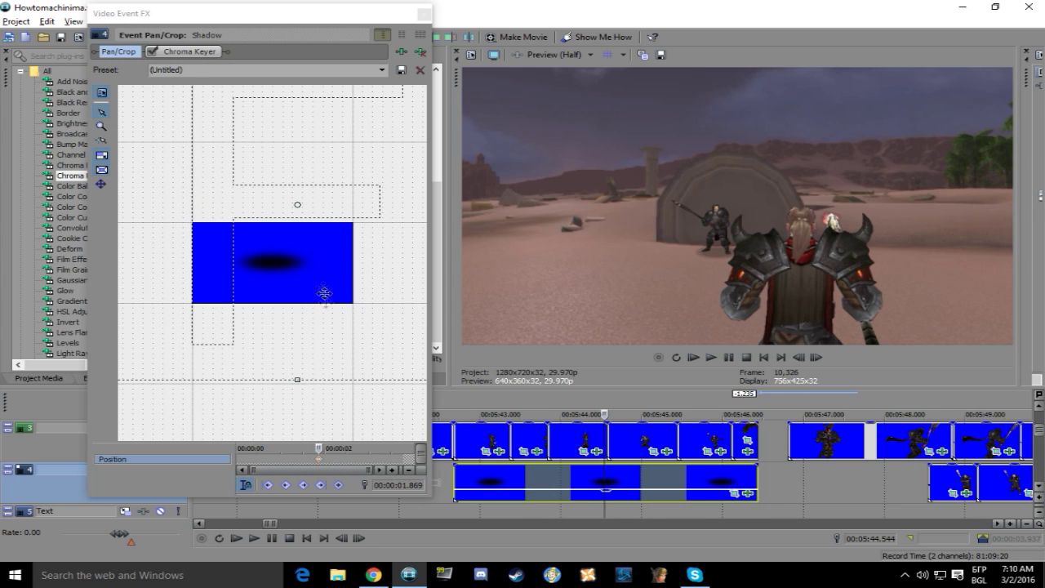
pyautogui.moveTo(343, 382); pyautogui.dragTo(345, 427)
pyautogui.moveTo(338, 350); pyautogui.dragTo(345, 329)
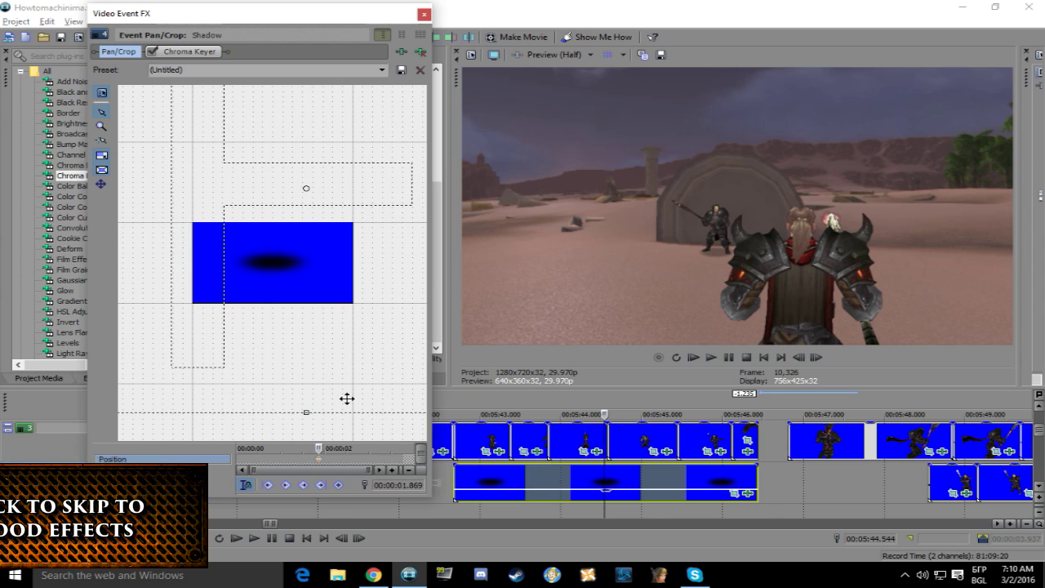
# Adjust the Shadow's Pan/Crop framing from 00:00:02.769 to the clip's end so it follows the distant character, and preview the playback.
pyautogui.click(674, 469)
pyautogui.scroll(2, 674, 469)
pyautogui.click(371, 468)
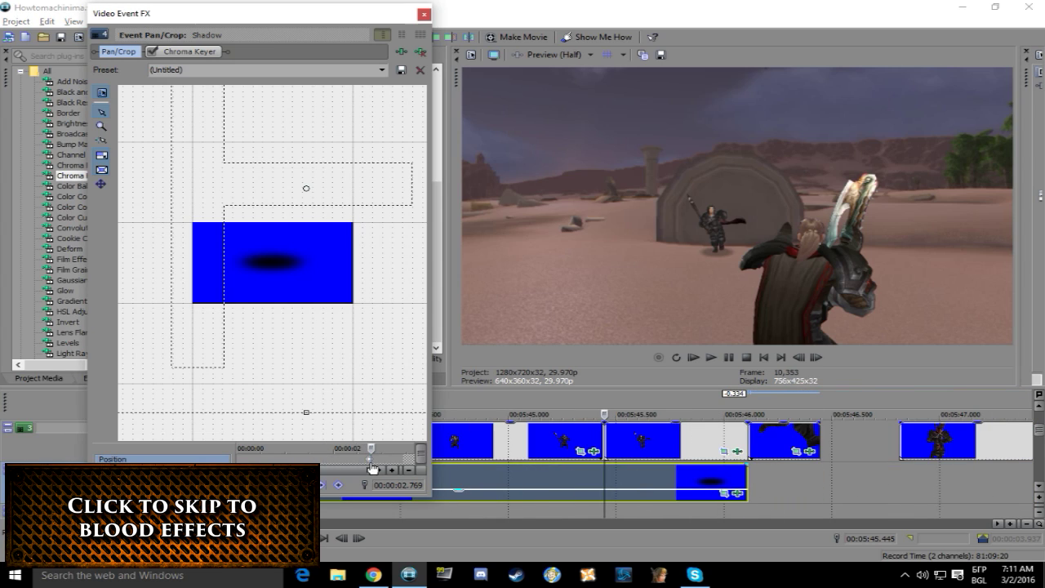
pyautogui.scroll(-1, 325, 462)
pyautogui.moveTo(334, 454); pyautogui.dragTo(400, 453)
pyautogui.moveTo(355, 412); pyautogui.dragTo(351, 379)
pyautogui.moveTo(346, 352); pyautogui.dragTo(336, 352)
pyautogui.click(596, 470)
pyautogui.press('space')
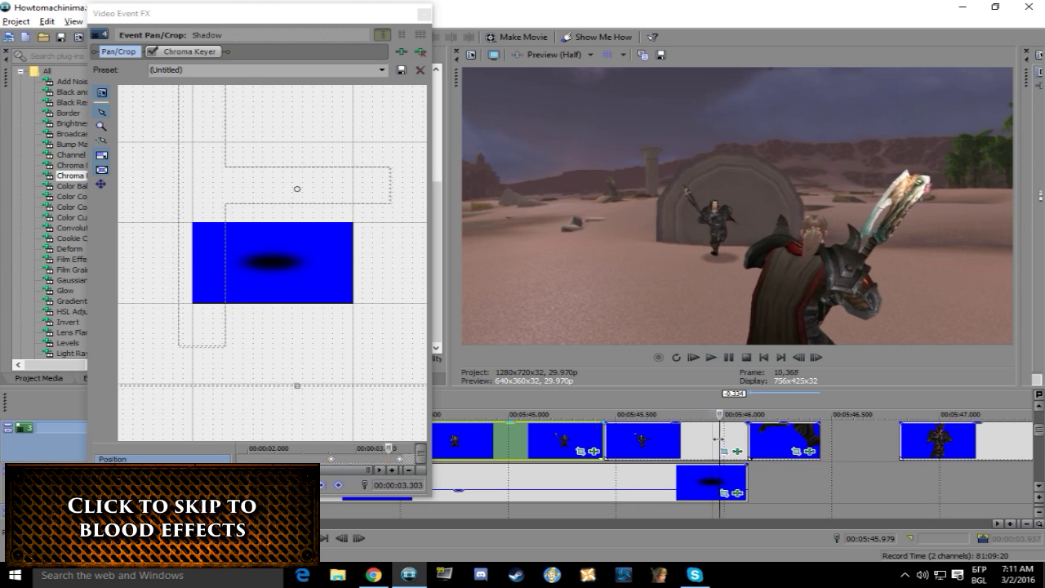
pyautogui.press('space')
# Fit a separate Shadow event on track 4 beneath the short character clip ending at 00:05:46.446.
pyautogui.moveTo(699, 477); pyautogui.dragTo(555, 479)
pyautogui.scroll(2, 572, 479)
pyautogui.moveTo(668, 476); pyautogui.dragTo(636, 477)
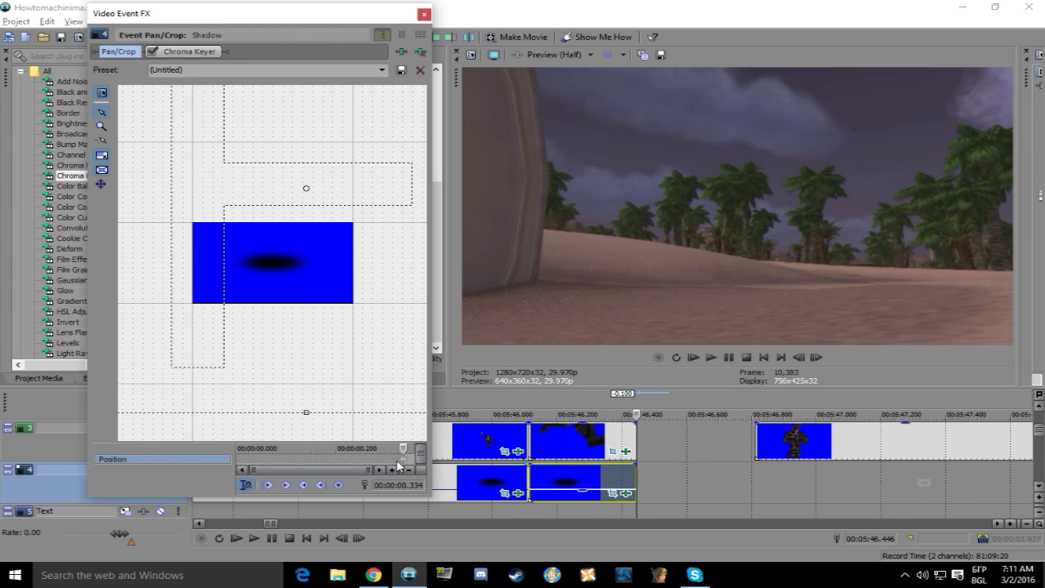
# Enlarge the short Shadow event's shadow in Pan/Crop, keyframe its position to follow the character, and play the scene.
pyautogui.click(239, 460)
pyautogui.moveTo(306, 413); pyautogui.dragTo(306, 208)
pyautogui.moveTo(306, 193); pyautogui.dragTo(304, 248)
pyautogui.moveTo(295, 238); pyautogui.dragTo(290, 250)
pyautogui.moveTo(239, 447); pyautogui.dragTo(388, 448)
pyautogui.moveTo(635, 474); pyautogui.dragTo(651, 471)
pyautogui.click(655, 447)
pyautogui.moveTo(402, 447); pyautogui.dragTo(388, 447)
pyautogui.moveTo(294, 249); pyautogui.dragTo(235, 252)
pyautogui.click(710, 357)
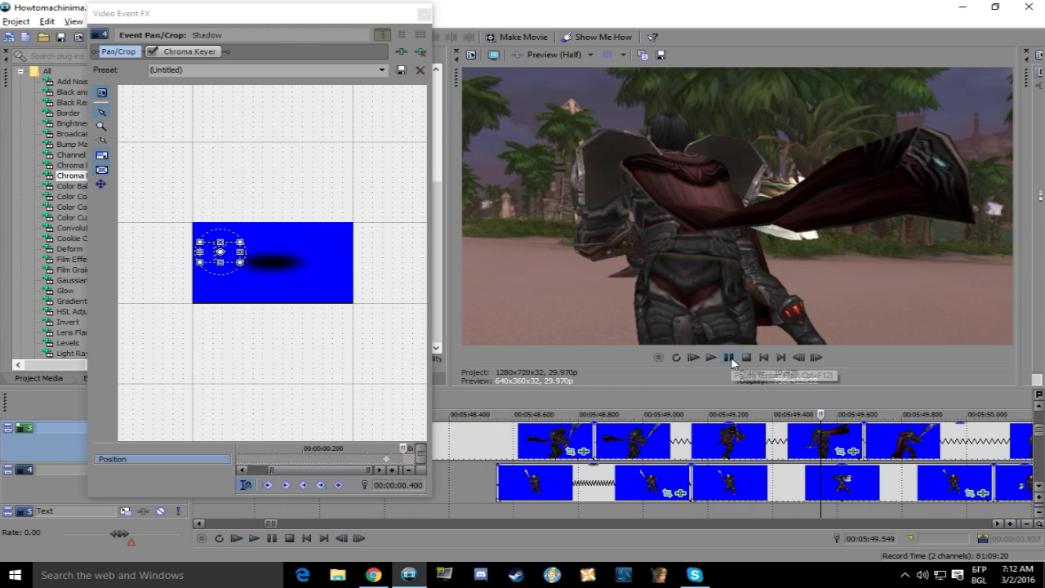
# Paste the Shadow event onto the Text track under the fight clips and trim its end to about 00:05:50.
pyautogui.click(424, 14)
pyautogui.scroll(-3, 545, 444)
pyautogui.click(497, 511)
pyautogui.hotkey('ctrl', 'v')
pyautogui.scroll(1, 684, 481)
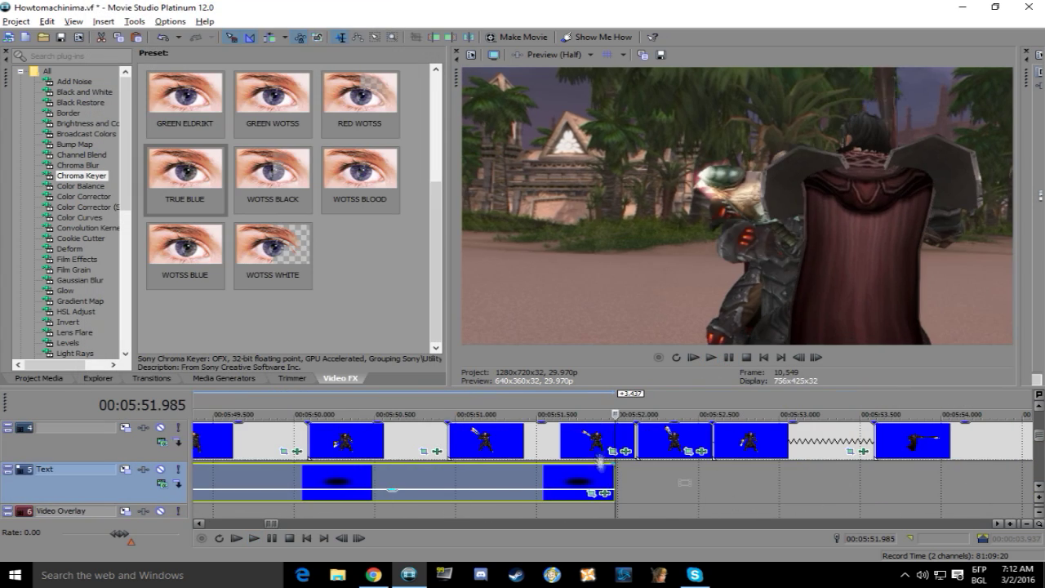
pyautogui.moveTo(602, 462); pyautogui.dragTo(299, 496)
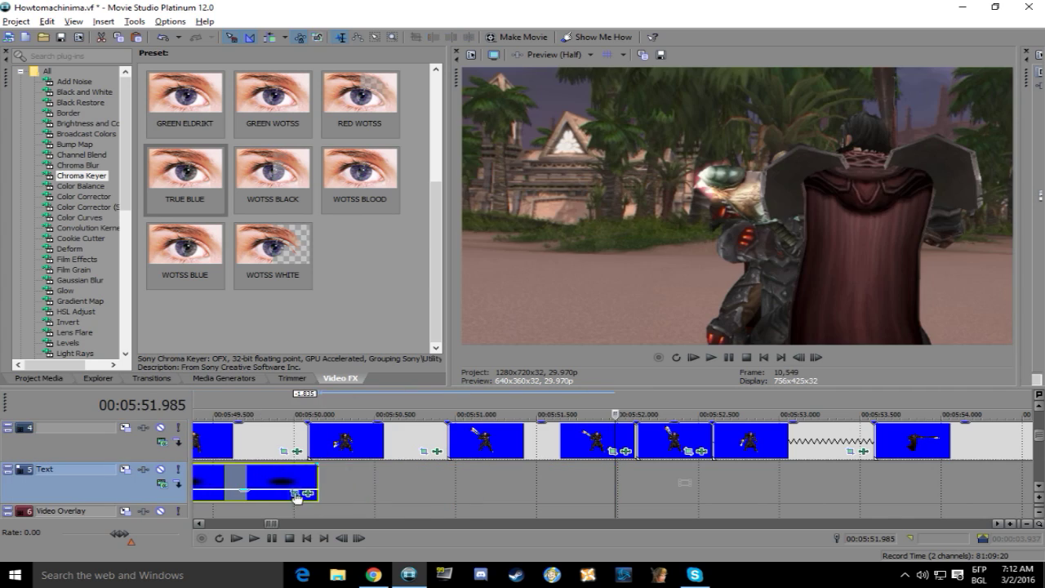
# Resize and position the Text track Shadow in Pan/Crop at the event's first frame, 00:05:48.548.
pyautogui.click(299, 494)
pyautogui.scroll(-2, 586, 491)
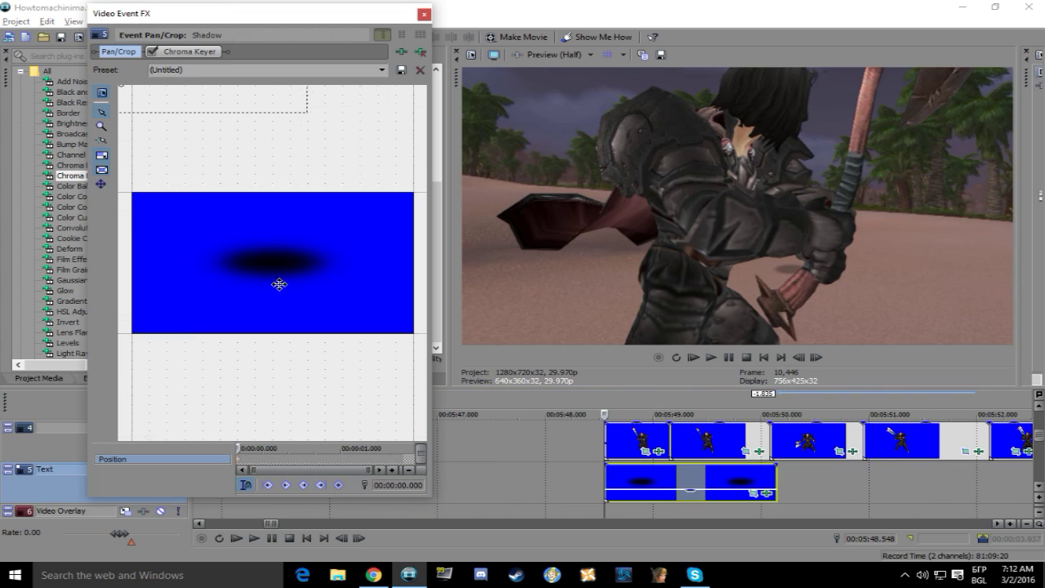
pyautogui.scroll(-3, 276, 279)
pyautogui.moveTo(415, 324); pyautogui.dragTo(335, 285)
pyautogui.moveTo(298, 252); pyautogui.dragTo(138, 235)
# Keyframe the Text track Shadow's Pan/Crop position through the event's opening frames to follow the moving character.
pyautogui.moveTo(238, 449); pyautogui.dragTo(250, 449)
pyautogui.moveTo(148, 232); pyautogui.dragTo(248, 228)
pyautogui.moveTo(250, 449); pyautogui.dragTo(263, 449)
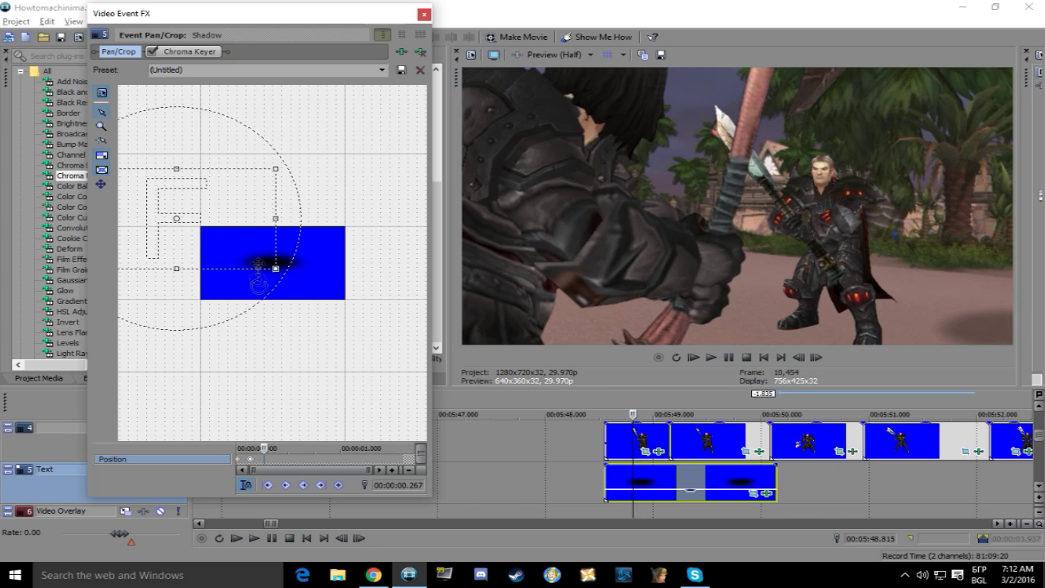
pyautogui.moveTo(240, 235); pyautogui.dragTo(303, 231)
pyautogui.moveTo(263, 449); pyautogui.dragTo(259, 449)
pyautogui.moveTo(269, 251); pyautogui.dragTo(275, 249)
pyautogui.scroll(3, 263, 459)
pyautogui.moveTo(319, 449)
pyautogui.mouseDown()
pyautogui.moveTo(291, 449)
pyautogui.moveTo(305, 449)
pyautogui.mouseUp()
pyautogui.moveTo(252, 227); pyautogui.dragTo(297, 218)
# Check the Text track Shadow's framing along the rest of its Pan/Crop timeline and play the scene.
pyautogui.click(362, 456)
pyautogui.click(377, 459)
pyautogui.click(405, 459)
pyautogui.scroll(-3, 302, 461)
pyautogui.click(294, 459)
pyautogui.click(308, 458)
pyautogui.click(324, 457)
pyautogui.moveTo(323, 449); pyautogui.dragTo(409, 449)
pyautogui.click(606, 441)
pyautogui.click(711, 357)
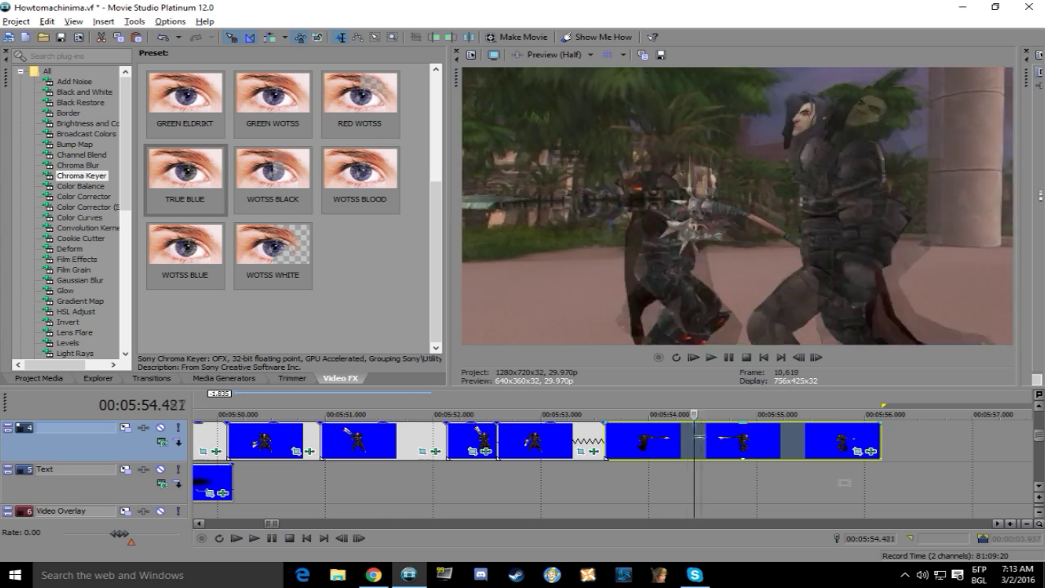
# Shift the Pan/Crop frame of the track 3 character clip at 00:05:55.288 slightly downward and play the scene.
pyautogui.moveTo(694, 415); pyautogui.dragTo(808, 414)
pyautogui.scroll(3, 809, 414)
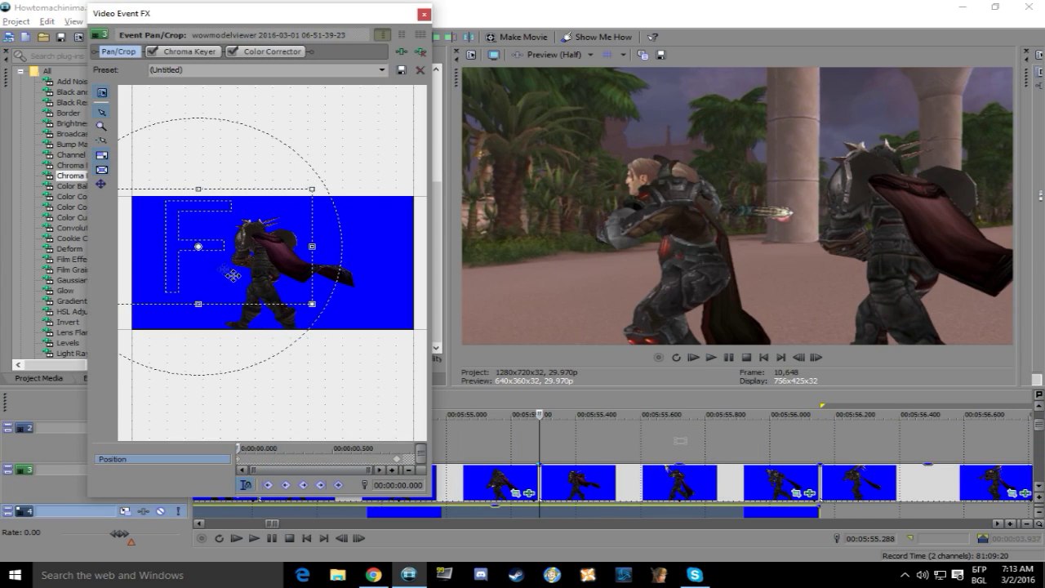
pyautogui.moveTo(234, 231); pyautogui.dragTo(233, 238)
pyautogui.moveTo(239, 448); pyautogui.dragTo(400, 448)
pyautogui.scroll(-1, 539, 441)
pyautogui.click(442, 440)
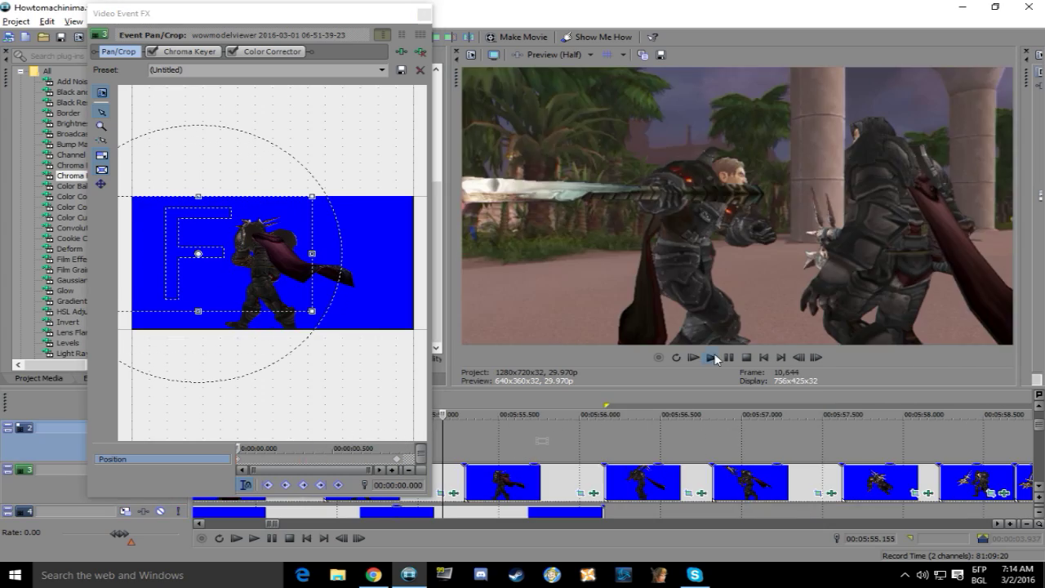
pyautogui.click(712, 357)
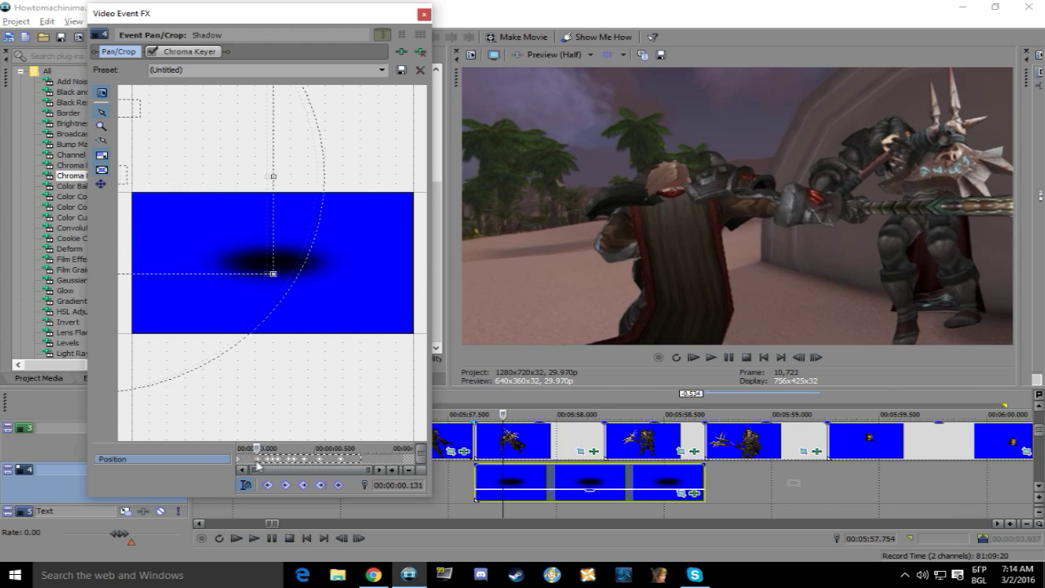
# Clear the old Pan/Crop keyframes of the track 4 Shadow near 00:05:57.7 and reframe it at its first frame.
pyautogui.press('Delete')
pyautogui.click(237, 458)
pyautogui.scroll(-3, 118, 214)
pyautogui.moveTo(135, 196); pyautogui.dragTo(299, 191)
# Keyframe the track 4 Shadow's size and position through the rest of its event to match the character's movement.
pyautogui.moveTo(239, 448); pyautogui.dragTo(326, 448)
pyautogui.moveTo(277, 214); pyautogui.dragTo(219, 222)
pyautogui.moveTo(325, 448); pyautogui.dragTo(398, 448)
pyautogui.moveTo(313, 269); pyautogui.dragTo(267, 247)
pyautogui.moveTo(207, 200); pyautogui.dragTo(264, 196)
pyautogui.moveTo(397, 448); pyautogui.dragTo(366, 448)
pyautogui.moveTo(272, 237); pyautogui.dragTo(268, 247)
pyautogui.moveTo(367, 448); pyautogui.dragTo(397, 448)
pyautogui.click(561, 483)
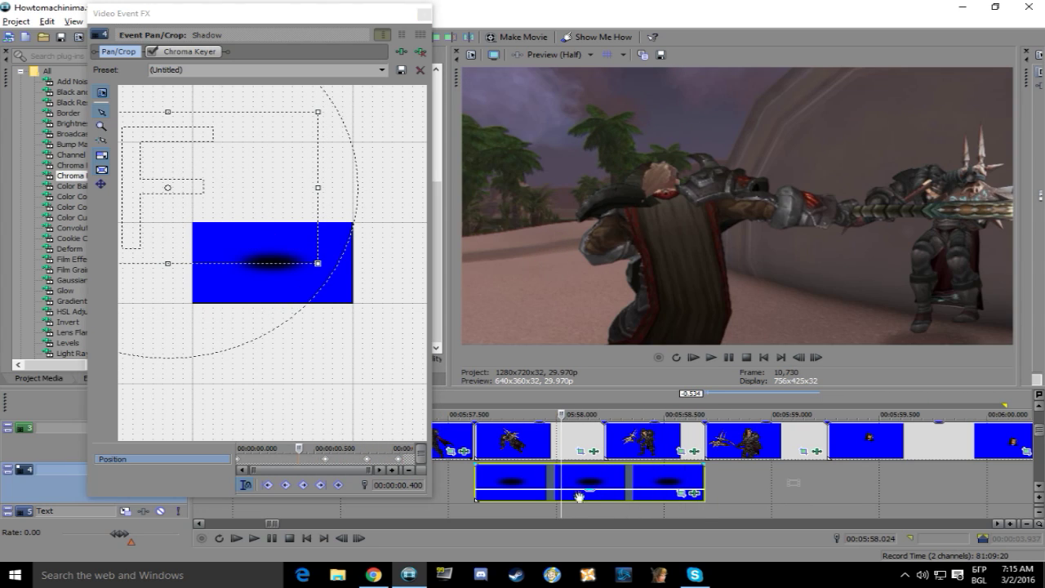
# Add another Shadow event to the Text track starting at about 00:05:58 and open its Pan/Crop settings.
pyautogui.click(798, 509)
pyautogui.scroll(-1, 1038, 489)
pyautogui.scroll(1, 1037, 489)
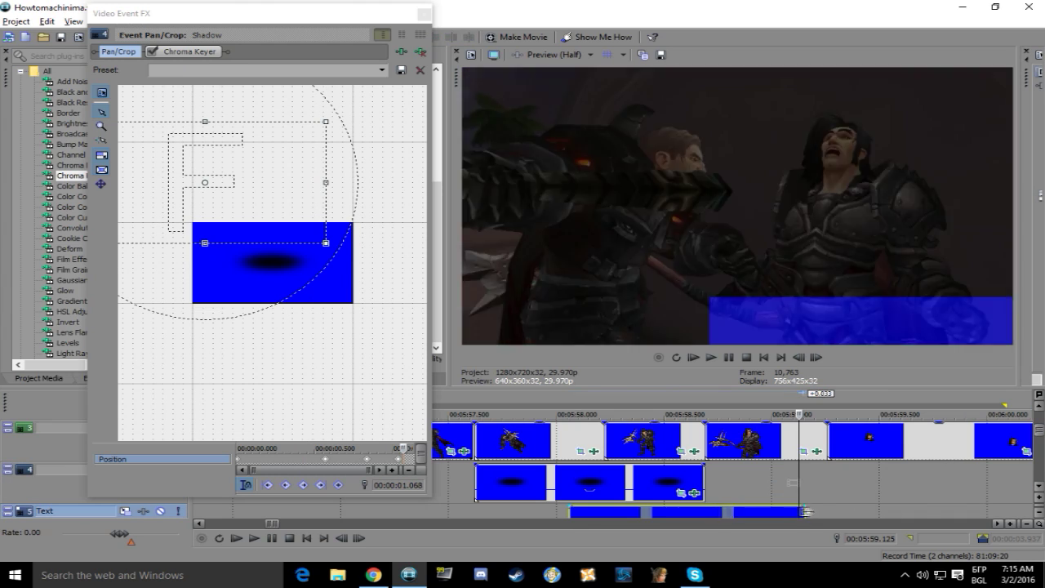
pyautogui.scroll(-1, 1037, 488)
pyautogui.click(826, 493)
# Rotate the new Text track Shadow's Pan/Crop frame about a quarter turn and reposition it at the event's first frame.
pyautogui.moveTo(373, 448); pyautogui.dragTo(238, 448)
pyautogui.moveTo(326, 243); pyautogui.dragTo(314, 238)
pyautogui.moveTo(276, 207); pyautogui.dragTo(275, 264)
pyautogui.moveTo(233, 160); pyautogui.dragTo(163, 312)
pyautogui.moveTo(318, 339); pyautogui.dragTo(303, 338)
pyautogui.moveTo(278, 301); pyautogui.dragTo(281, 283)
pyautogui.moveTo(306, 324); pyautogui.dragTo(287, 368)
# Keyframe the rotated Shadow's size and position, extend its event to about 00:05:59.7, and preview the result.
pyautogui.click(258, 448)
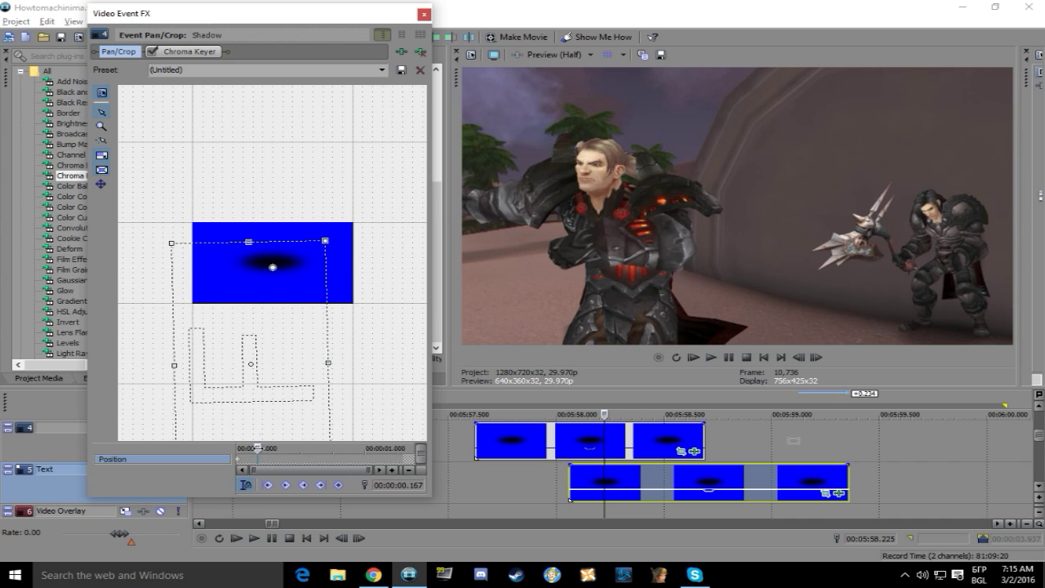
pyautogui.moveTo(323, 301); pyautogui.dragTo(288, 278)
pyautogui.click(305, 448)
pyautogui.moveTo(305, 448); pyautogui.dragTo(386, 448)
pyautogui.moveTo(288, 296); pyautogui.dragTo(256, 280)
pyautogui.moveTo(849, 482); pyautogui.dragTo(920, 481)
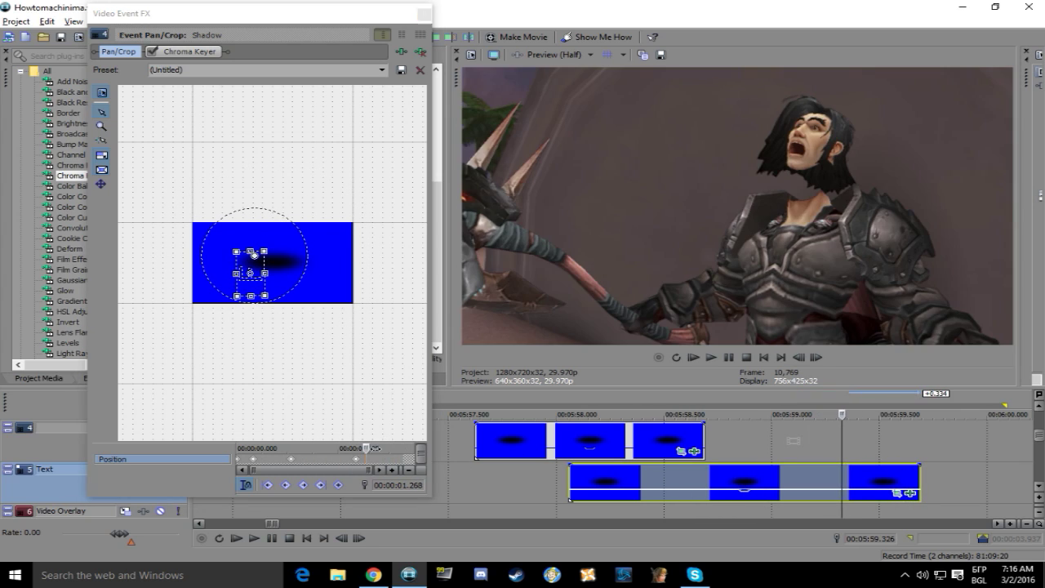
pyautogui.moveTo(386, 448)
pyautogui.mouseDown()
pyautogui.moveTo(359, 448)
pyautogui.moveTo(399, 448)
pyautogui.mouseUp()
pyautogui.press('space')
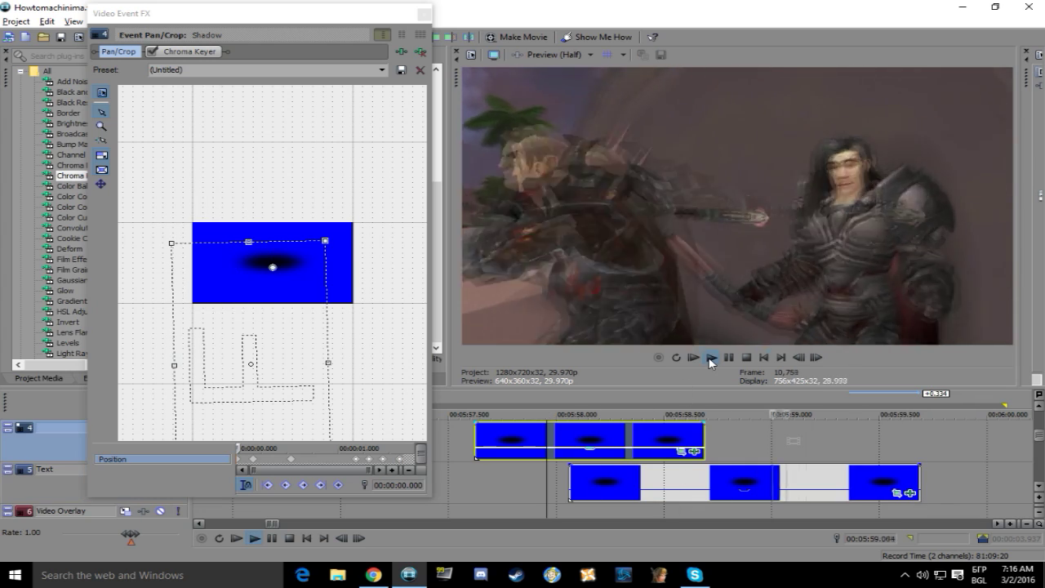
pyautogui.click(731, 359)
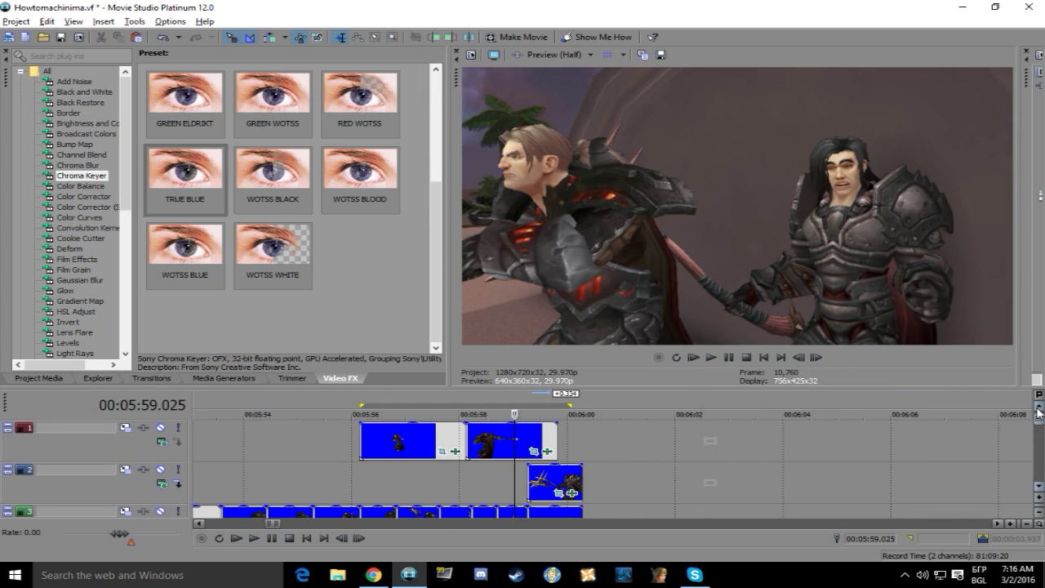
# Select the character clip on track 1 and move the playhead to 00:05:59.292.
pyautogui.click(527, 441)
pyautogui.scroll(3, 527, 440)
pyautogui.moveTo(605, 438)
pyautogui.mouseDown()
pyautogui.moveTo(632, 438)
pyautogui.moveTo(610, 438)
pyautogui.mouseUp()
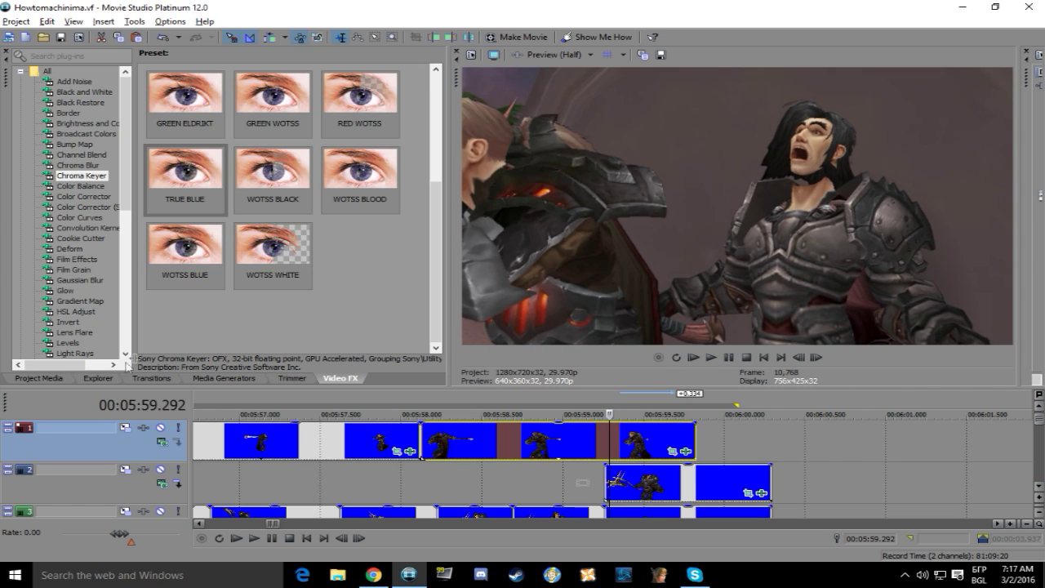
# Browse the media import to the 02. Blood folder inside Action Essentials 2's Action_Essentials_720p folder.
pyautogui.click(39, 377)
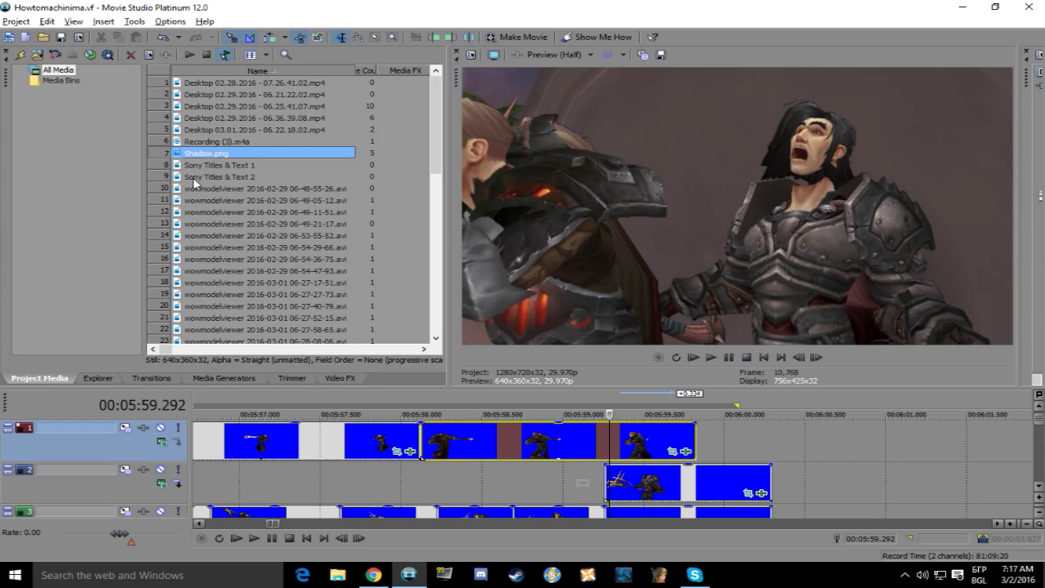
pyautogui.click(18, 21)
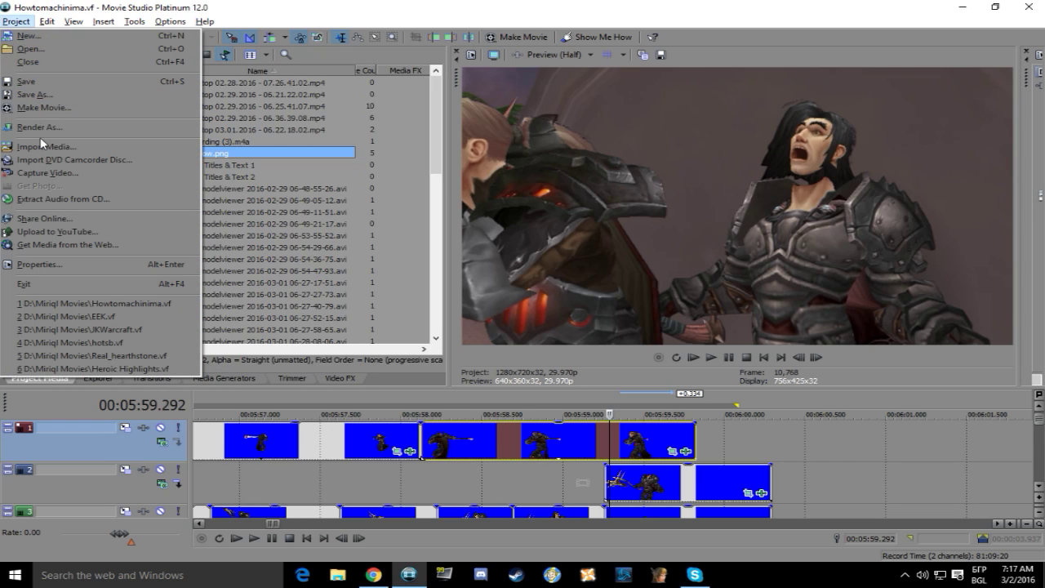
pyautogui.click(46, 149)
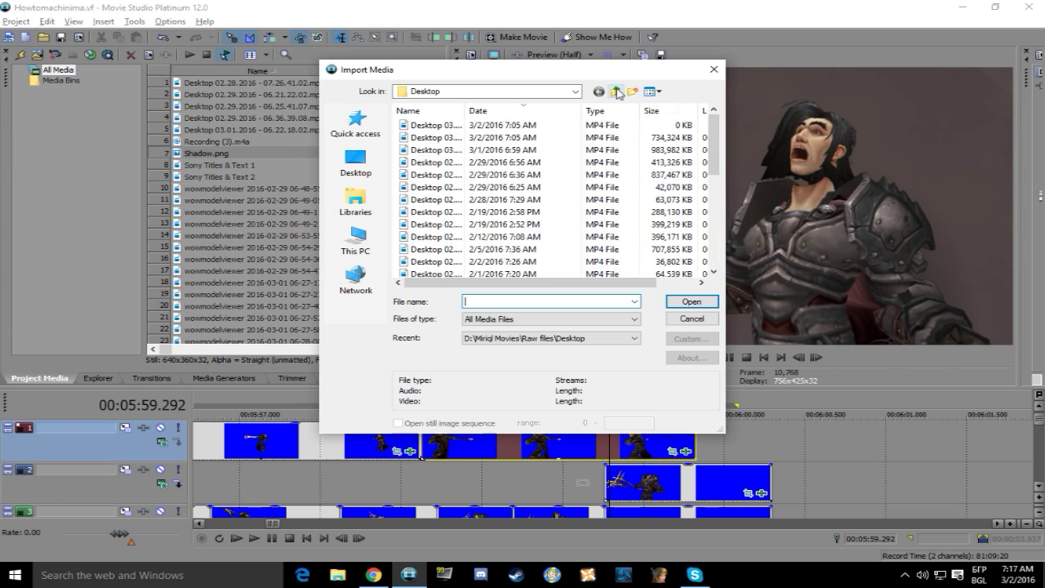
pyautogui.click(615, 91)
pyautogui.click(615, 92)
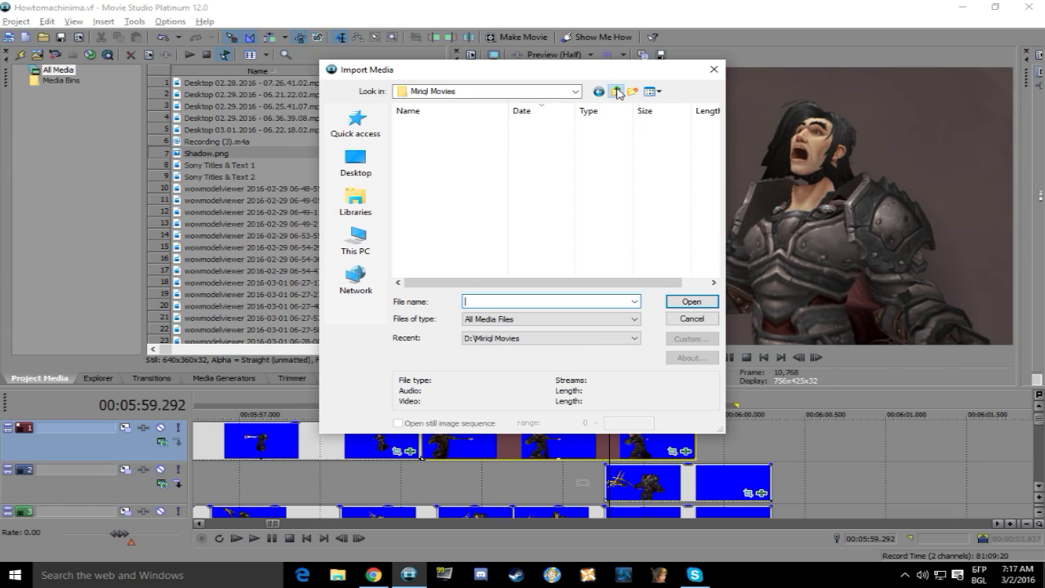
pyautogui.click(616, 91)
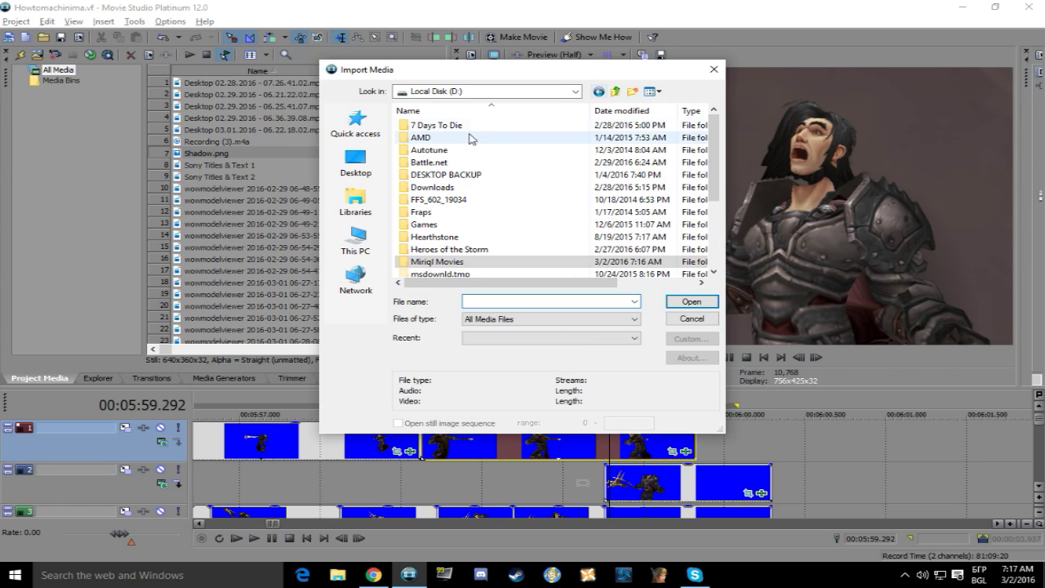
pyautogui.doubleClick(445, 188)
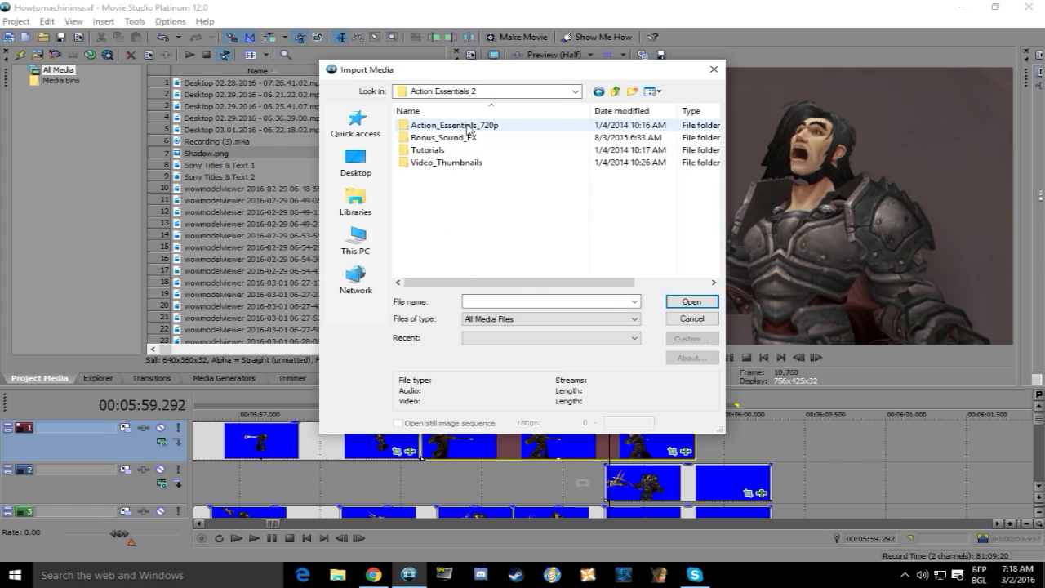
pyautogui.doubleClick(457, 127)
pyautogui.doubleClick(434, 138)
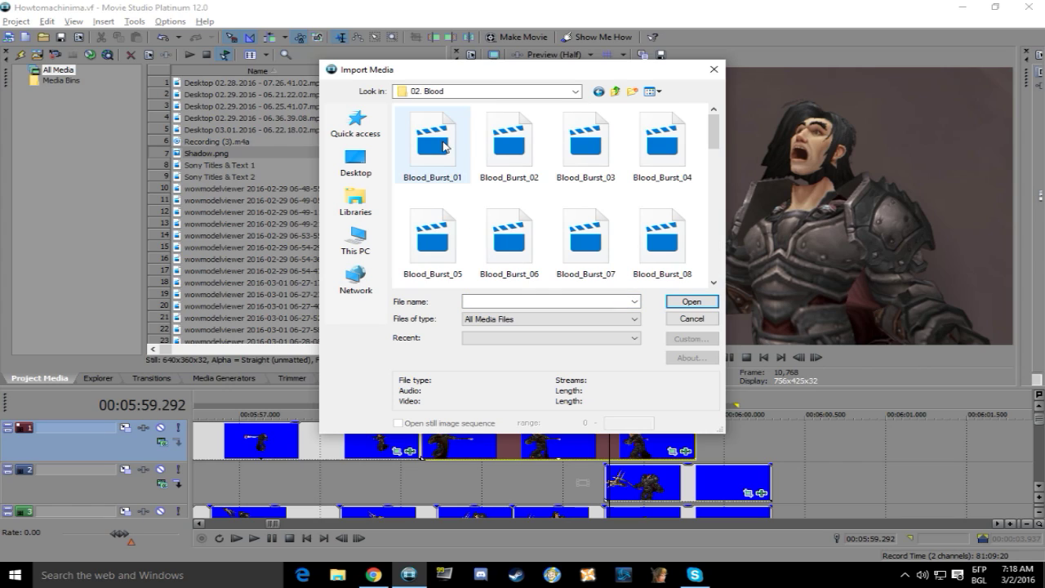
# Import every blood clip in the folder, from Blood_Burst_01 through the last Blood_Squirt file.
pyautogui.click(432, 140)
pyautogui.scroll(-5, 583, 236)
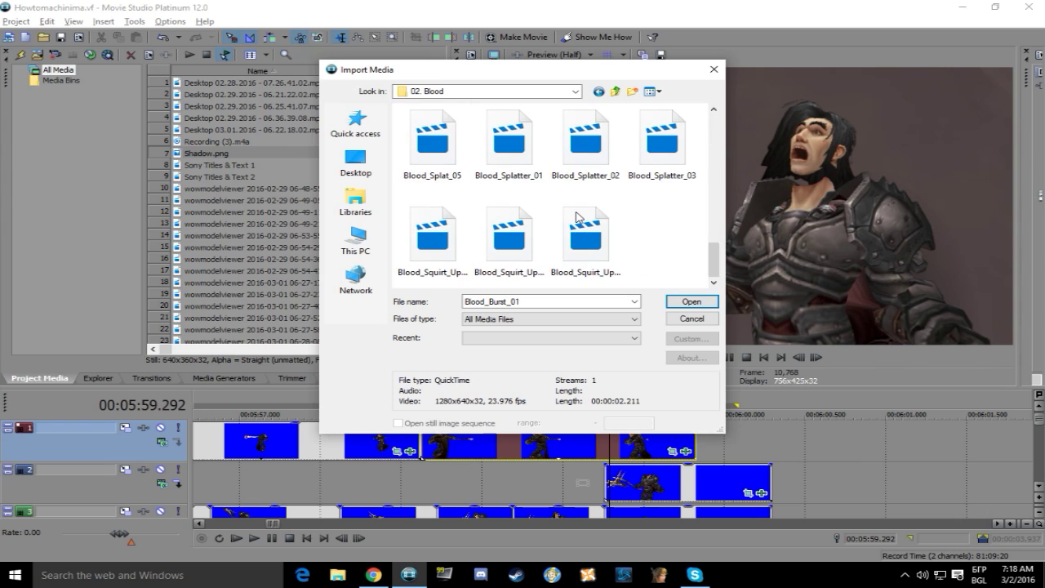
pyautogui.keyDown('shift'); pyautogui.click(593, 263); pyautogui.keyUp('shift')
pyautogui.press('Return')
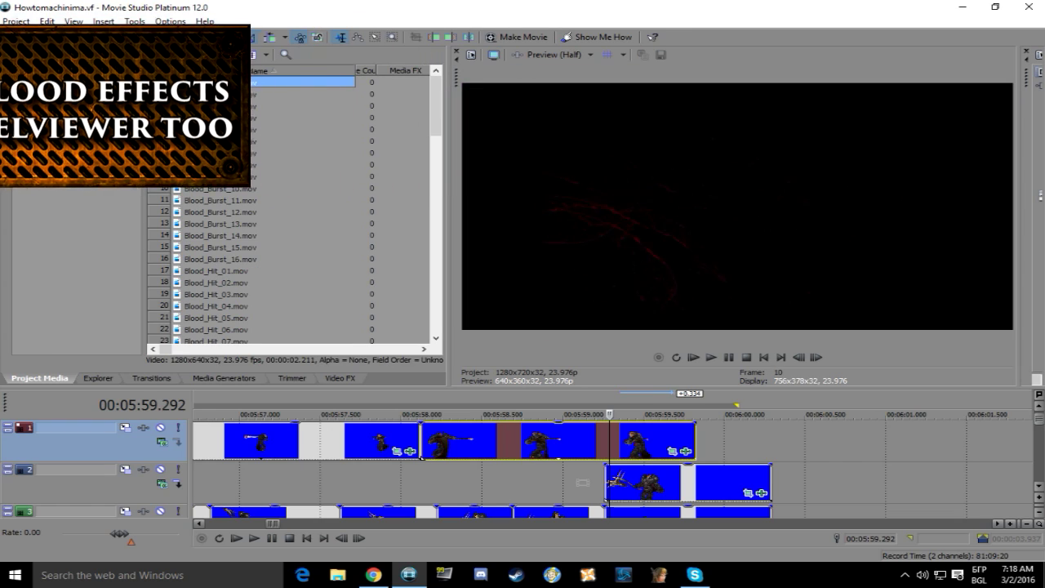
# Preview the first few Blood_Burst clips and add Blood_Burst_03.mov to track 1 after the last character clip, at about 00:05:59.9.
pyautogui.click(230, 97)
pyautogui.click(230, 106)
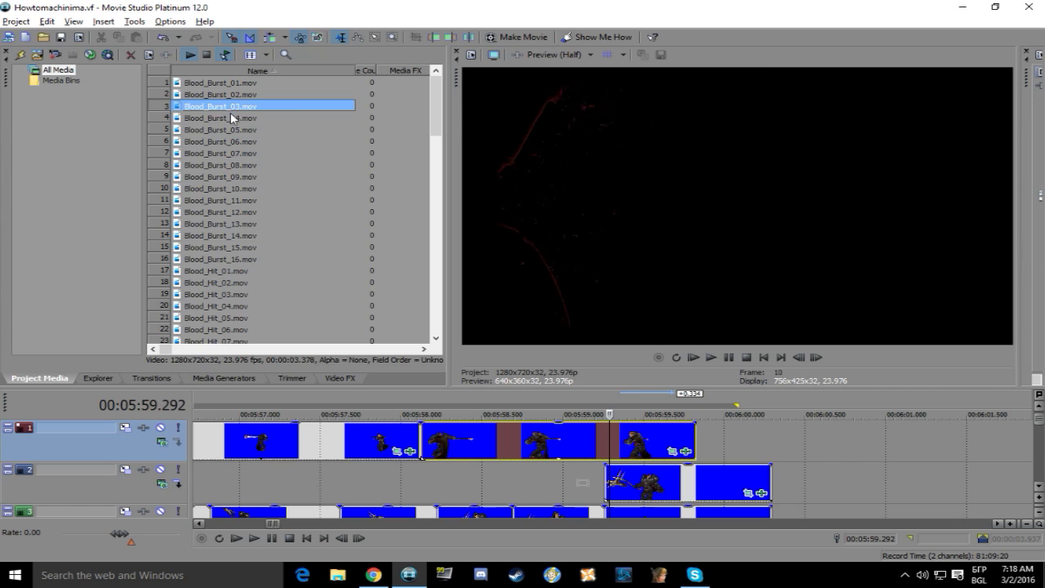
pyautogui.click(233, 120)
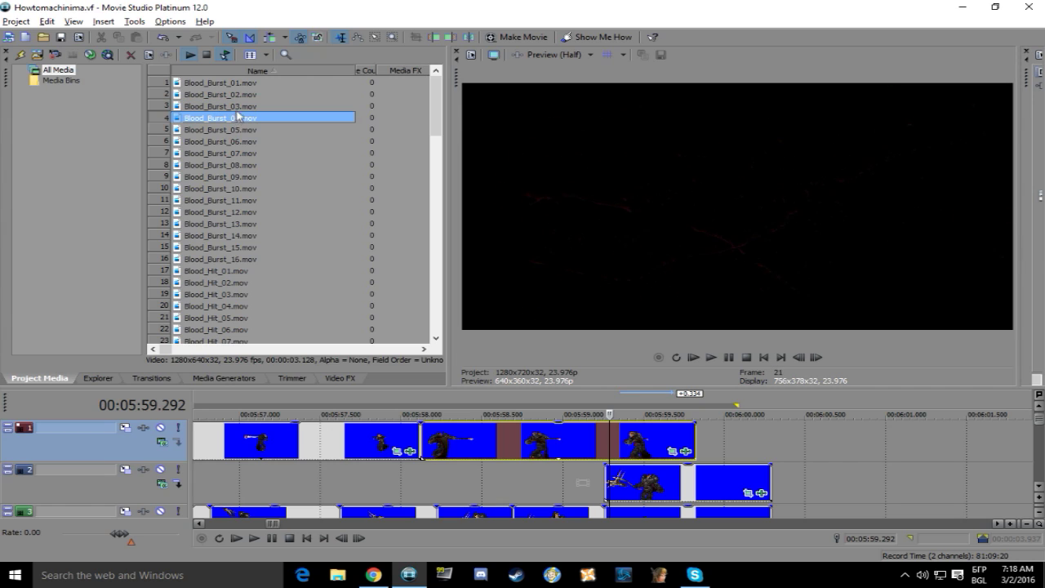
pyautogui.click(235, 107)
pyautogui.moveTo(249, 120); pyautogui.dragTo(710, 430)
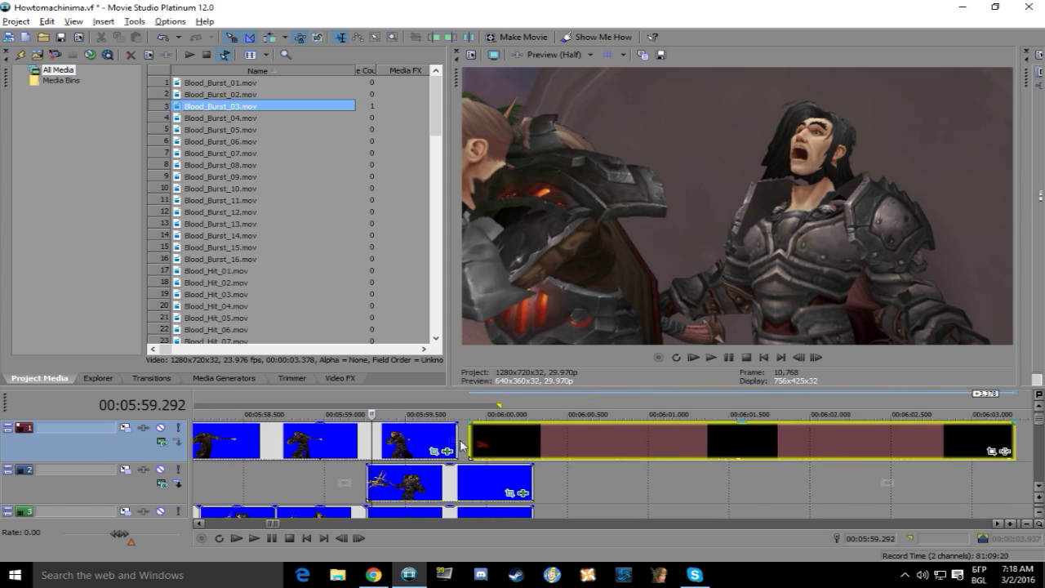
# Insert two empty video tracks above track 1.
pyautogui.click(422, 435)
pyautogui.scroll(-2, 422, 435)
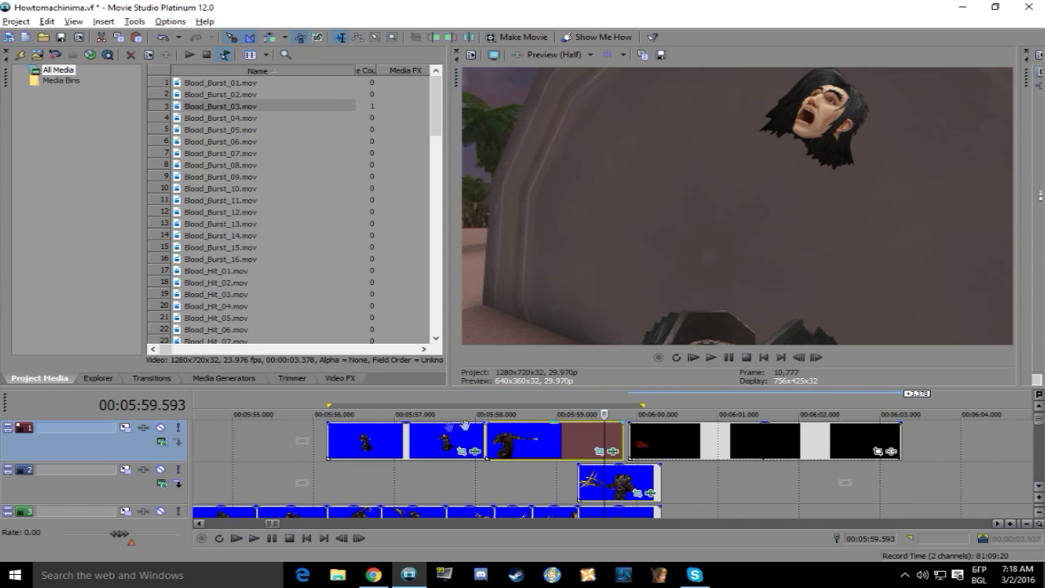
pyautogui.rightClick(313, 435)
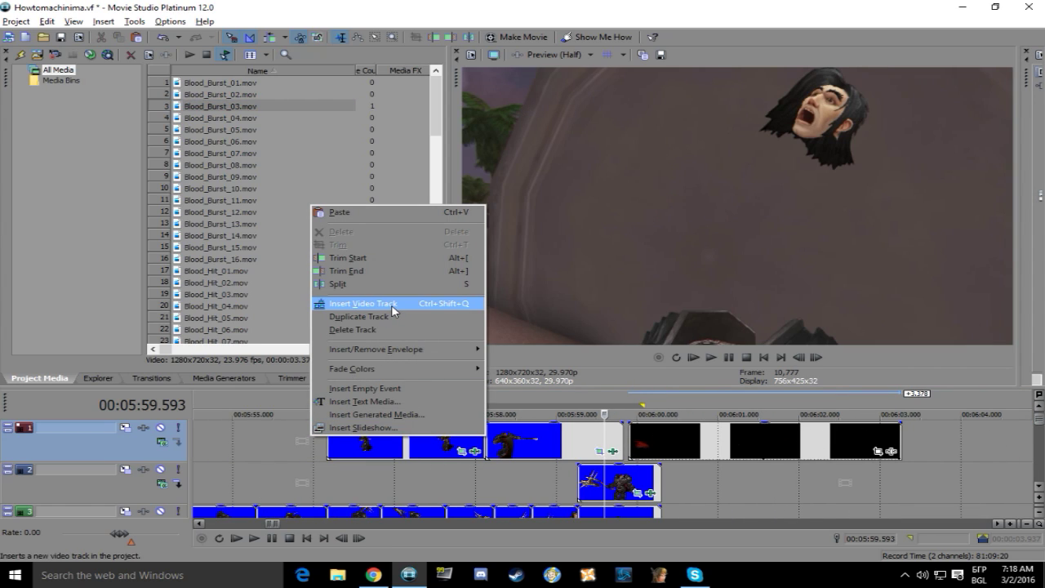
pyautogui.click(392, 304)
pyautogui.rightClick(304, 441)
pyautogui.click(383, 306)
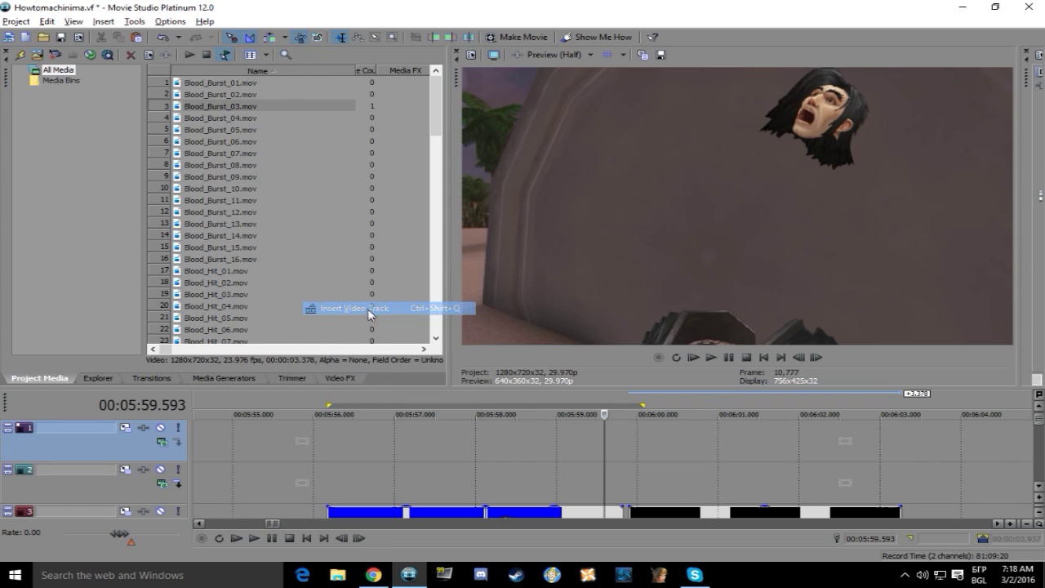
# Delete the last character clip on track 3 and move Blood_Burst_03 back to start at about 00:05:59.2.
pyautogui.scroll(-2, 1023, 471)
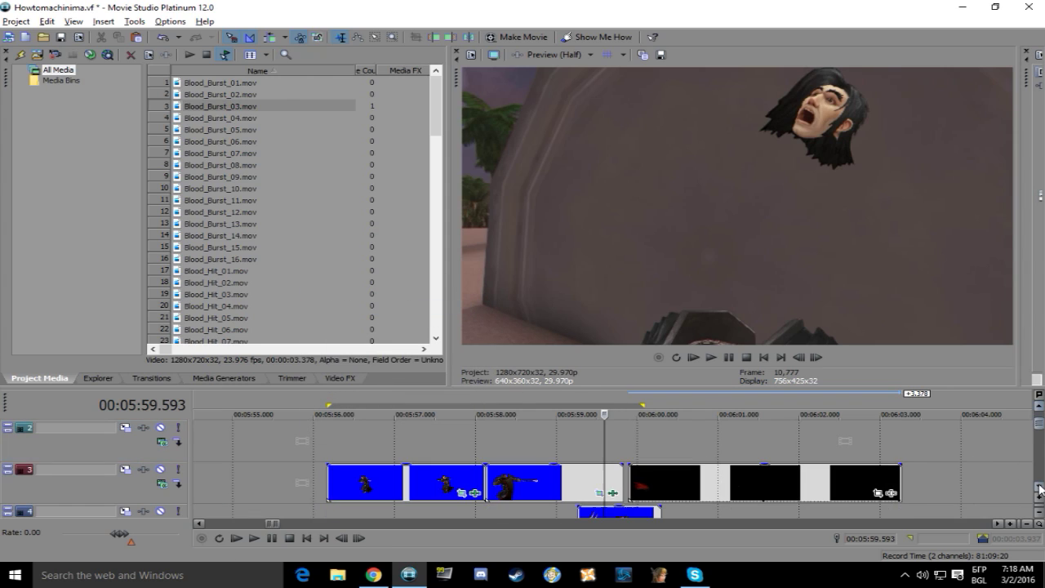
pyautogui.click(559, 445)
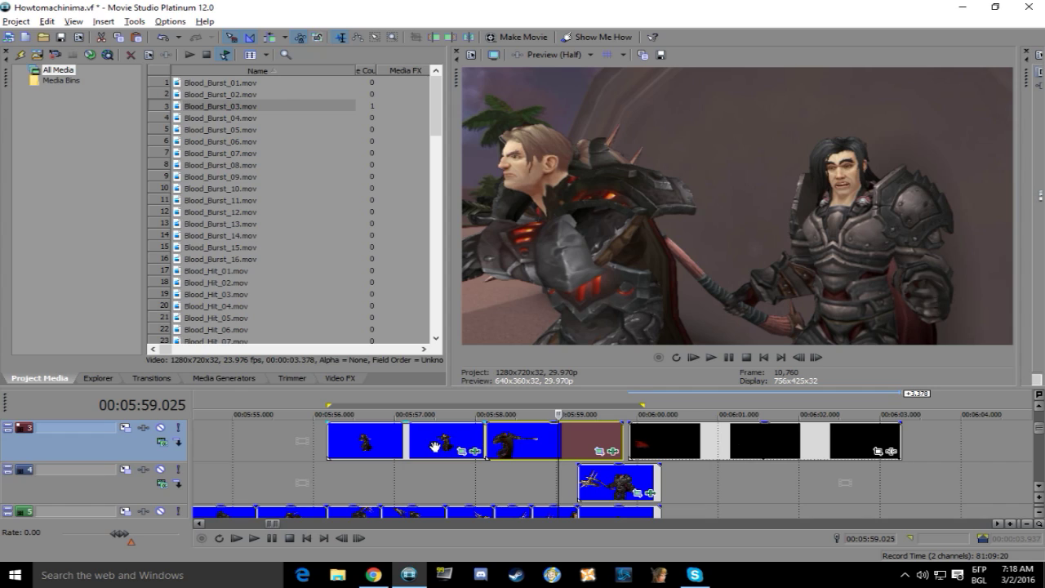
pyautogui.press('Delete')
pyautogui.moveTo(667, 441)
pyautogui.mouseDown()
pyautogui.moveTo(583, 439)
pyautogui.moveTo(669, 440)
pyautogui.moveTo(636, 439)
pyautogui.moveTo(651, 447)
pyautogui.mouseUp()
pyautogui.click(582, 443)
pyautogui.scroll(3, 584, 444)
pyautogui.click(630, 439)
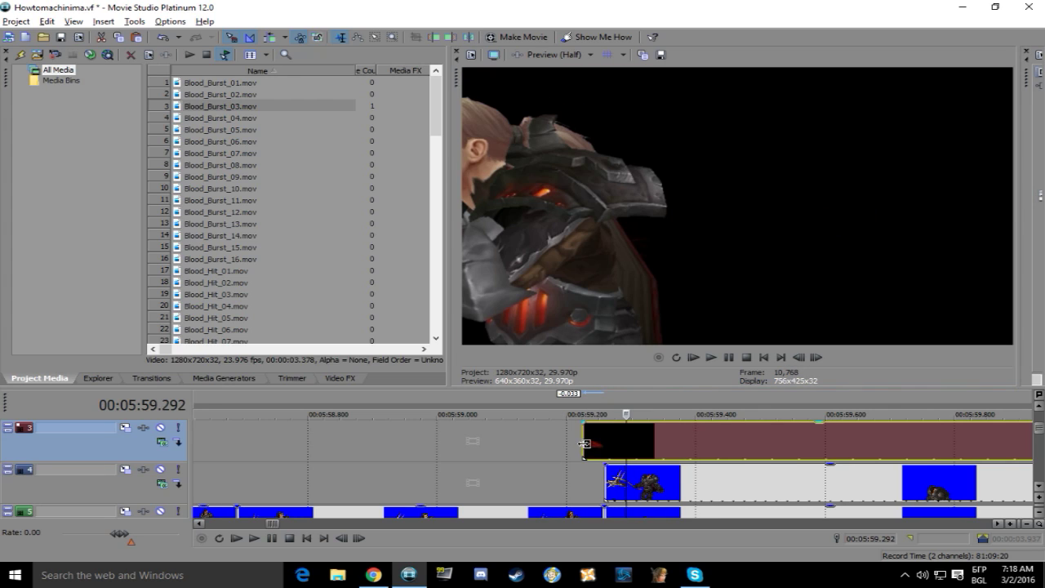
# Trim both ends of Blood_Burst_03 to match the character clip on track 4 and move the playhead to 00:05:59.426.
pyautogui.moveTo(584, 443); pyautogui.dragTo(606, 443)
pyautogui.click(608, 444)
pyautogui.scroll(-3, 707, 455)
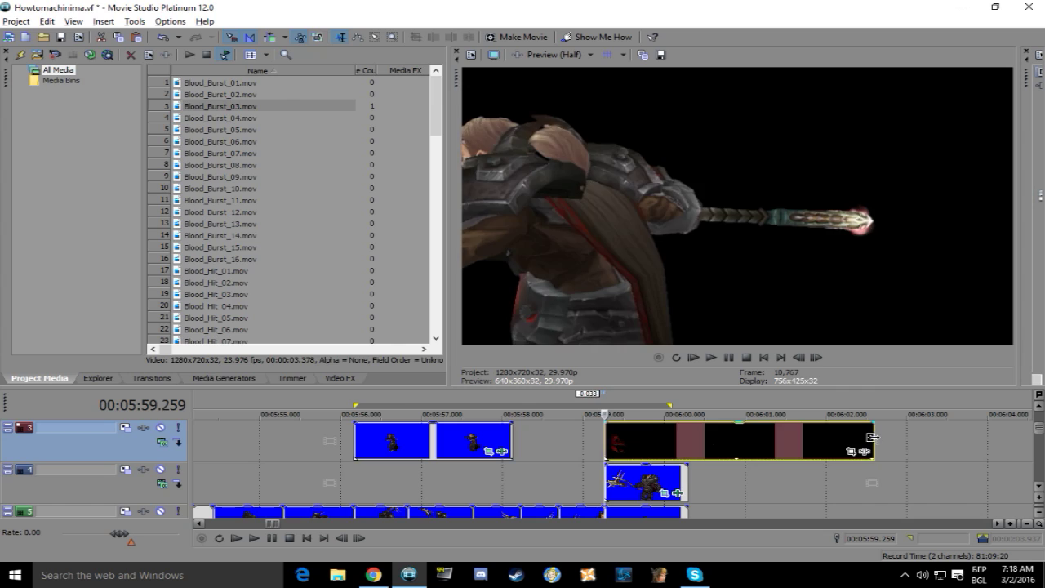
pyautogui.moveTo(872, 437); pyautogui.dragTo(688, 439)
pyautogui.click(618, 443)
pyautogui.scroll(4, 618, 443)
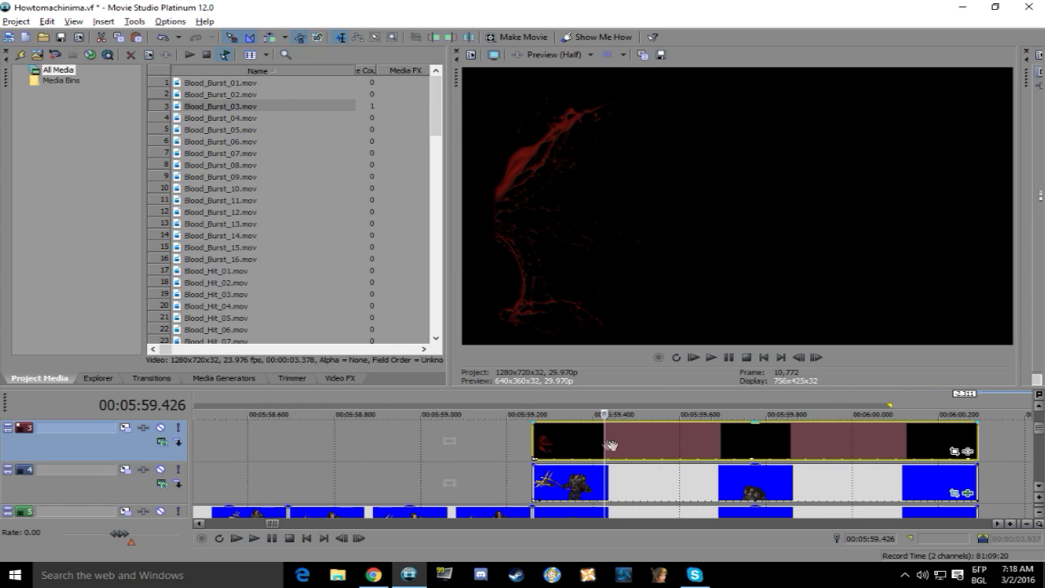
# Apply Chroma Keyer's TRUE BLUE preset to Blood_Burst_03, sample black as the key color, and adjust the thresholds, with high at 0.421.
pyautogui.click(340, 378)
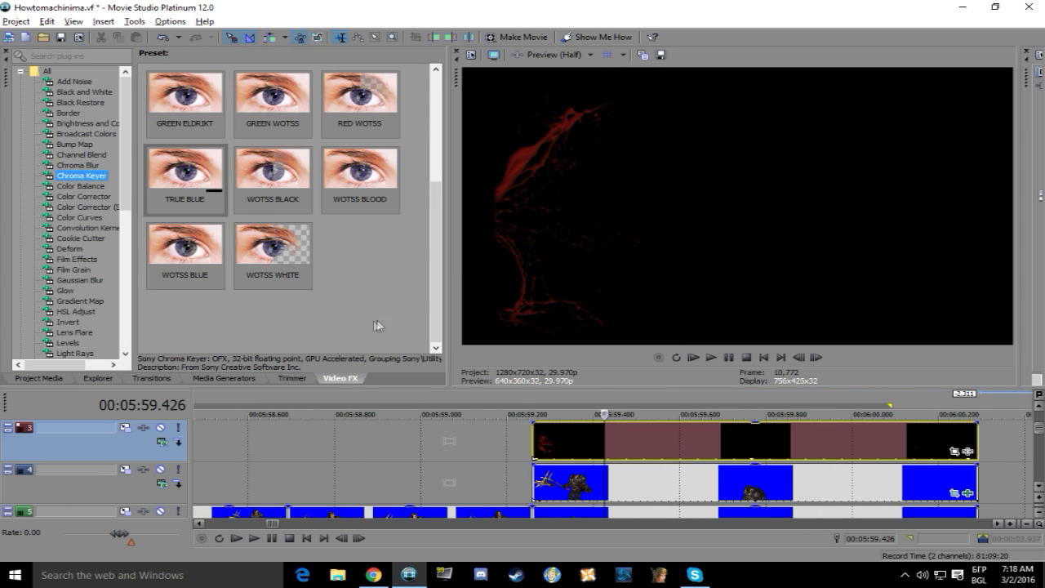
pyautogui.moveTo(525, 435); pyautogui.dragTo(564, 441)
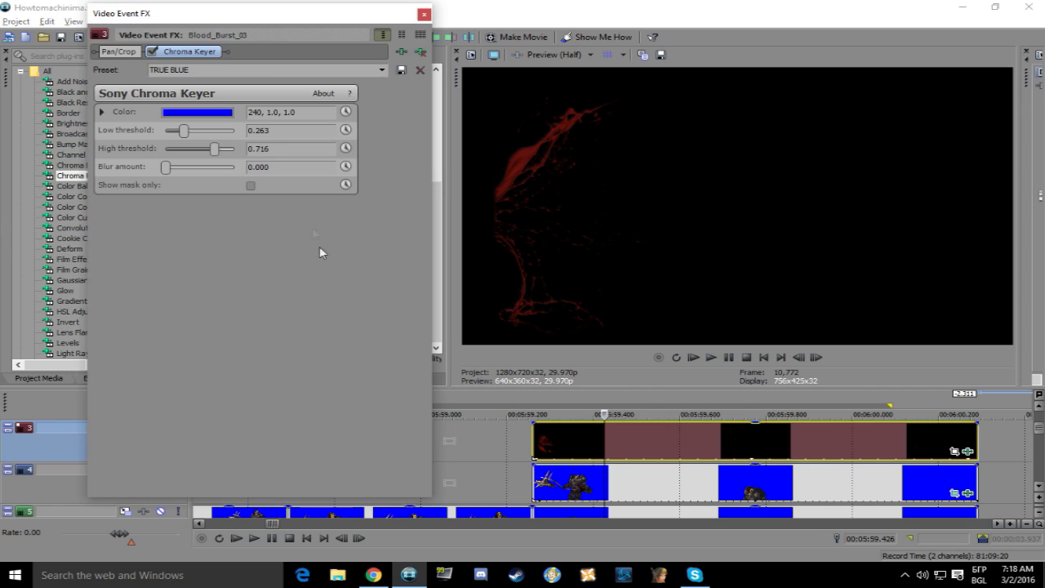
pyautogui.click(218, 113)
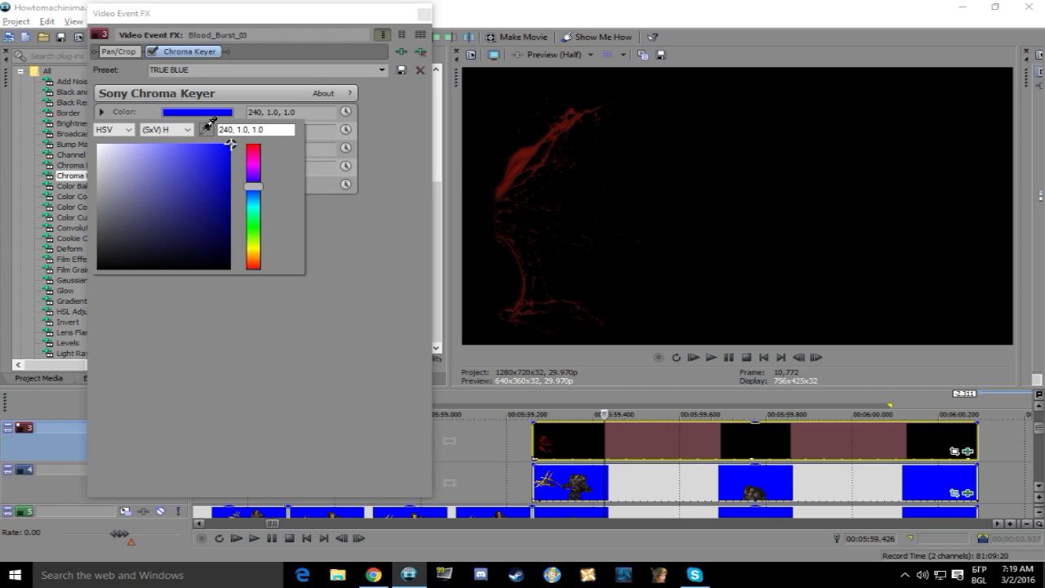
pyautogui.click(919, 169)
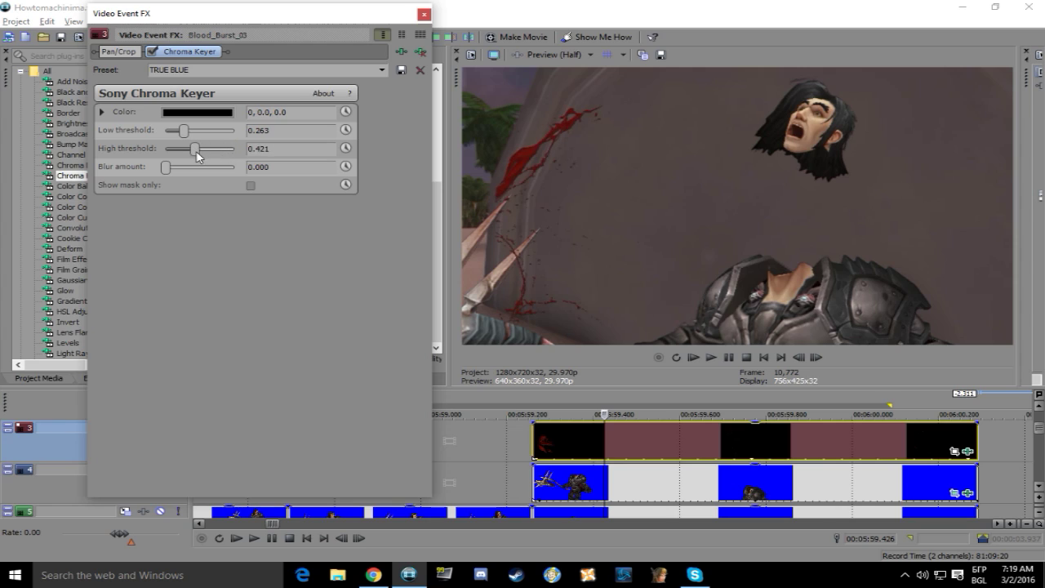
pyautogui.moveTo(184, 135)
pyautogui.mouseDown()
pyautogui.moveTo(165, 135)
pyautogui.moveTo(186, 137)
pyautogui.mouseUp()
# Load the WOTSS BLOOD preset in the Chroma Keyer and set the low threshold to 0.158 and the high threshold to 0.400.
pyautogui.click(381, 70)
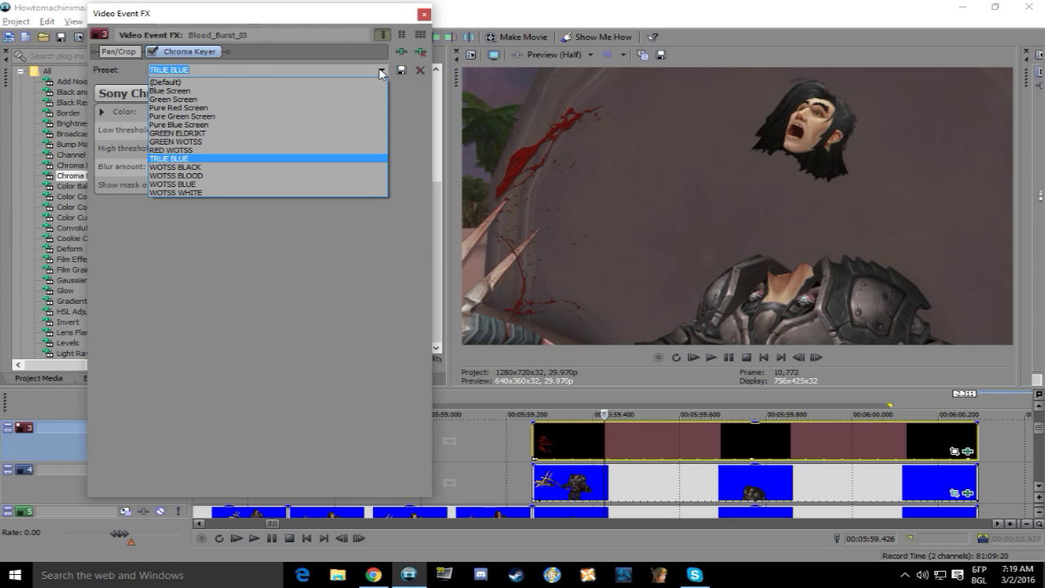
pyautogui.click(220, 176)
pyautogui.moveTo(171, 131); pyautogui.dragTo(178, 130)
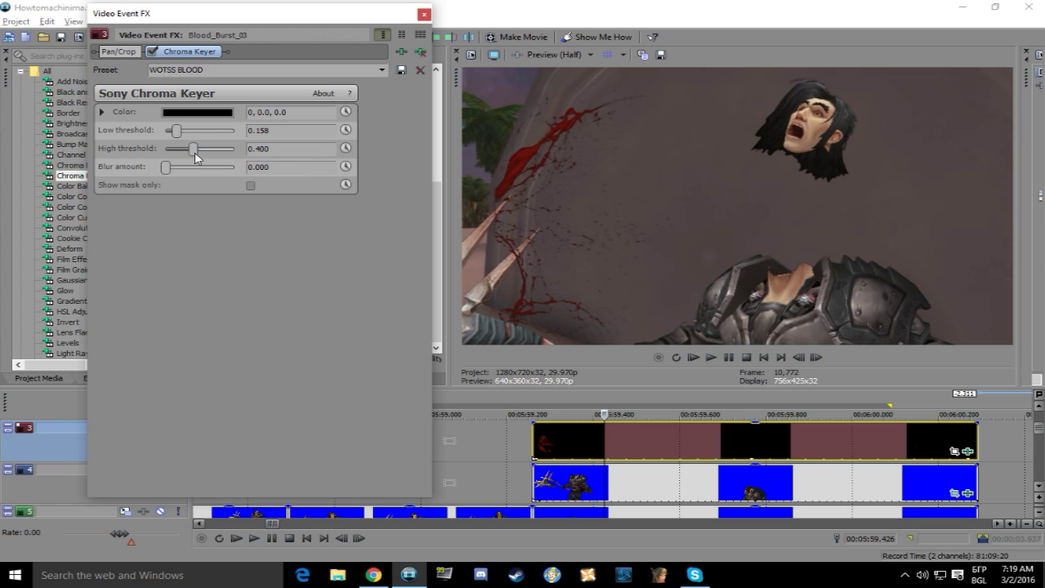
pyautogui.click(424, 15)
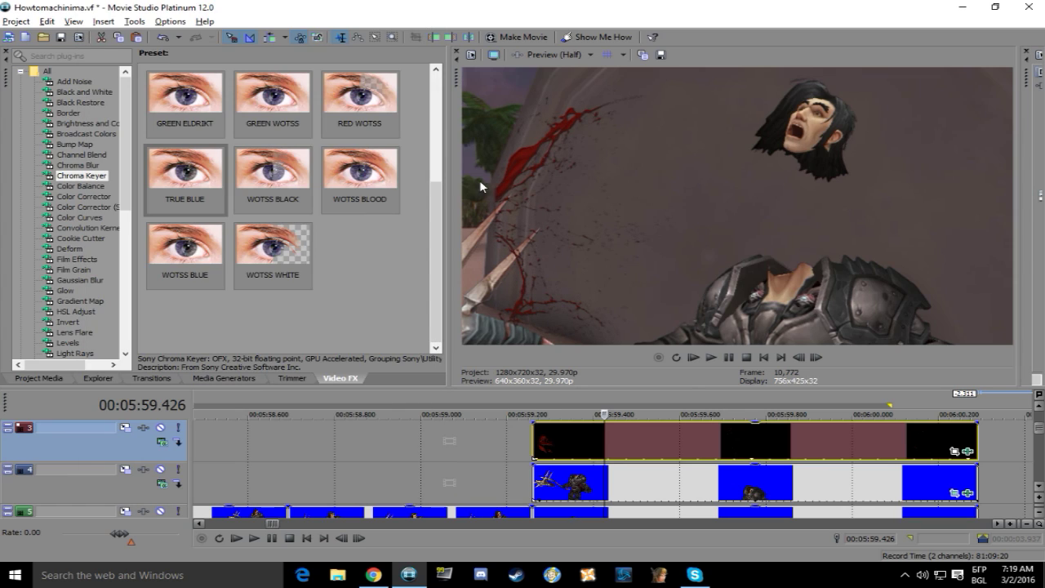
# Rotate Blood_Burst_03's Pan/Crop frame about a quarter turn at its first frame and position the blood over the dark-haired character's neck.
pyautogui.click(953, 450)
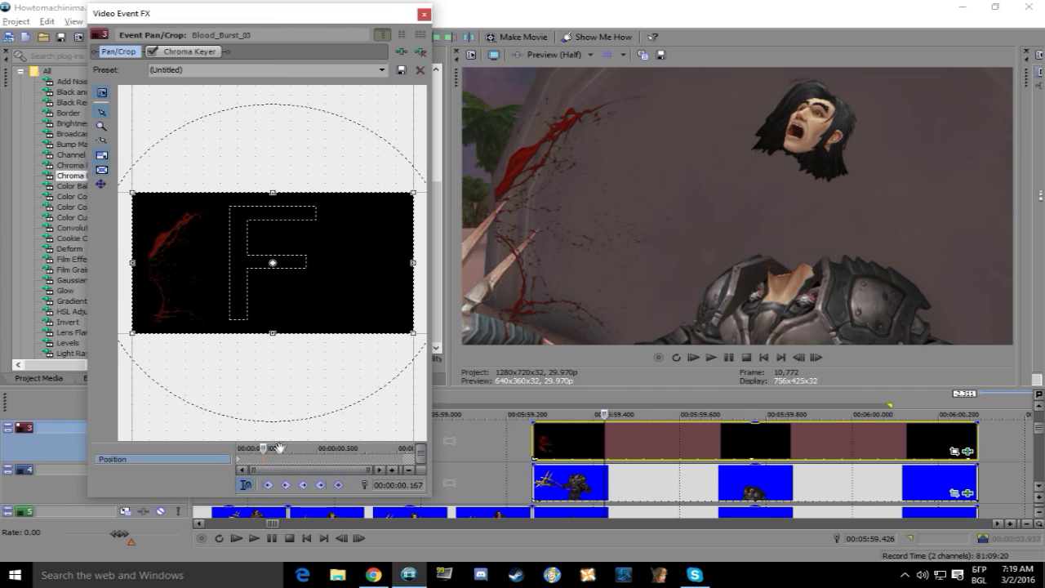
pyautogui.click(240, 466)
pyautogui.moveTo(317, 302); pyautogui.dragTo(208, 317)
pyautogui.moveTo(183, 178); pyautogui.dragTo(268, 336)
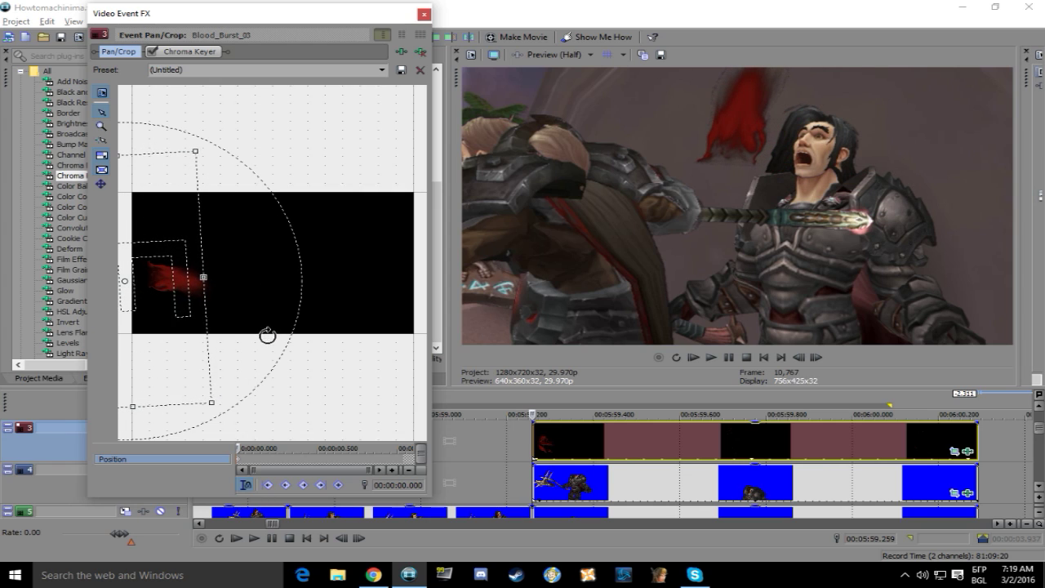
pyautogui.moveTo(181, 315); pyautogui.dragTo(205, 277)
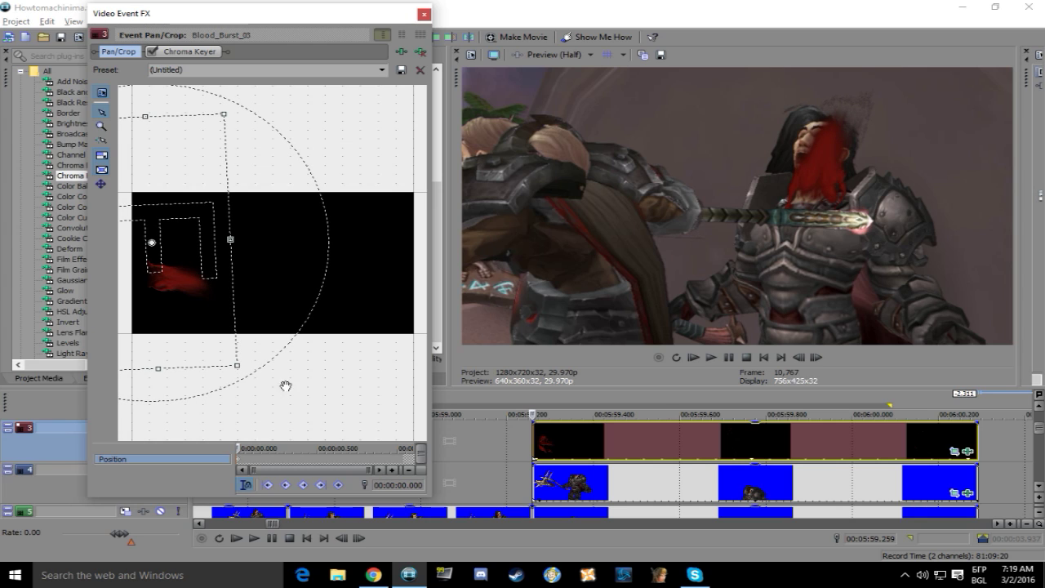
# Keyframe Blood_Burst_03's Pan/Crop position from 00:00:00.067 onward so the blood follows the falling body, and play back the result.
pyautogui.moveTo(238, 447); pyautogui.dragTo(246, 447)
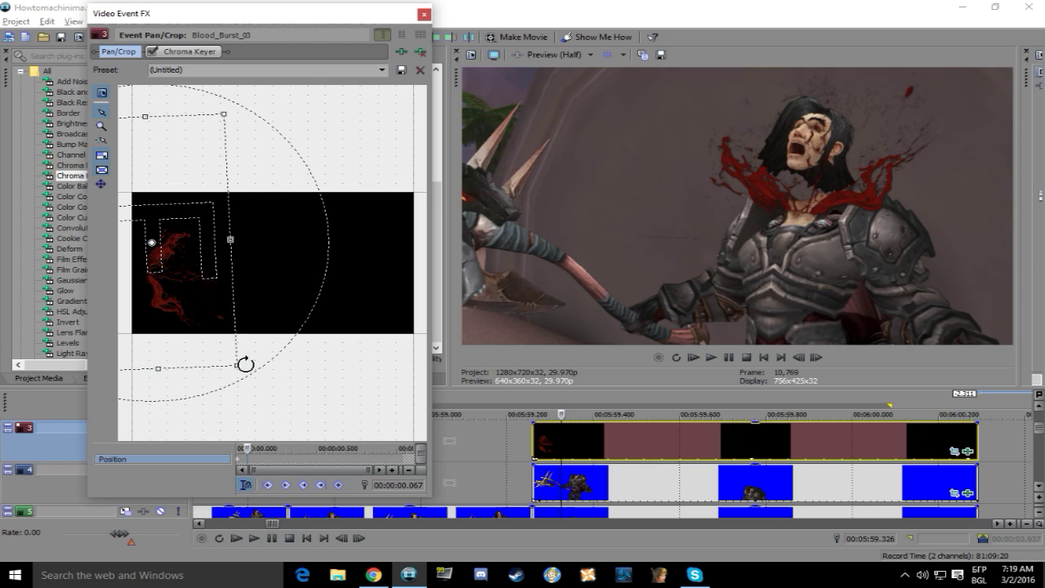
pyautogui.moveTo(196, 298)
pyautogui.mouseDown()
pyautogui.moveTo(189, 310)
pyautogui.moveTo(185, 301)
pyautogui.mouseUp()
pyautogui.press('Right')
pyautogui.press('Right')
pyautogui.press('Right')
pyautogui.press('Right')
pyautogui.press('Right')
pyautogui.press('Right')
pyautogui.press('Right')
pyautogui.press('Right')
pyautogui.press('Right')
pyautogui.press('Right')
pyautogui.press('Right')
pyautogui.press('Right')
pyautogui.press('Right')
pyautogui.press('Right')
pyautogui.press('Right')
pyautogui.press('Right')
pyautogui.press('Right')
pyautogui.press('Right')
pyautogui.press('Right')
pyautogui.press('Right')
pyautogui.press('Right')
pyautogui.press('Right')
pyautogui.press('Right')
pyautogui.press('Right')
pyautogui.press('Right')
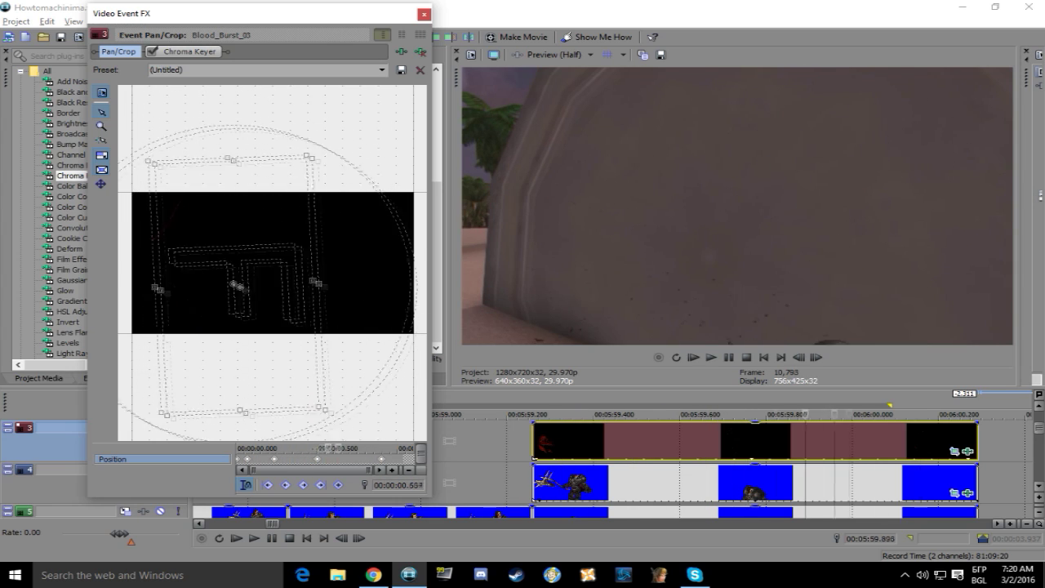
pyautogui.click(710, 358)
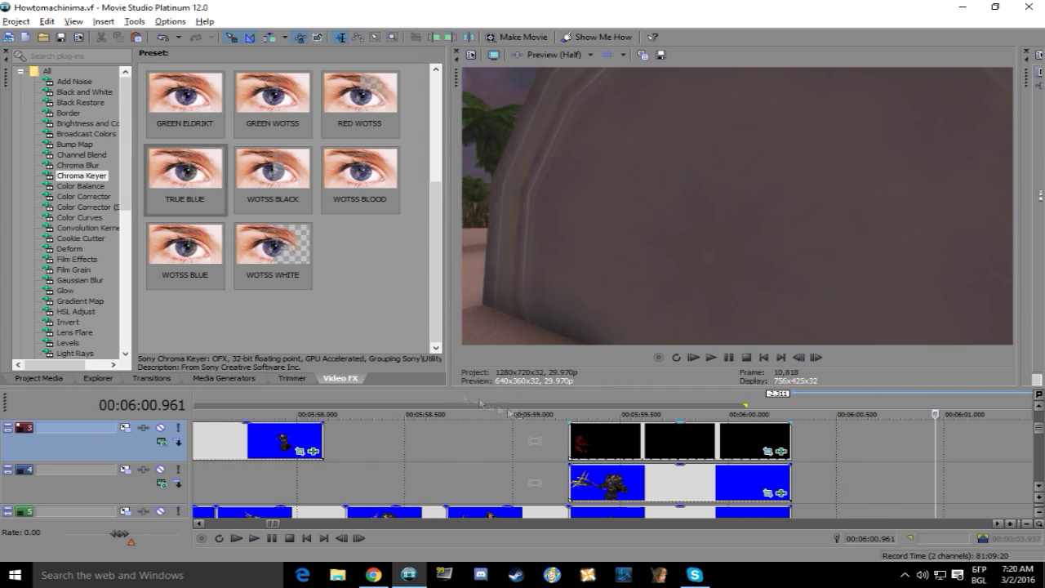
# Preview the Blood_Burst, Blood_Hit and Blood_Splat clips in the project media and add Blood_Splat_05 to the timeline.
pyautogui.click(610, 440)
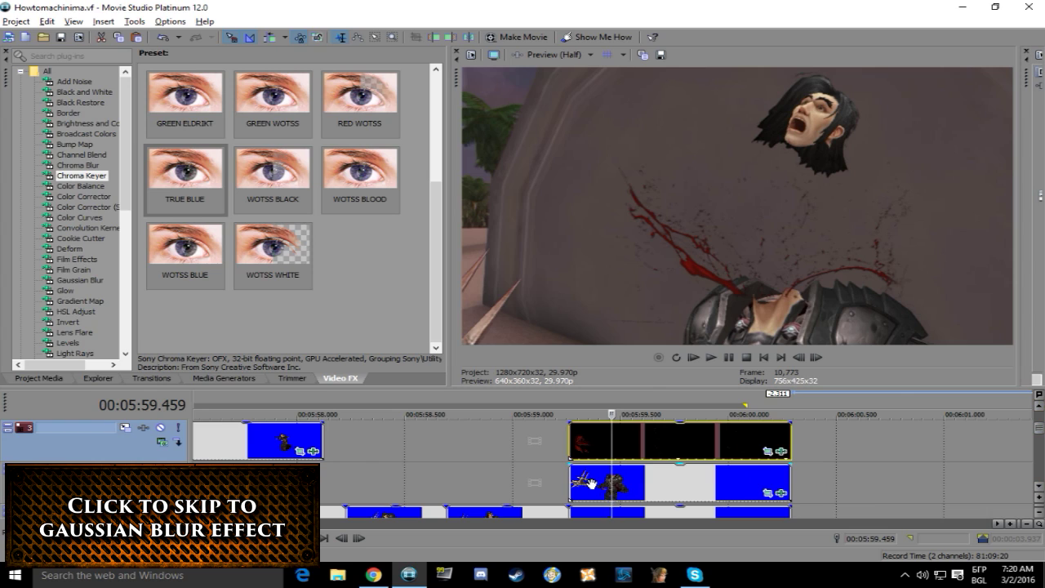
pyautogui.click(39, 378)
pyautogui.click(241, 189)
pyautogui.click(236, 224)
pyautogui.click(236, 259)
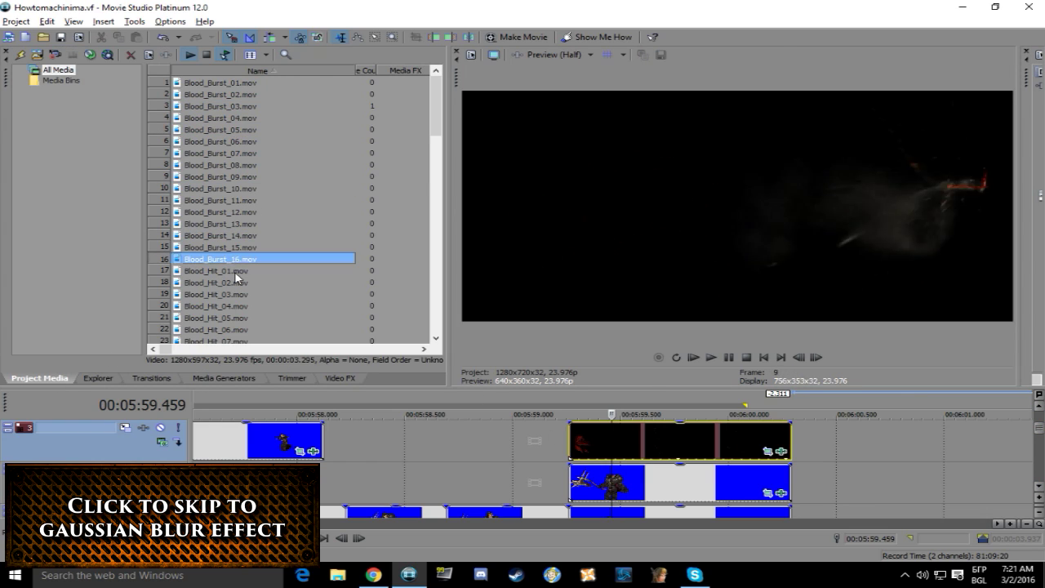
pyautogui.click(237, 283)
pyautogui.scroll(-4, 240, 278)
pyautogui.click(240, 236)
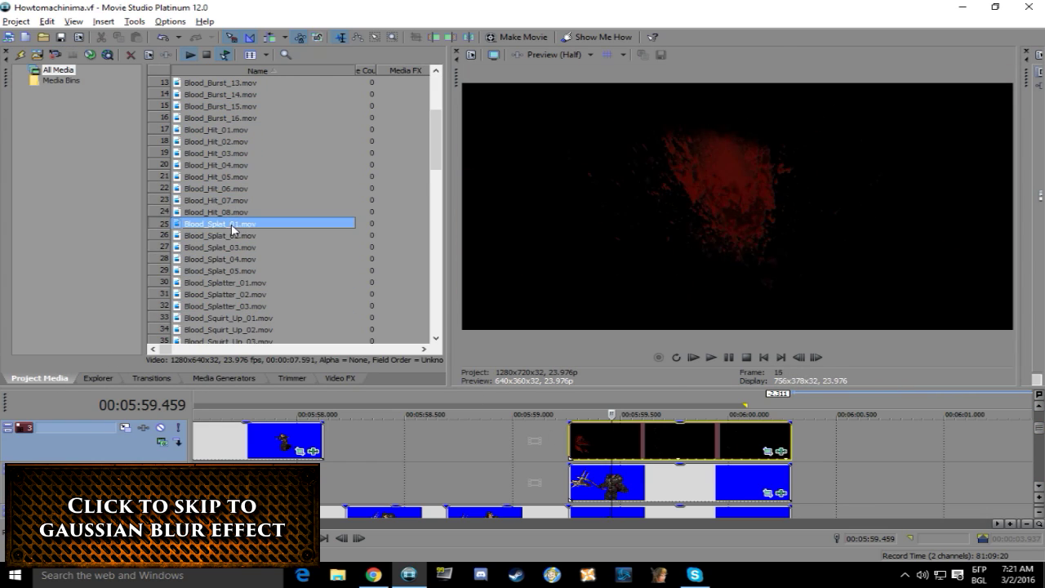
pyautogui.click(239, 259)
pyautogui.click(238, 270)
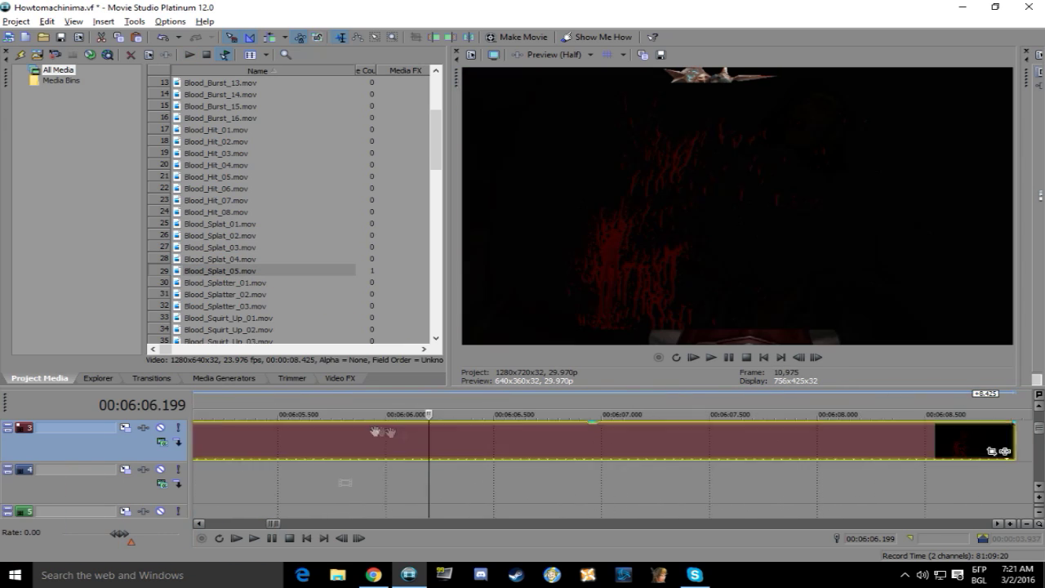
# Place Blood_Splat_05 on track 6 beneath the falling-body shot and trim its end back to the shot's end.
pyautogui.scroll(-8, 391, 432)
pyautogui.click(544, 481)
pyautogui.scroll(5, 544, 481)
pyautogui.scroll(-3, 604, 481)
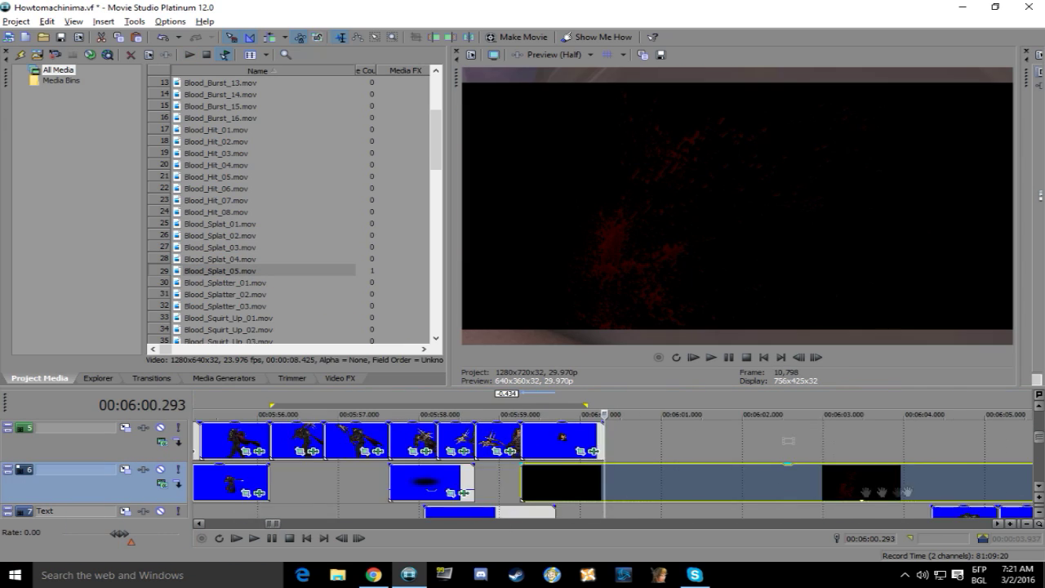
pyautogui.moveTo(903, 480); pyautogui.dragTo(608, 481)
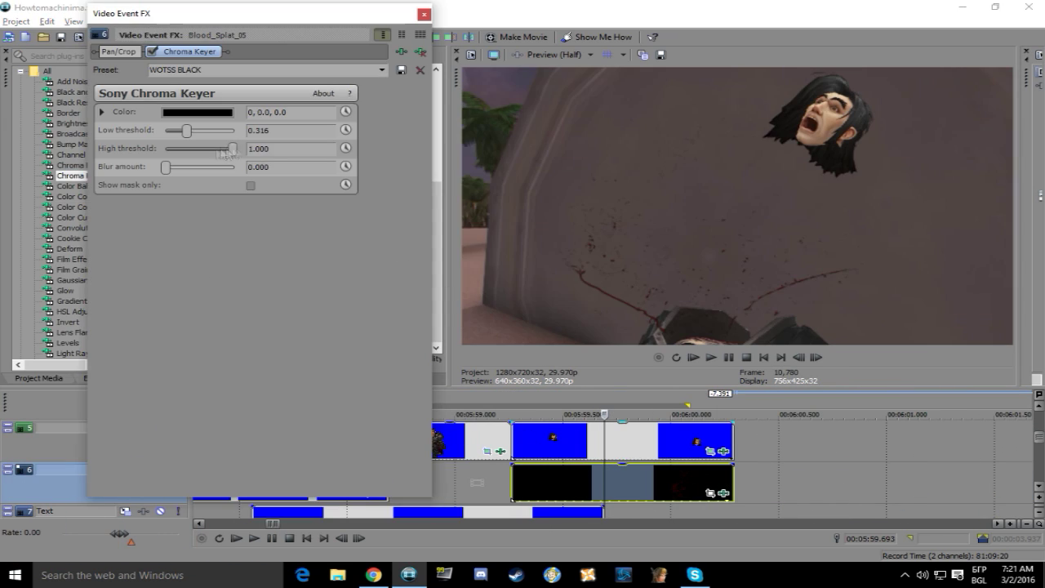
# Shift Blood_Splat_05's Pan/Crop frame so the splatter lands on the wall beside the dark-haired character's head.
pyautogui.click(118, 52)
pyautogui.click(258, 451)
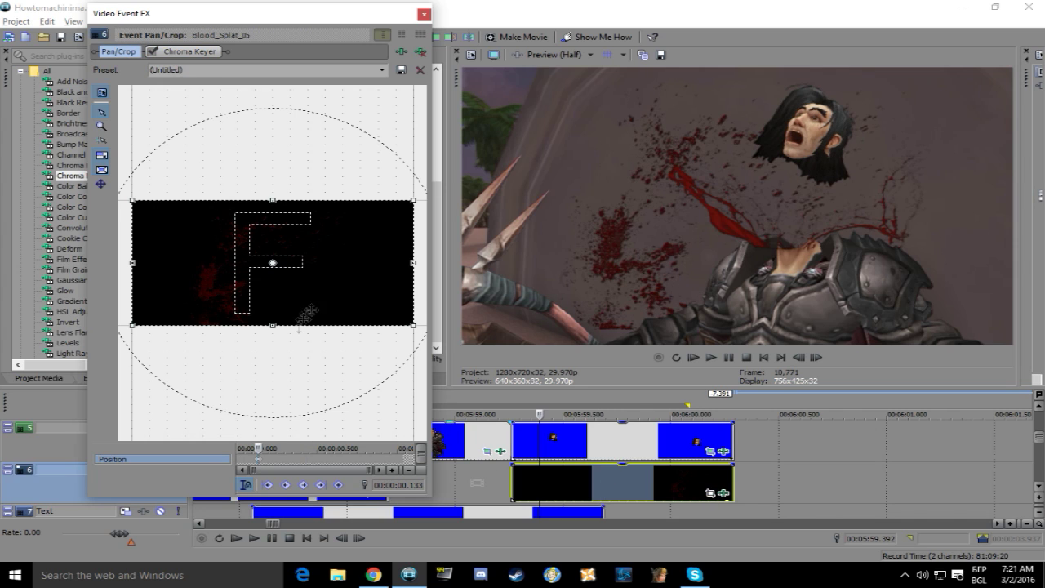
pyautogui.scroll(2, 283, 252)
pyautogui.moveTo(283, 252); pyautogui.dragTo(280, 252)
pyautogui.click(484, 441)
pyautogui.press('space')
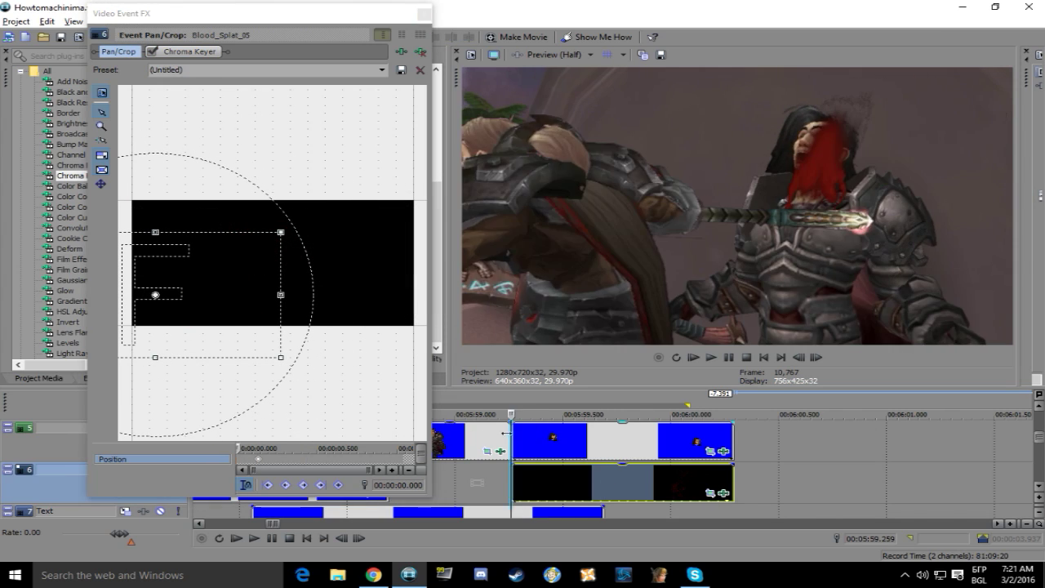
# Extend Blood_Splat_05's end by about 0.73 seconds past the falling-body shot and play back the result.
pyautogui.click(711, 358)
pyautogui.moveTo(733, 480); pyautogui.dragTo(896, 479)
pyautogui.moveTo(896, 479); pyautogui.dragTo(891, 479)
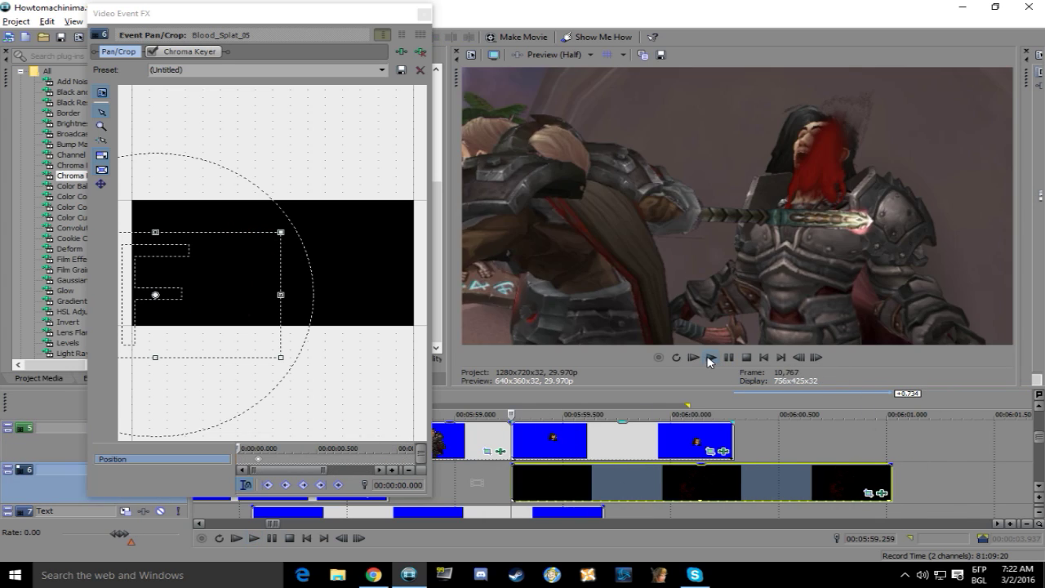
pyautogui.click(709, 358)
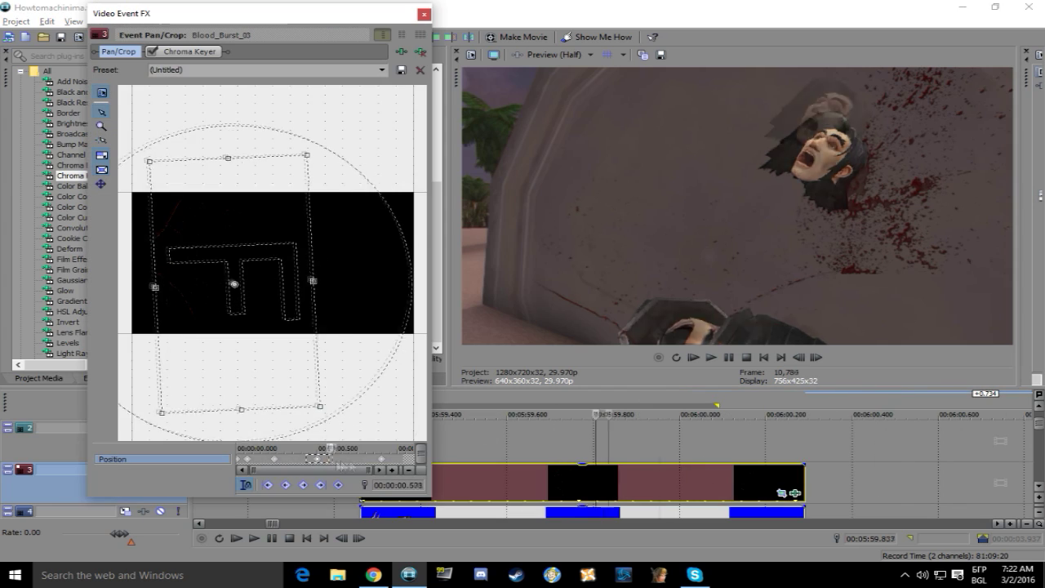
# Delete Blood_Burst_03's later Pan/Crop position keyframes and play back the shot.
pyautogui.click(274, 459)
pyautogui.press('Delete')
pyautogui.click(239, 459)
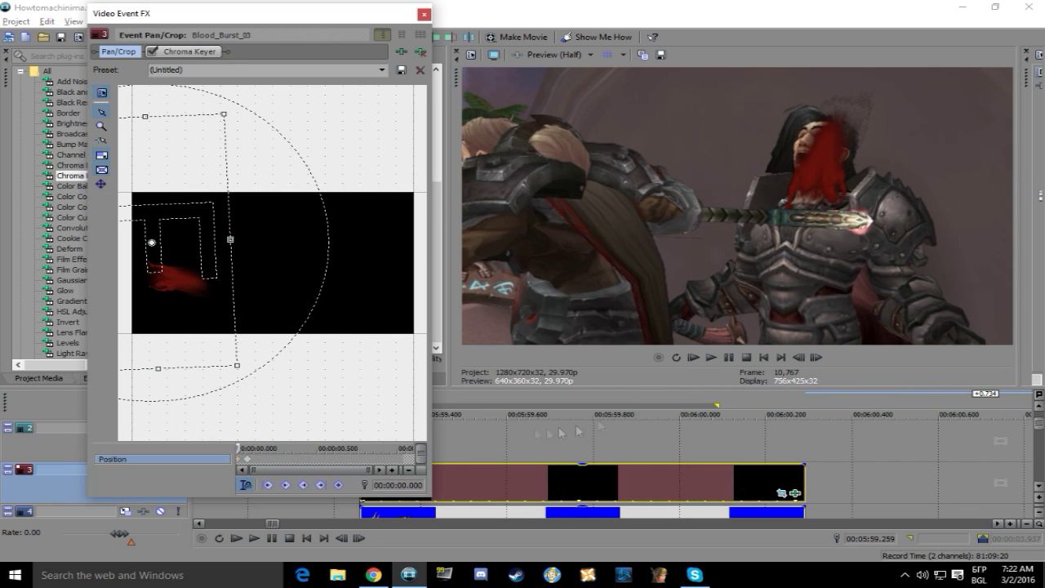
pyautogui.click(711, 358)
# Extend Blood_Burst_03's end by about 1.5 seconds and play back the scene.
pyautogui.scroll(-5, 537, 450)
pyautogui.click(510, 449)
pyautogui.moveTo(561, 481); pyautogui.dragTo(622, 482)
pyautogui.click(715, 359)
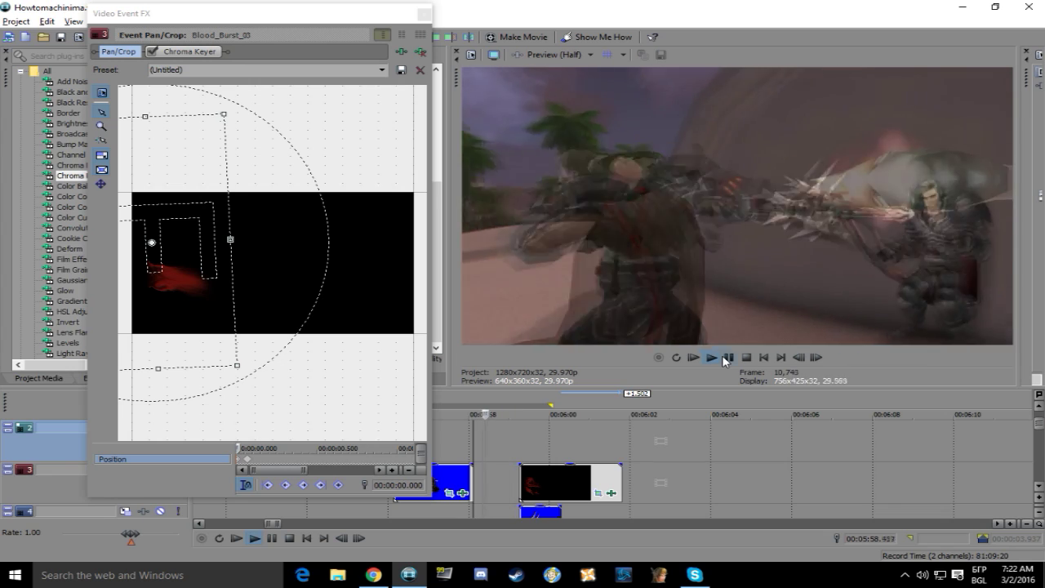
# Flip Blood_Splat_05 horizontally in Pan/Crop, reposition the splatter on the wall behind the severed head, and play the shot.
pyautogui.click(566, 449)
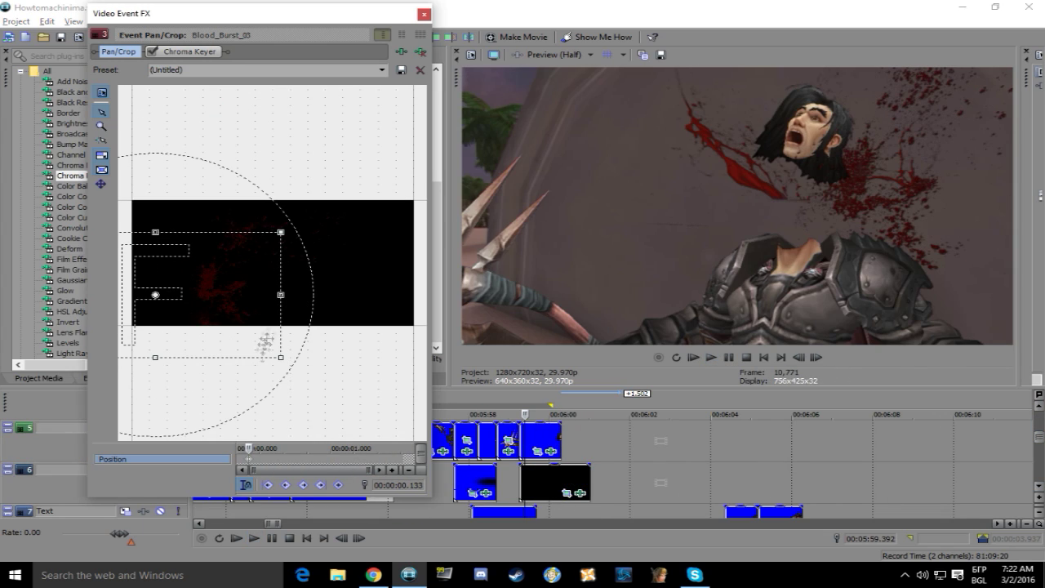
pyautogui.moveTo(287, 269); pyautogui.dragTo(284, 270)
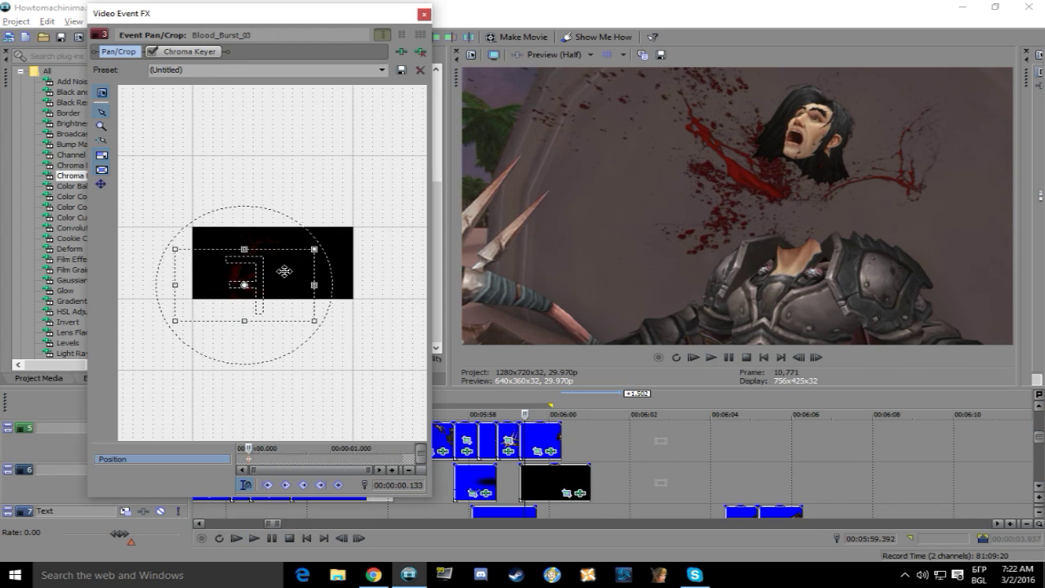
pyautogui.click(423, 14)
pyautogui.scroll(4, 532, 472)
pyautogui.click(572, 439)
pyautogui.click(712, 357)
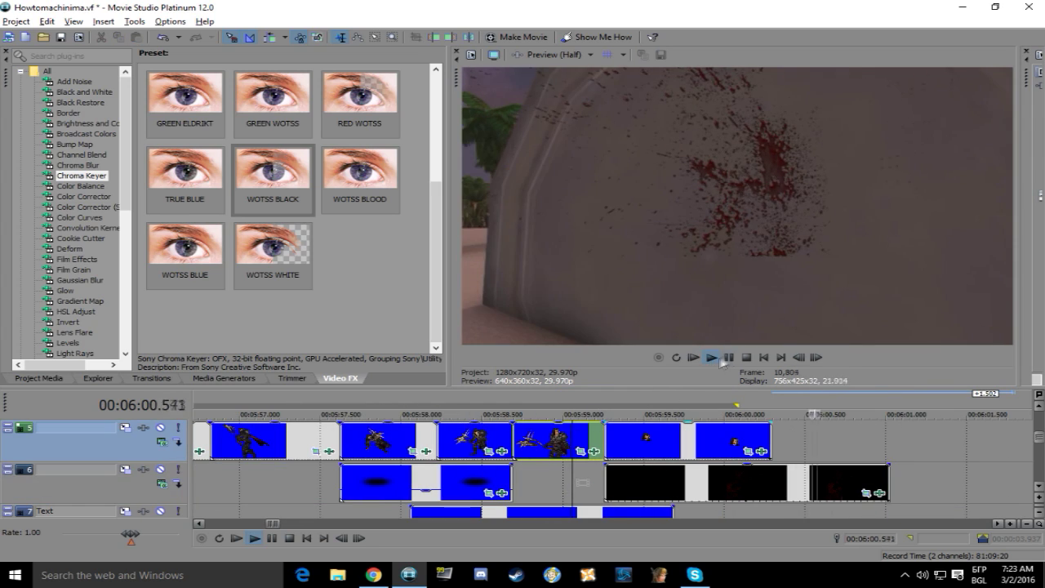
# Add the Sony Deform effect to Blood_Splat_05, adjusting the left squeeze and setting the right squeeze to -0.344.
pyautogui.click(793, 481)
pyautogui.click(879, 493)
pyautogui.click(400, 52)
pyautogui.click(478, 198)
pyautogui.click(837, 185)
pyautogui.click(838, 145)
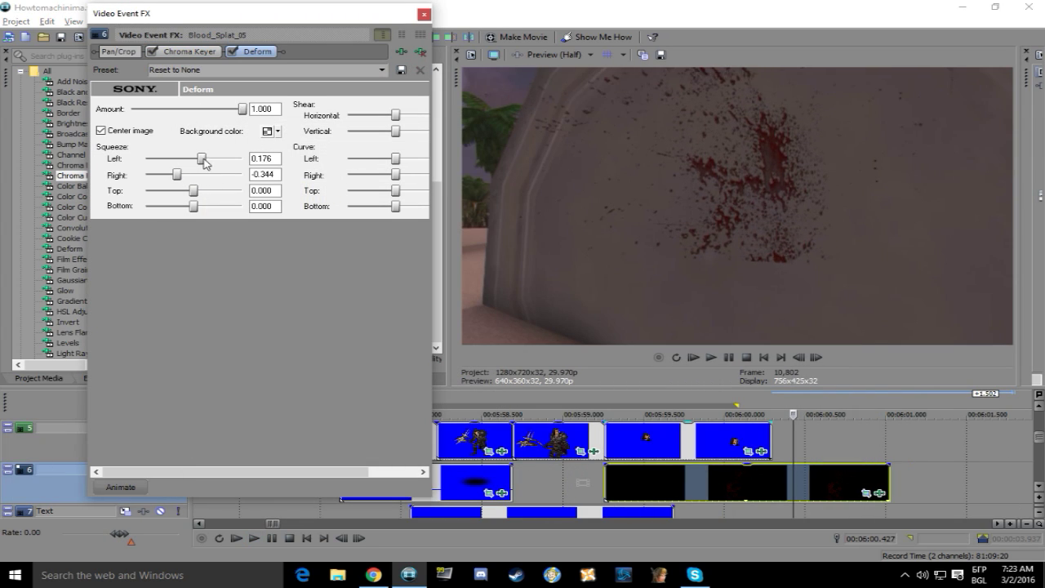
pyautogui.click(423, 14)
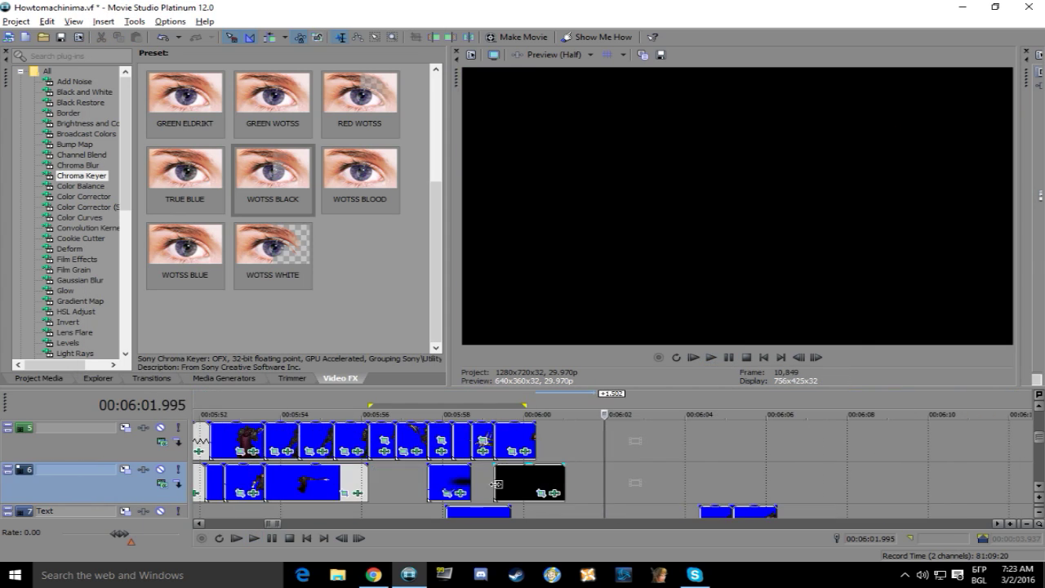
# Preview the Blood_Hit clips in the project media and add Blood_Hit_06 to the timeline.
pyautogui.click(631, 438)
pyautogui.click(735, 447)
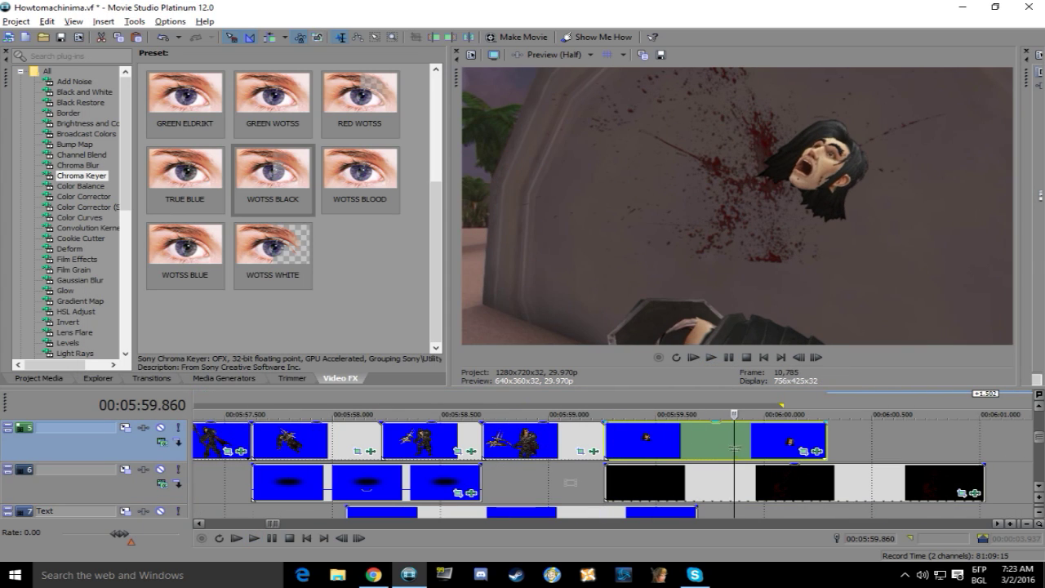
pyautogui.click(65, 379)
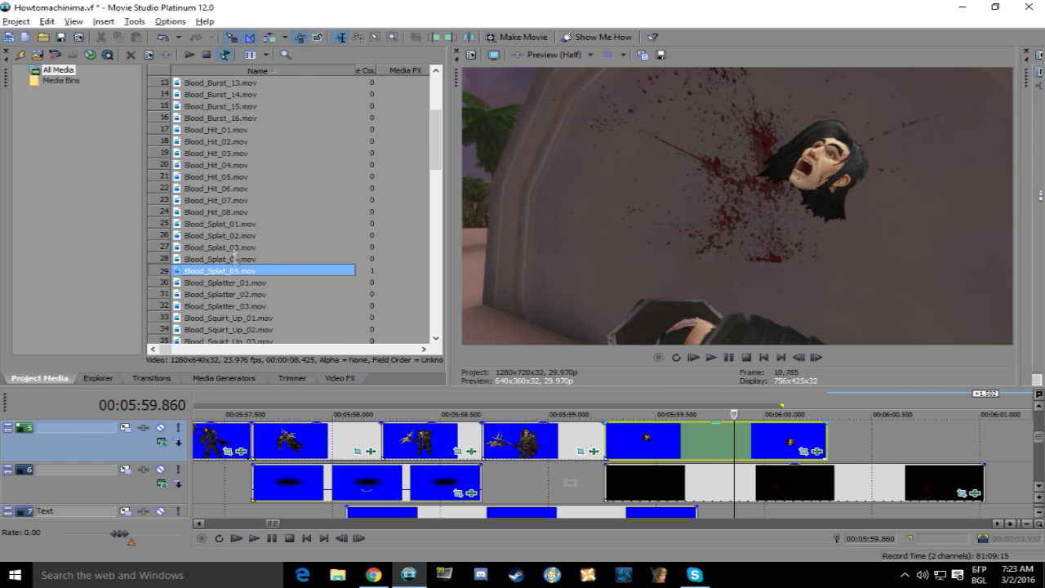
pyautogui.click(228, 205)
pyautogui.click(232, 187)
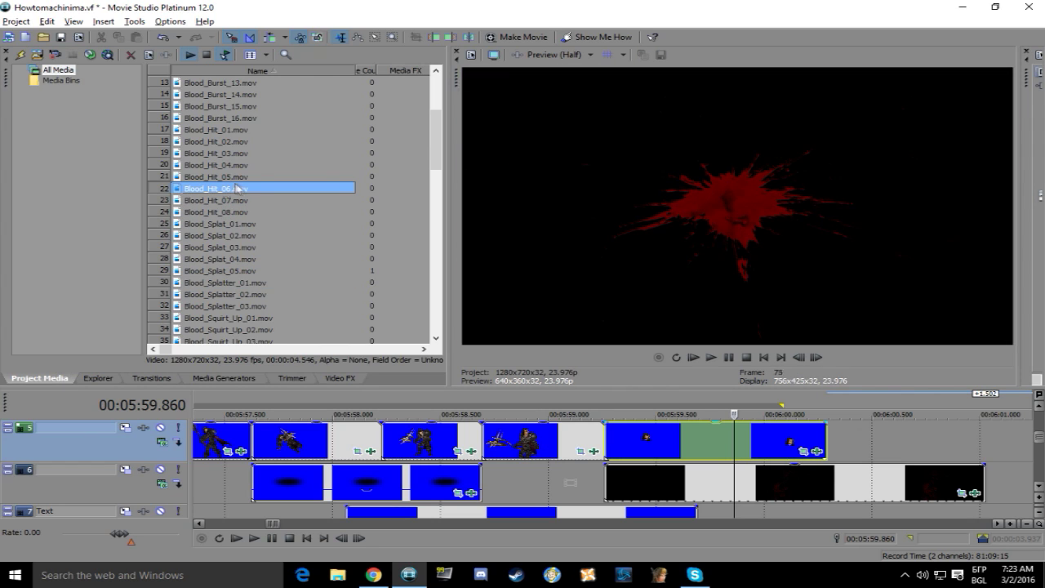
pyautogui.scroll(5, 735, 445)
pyautogui.scroll(-6, 735, 445)
pyautogui.moveTo(228, 189); pyautogui.dragTo(719, 442)
# Move Blood_Hit_06 to track 3 at the start of the falling-body shot and trim it to the shot's length.
pyautogui.click(604, 442)
pyautogui.click(1038, 405)
pyautogui.click(1038, 405)
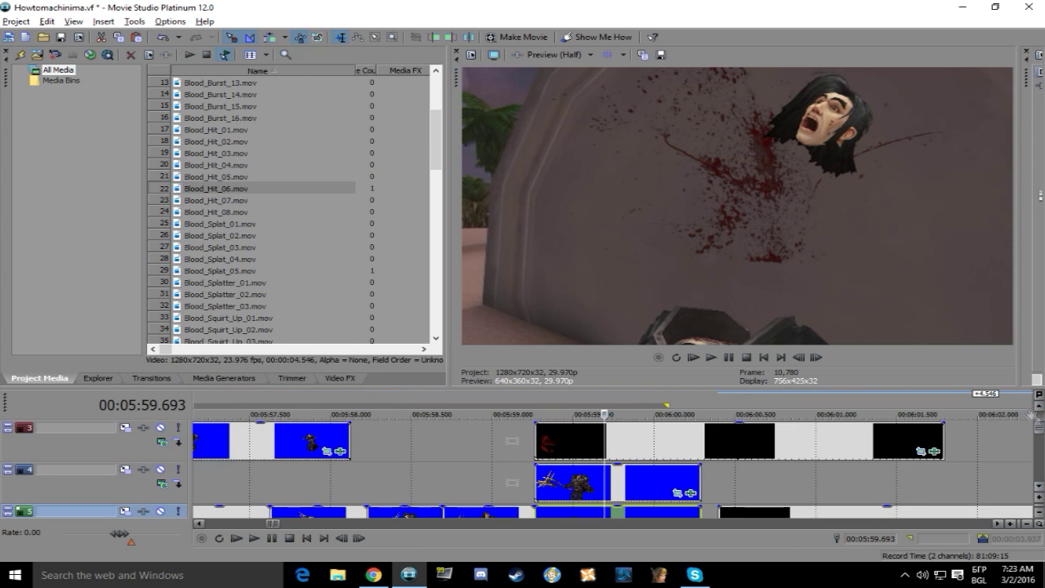
pyautogui.moveTo(741, 512); pyautogui.dragTo(558, 442)
pyautogui.click(733, 445)
pyautogui.scroll(-2, 735, 447)
pyautogui.moveTo(846, 442); pyautogui.dragTo(588, 442)
pyautogui.click(543, 442)
pyautogui.scroll(3, 543, 441)
# Apply Chroma Keyer's WOTSS BLACK preset to Blood_Hit_06 and set the high threshold to 0.474 and the low threshold to 0.189.
pyautogui.click(339, 378)
pyautogui.moveTo(272, 175); pyautogui.dragTo(621, 441)
pyautogui.moveTo(235, 150); pyautogui.dragTo(200, 149)
pyautogui.moveTo(187, 130); pyautogui.dragTo(177, 131)
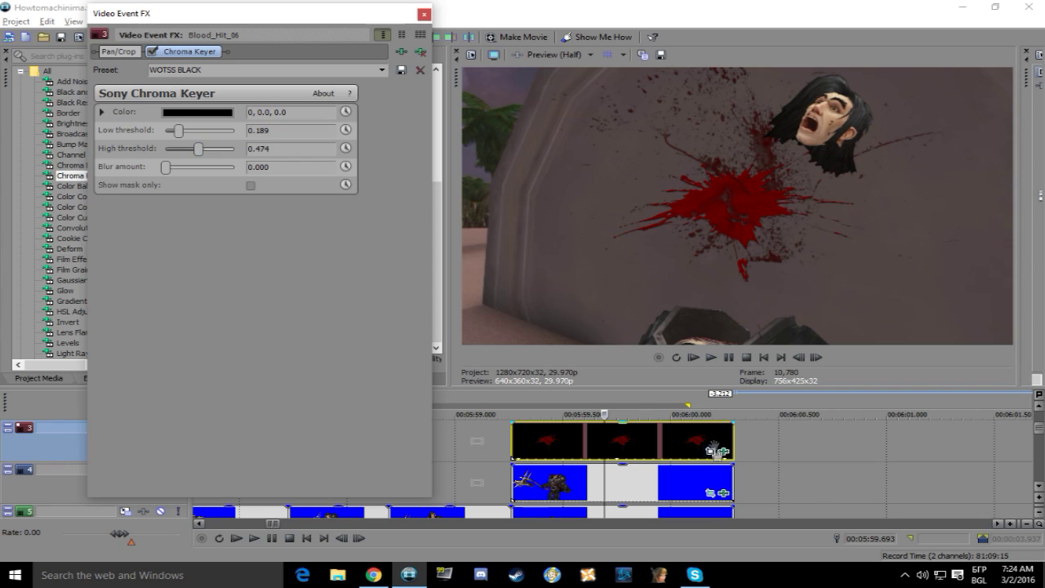
# Shrink Blood_Hit_06 over the severed neck in Pan/Crop and keyframe its position and tilt through 00:00:00.200.
pyautogui.click(710, 450)
pyautogui.moveTo(357, 333); pyautogui.dragTo(274, 351)
pyautogui.moveTo(248, 448); pyautogui.dragTo(253, 448)
pyautogui.moveTo(321, 315); pyautogui.dragTo(334, 280)
pyautogui.moveTo(253, 448); pyautogui.dragTo(257, 448)
pyautogui.moveTo(325, 334); pyautogui.dragTo(332, 308)
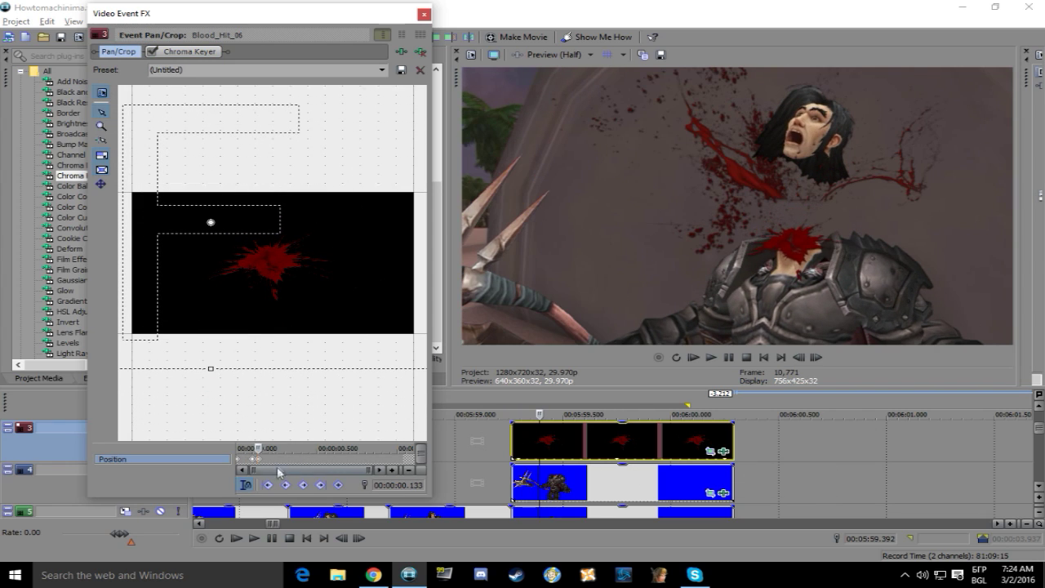
pyautogui.moveTo(258, 448); pyautogui.dragTo(268, 448)
pyautogui.moveTo(325, 308); pyautogui.dragTo(348, 279)
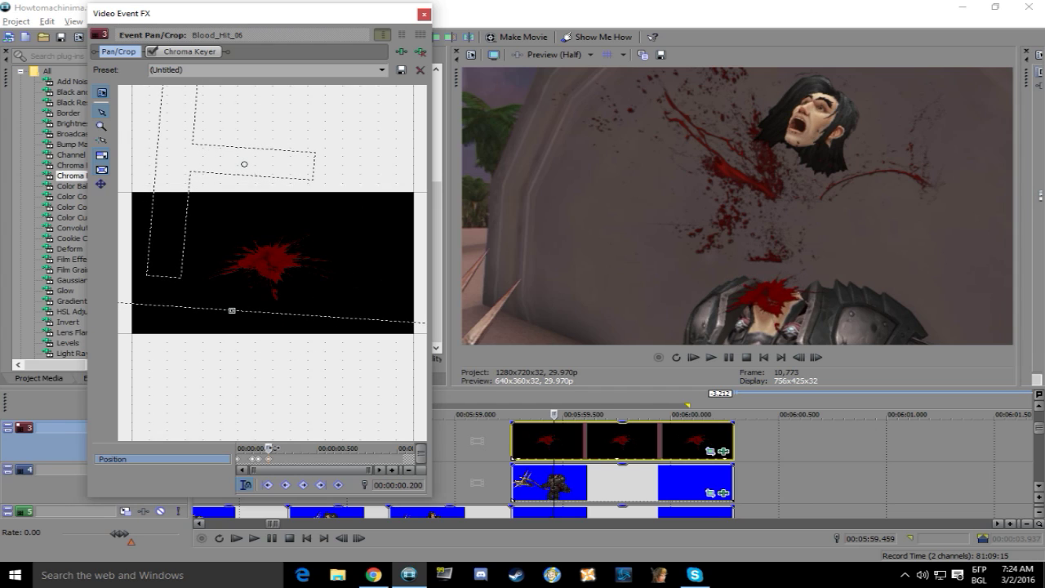
# Keyframe Blood_Hit_06's Pan/Crop position from 00:00:00.334 to past 00:00:00.601 so the blood follows the neck as the body falls.
pyautogui.moveTo(268, 448); pyautogui.dragTo(290, 448)
pyautogui.moveTo(359, 256); pyautogui.dragTo(370, 203)
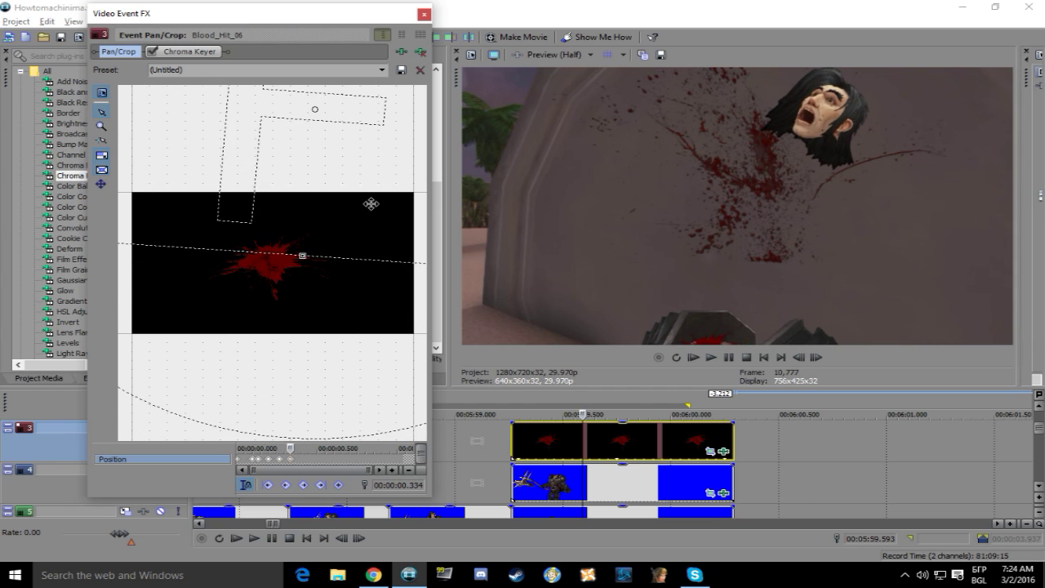
pyautogui.moveTo(293, 448); pyautogui.dragTo(300, 448)
pyautogui.moveTo(358, 205); pyautogui.dragTo(362, 209)
pyautogui.moveTo(302, 448); pyautogui.dragTo(311, 448)
pyautogui.moveTo(351, 192); pyautogui.dragTo(362, 200)
pyautogui.moveTo(313, 449); pyautogui.dragTo(322, 449)
pyautogui.moveTo(337, 201); pyautogui.dragTo(347, 212)
pyautogui.moveTo(323, 449); pyautogui.dragTo(333, 448)
pyautogui.moveTo(348, 213); pyautogui.dragTo(348, 215)
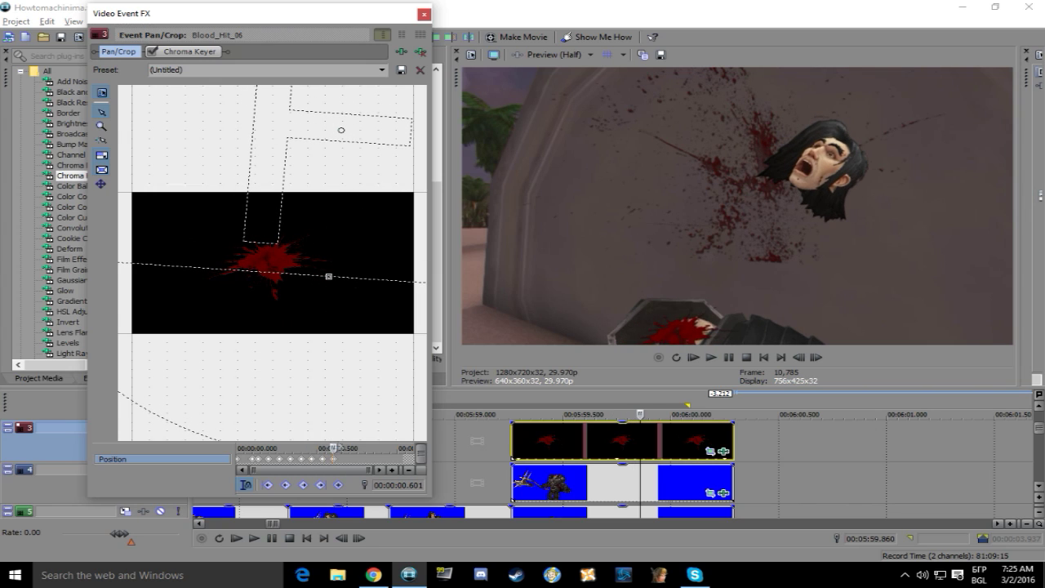
pyautogui.moveTo(334, 448); pyautogui.dragTo(349, 449)
pyautogui.moveTo(340, 182); pyautogui.dragTo(344, 187)
# Trim 0.3 seconds off Blood_Hit_06's end, close its Pan/Crop window, and play back the fight scene with all blood effects.
pyautogui.click(711, 357)
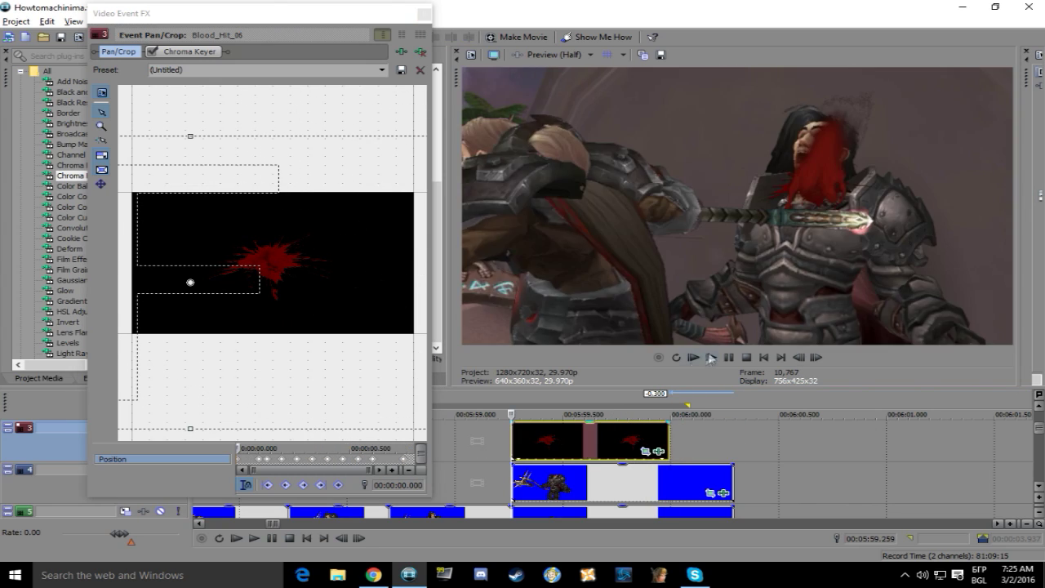
pyautogui.click(726, 359)
pyautogui.scroll(-3, 653, 465)
pyautogui.click(423, 13)
pyautogui.scroll(-2, 534, 481)
pyautogui.click(524, 481)
pyautogui.scroll(4, 524, 482)
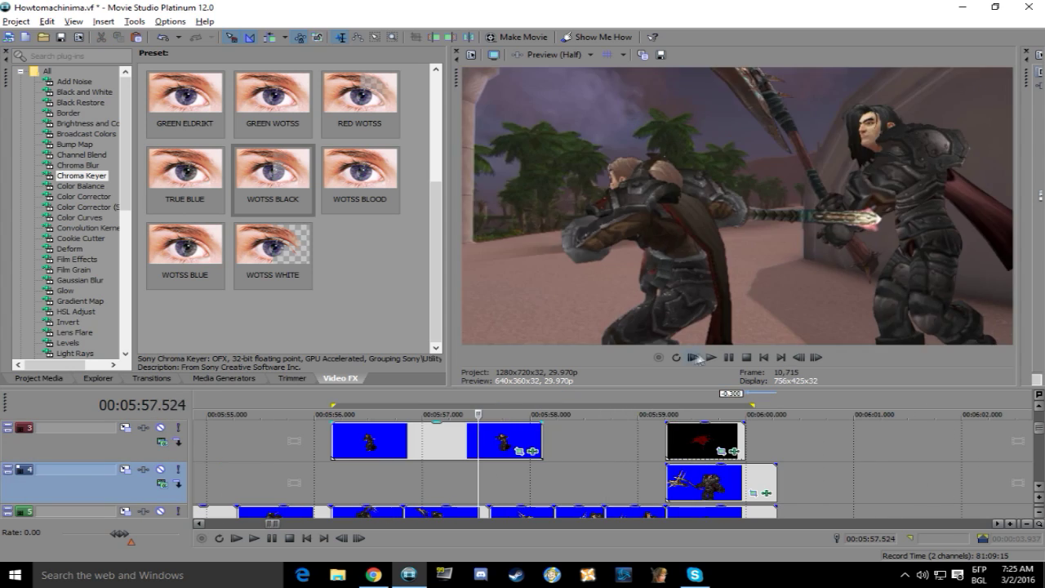
pyautogui.click(711, 358)
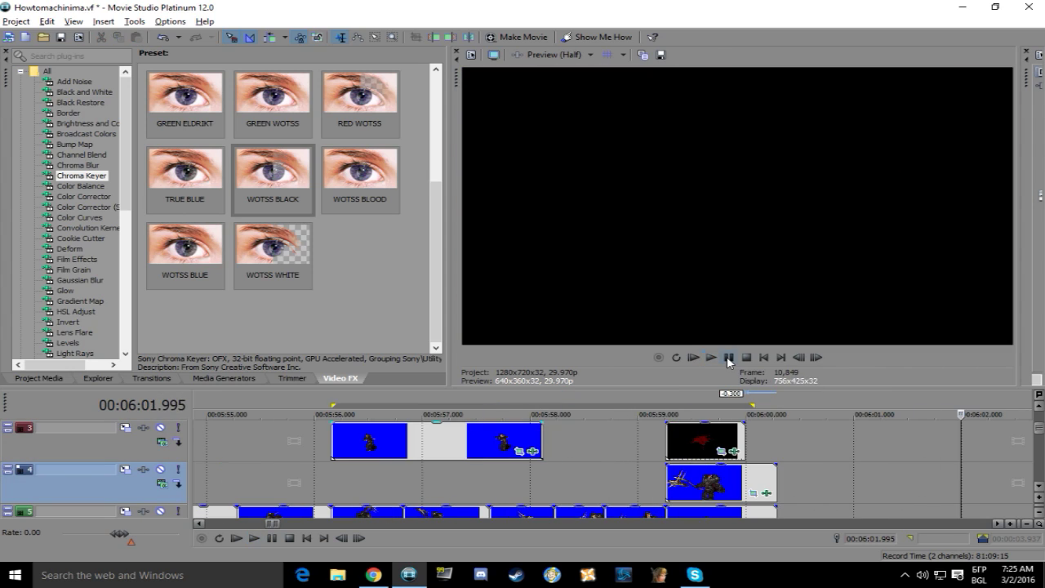
pyautogui.click(630, 448)
pyautogui.scroll(-8, 624, 457)
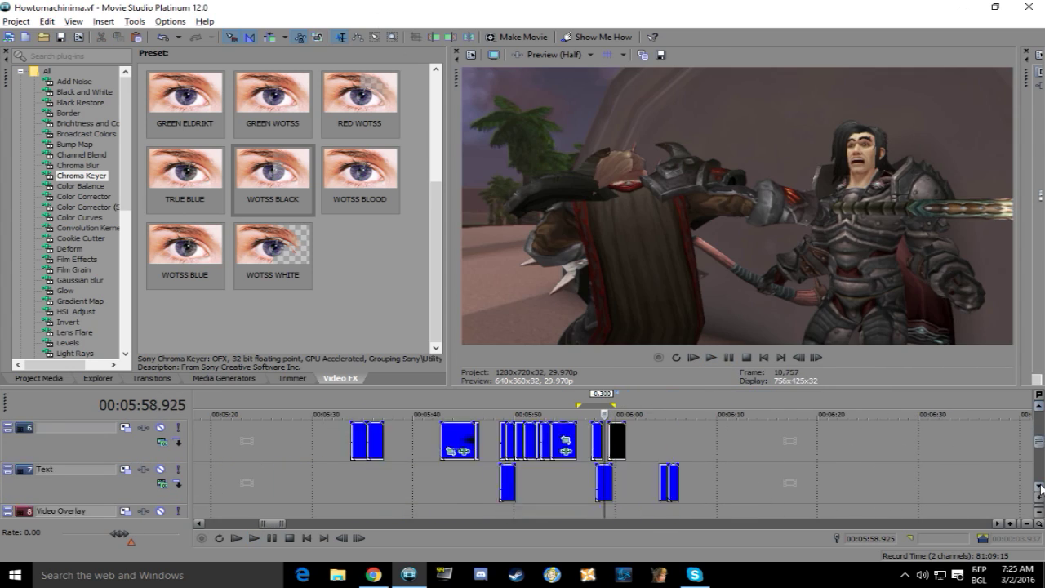
pyautogui.click(608, 482)
pyautogui.scroll(3, 608, 482)
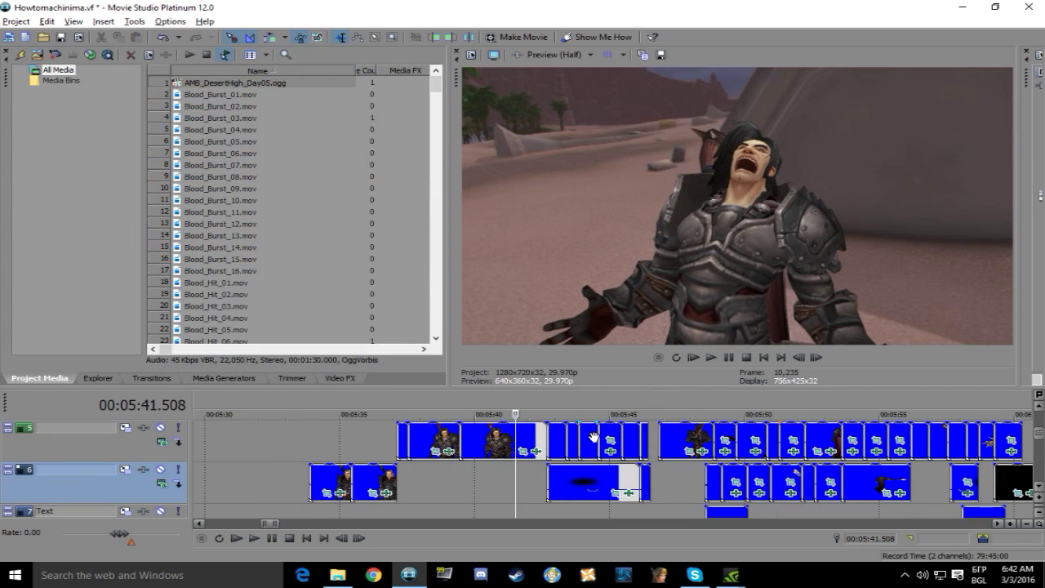
# Add the Sony Gaussian Blur effect to the palm-tree background clip on the Video track, behind the blond character.
pyautogui.click(431, 484)
pyautogui.click(369, 481)
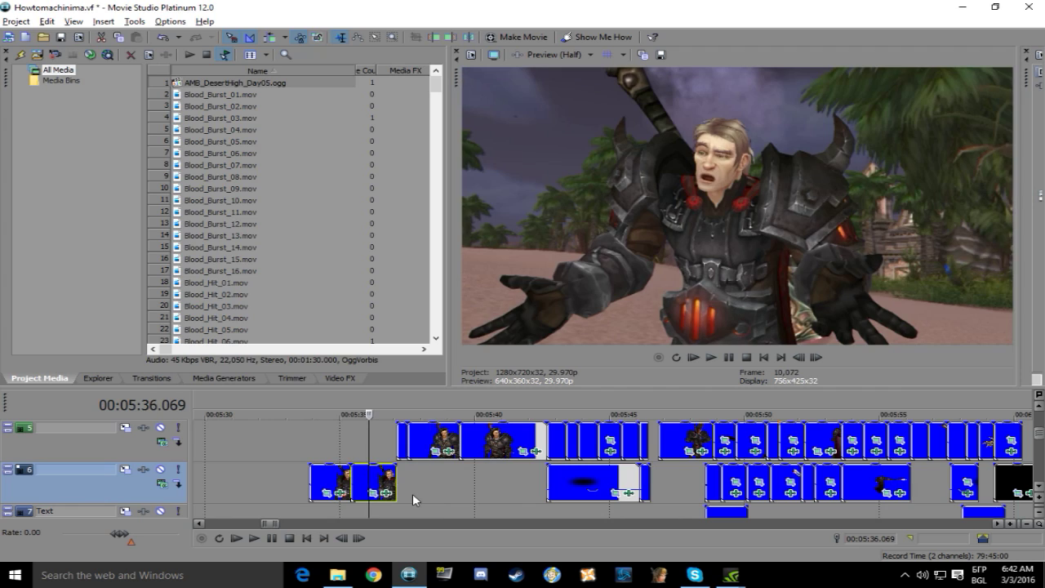
pyautogui.scroll(3, 432, 503)
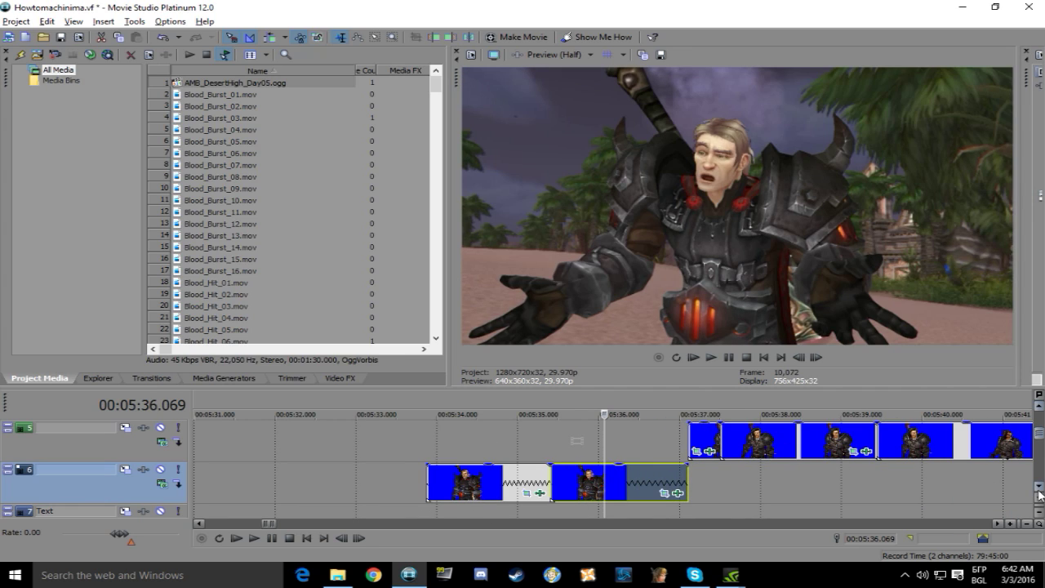
pyautogui.scroll(-3, 1039, 493)
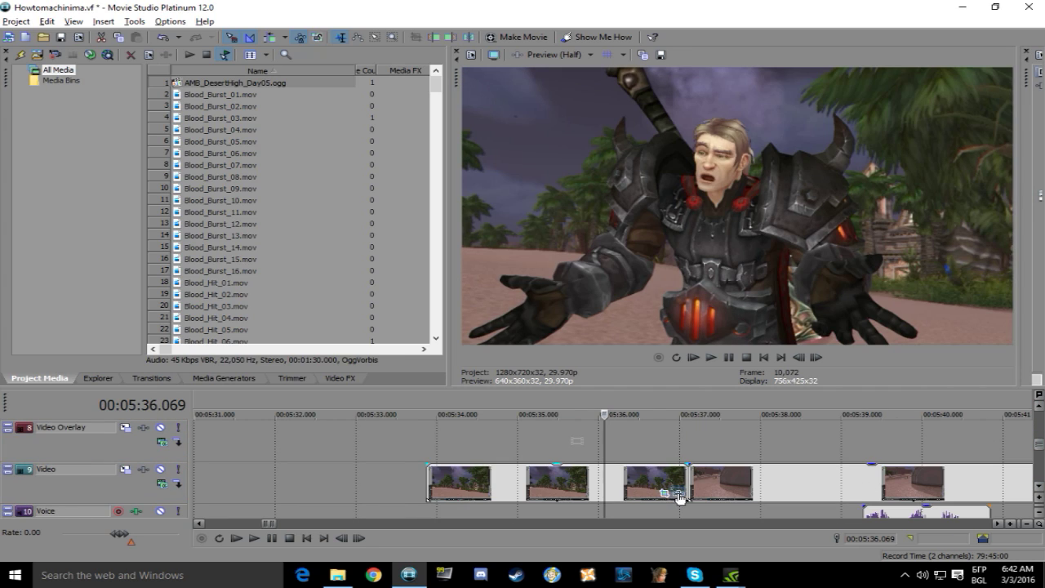
pyautogui.click(678, 494)
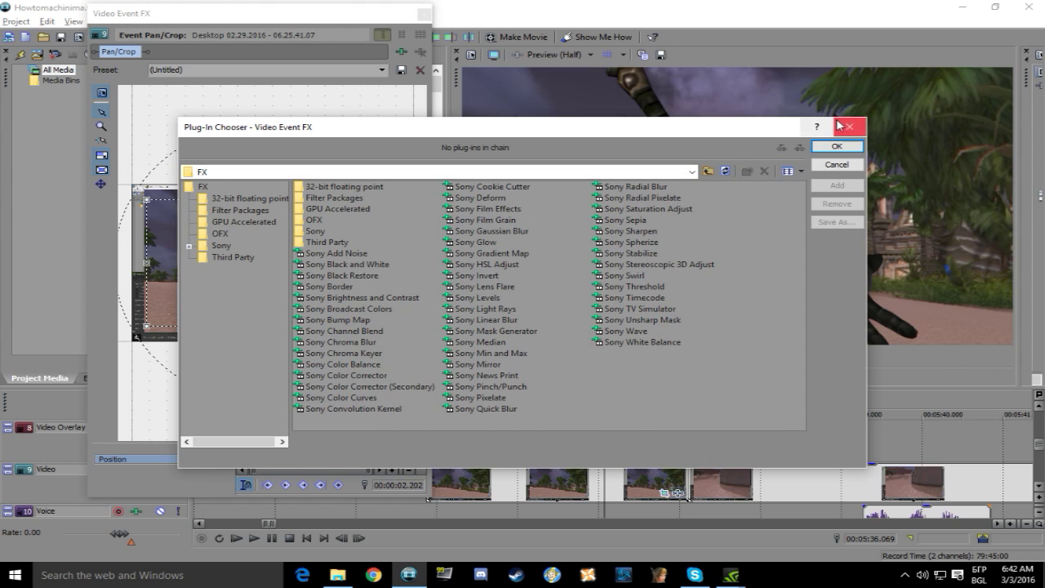
pyautogui.click(846, 127)
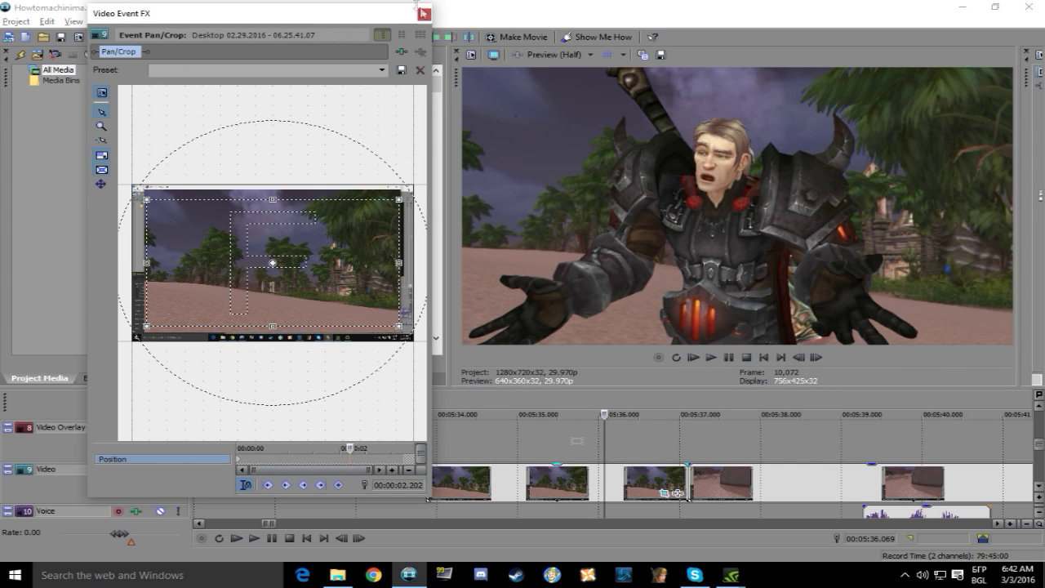
pyautogui.click(423, 13)
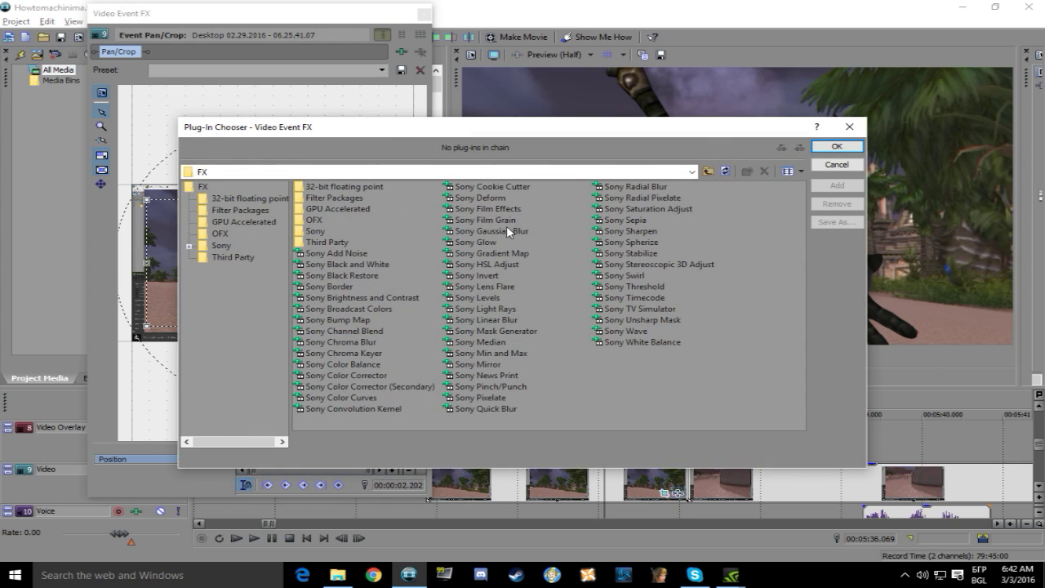
pyautogui.doubleClick(506, 230)
pyautogui.click(826, 148)
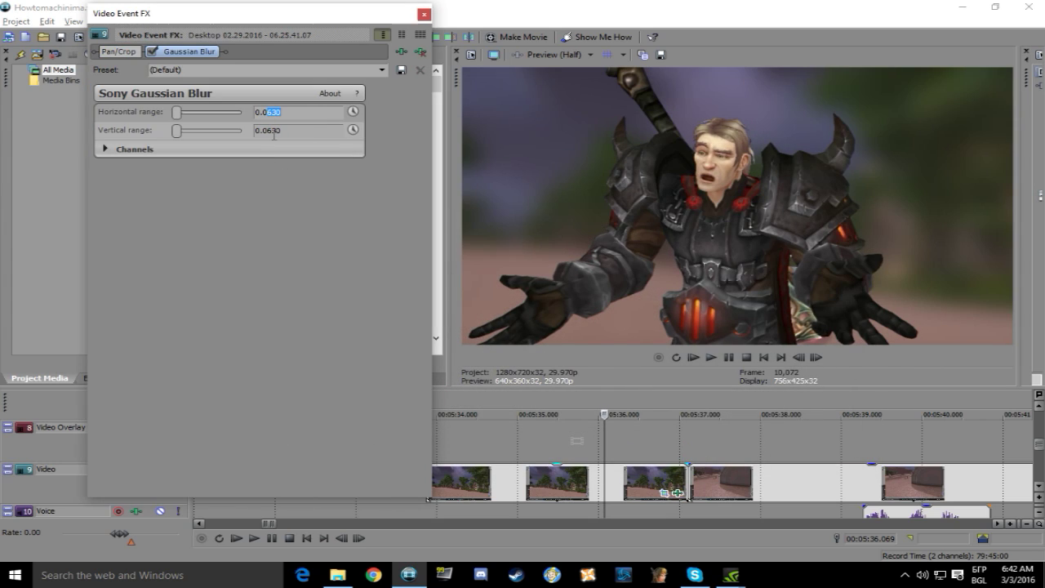
# Set the blur's horizontal and vertical range to 0.0050 and check the shot at several points on the timeline.
pyautogui.moveTo(283, 131); pyautogui.dragTo(274, 136)
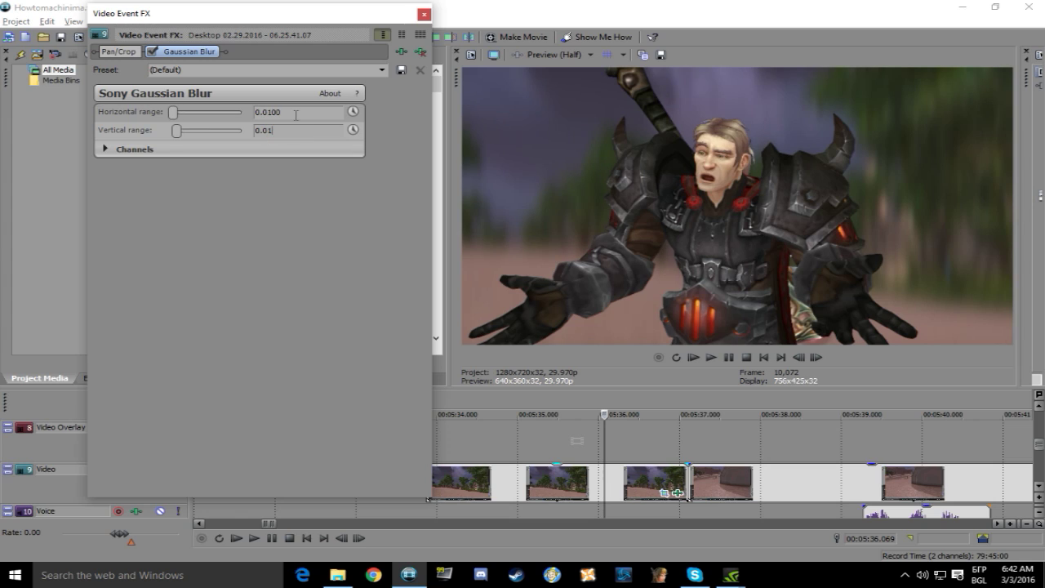
pyautogui.click(295, 115)
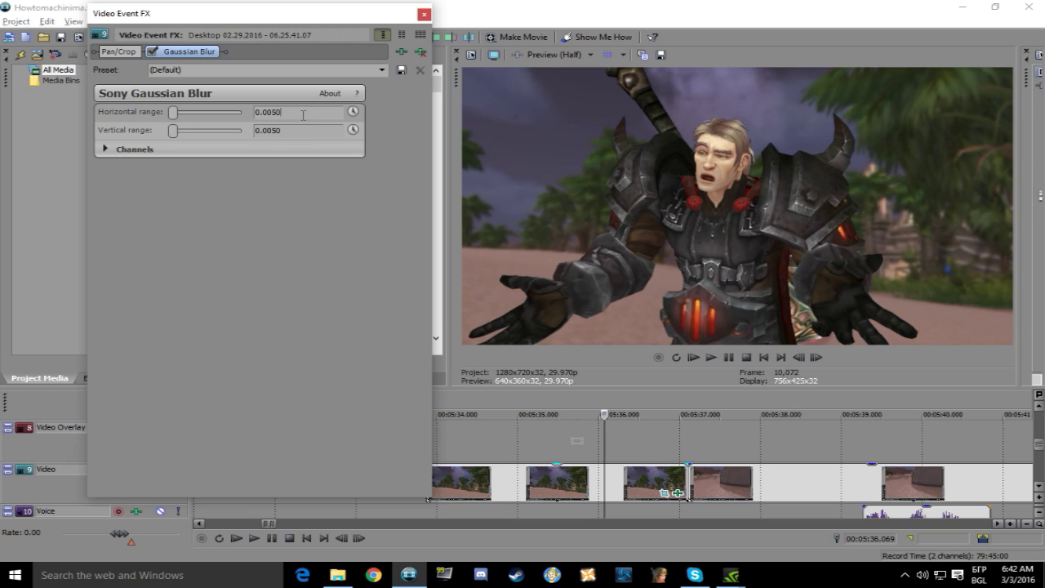
pyautogui.click(576, 449)
pyautogui.click(534, 441)
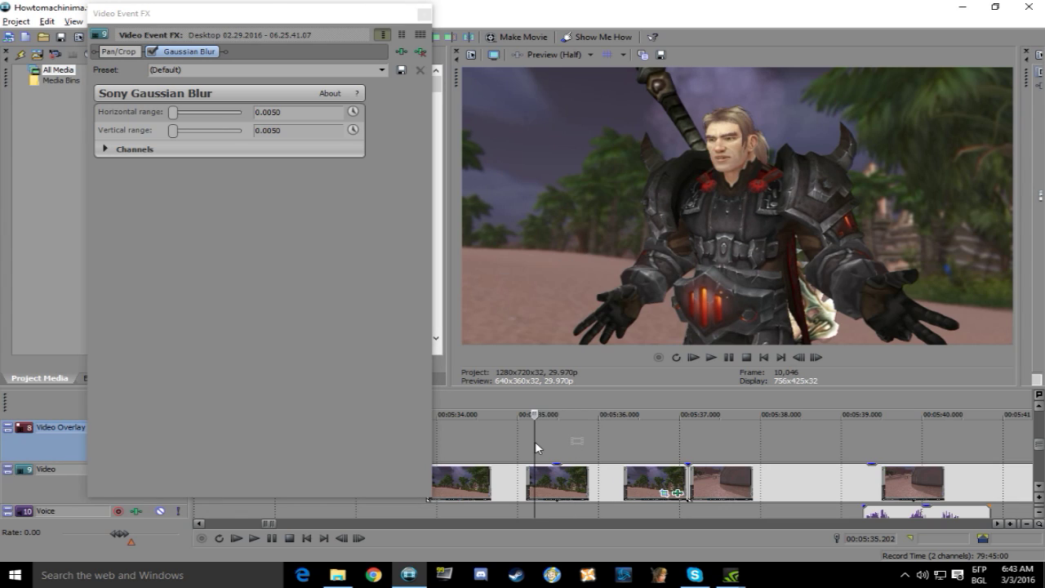
pyautogui.click(623, 438)
pyautogui.click(709, 440)
# Add Sony Gaussian Blur to the rock background clip behind the black-haired character, with horizontal and vertical range at 0.0050.
pyautogui.scroll(-2, 715, 445)
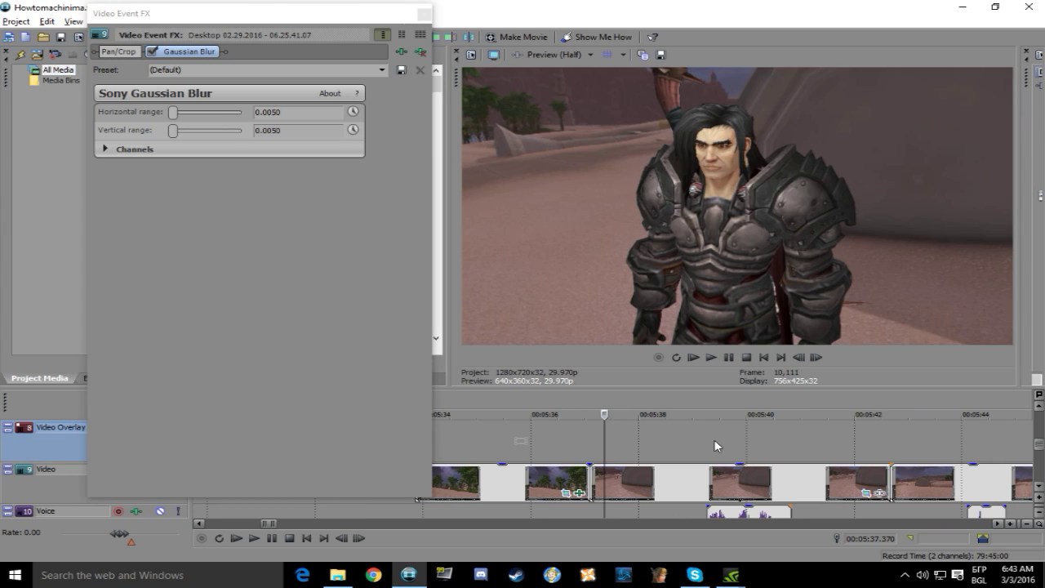
pyautogui.click(882, 495)
pyautogui.doubleClick(490, 231)
pyautogui.press('Return')
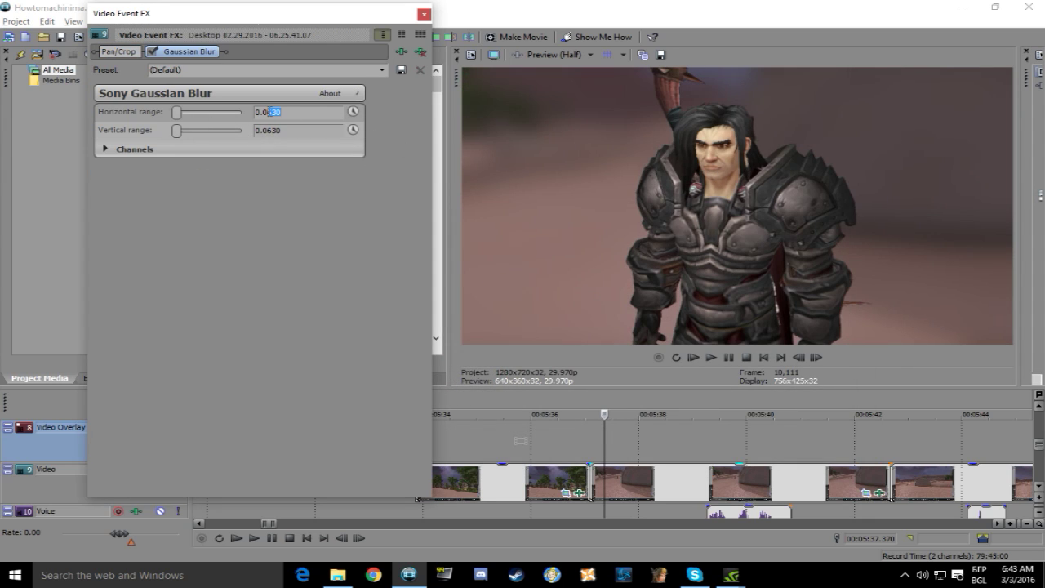
pyautogui.click(282, 131)
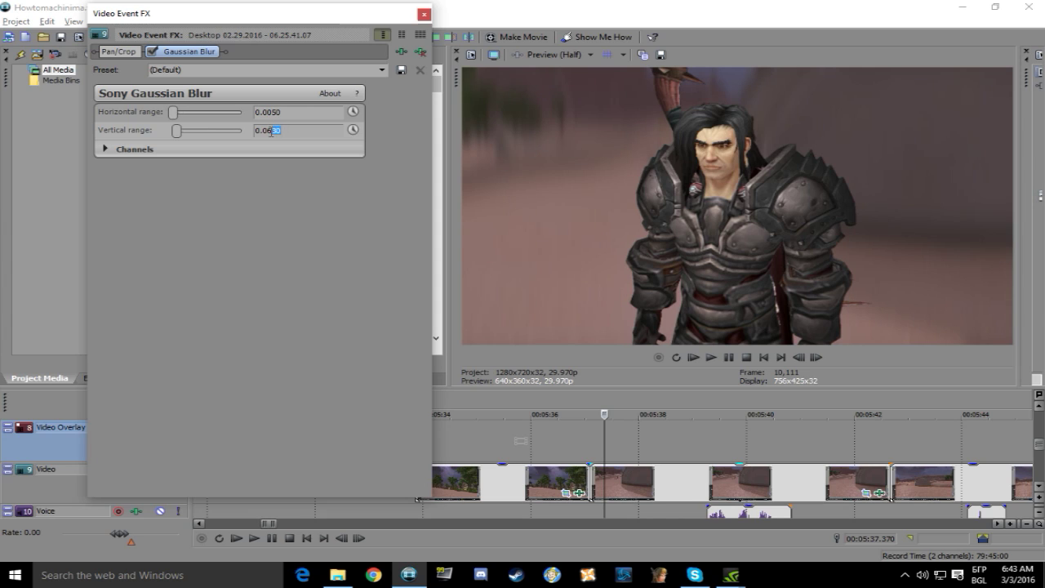
pyautogui.click(297, 113)
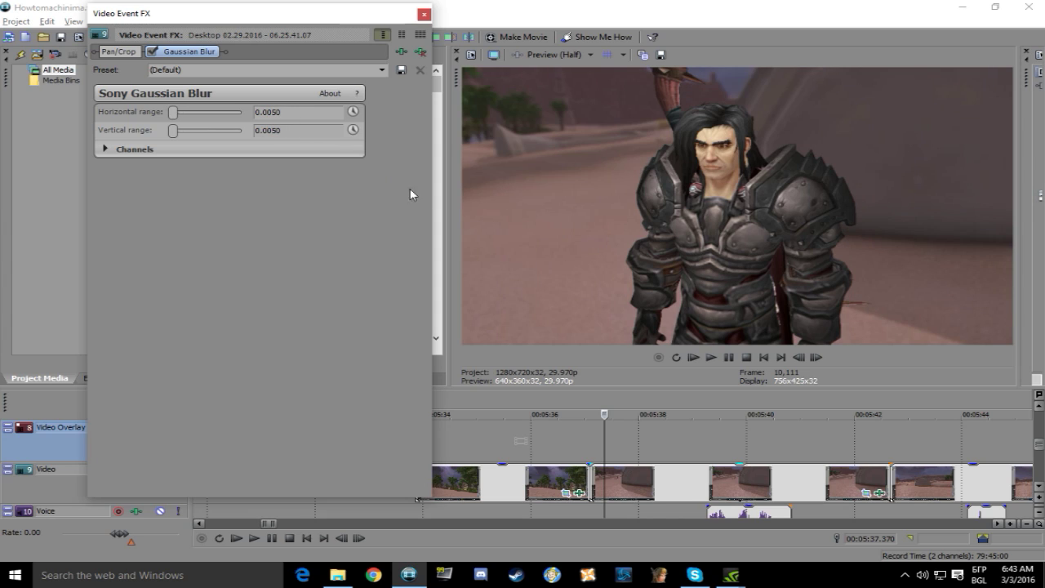
# Locate the foreground character's clips on track 4 and scrub through the over-the-shoulder desert shot.
pyautogui.click(914, 450)
pyautogui.scroll(-3, 913, 450)
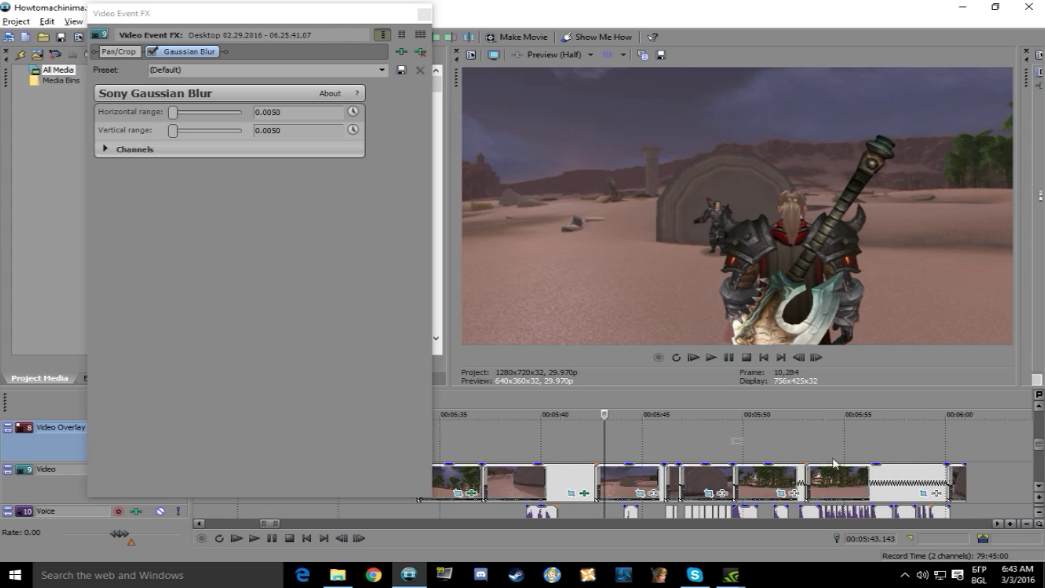
pyautogui.scroll(3, 898, 451)
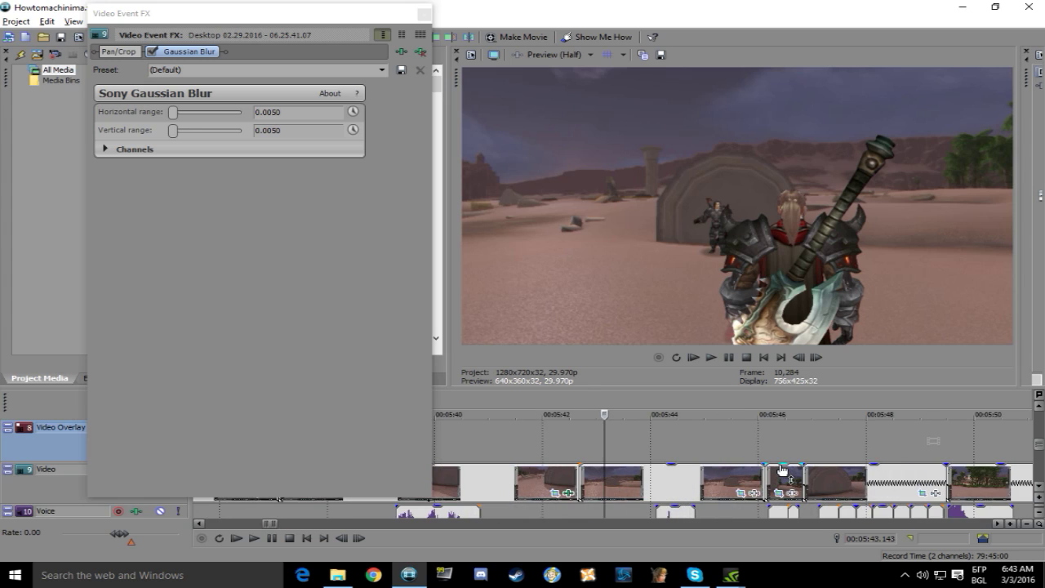
pyautogui.click(1039, 406)
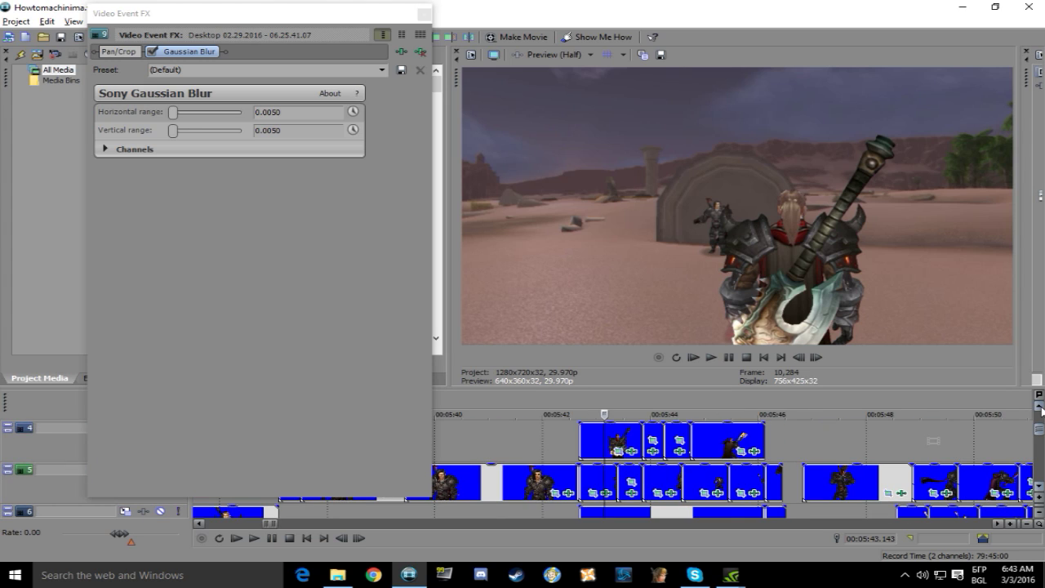
pyautogui.click(1039, 405)
pyautogui.click(630, 460)
pyautogui.scroll(3, 637, 436)
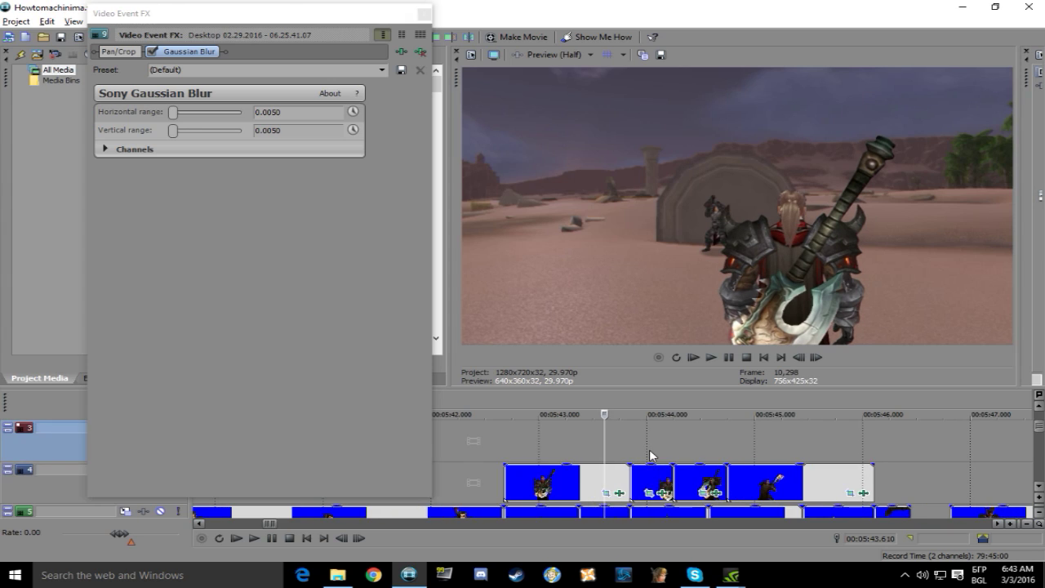
pyautogui.moveTo(605, 445); pyautogui.dragTo(694, 442)
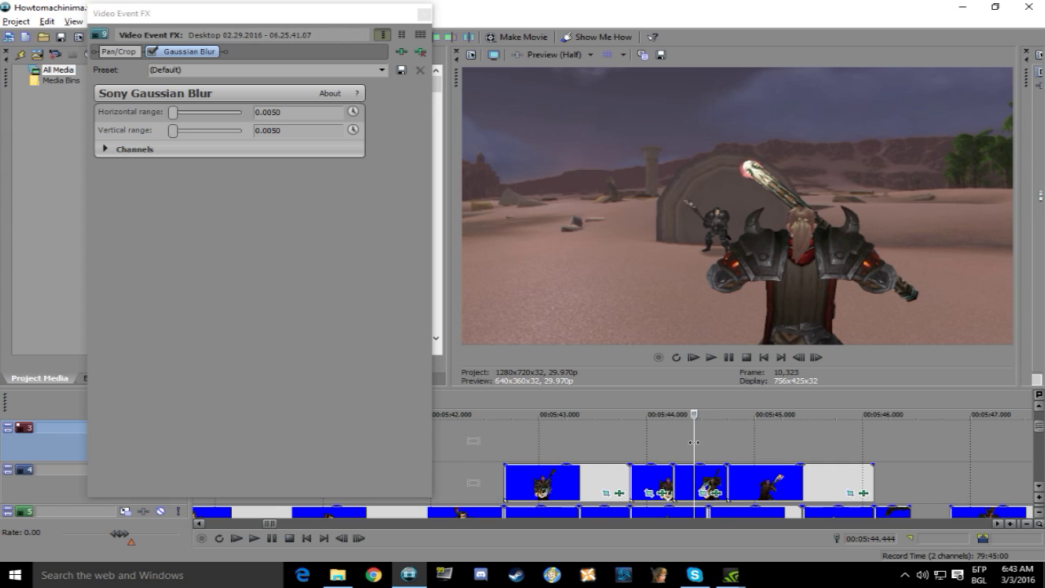
pyautogui.click(600, 453)
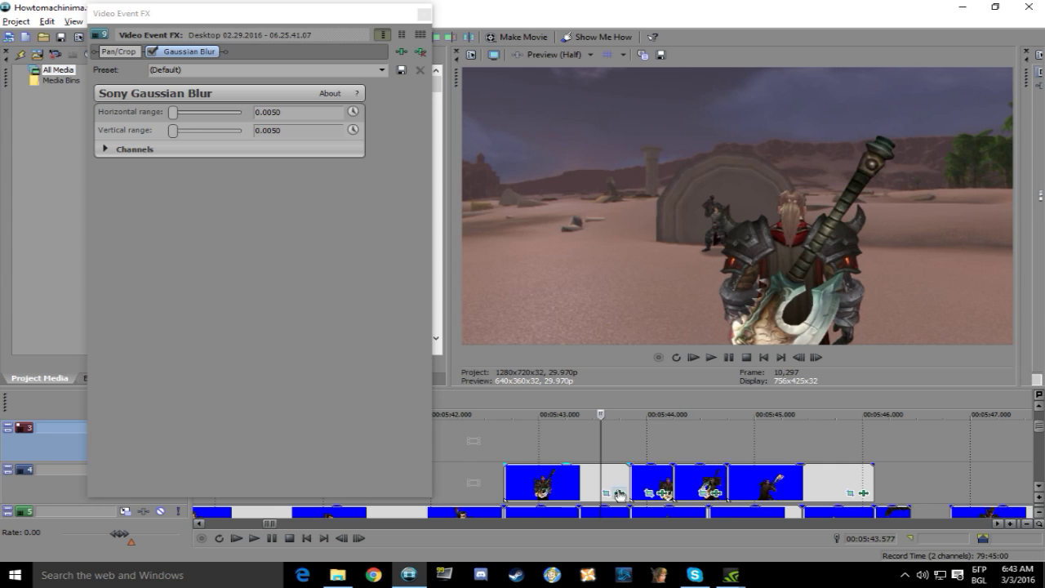
# Add Sony Gaussian Blur to the first foreground character clip on track 4, with horizontal and vertical range at 0.0100.
pyautogui.click(620, 495)
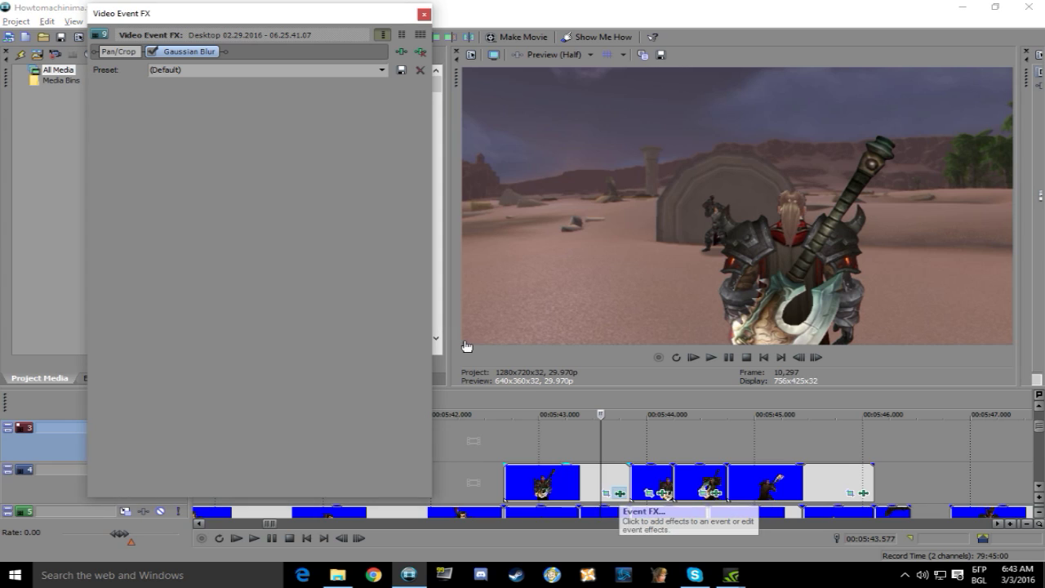
pyautogui.click(401, 51)
pyautogui.doubleClick(492, 231)
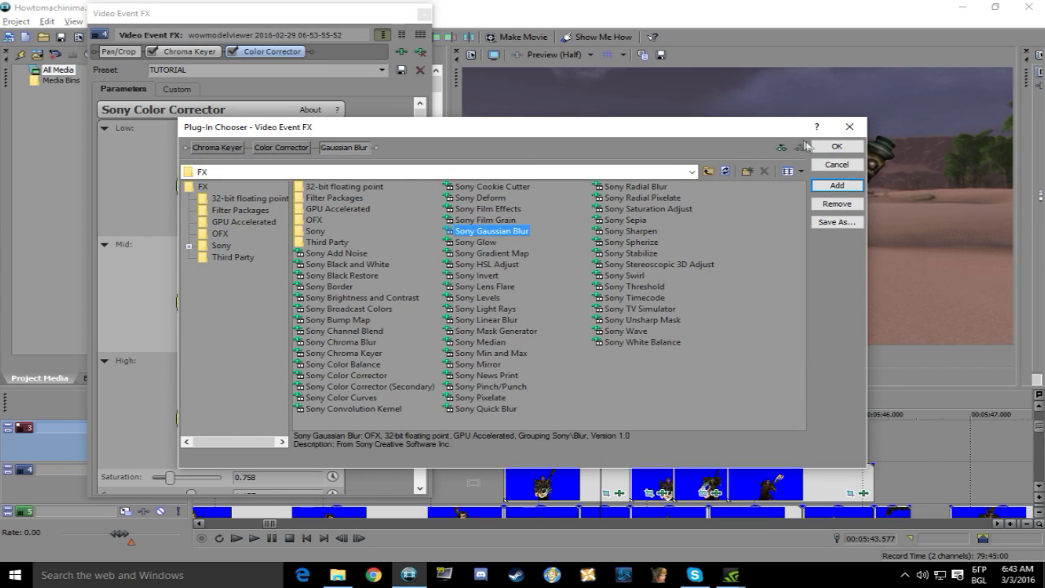
pyautogui.click(826, 147)
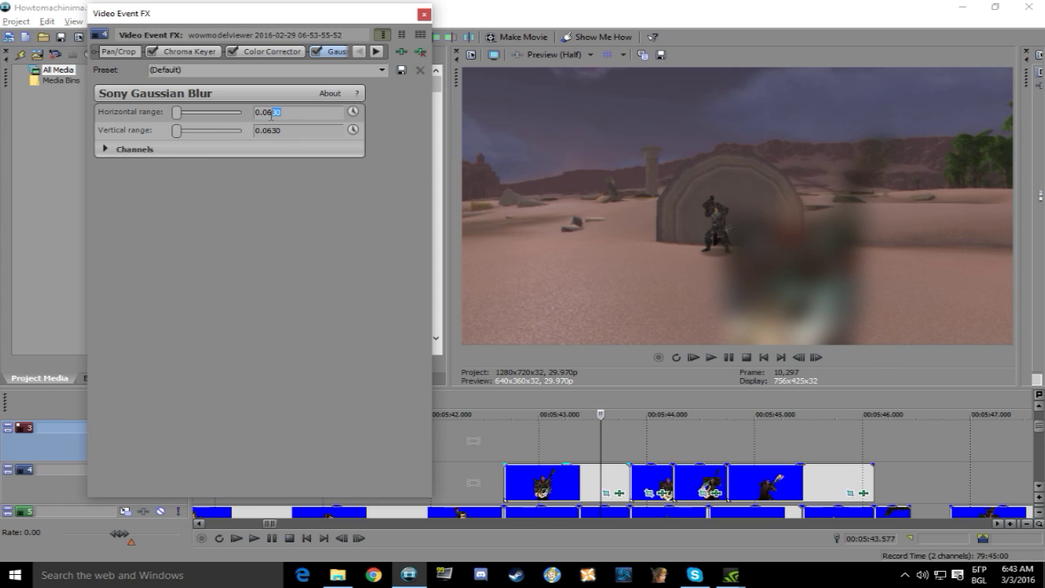
pyautogui.write('100')
pyautogui.moveTo(272, 129); pyautogui.dragTo(281, 130)
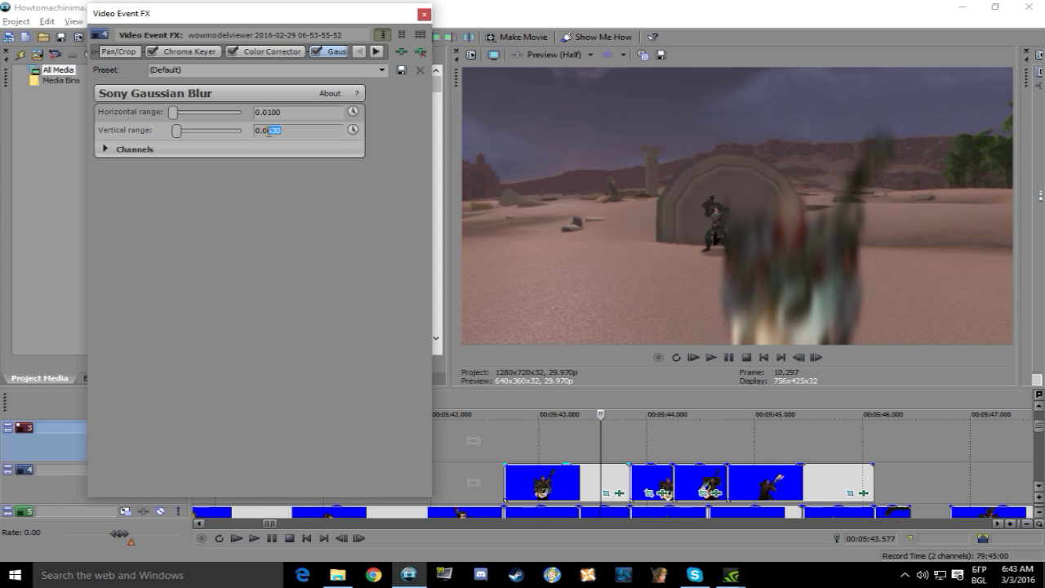
pyautogui.write('100')
pyautogui.click(289, 114)
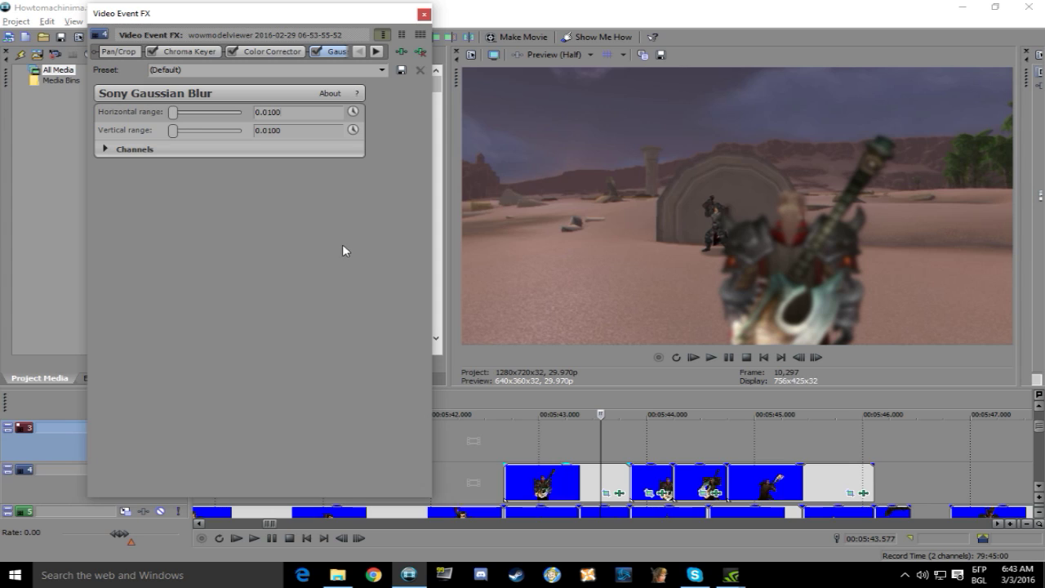
# Add Sony Gaussian Blur to the second foreground character clip on track 4 and adjust its blur range.
pyautogui.click(663, 493)
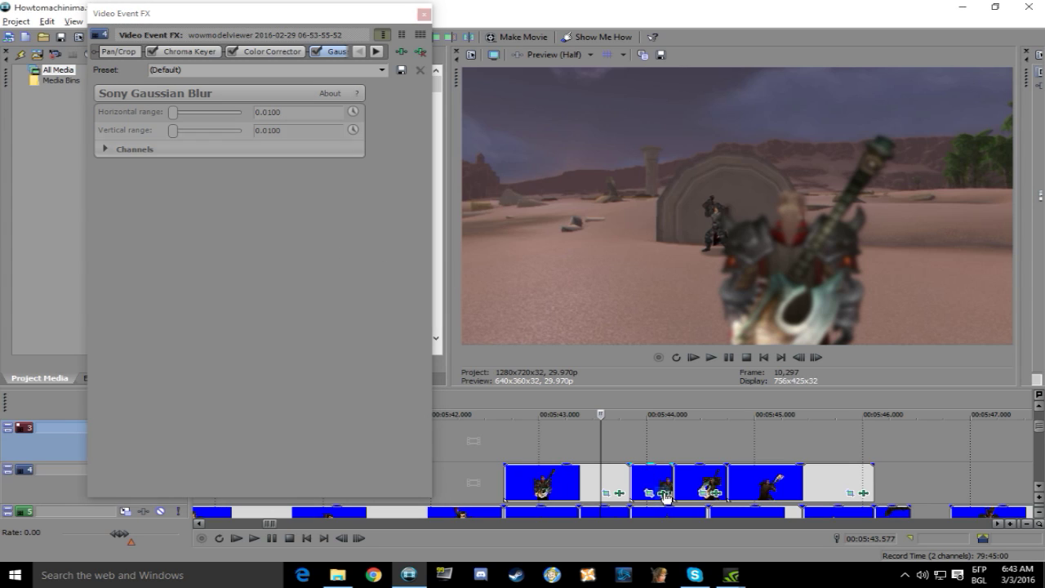
pyautogui.click(401, 51)
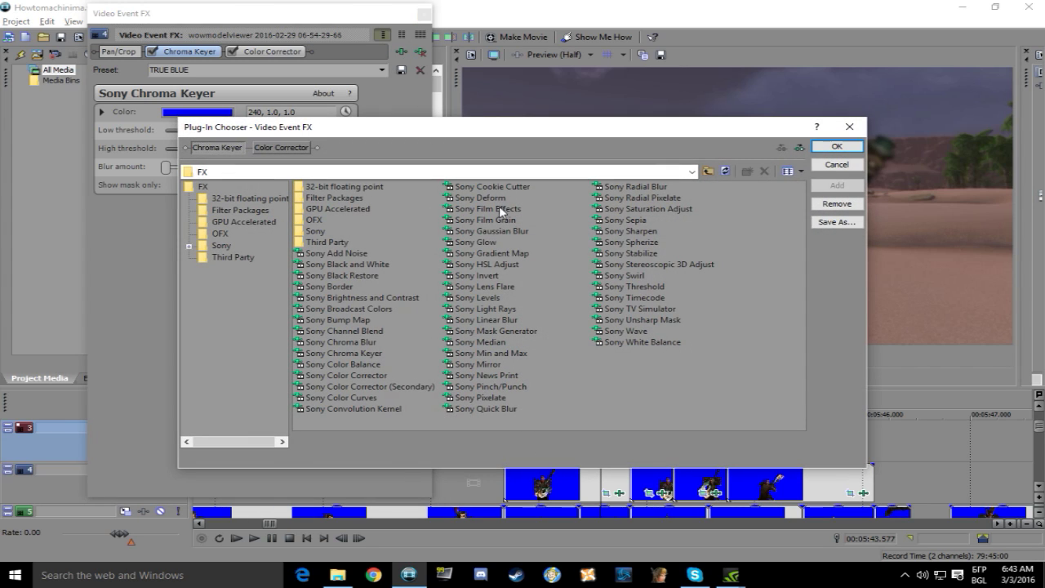
pyautogui.doubleClick(499, 229)
pyautogui.click(835, 146)
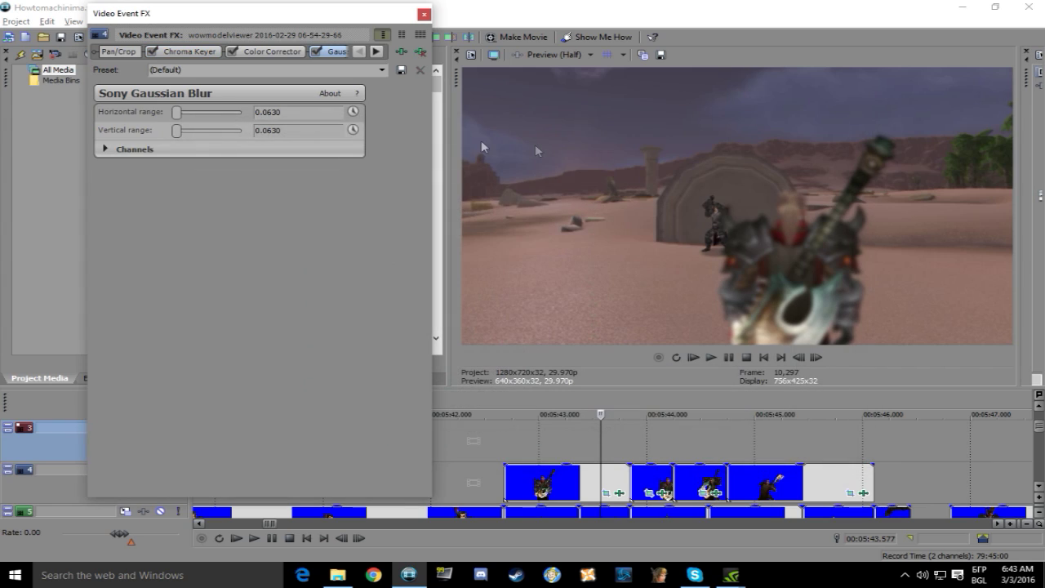
pyautogui.moveTo(288, 129); pyautogui.dragTo(270, 133)
# Add Sony Gaussian Blur to the third foreground character clip on track 4, with horizontal and vertical range at 0.0100.
pyautogui.click(688, 475)
pyautogui.click(401, 51)
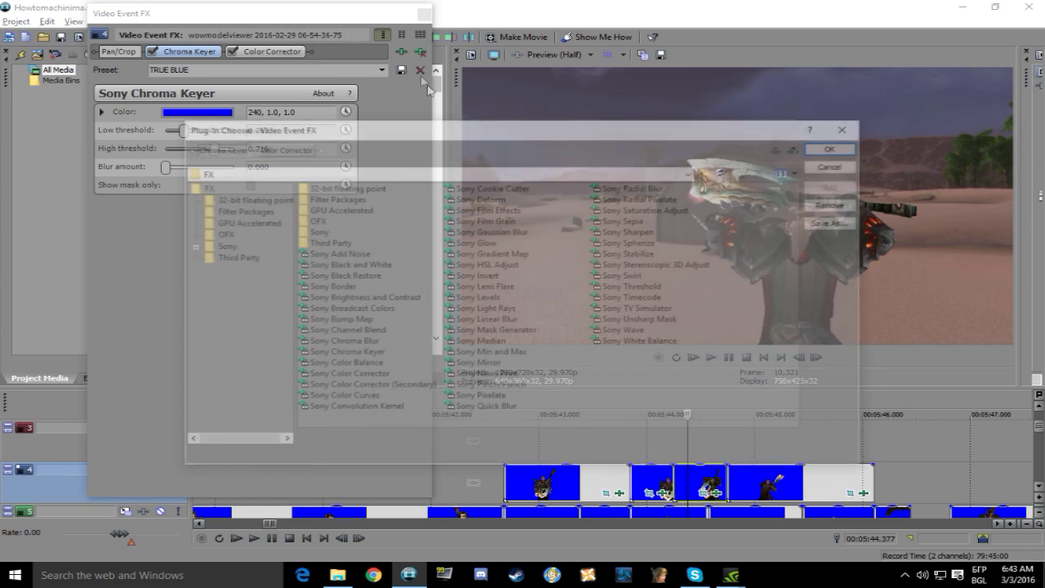
pyautogui.doubleClick(490, 231)
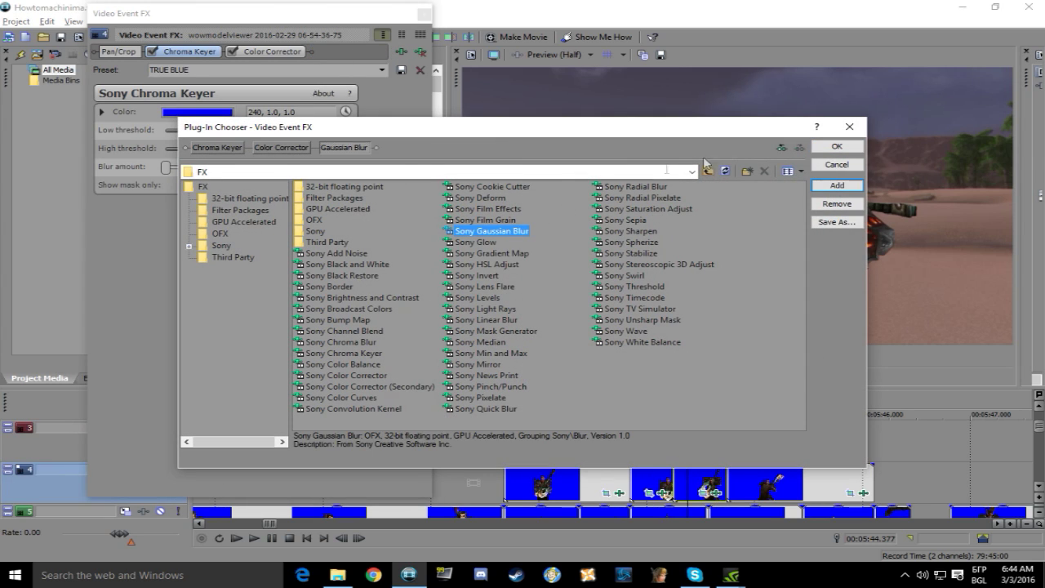
pyautogui.click(825, 147)
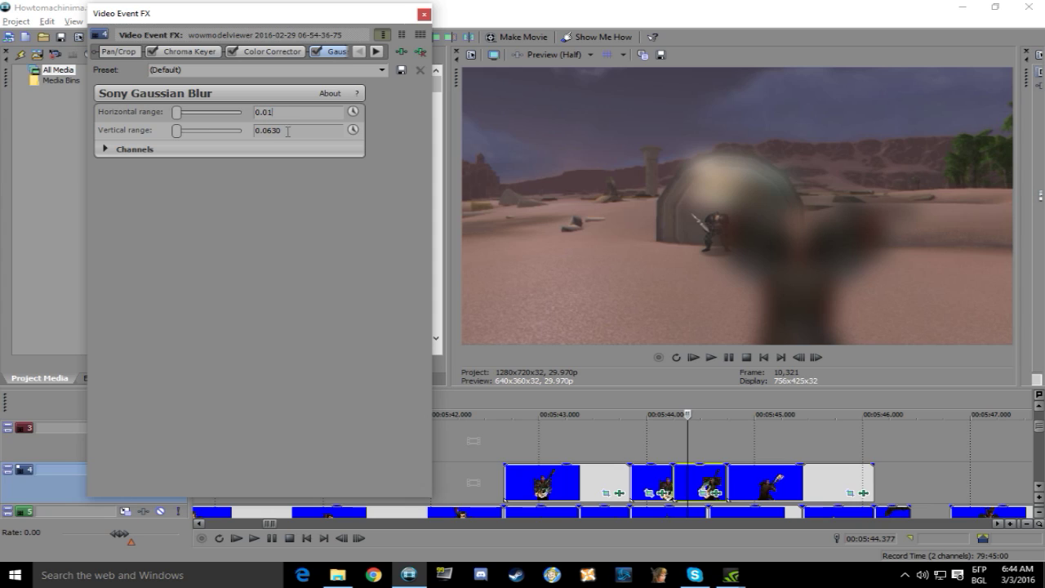
pyautogui.moveTo(287, 131); pyautogui.dragTo(269, 133)
pyautogui.write('0.01')
pyautogui.press('Return')
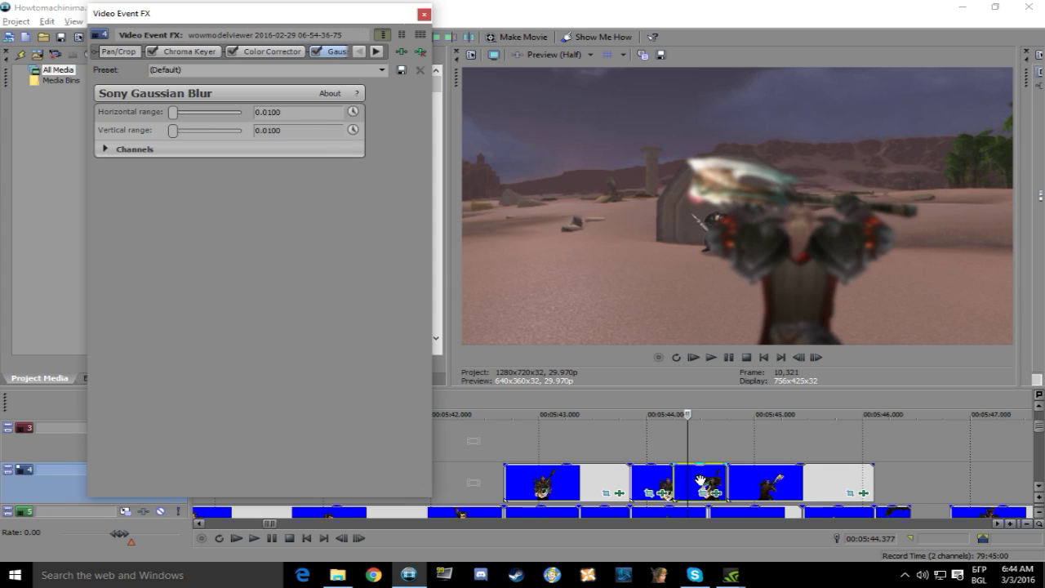
# Animate the third foreground clip's Gaussian Blur, setting horizontal and vertical range to 0.0000 at 00:00:00.334.
pyautogui.click(353, 130)
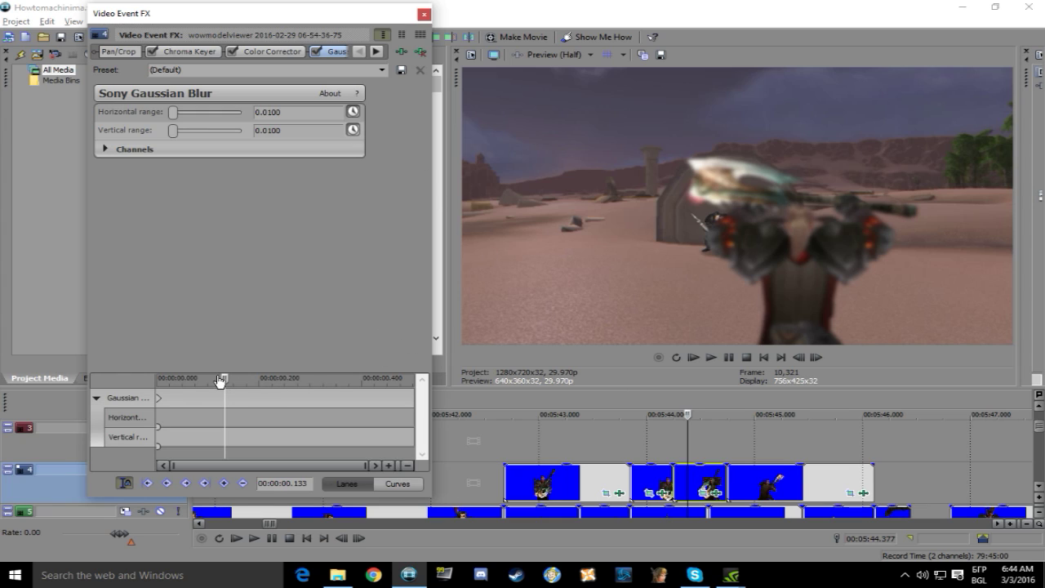
pyautogui.moveTo(225, 380); pyautogui.dragTo(323, 394)
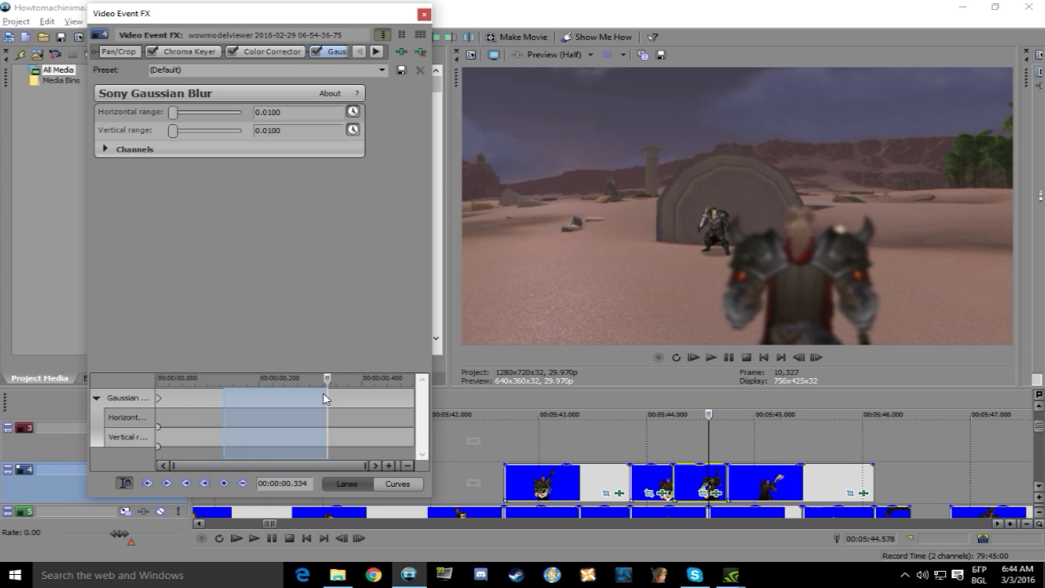
pyautogui.click(324, 394)
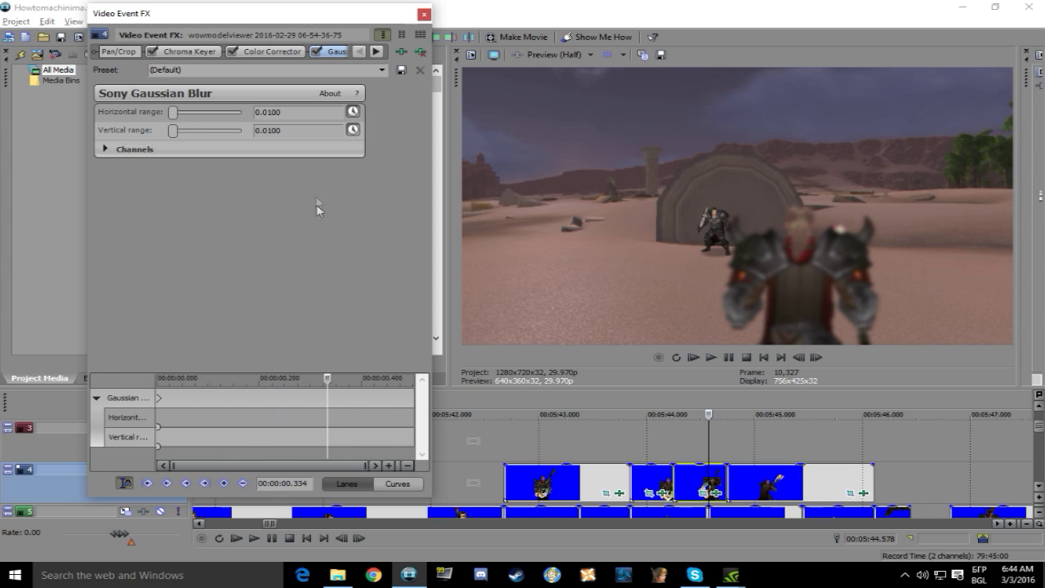
pyautogui.moveTo(281, 112); pyautogui.dragTo(269, 131)
pyautogui.write('00')
pyautogui.click(352, 416)
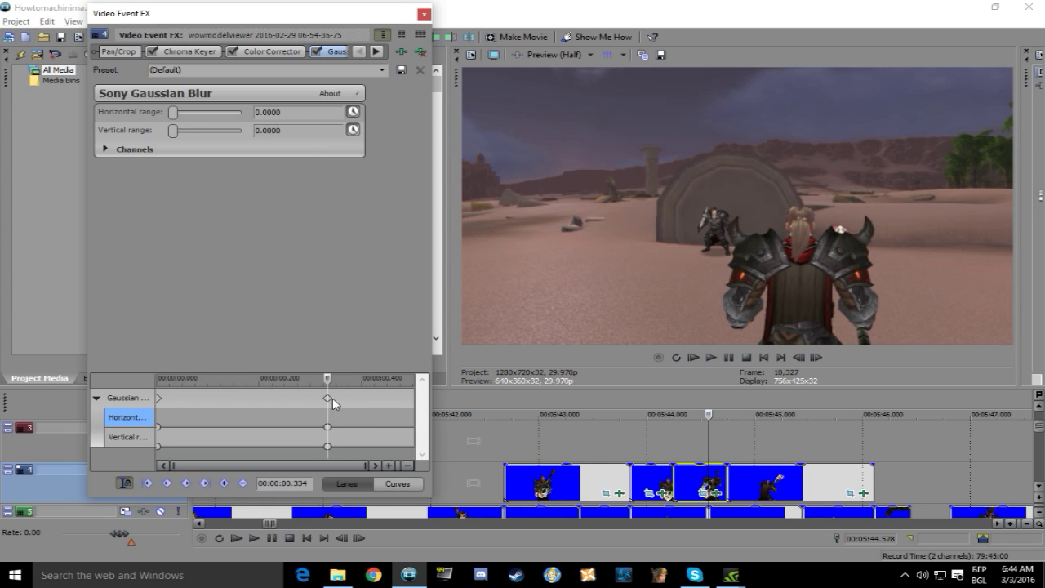
# Scrub and play back the foreground character's shot to check the animated blur transition.
pyautogui.click(160, 400)
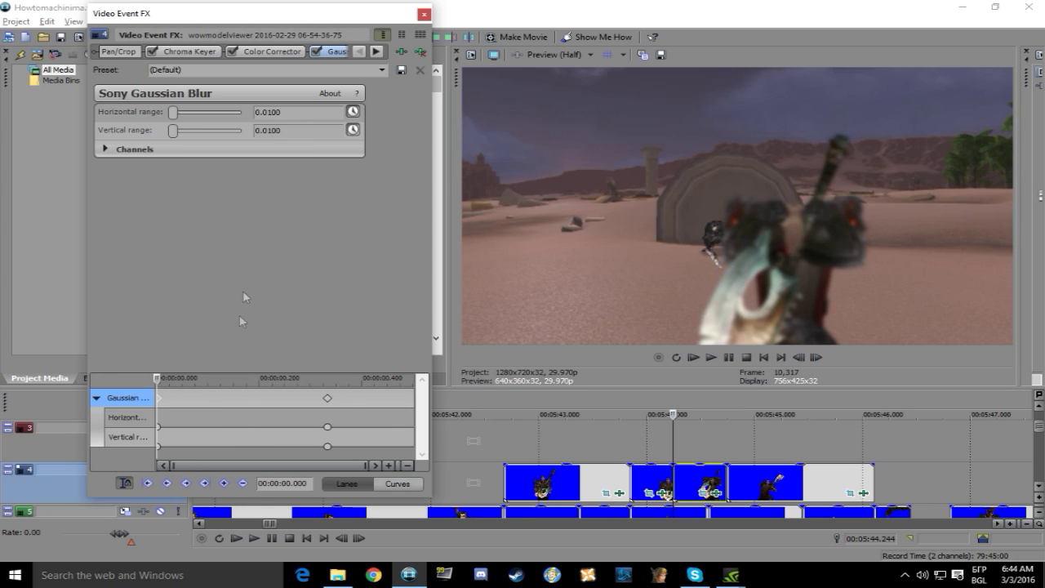
pyautogui.moveTo(166, 382); pyautogui.dragTo(322, 387)
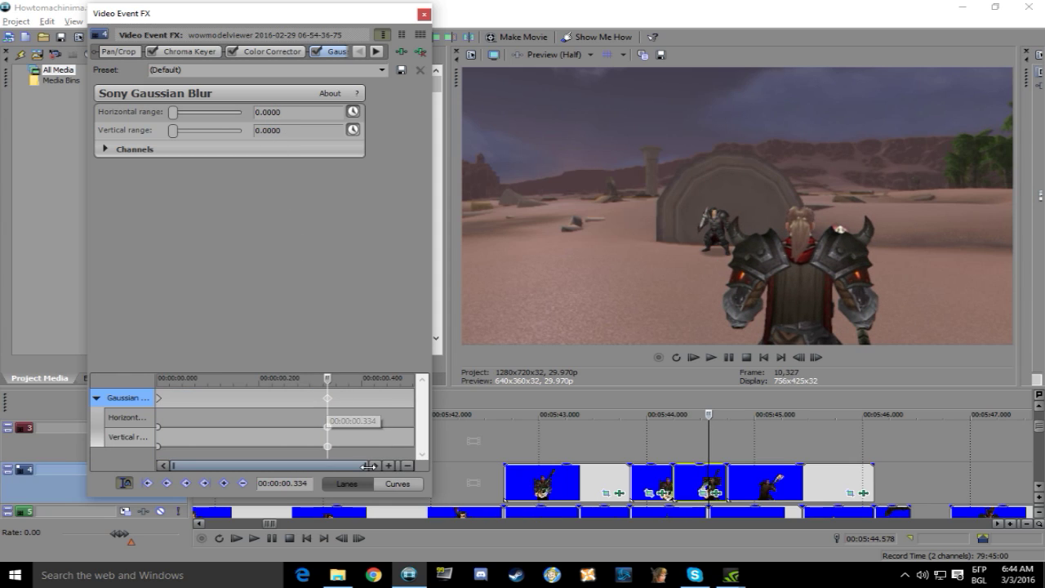
pyautogui.click(504, 443)
pyautogui.press('space')
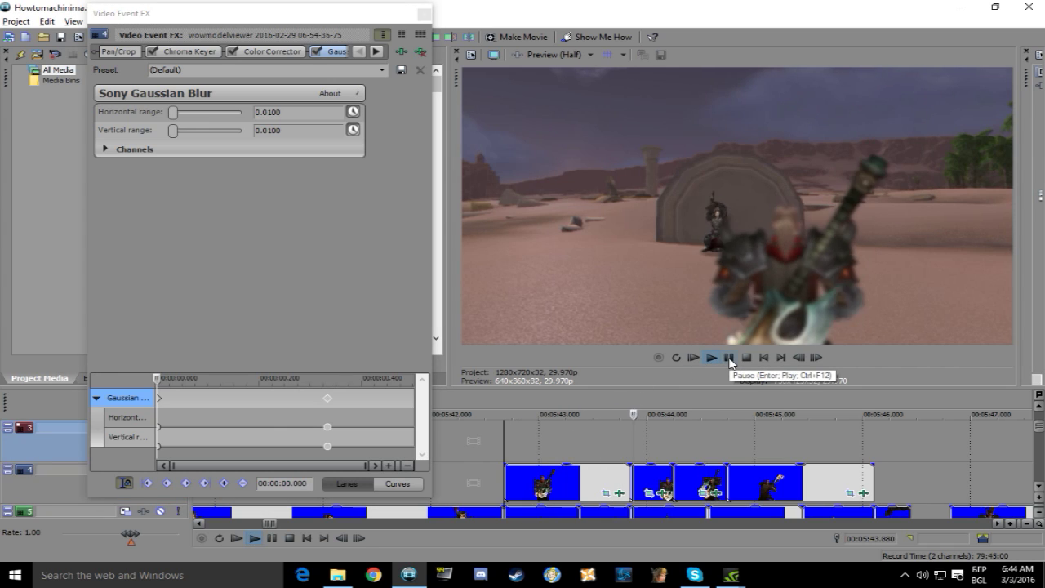
pyautogui.click(729, 361)
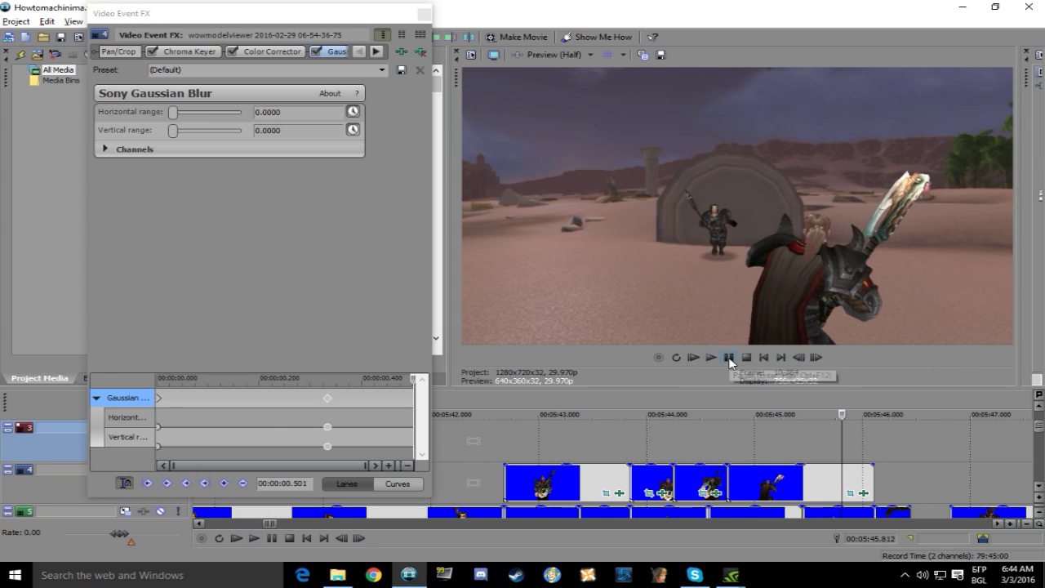
pyautogui.click(700, 452)
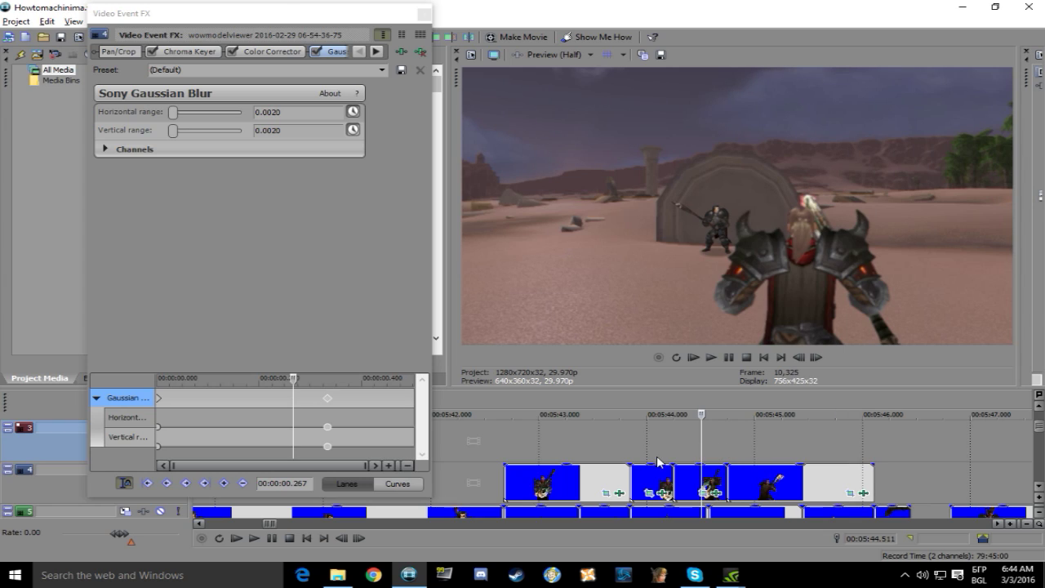
# Switch Sync Cursor to Media Timeline off and back on while scrubbing between the foreground clip's blur keyframes.
pyautogui.click(329, 399)
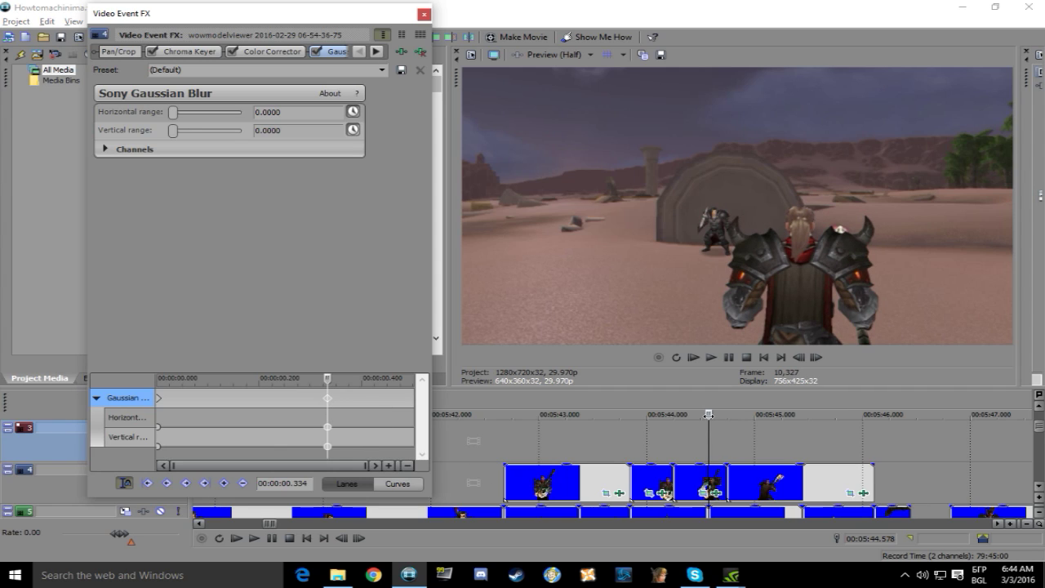
pyautogui.click(125, 482)
pyautogui.click(296, 404)
pyautogui.click(308, 404)
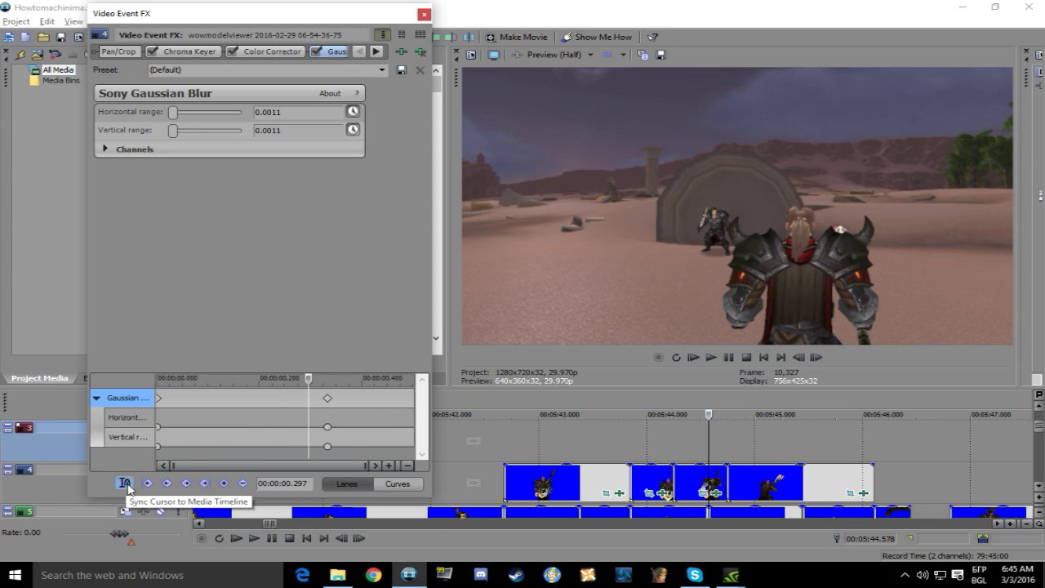
pyautogui.click(127, 485)
pyautogui.moveTo(302, 401); pyautogui.dragTo(226, 404)
pyautogui.click(276, 409)
pyautogui.click(327, 399)
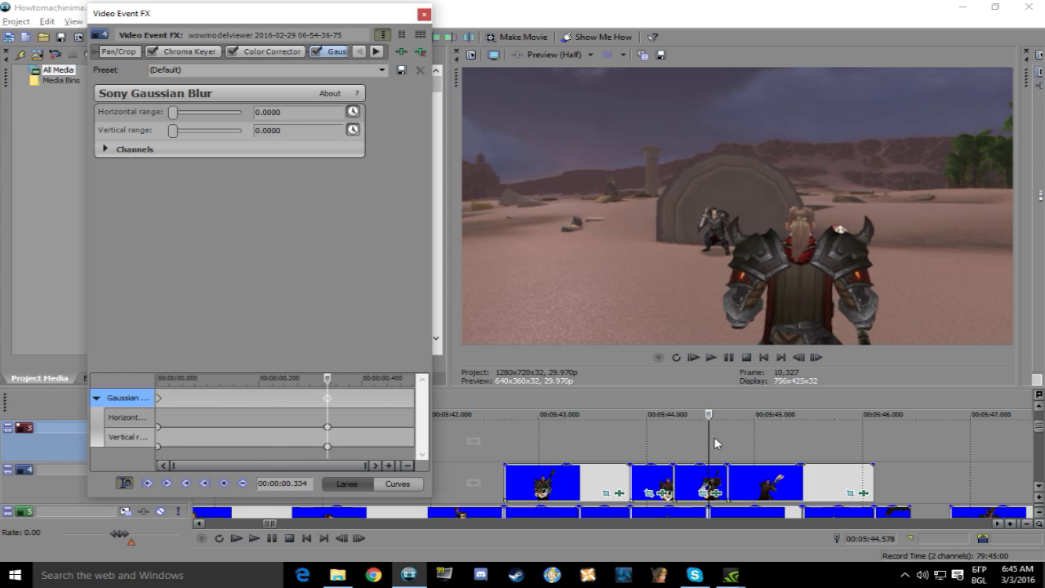
# Add Sony Gaussian Blur to the background character clip on track 5 that ends where the foreground blur reaches its last keyframe.
pyautogui.click(1038, 488)
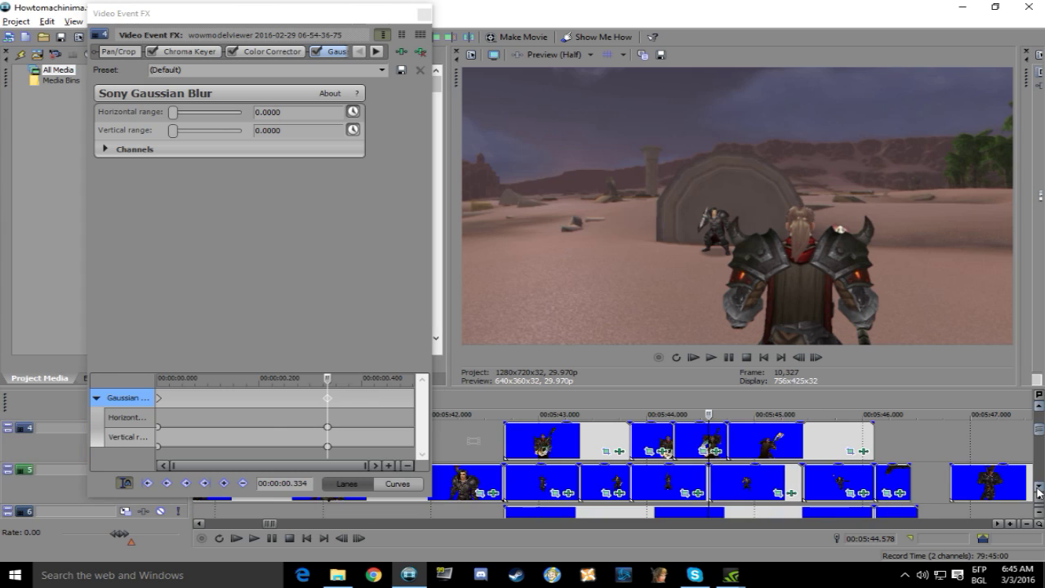
pyautogui.click(804, 482)
pyautogui.scroll(10, 596, 478)
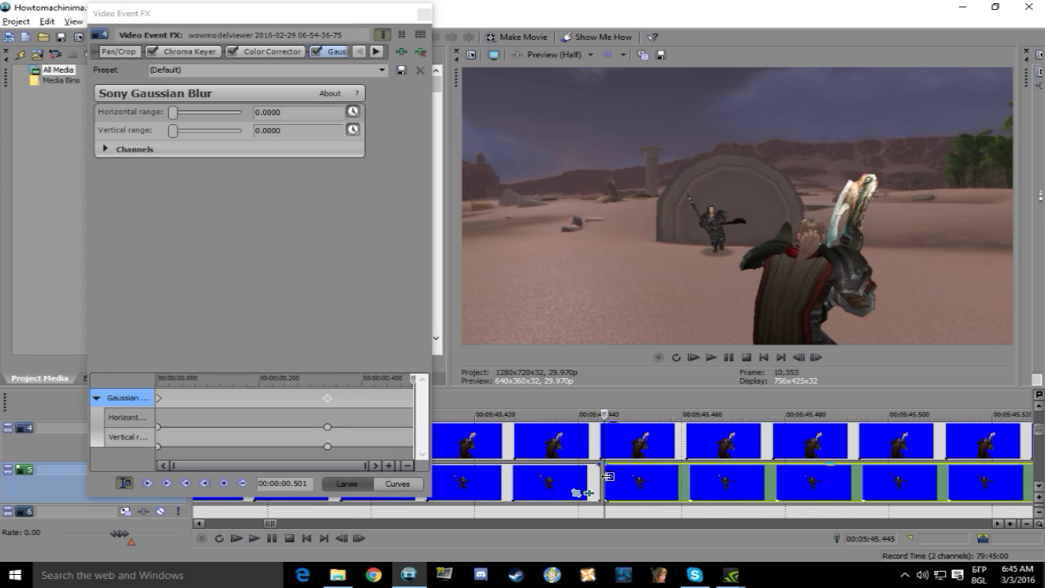
pyautogui.scroll(-10, 598, 480)
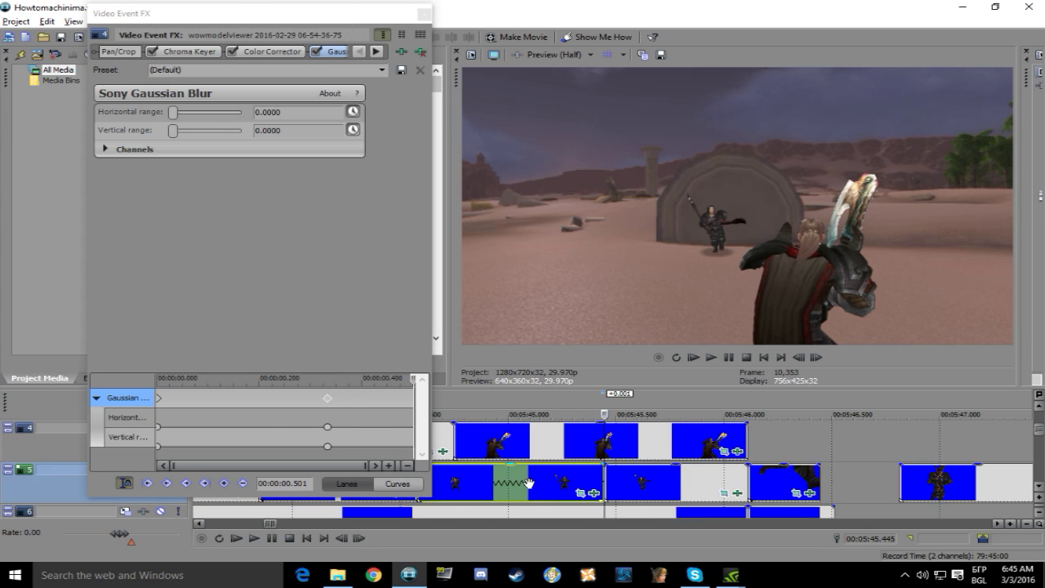
pyautogui.click(327, 397)
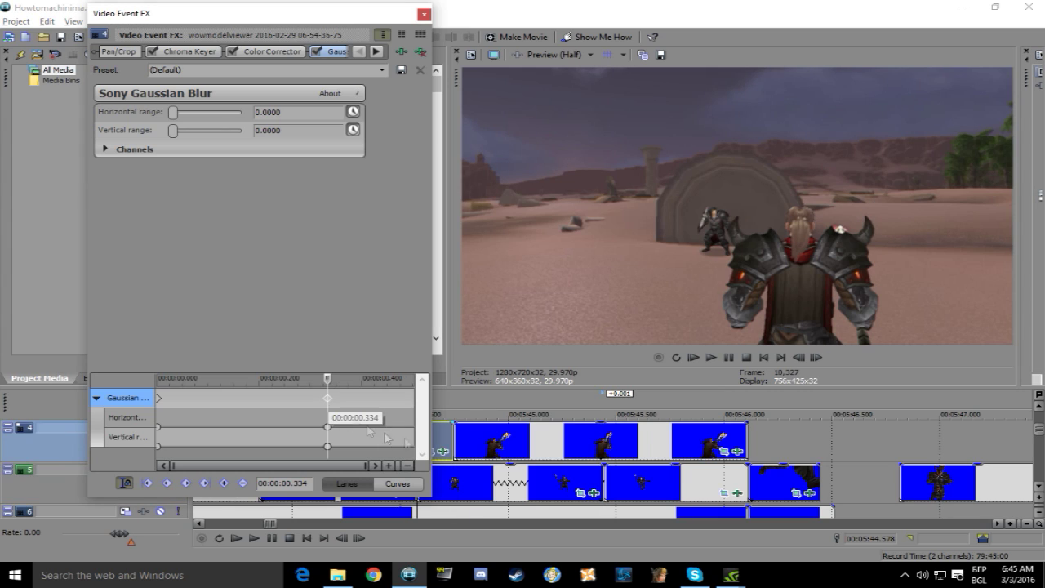
pyautogui.scroll(3, 578, 482)
pyautogui.scroll(5, 578, 482)
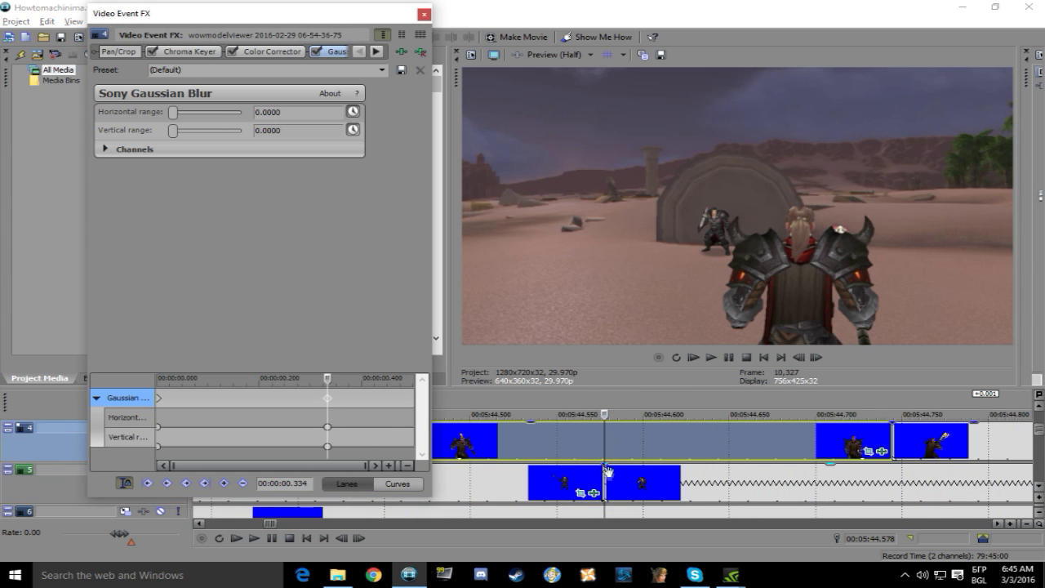
pyautogui.scroll(-3, 608, 482)
pyautogui.click(594, 492)
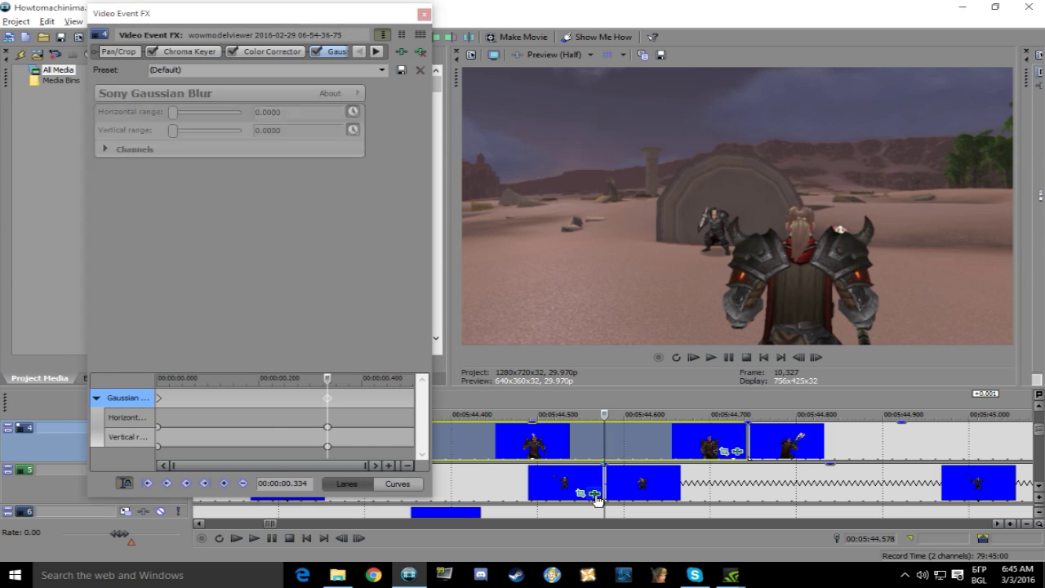
pyautogui.click(401, 51)
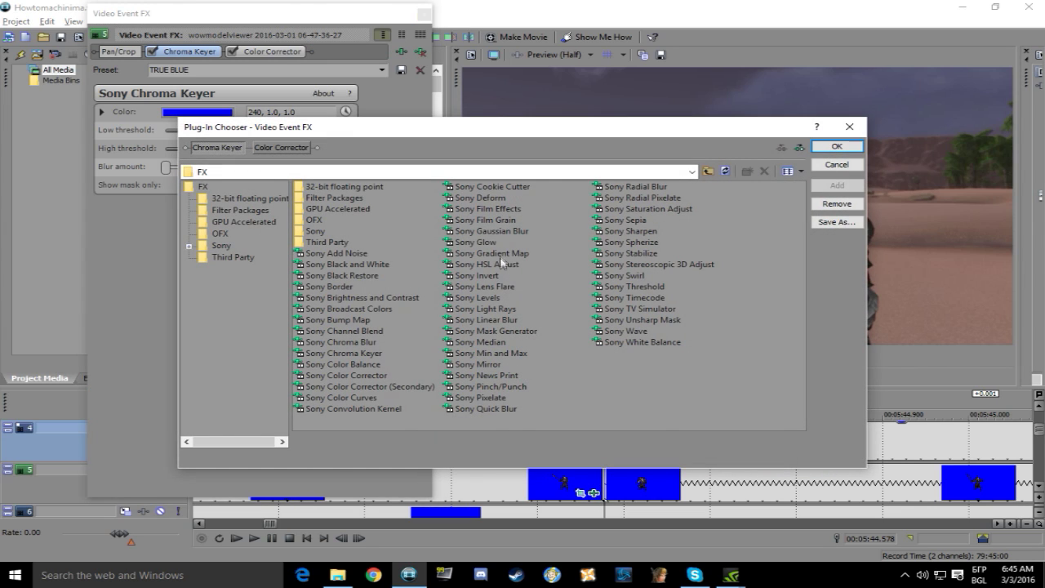
pyautogui.doubleClick(505, 233)
pyautogui.click(837, 146)
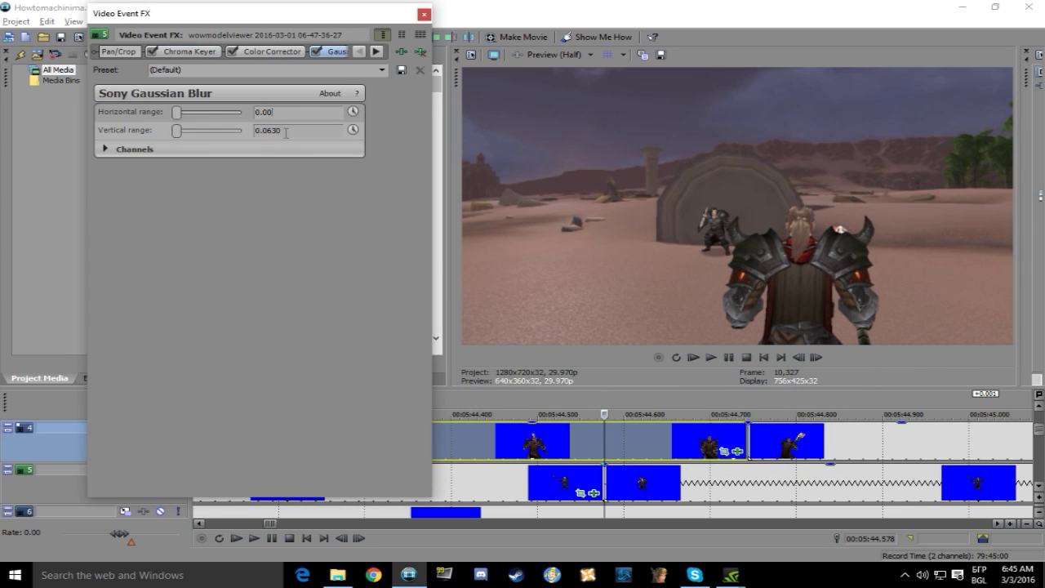
# Animate the track 5 clip's horizontal and vertical blur range from 0.0000 at the start to 0.0100 at 00:00:00.734.
pyautogui.click(353, 130)
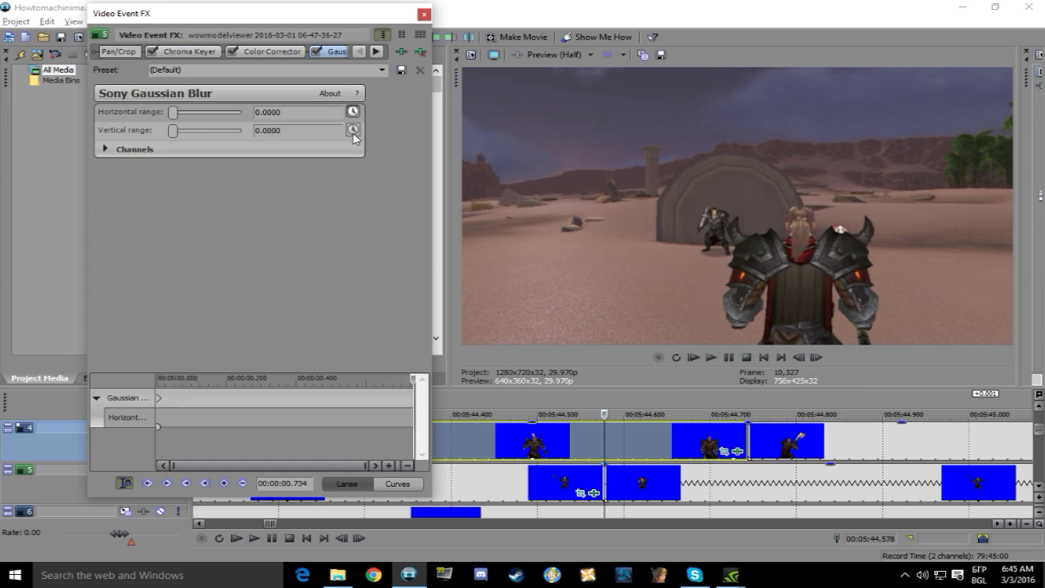
pyautogui.moveTo(282, 112); pyautogui.dragTo(266, 130)
pyautogui.write('11')
pyautogui.press('Return')
pyautogui.click(414, 384)
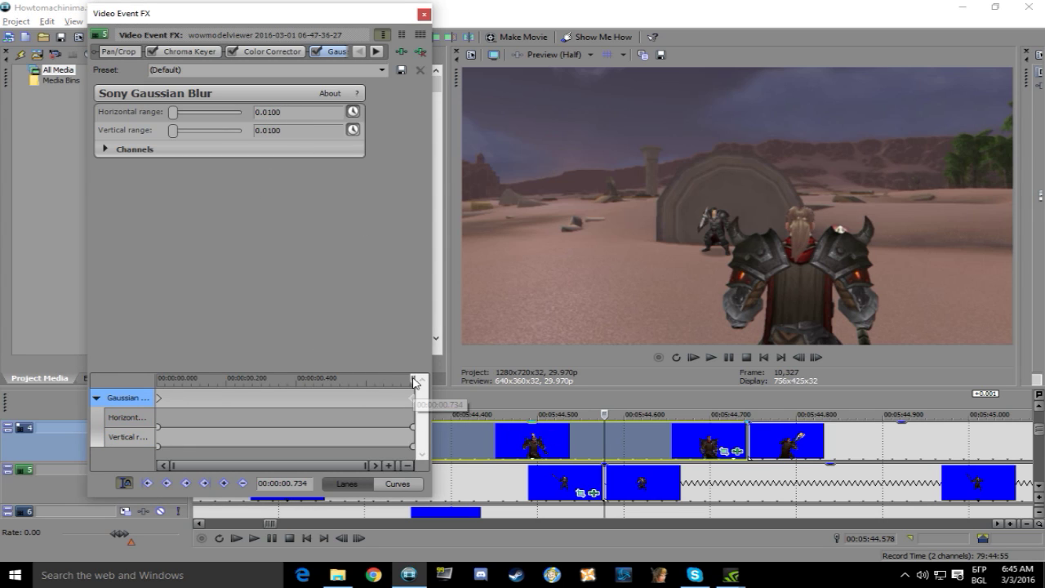
pyautogui.moveTo(414, 383); pyautogui.dragTo(400, 381)
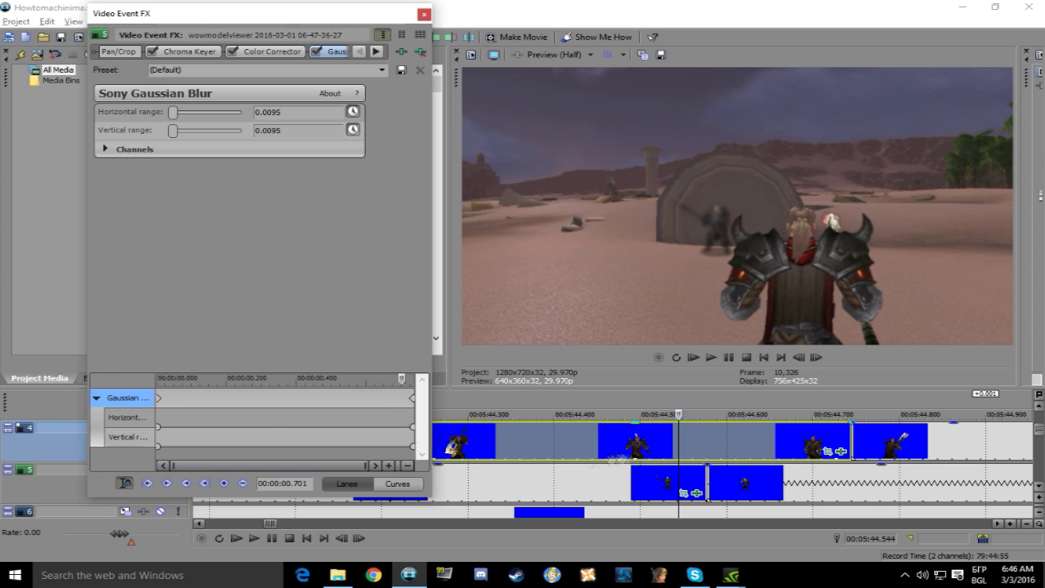
# Compare with the foreground clip's blur keyframes and move the track 5 clip's first blur keyframe to about 00:00:00.400.
pyautogui.scroll(-3, 601, 467)
pyautogui.click(636, 454)
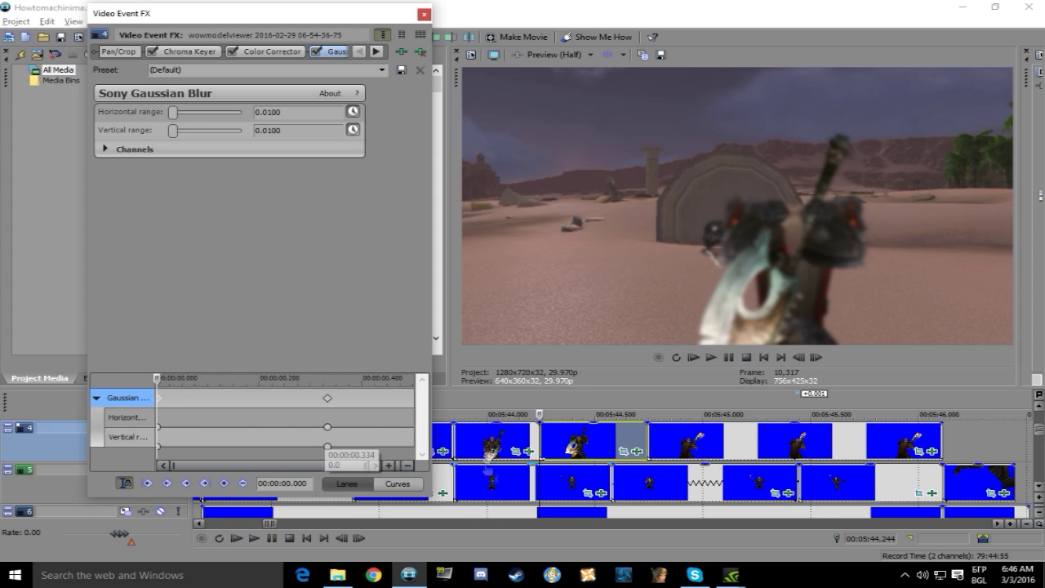
pyautogui.click(601, 493)
pyautogui.moveTo(163, 400); pyautogui.dragTo(411, 407)
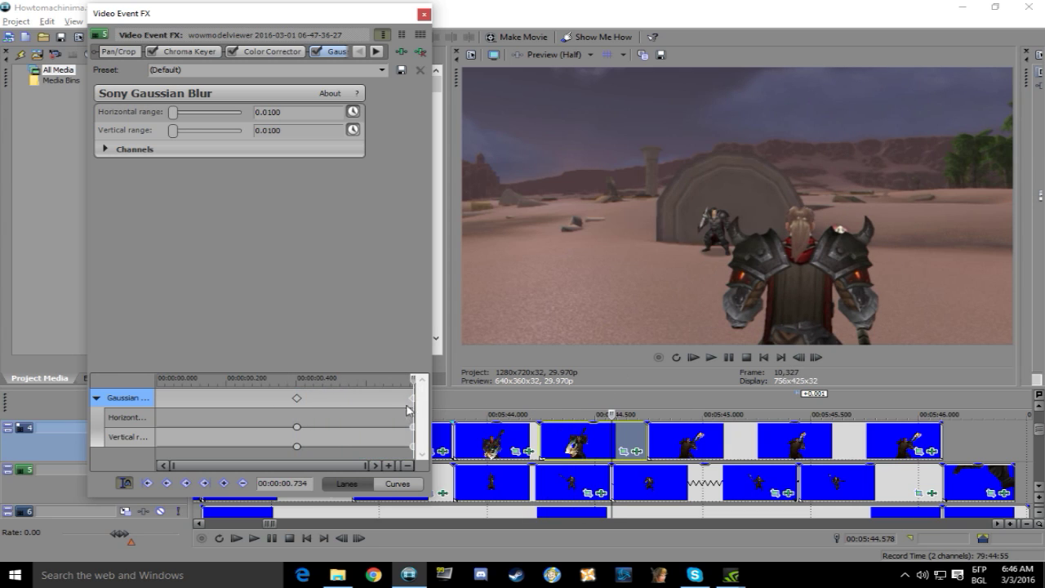
# Add Sony Gaussian Blur to the next background character clip on track 5, with its blur range at 0.0100.
pyautogui.click(788, 493)
pyautogui.click(401, 51)
pyautogui.doubleClick(489, 234)
pyautogui.click(837, 145)
pyautogui.doubleClick(269, 113)
pyautogui.write('0.01')
pyautogui.press('Return')
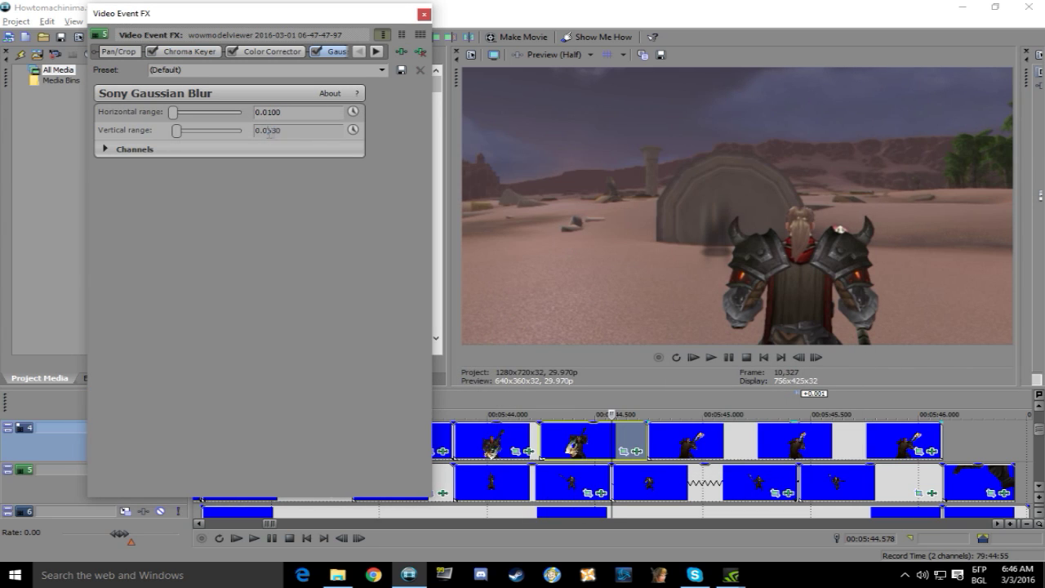
# Add Sony Gaussian Blur to the following track 5 clip with horizontal and vertical range at 0.0100, and close the effect settings.
pyautogui.click(827, 482)
pyautogui.click(401, 52)
pyautogui.doubleClick(489, 234)
pyautogui.click(838, 145)
pyautogui.doubleClick(269, 113)
pyautogui.write('0.01')
pyautogui.press('Return')
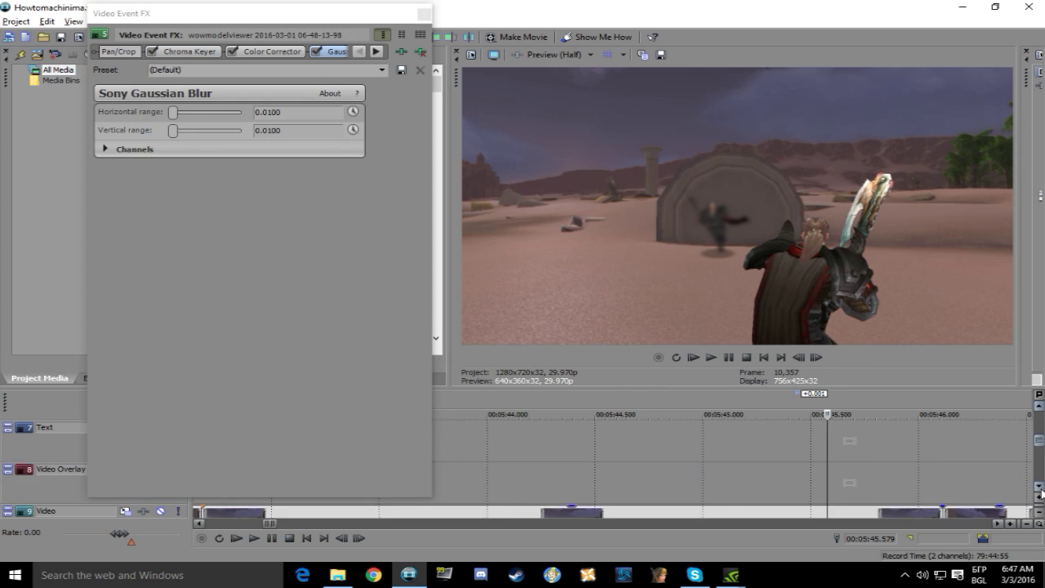
pyautogui.click(423, 14)
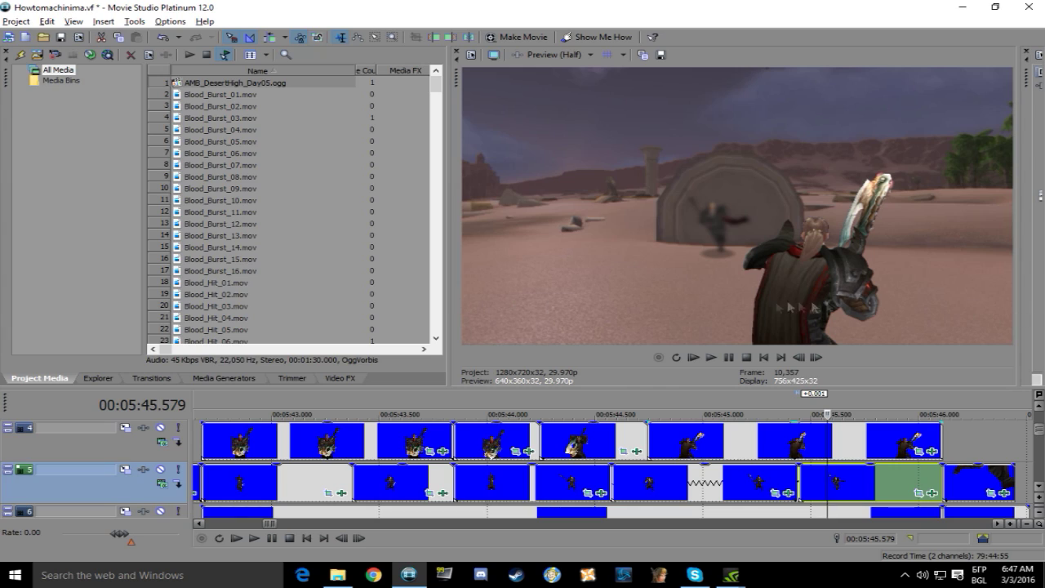
# Duplicate the desert background clip from the Video track onto the Video Overlay track, aligned with the original's start.
pyautogui.scroll(-2, 522, 472)
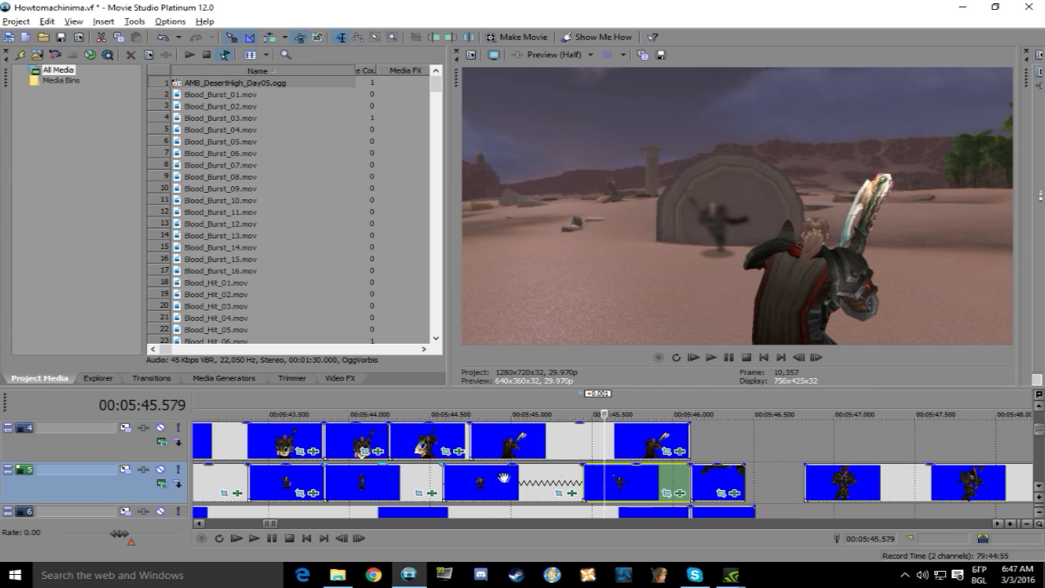
pyautogui.click(1037, 488)
pyautogui.click(1038, 488)
pyautogui.click(1037, 488)
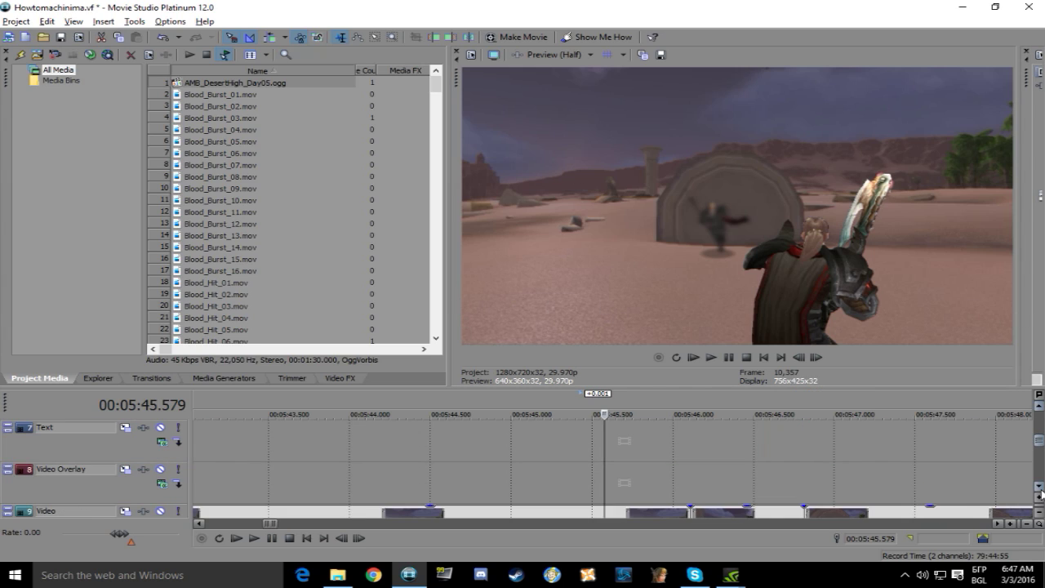
pyautogui.click(1037, 488)
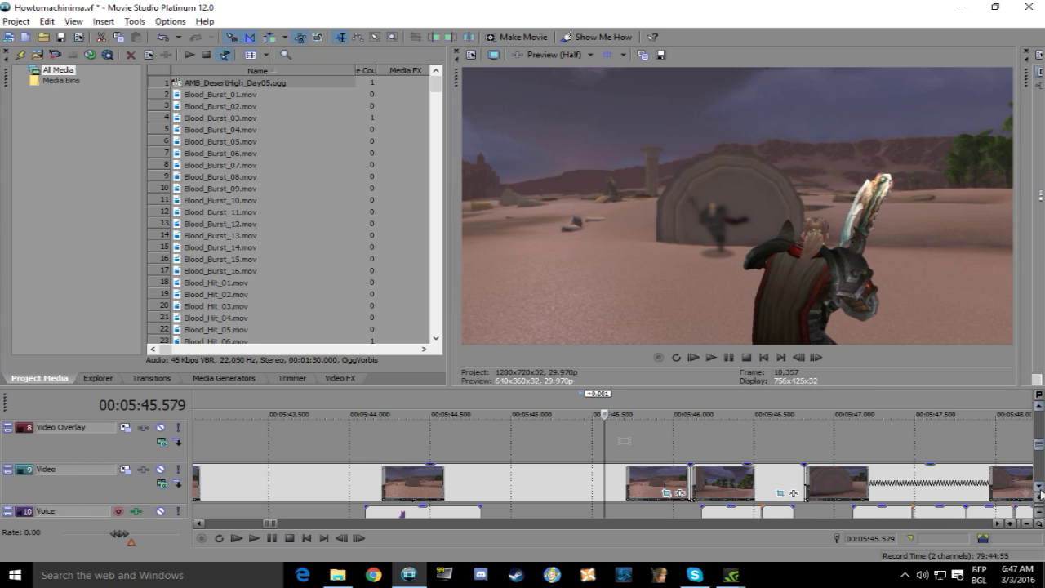
pyautogui.click(459, 480)
pyautogui.scroll(-2, 421, 472)
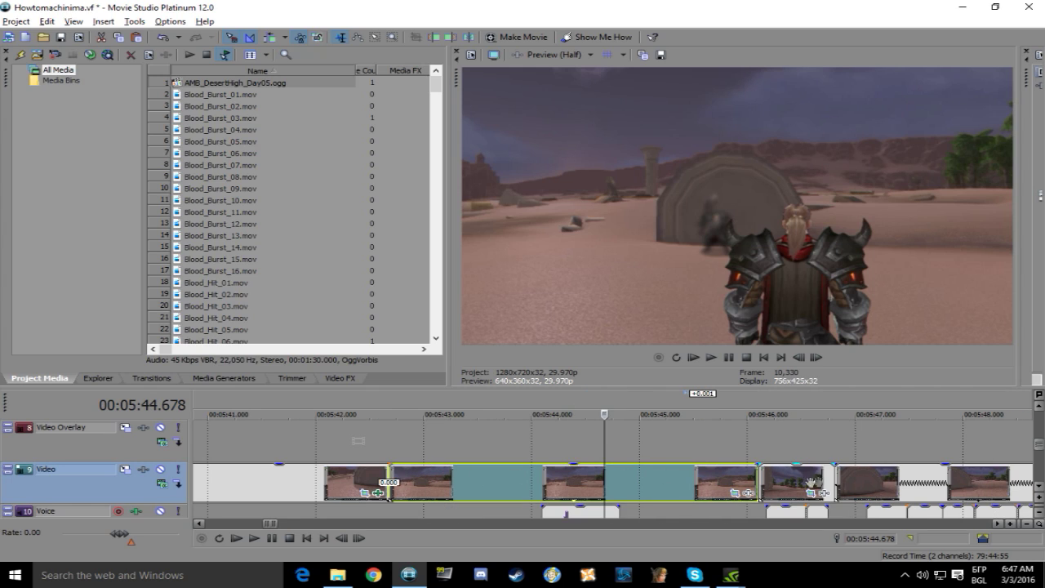
pyautogui.click(393, 447)
pyautogui.hotkey('ctrl', 'v')
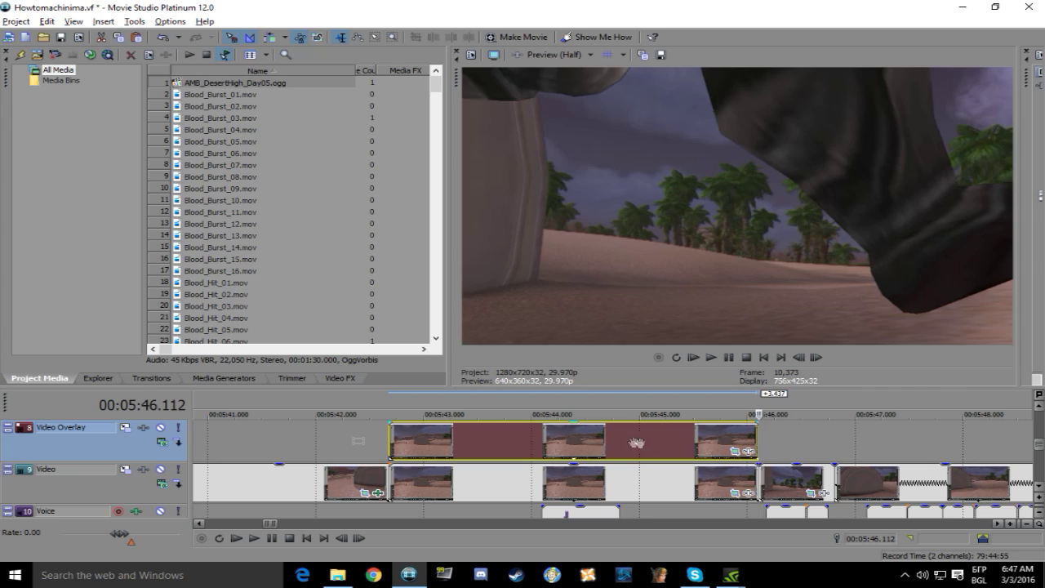
# Add Sony Gaussian Blur to the desert clip on the Video track and move its Video Overlay copy aside to about 00:05:46.
pyautogui.click(630, 443)
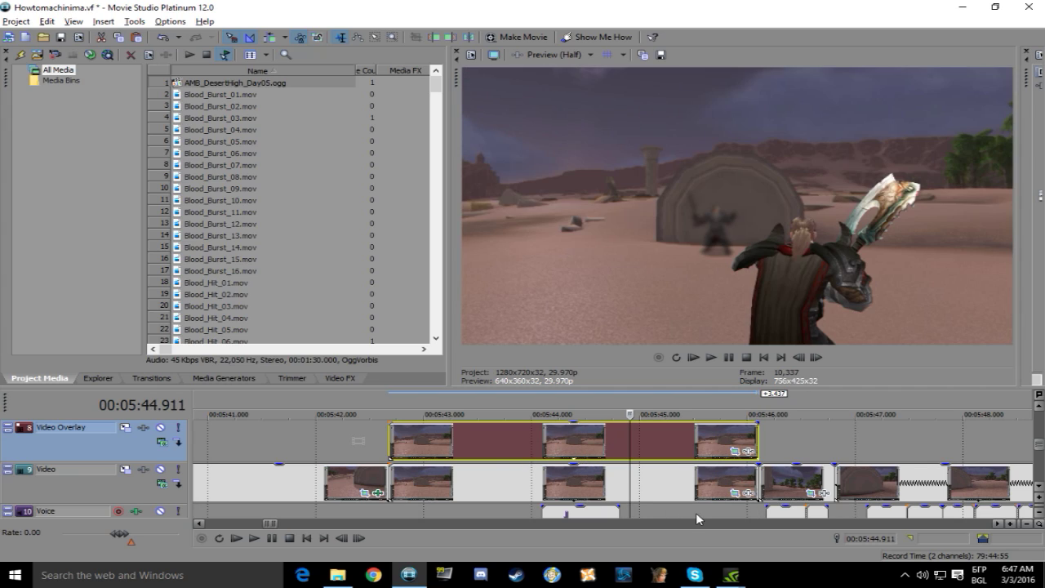
pyautogui.click(749, 493)
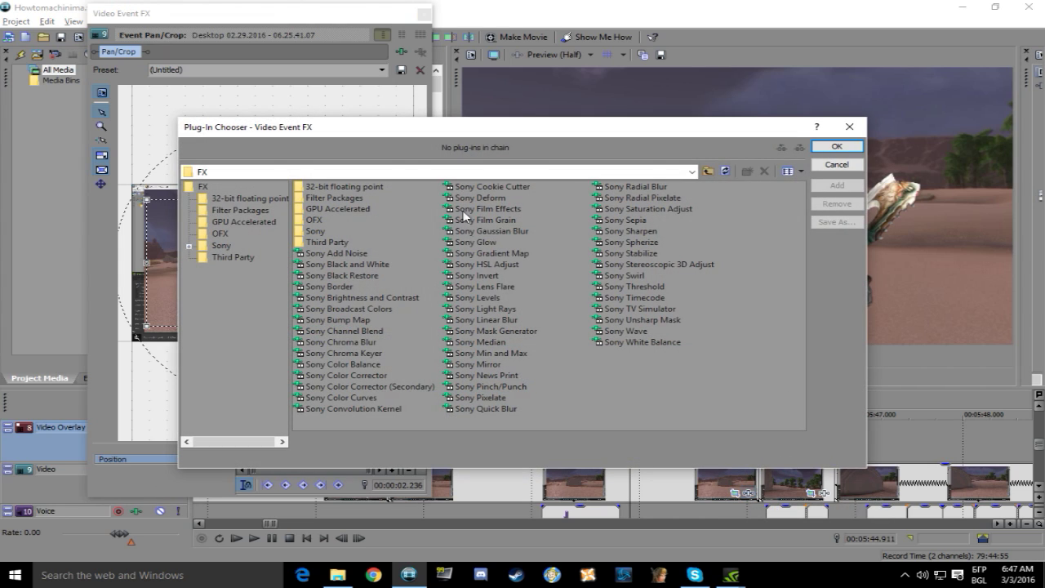
pyautogui.doubleClick(499, 234)
pyautogui.click(834, 147)
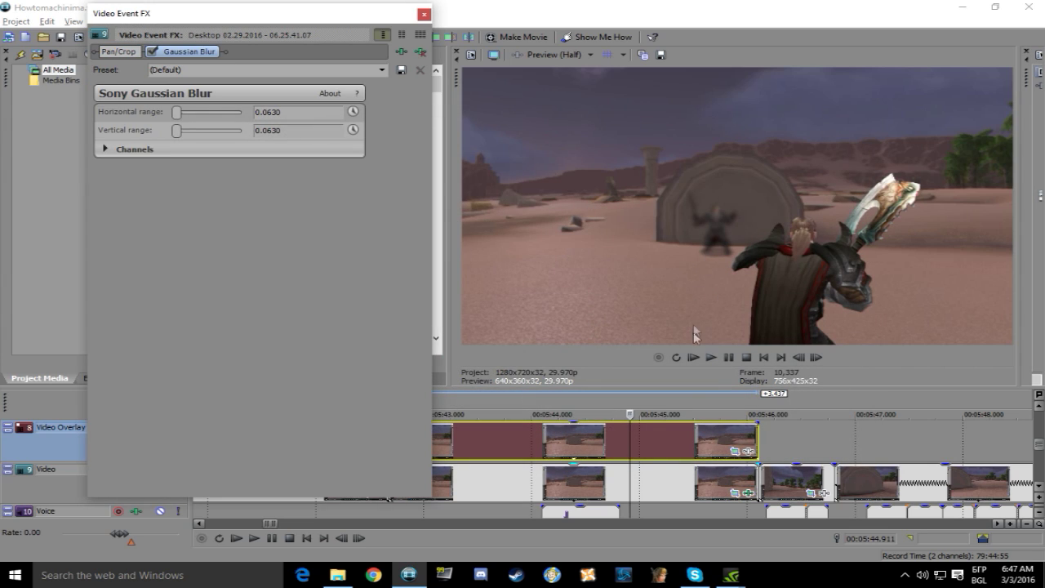
pyautogui.moveTo(581, 442); pyautogui.dragTo(914, 431)
# Align the playhead to the track 5 clip's first blur keyframe and reopen the Video track desert clip's Gaussian Blur settings.
pyautogui.scroll(4, 919, 431)
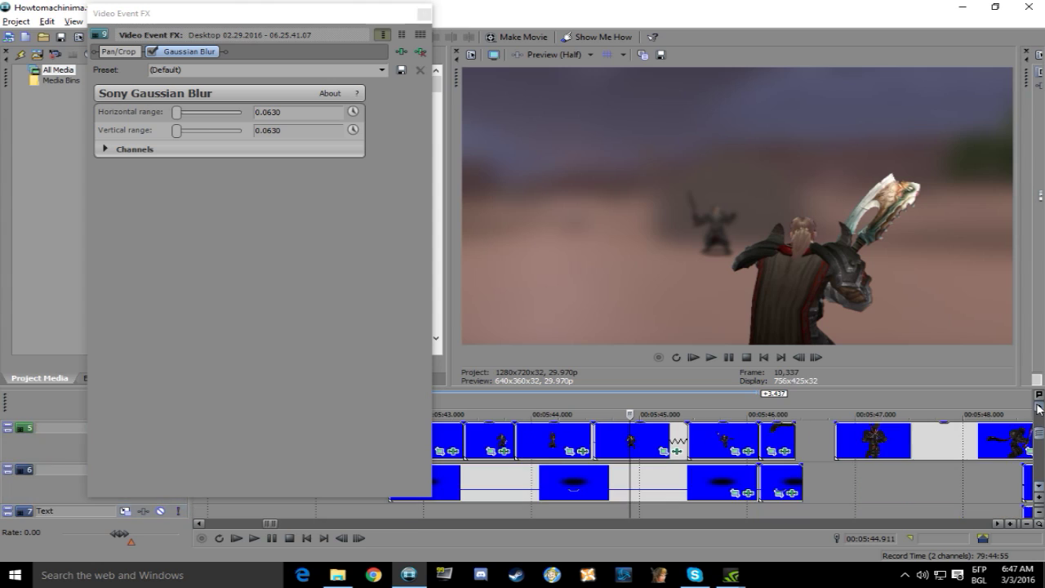
pyautogui.click(581, 493)
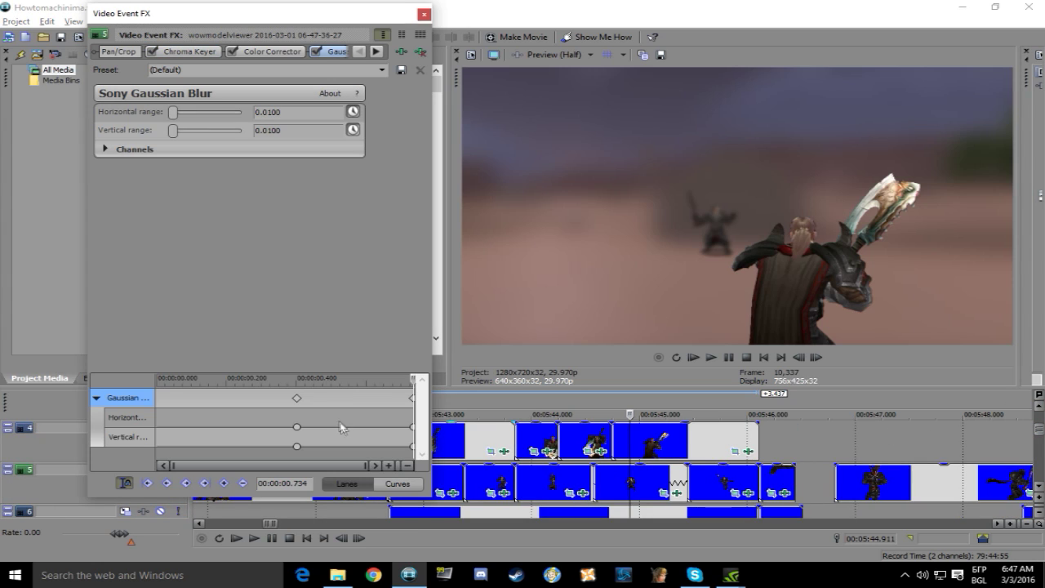
pyautogui.click(297, 400)
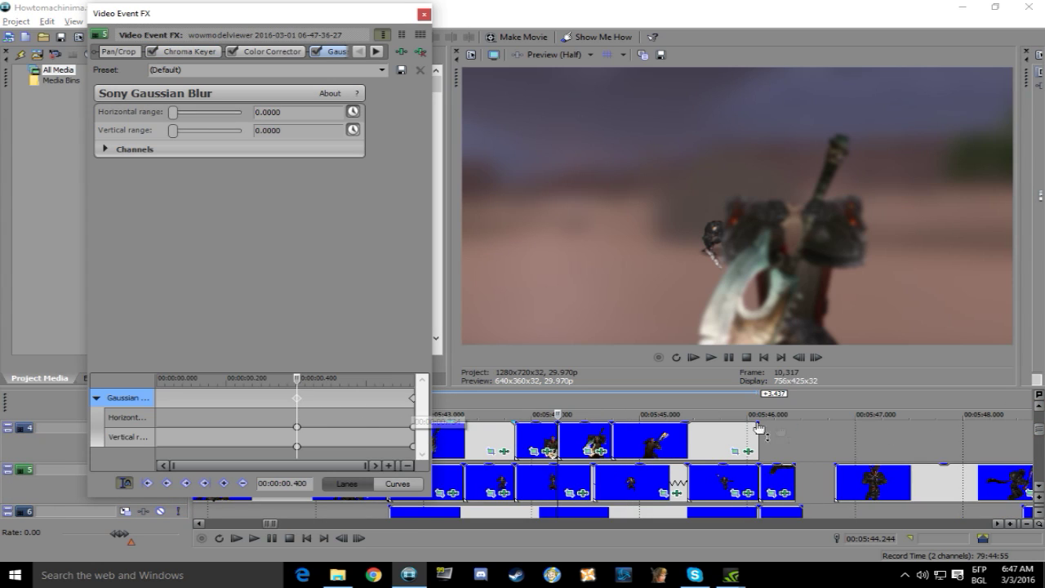
pyautogui.click(1039, 487)
pyautogui.click(1039, 487)
pyautogui.click(1039, 488)
pyautogui.click(1039, 487)
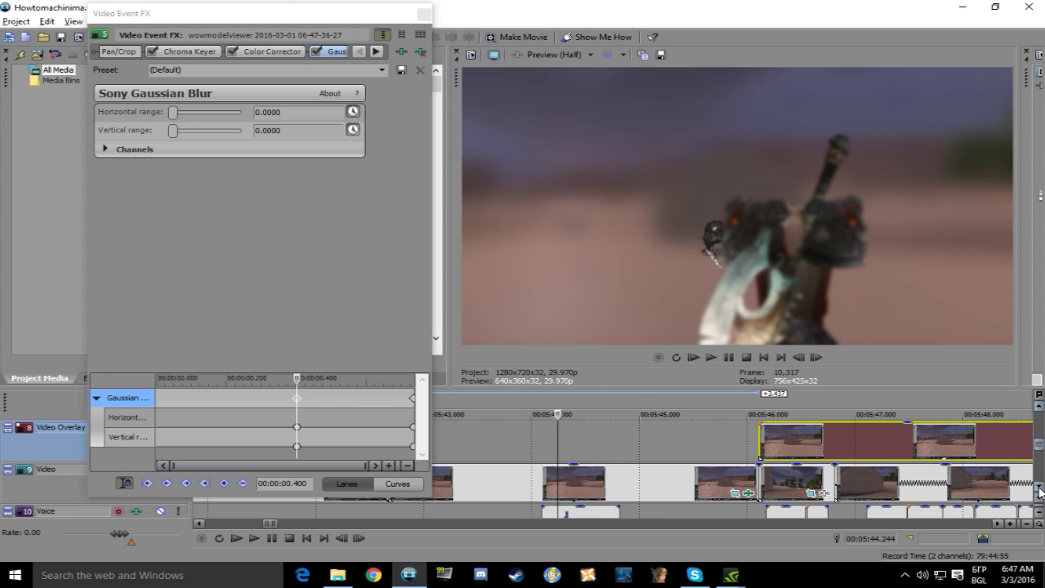
pyautogui.click(748, 493)
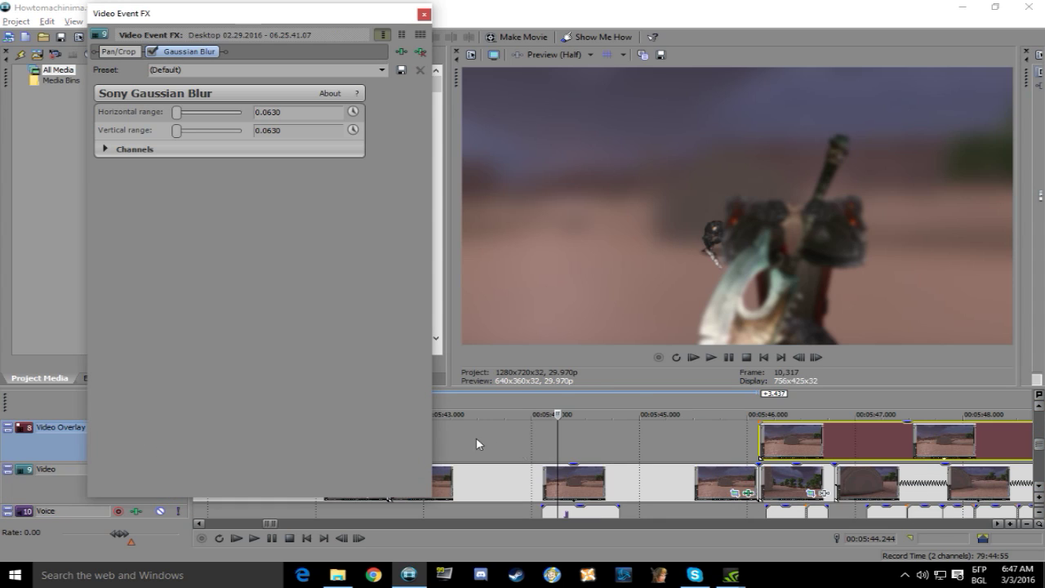
# Enable blur animation on the Video track desert clip, with a keyframe at 00:00:01.568 and horizontal and vertical range at 0.0000.
pyautogui.click(352, 112)
pyautogui.moveTo(161, 399); pyautogui.dragTo(274, 405)
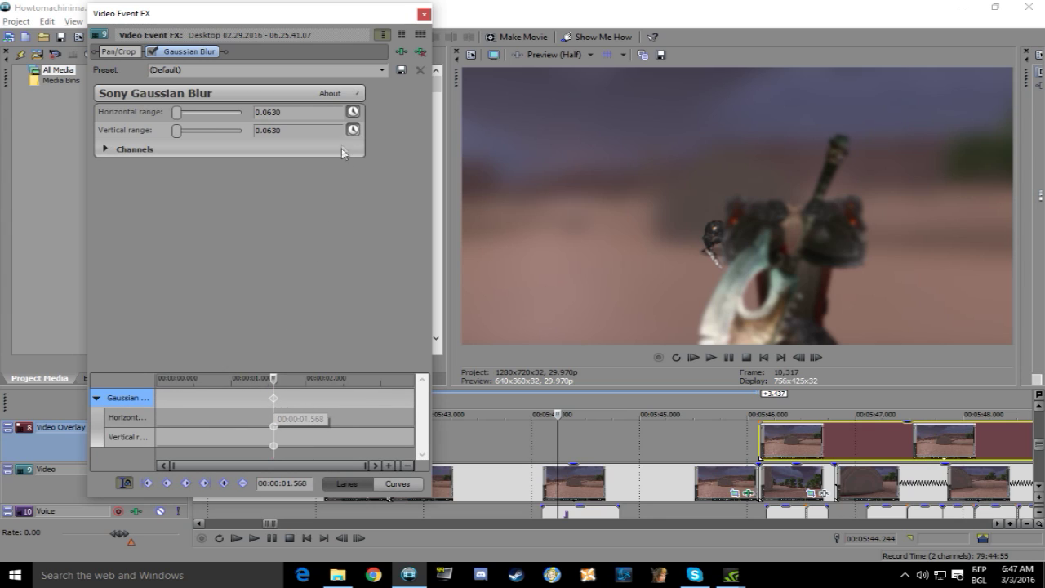
pyautogui.moveTo(318, 115); pyautogui.dragTo(272, 115)
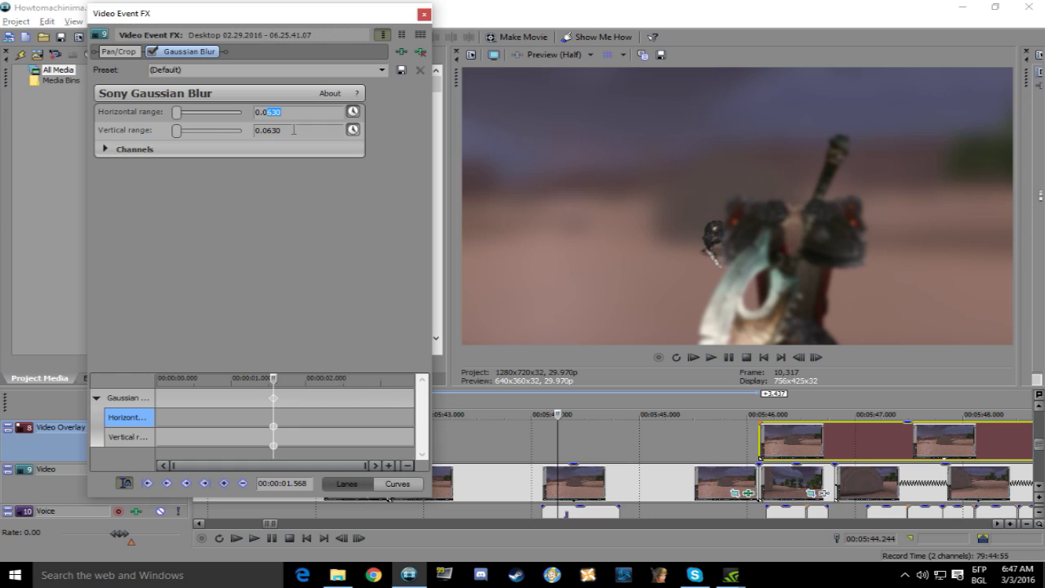
pyautogui.moveTo(292, 130); pyautogui.dragTo(269, 130)
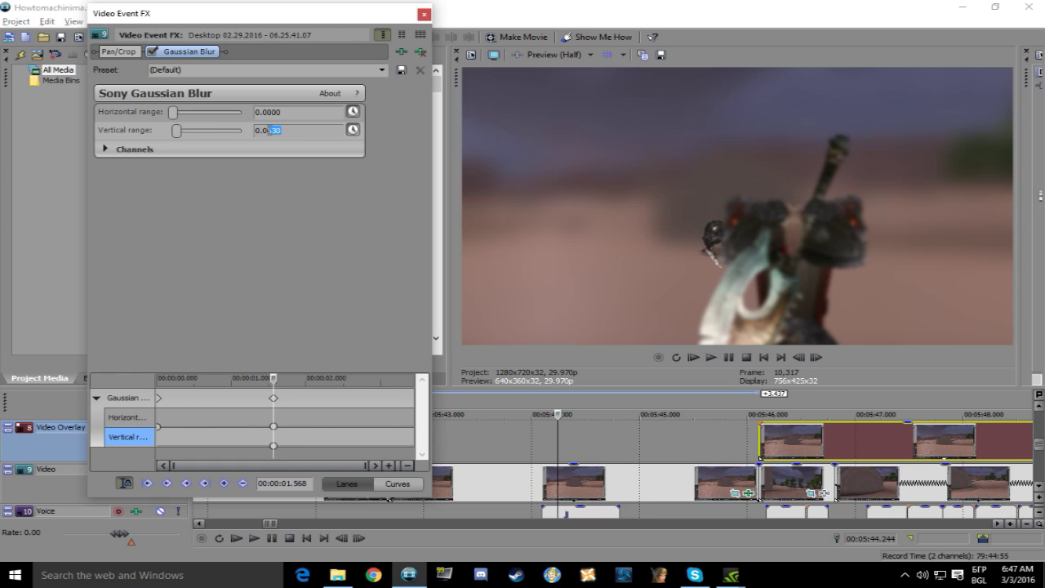
pyautogui.write('0.00')
pyautogui.click(293, 115)
# Set horizontal and vertical range to 0.0000 on the blur keyframes at the desert clip's start and at 00:00:01.568.
pyautogui.click(176, 395)
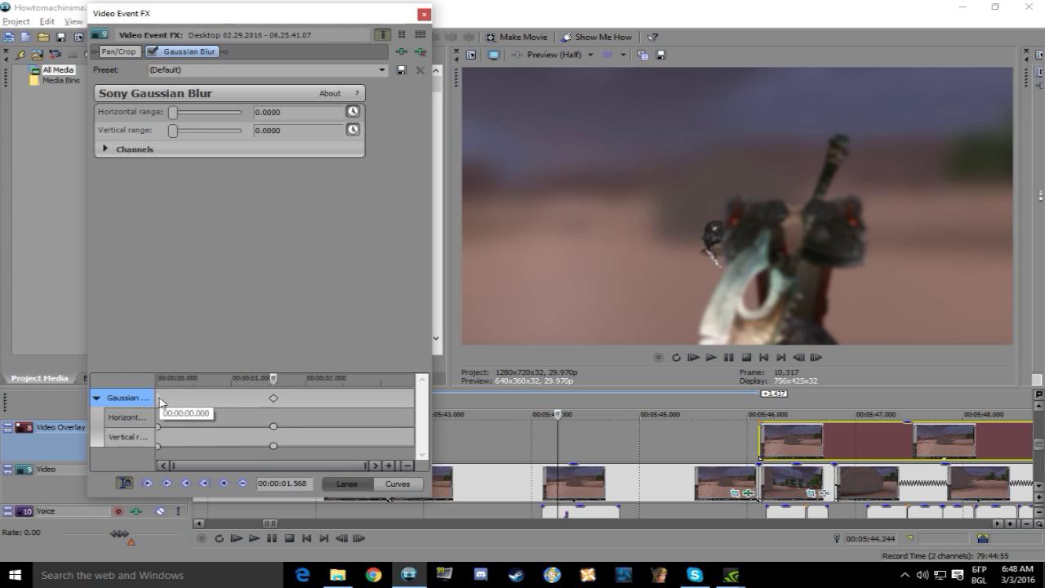
pyautogui.click(274, 400)
pyautogui.click(291, 112)
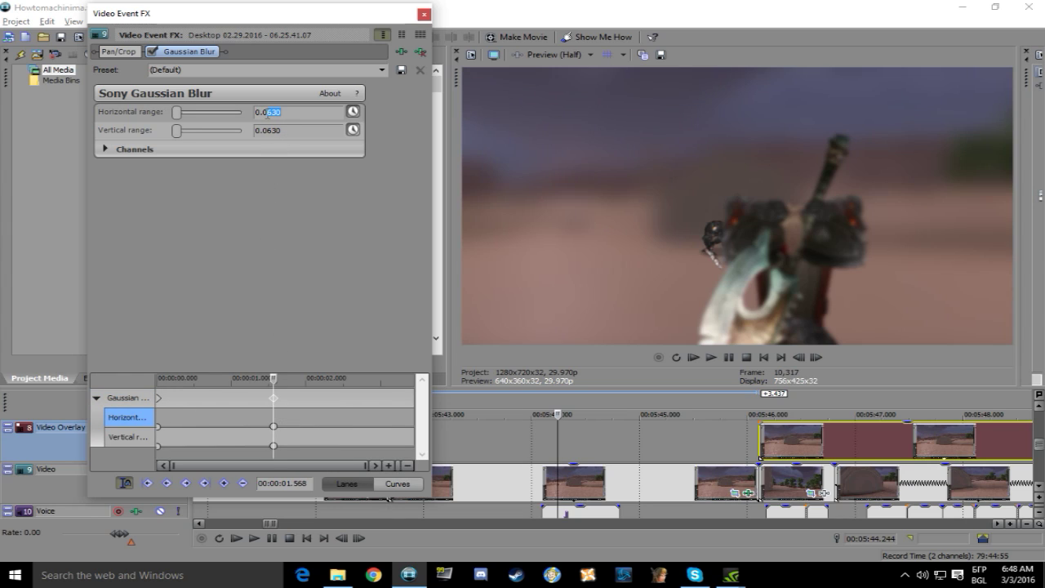
pyautogui.moveTo(282, 131); pyautogui.dragTo(264, 131)
pyautogui.write('00')
pyautogui.click(289, 115)
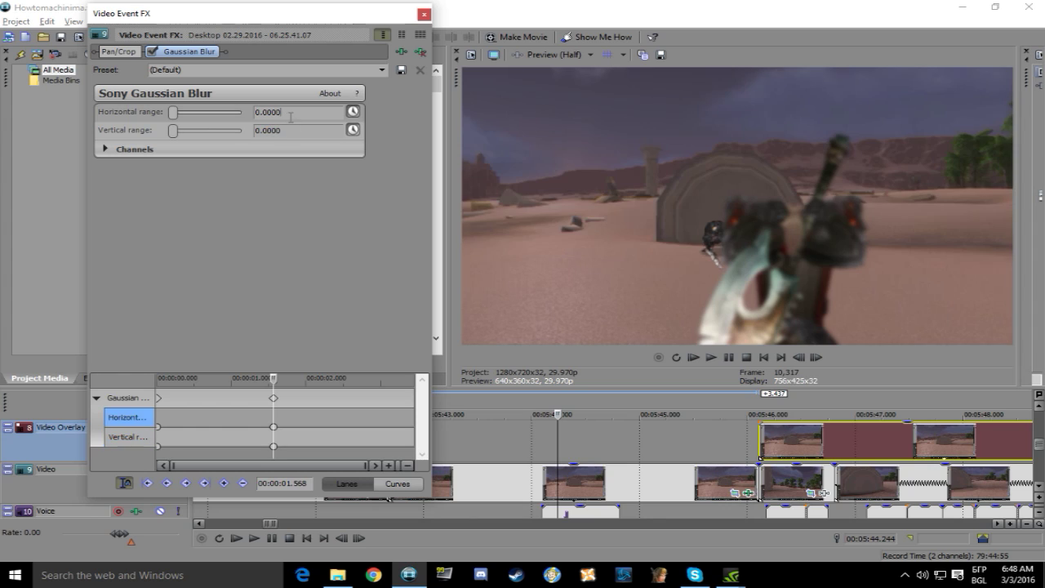
pyautogui.click(298, 129)
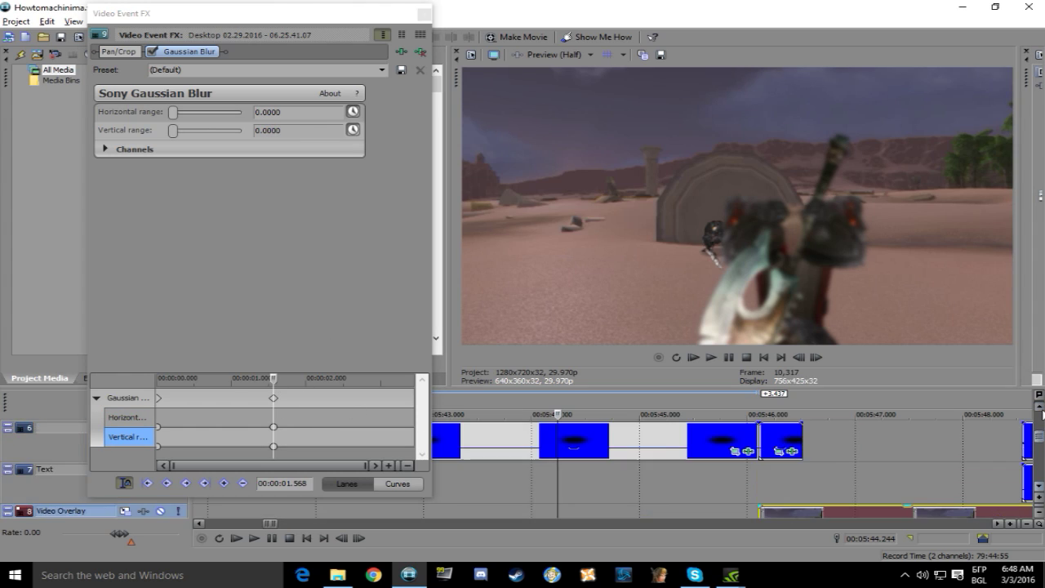
# Add a blur keyframe at 00:00:01.902 where the next track 5 clip starts, with horizontal and vertical range at 0.0100.
pyautogui.scroll(4, 596, 476)
pyautogui.click(596, 476)
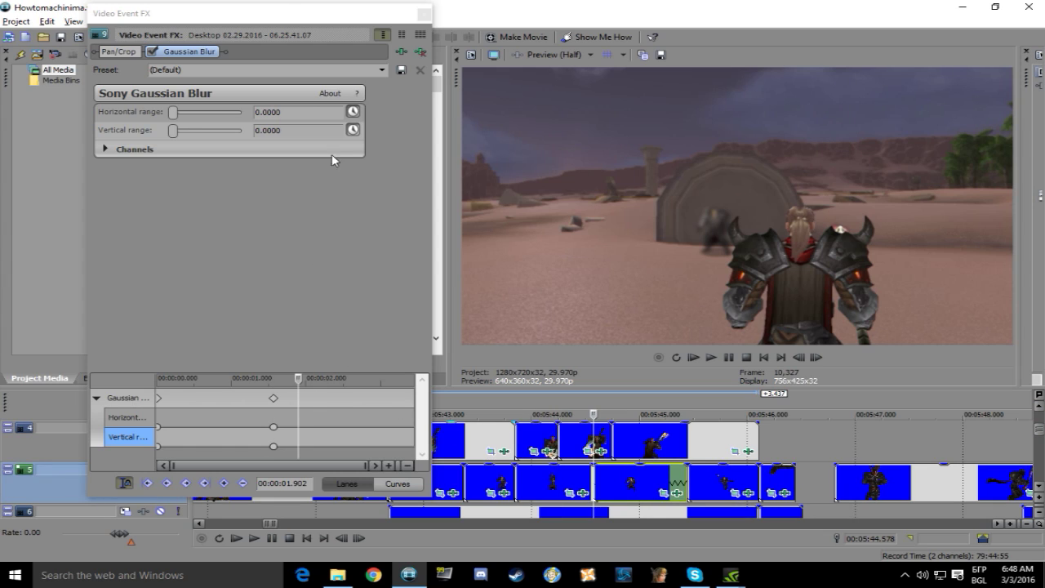
pyautogui.click(276, 112)
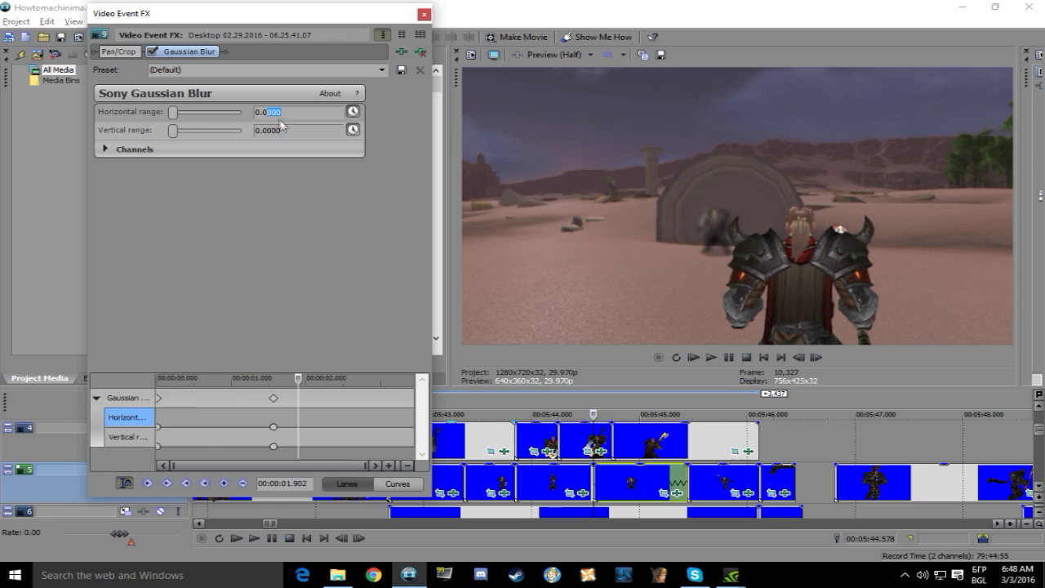
pyautogui.click(274, 130)
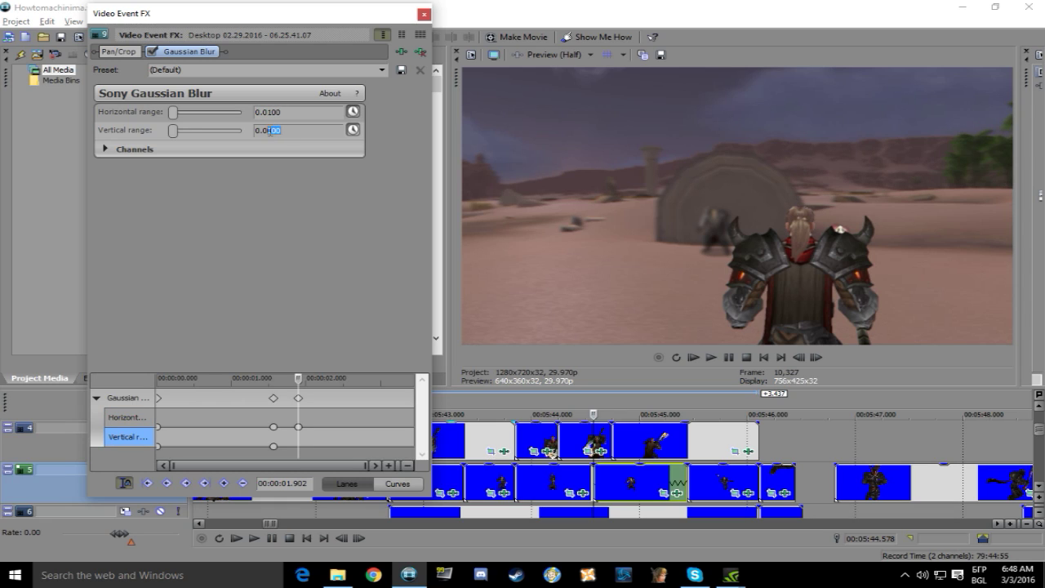
pyautogui.click(291, 114)
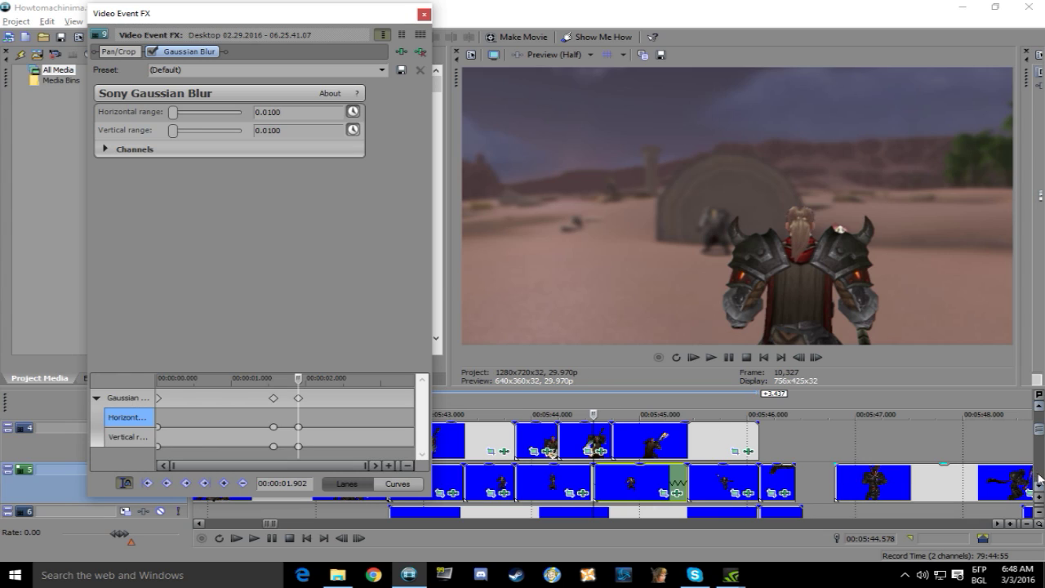
# Move the Video Overlay desert copy back in line with the original clip and add Sony Cookie Cutter to it.
pyautogui.scroll(-3, 1041, 491)
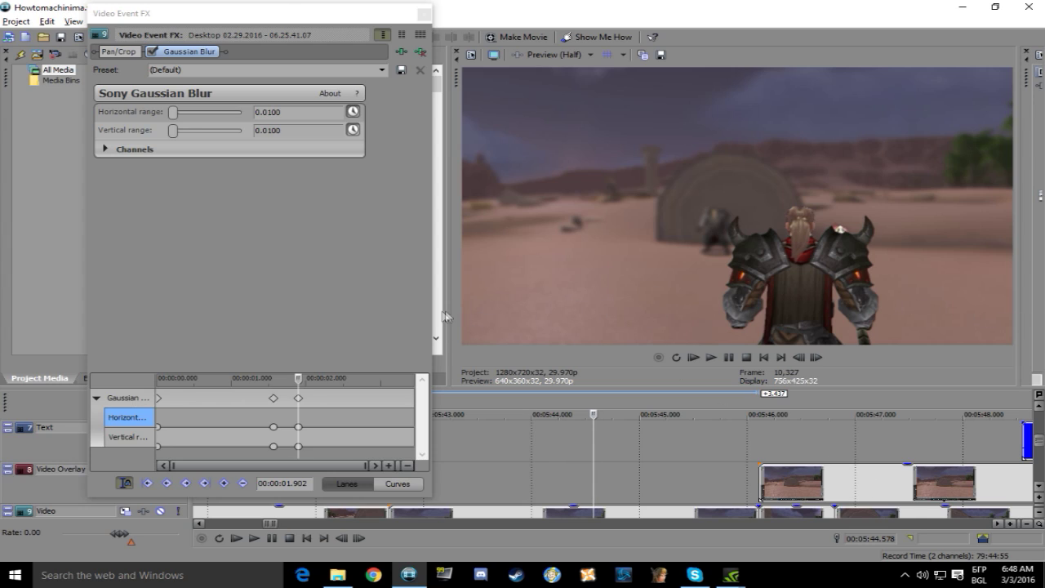
pyautogui.moveTo(895, 487); pyautogui.dragTo(539, 472)
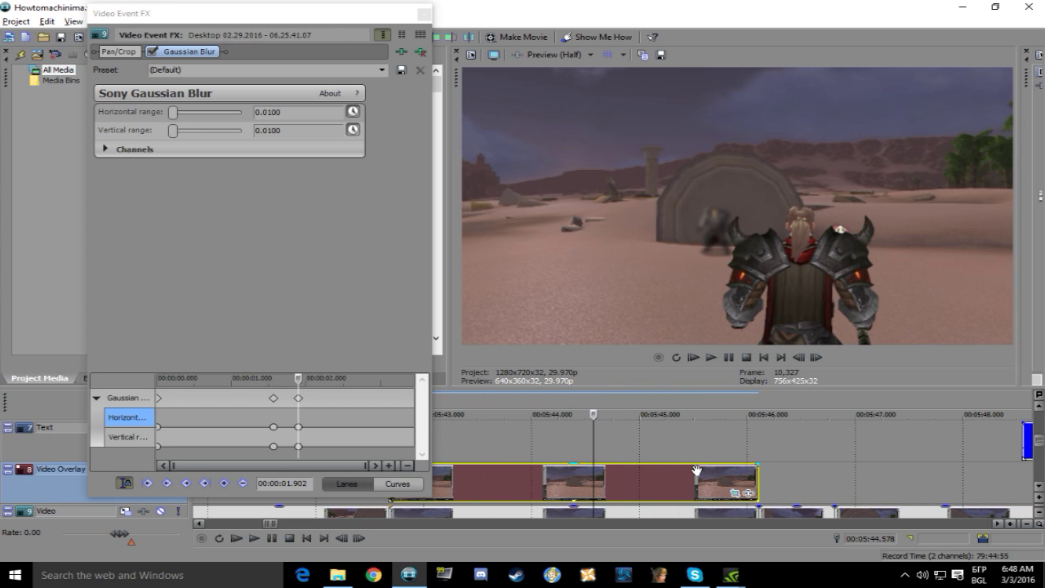
pyautogui.click(749, 494)
pyautogui.doubleClick(490, 188)
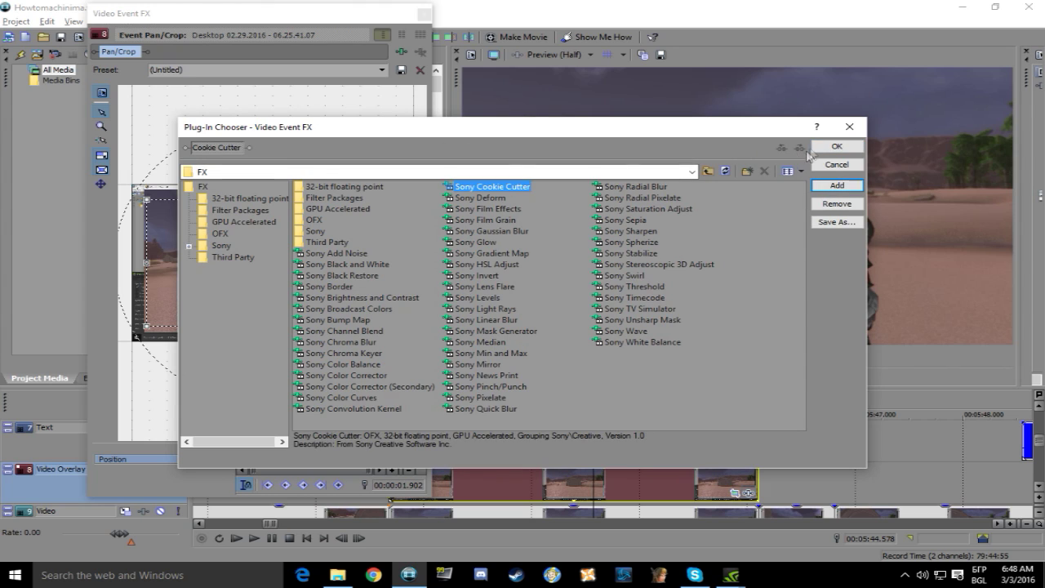
pyautogui.click(837, 146)
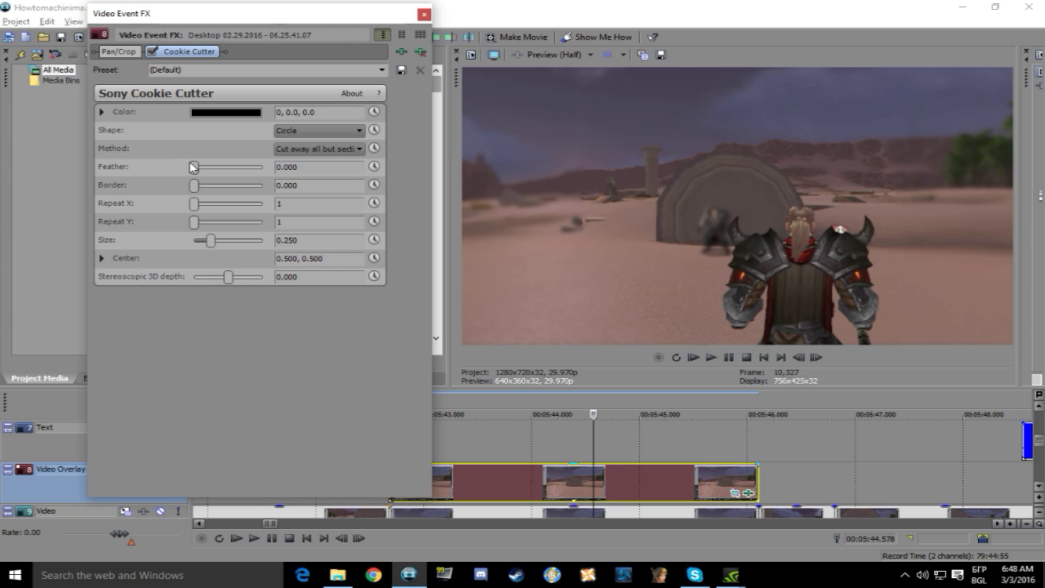
# Set the Cookie Cutter to an Oval with border 0.021, size 0.316 and center at 0.500, 0.000.
pyautogui.moveTo(195, 187); pyautogui.dragTo(198, 187)
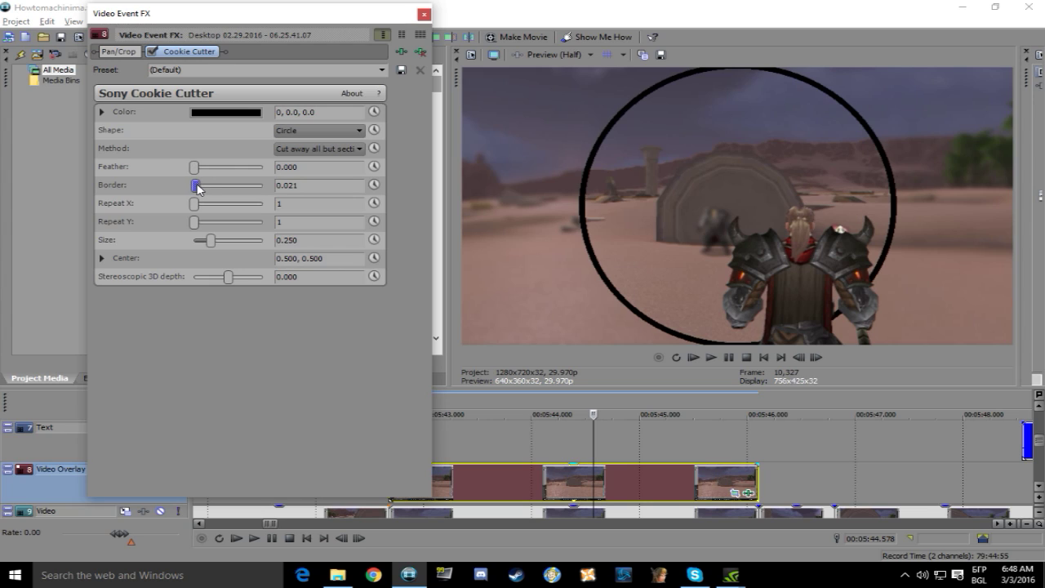
pyautogui.click(349, 130)
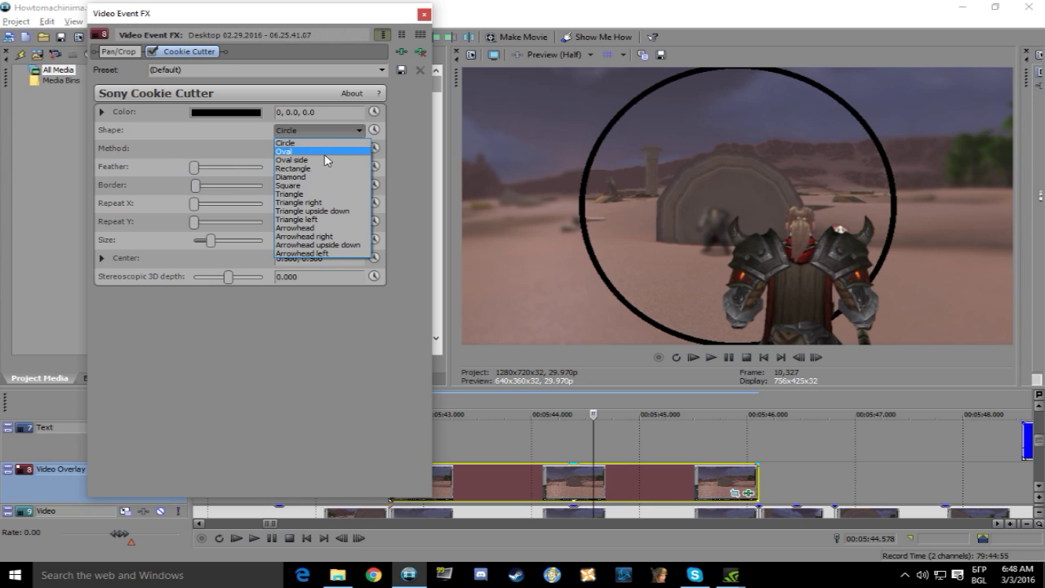
pyautogui.click(324, 154)
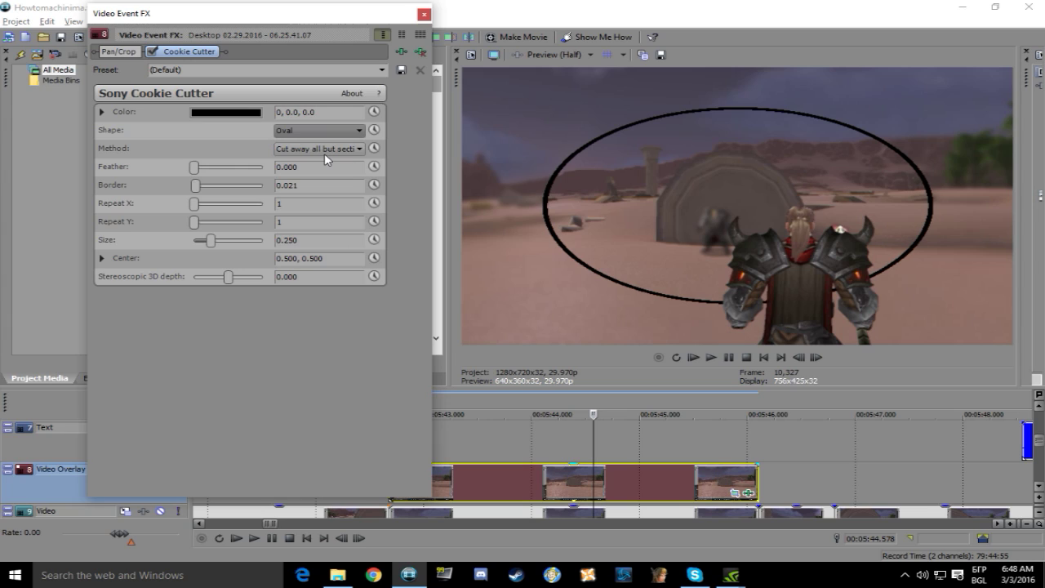
pyautogui.click(101, 258)
pyautogui.moveTo(242, 303); pyautogui.dragTo(241, 333)
pyautogui.moveTo(211, 243); pyautogui.dragTo(217, 243)
# Change the Cookie Cutter shape to Square and set Repeat X to 10 so it spans the ground.
pyautogui.click(359, 131)
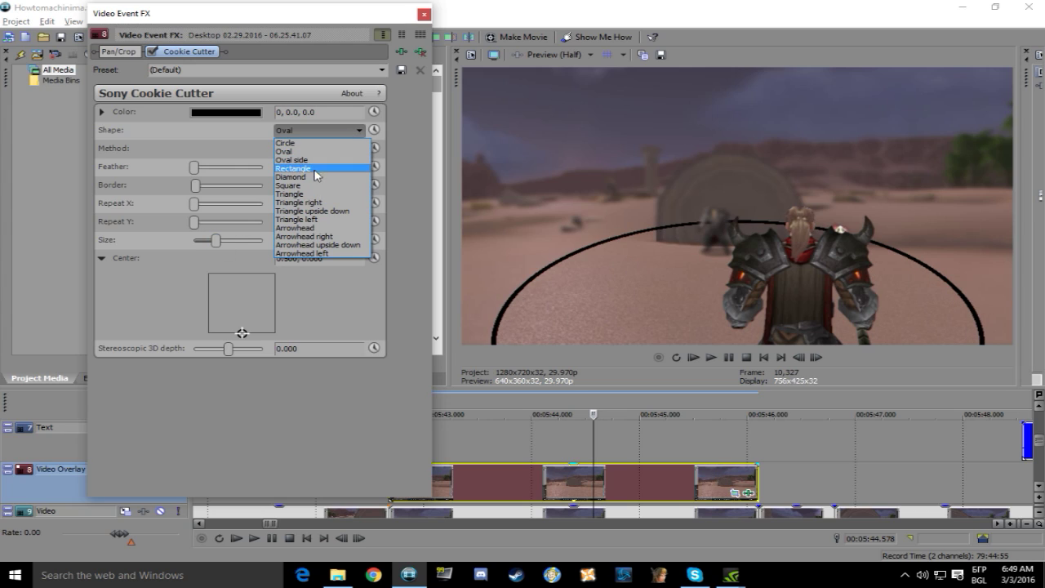
pyautogui.click(312, 185)
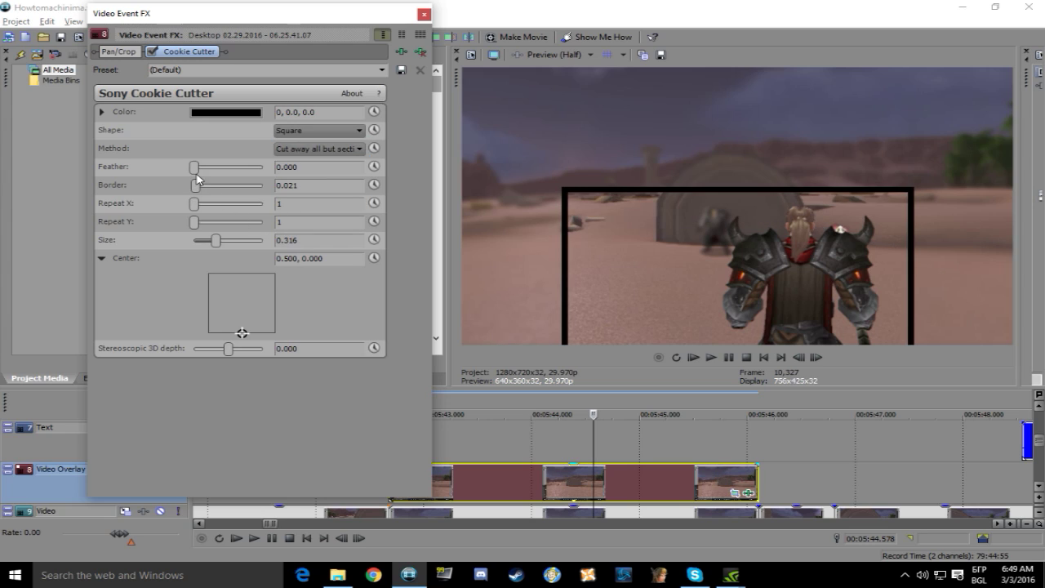
pyautogui.moveTo(195, 209); pyautogui.dragTo(352, 204)
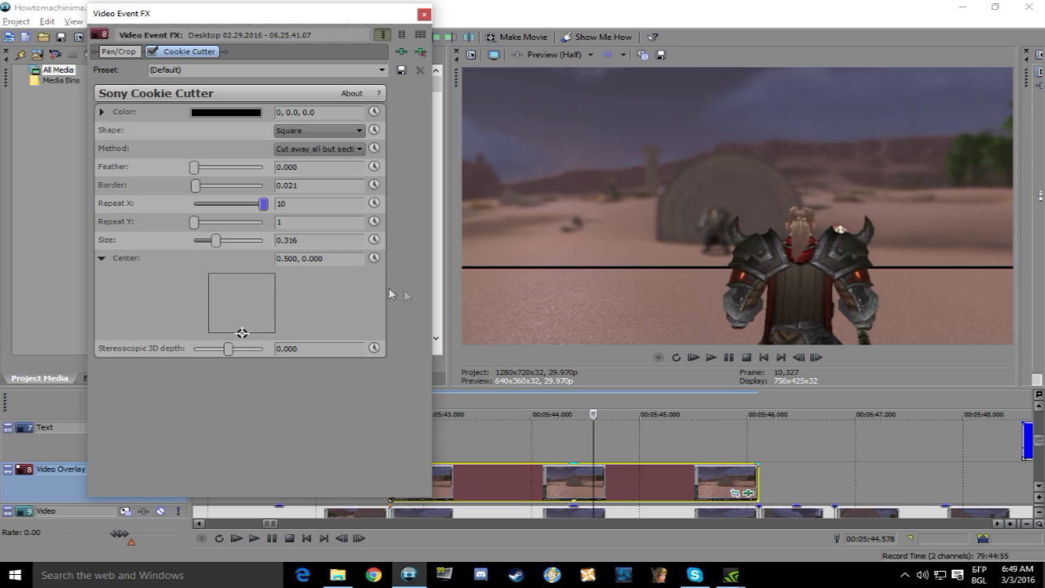
# Set the Cookie Cutter's border to 0.000 and feather to 0.589, raise its center slightly, and close the effect settings.
pyautogui.moveTo(196, 186); pyautogui.dragTo(213, 169)
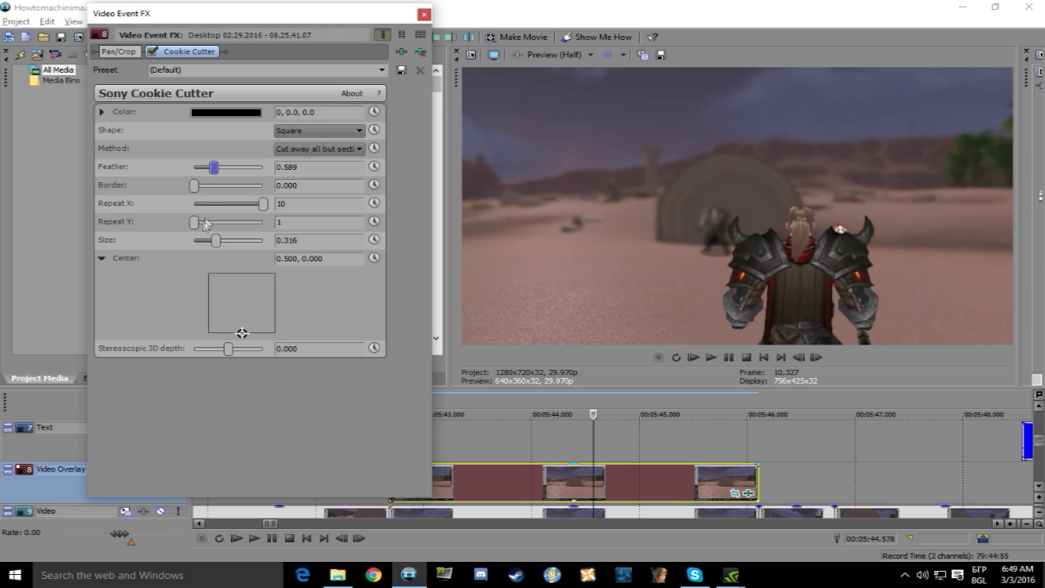
pyautogui.moveTo(242, 333); pyautogui.dragTo(239, 328)
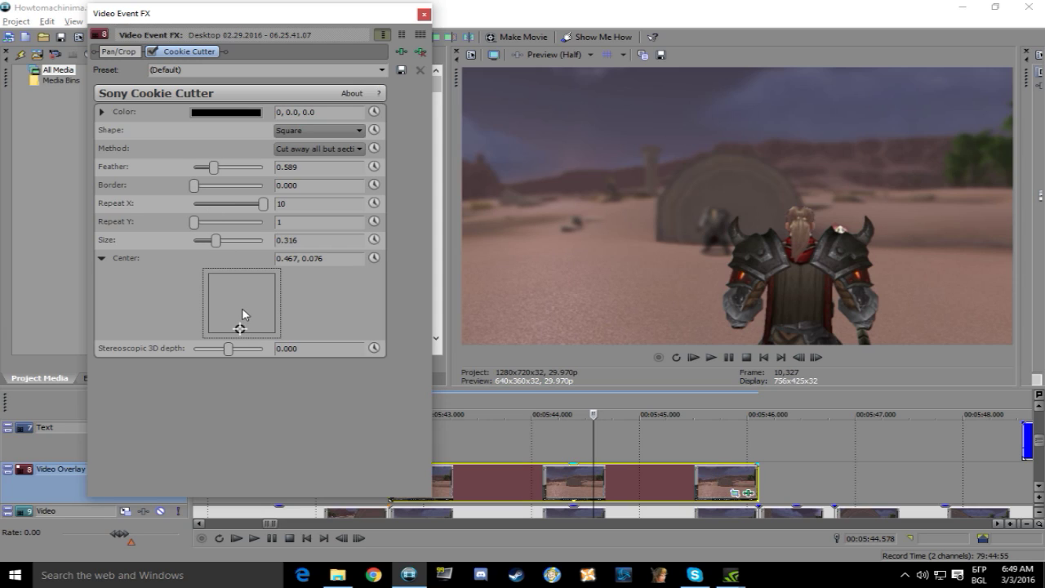
pyautogui.moveTo(240, 329); pyautogui.dragTo(244, 330)
pyautogui.click(424, 14)
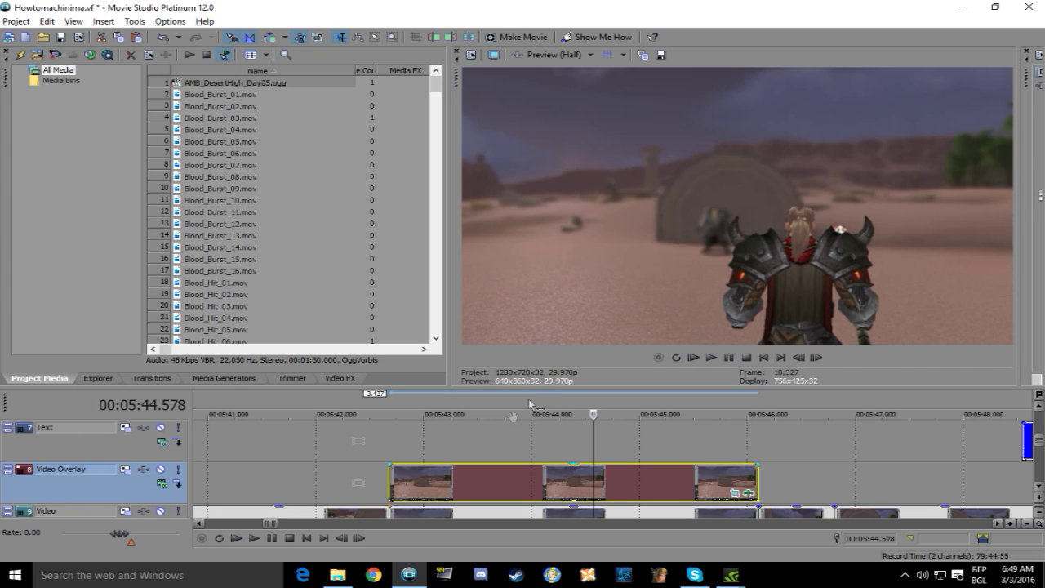
# Play back the depth-of-field shot from just before the desert clip's start to check the blur transition.
pyautogui.click(477, 445)
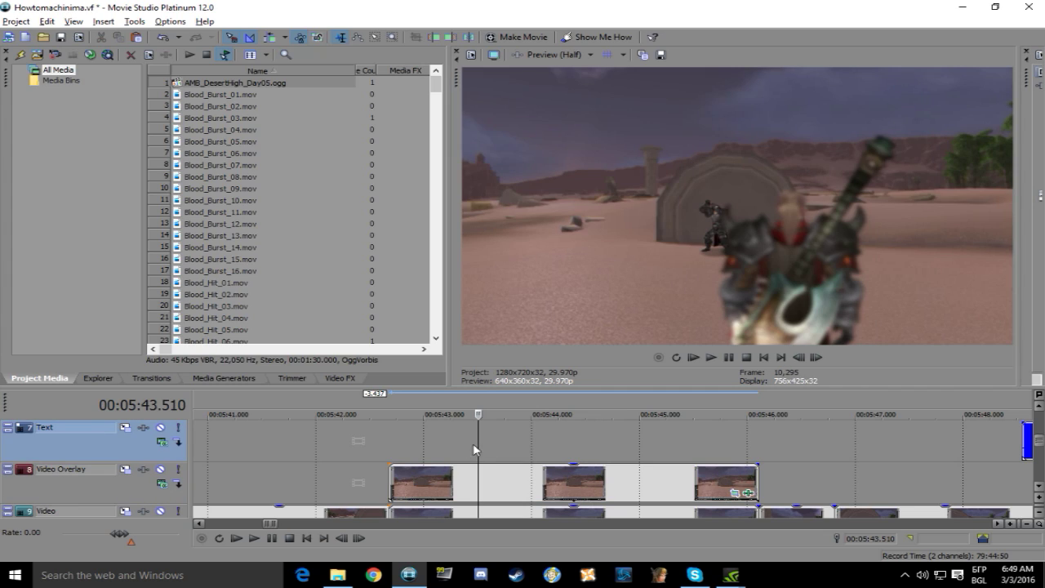
pyautogui.moveTo(477, 442); pyautogui.dragTo(375, 445)
pyautogui.click(711, 358)
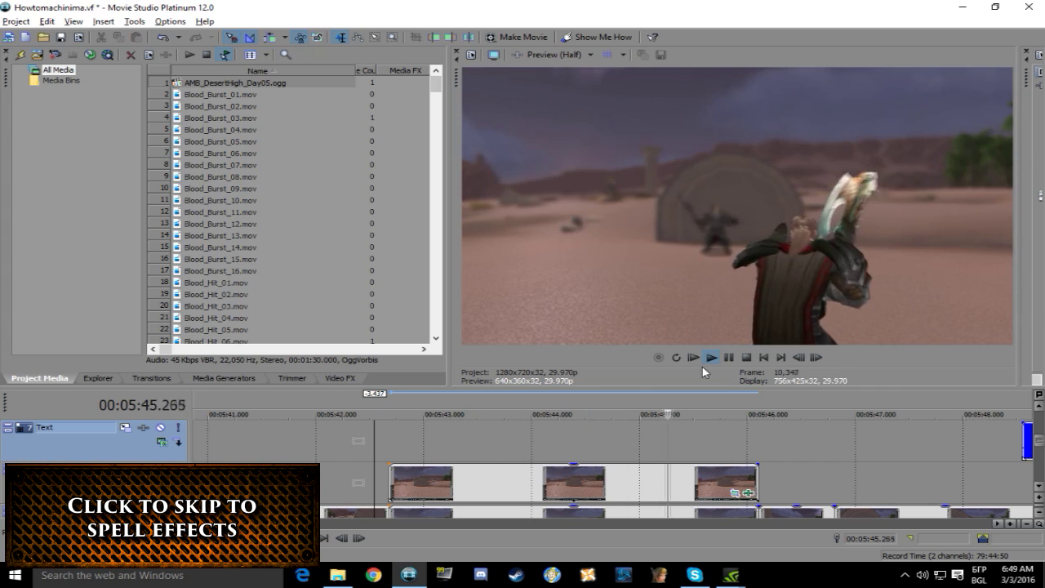
pyautogui.click(729, 357)
# Zoom the timeline in on the following desert shot around 00:05:48.
pyautogui.scroll(-3, 800, 445)
pyautogui.click(1038, 407)
pyautogui.click(546, 451)
pyautogui.scroll(5, 547, 453)
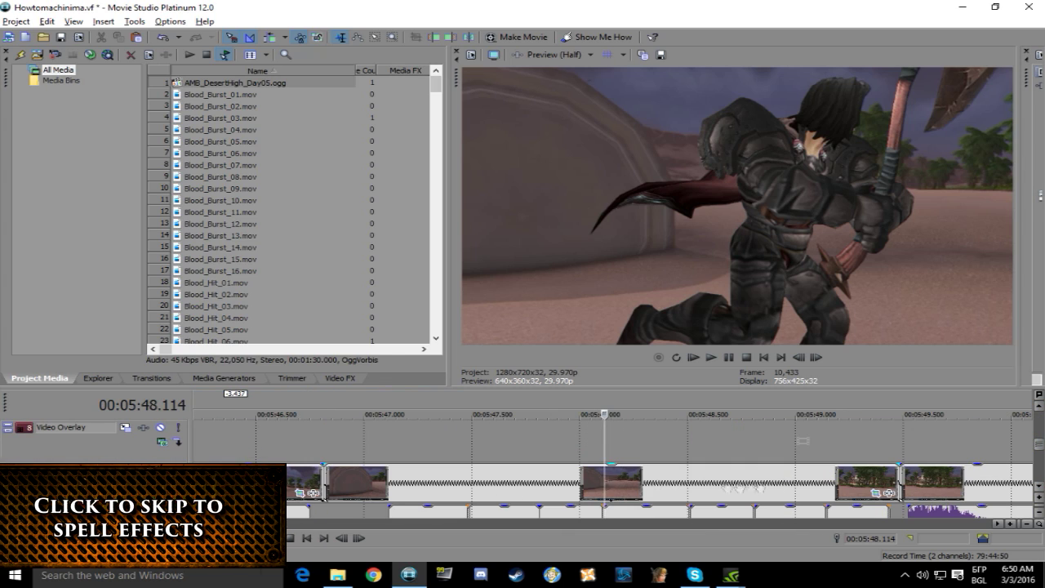
# Add Gaussian Blur to the desert background clip, set both blur ranges to 0.0100, and enable animation for both.
pyautogui.click(888, 493)
pyautogui.doubleClick(485, 225)
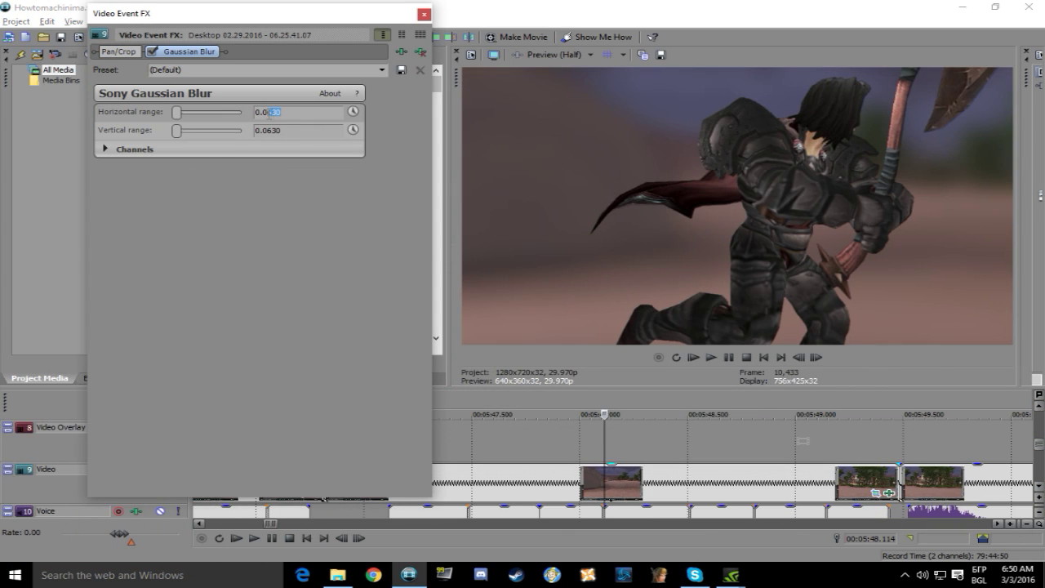
pyautogui.write('100')
pyautogui.doubleClick(269, 131)
pyautogui.write('100')
pyautogui.click(353, 112)
pyautogui.click(353, 129)
# Keyframe the background's horizontal and vertical blur ranges to 0.0050 at the clip's start and 0.0100 at about one second.
pyautogui.click(160, 400)
pyautogui.doubleClick(270, 113)
pyautogui.write('050')
pyautogui.moveTo(281, 130); pyautogui.dragTo(268, 131)
pyautogui.write('050')
pyautogui.click(186, 387)
pyautogui.moveTo(183, 388); pyautogui.dragTo(263, 388)
pyautogui.moveTo(282, 113); pyautogui.dragTo(268, 113)
pyautogui.write('100')
pyautogui.moveTo(282, 131); pyautogui.dragTo(268, 130)
pyautogui.write('100')
# Keyframe the background's horizontal and vertical blur ranges to 0.0020 at the end of the clip.
pyautogui.moveTo(266, 382); pyautogui.dragTo(413, 384)
pyautogui.moveTo(282, 112); pyautogui.dragTo(267, 112)
pyautogui.write('020')
pyautogui.moveTo(283, 130); pyautogui.dragTo(268, 130)
pyautogui.write('020')
pyautogui.click(295, 112)
# Add Gaussian Blur to the armored character clip on track 5 that ends just before 00:05:49.
pyautogui.scroll(-3, 718, 469)
pyautogui.moveTo(604, 414); pyautogui.dragTo(760, 415)
pyautogui.scroll(4, 735, 469)
pyautogui.click(574, 478)
pyautogui.scroll(3, 617, 478)
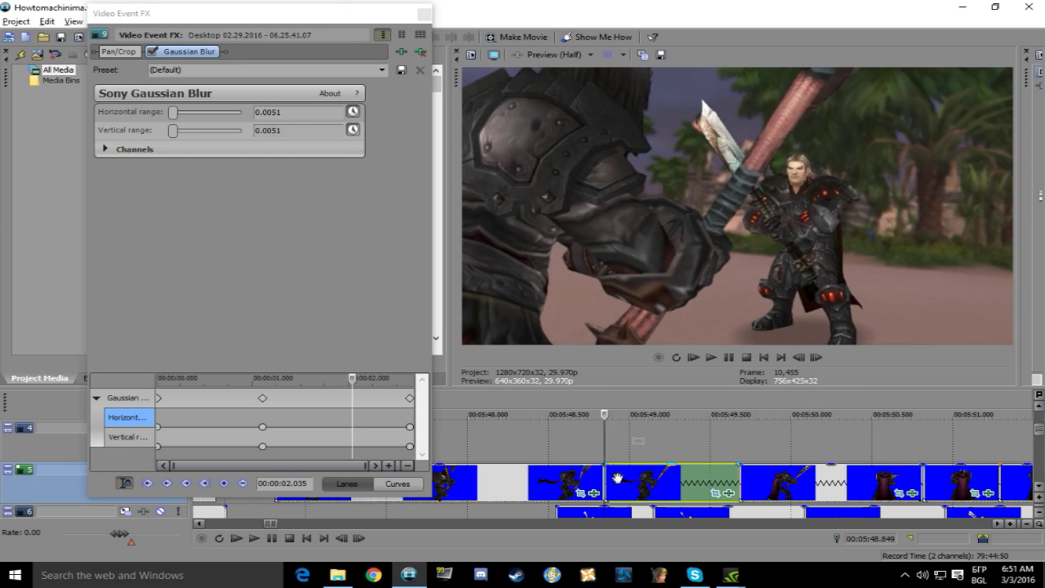
pyautogui.click(573, 480)
pyautogui.click(593, 492)
pyautogui.click(400, 52)
pyautogui.doubleClick(507, 229)
pyautogui.click(836, 146)
# Set the character clip's horizontal and vertical blur ranges to 0.0000 and animate them.
pyautogui.moveTo(283, 113); pyautogui.dragTo(268, 113)
pyautogui.write('000')
pyautogui.moveTo(282, 131); pyautogui.dragTo(268, 130)
pyautogui.write('0')
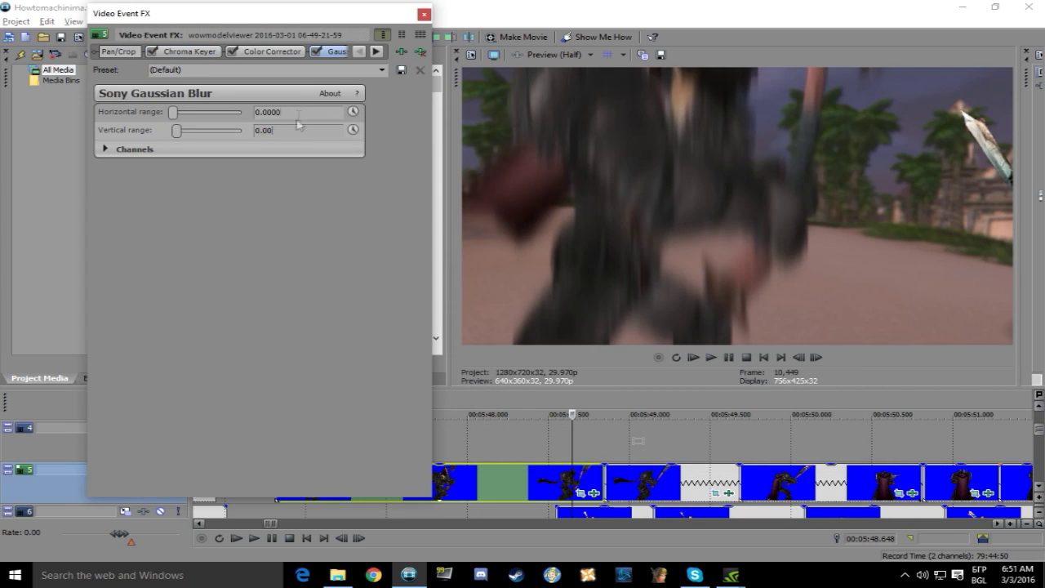
pyautogui.write('00')
pyautogui.click(352, 130)
# Keyframe the character clip's horizontal and vertical blur ranges to 0.0100 near the end of the clip.
pyautogui.moveTo(159, 400); pyautogui.dragTo(401, 380)
pyautogui.moveTo(282, 113); pyautogui.dragTo(268, 130)
pyautogui.write('100100')
pyautogui.click(292, 112)
pyautogui.moveTo(400, 379)
pyautogui.mouseDown()
pyautogui.moveTo(373, 380)
pyautogui.moveTo(418, 382)
pyautogui.mouseUp()
# Add Gaussian Blur at 0.0100 to the following track 5 character clip, animate both ranges, and go to its end.
pyautogui.click(728, 493)
pyautogui.click(401, 52)
pyautogui.doubleClick(487, 231)
pyautogui.click(836, 147)
pyautogui.click(353, 111)
pyautogui.click(187, 380)
pyautogui.moveTo(188, 380); pyautogui.dragTo(405, 389)
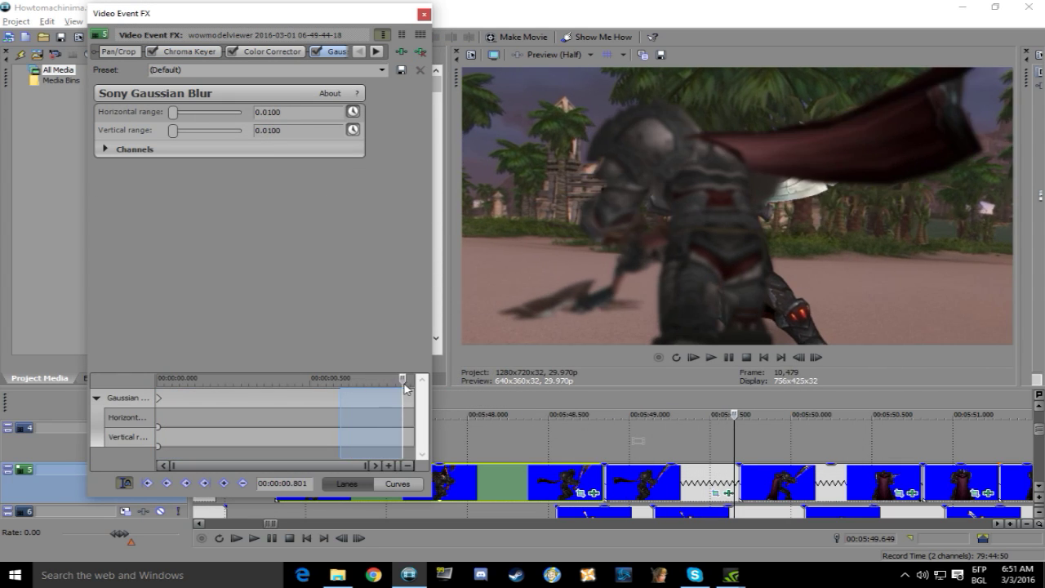
# Add animated Gaussian Blur at 0.0100 to the next character clip starting before 00:05:50, and play back the sequence.
pyautogui.click(912, 492)
pyautogui.click(401, 52)
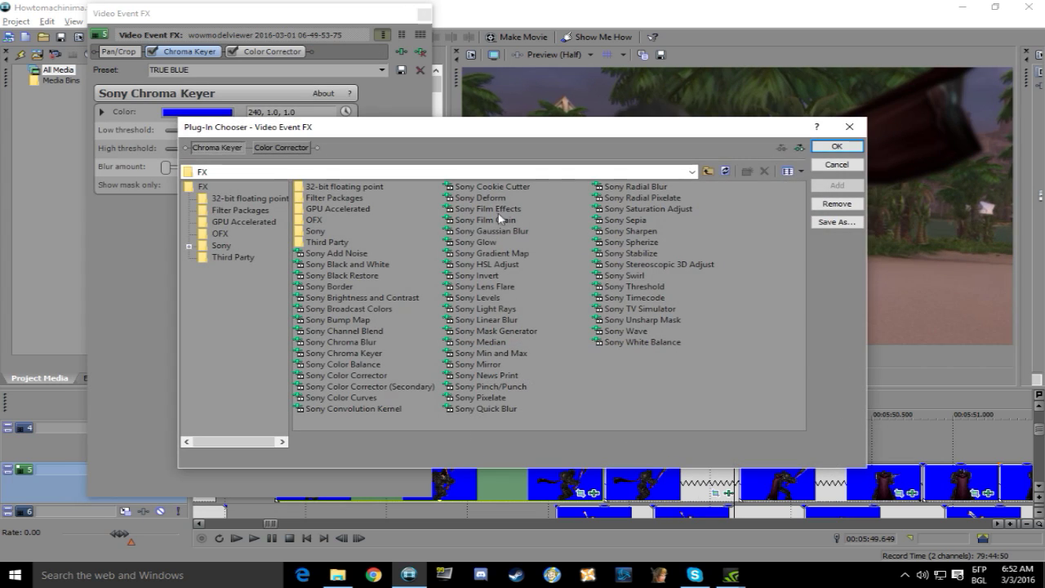
pyautogui.doubleClick(487, 231)
pyautogui.click(837, 146)
pyautogui.click(353, 111)
pyautogui.click(227, 381)
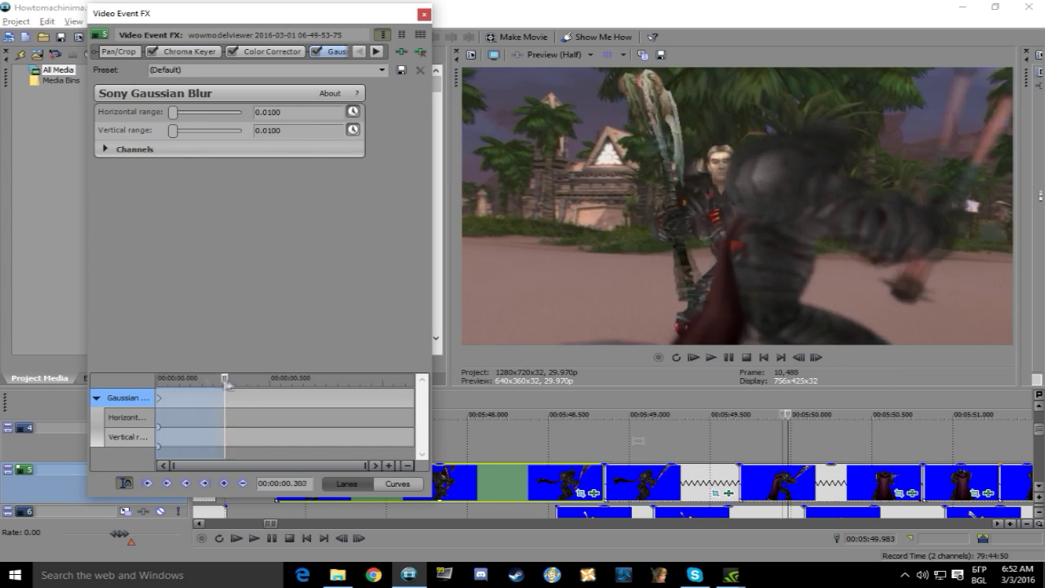
pyautogui.moveTo(227, 382); pyautogui.dragTo(406, 393)
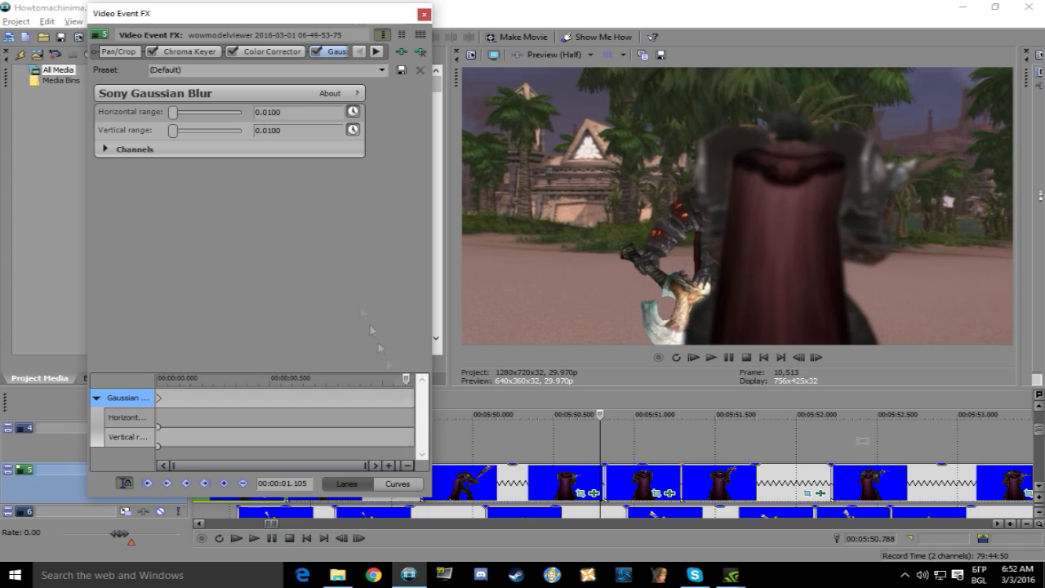
pyautogui.click(710, 356)
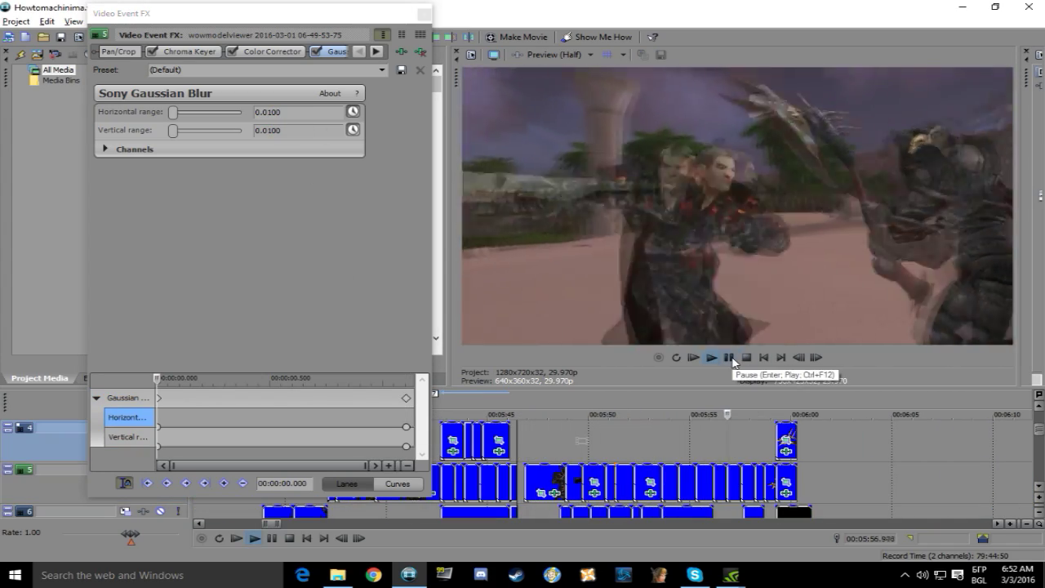
pyautogui.click(731, 359)
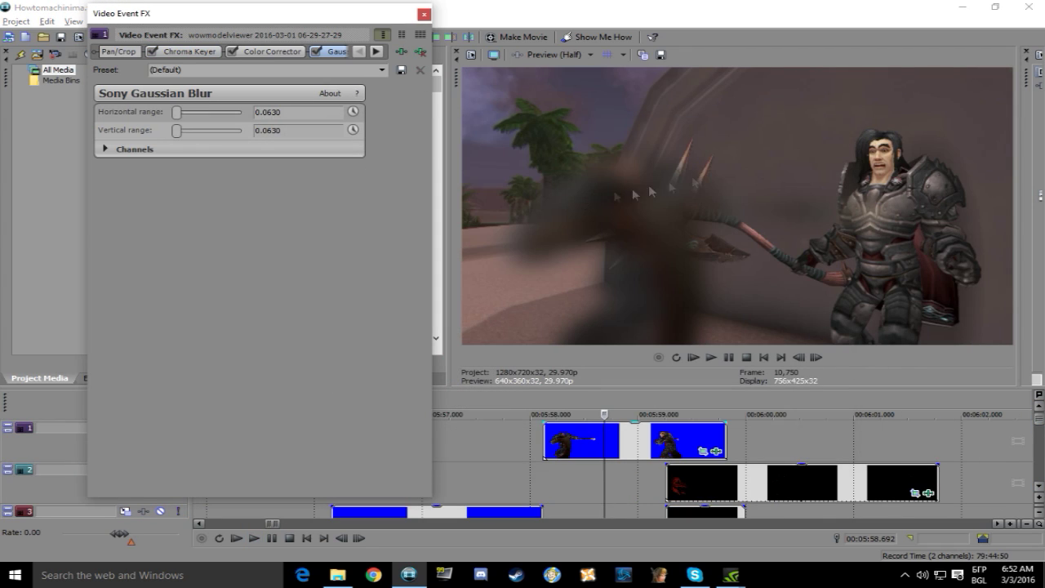
# Keyframe the track 1 foreground character's Gaussian Blur down to 0.0100 in both directions, close the effect settings, and save the project.
pyautogui.click(351, 129)
pyautogui.moveTo(238, 382); pyautogui.dragTo(329, 384)
pyautogui.moveTo(281, 113); pyautogui.dragTo(268, 130)
pyautogui.write('1313')
pyautogui.press('Return')
pyautogui.moveTo(328, 383); pyautogui.dragTo(414, 387)
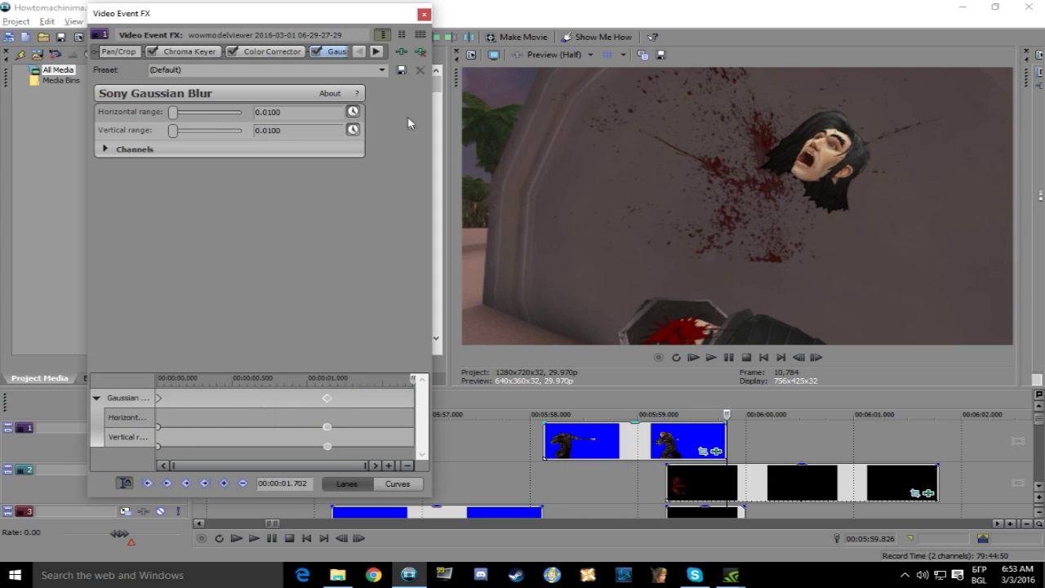
pyautogui.click(424, 15)
pyautogui.click(60, 38)
pyautogui.click(410, 449)
pyautogui.scroll(-8, 426, 454)
pyautogui.scroll(-4, 426, 454)
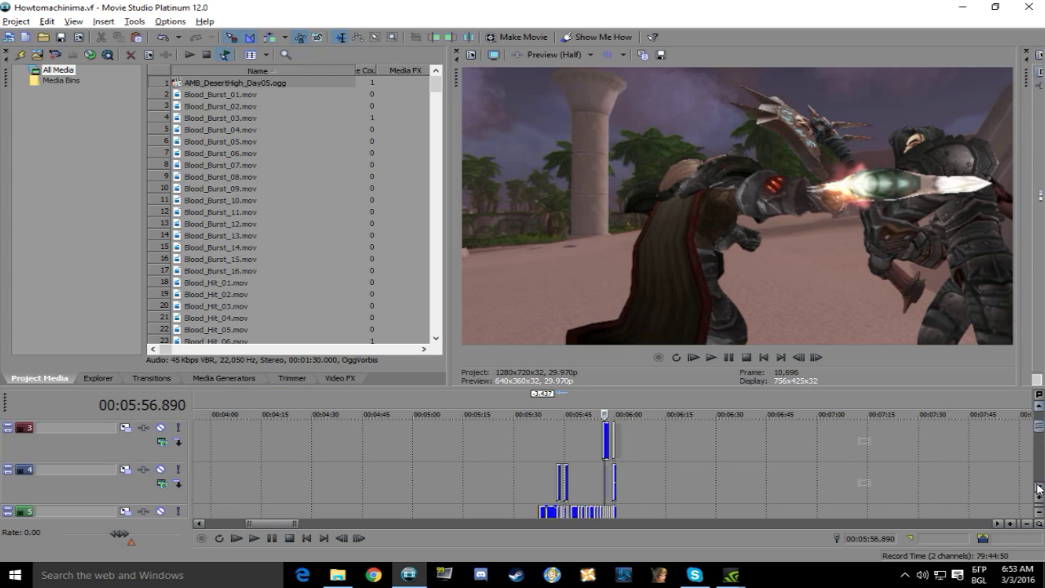
pyautogui.scroll(4, 387, 480)
pyautogui.click(387, 481)
pyautogui.scroll(4, 388, 481)
# Launch Fraps and WoW Model Viewer, allow both to run, and load the game's model data.
pyautogui.click(444, 575)
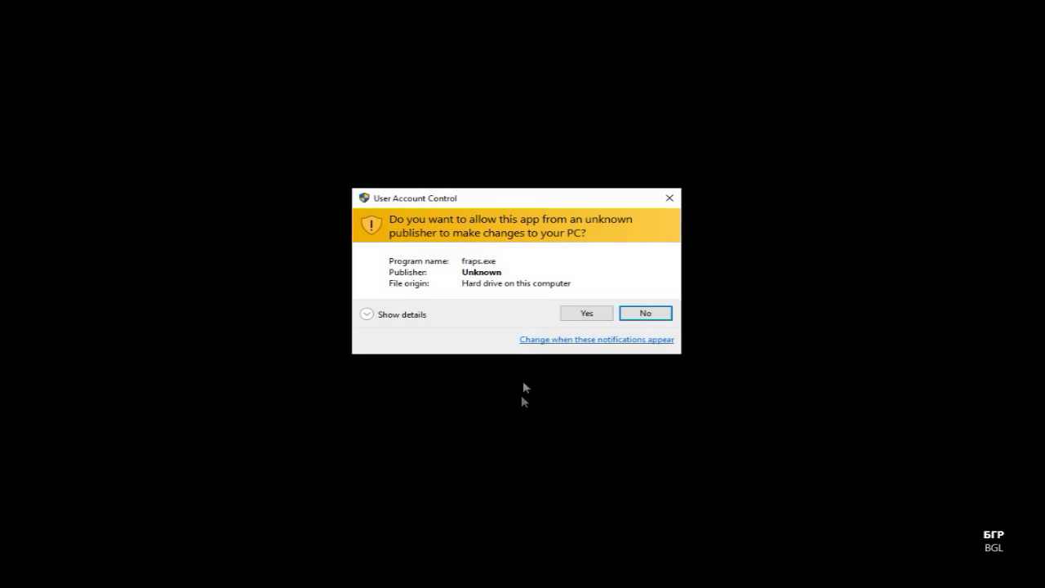
pyautogui.click(593, 314)
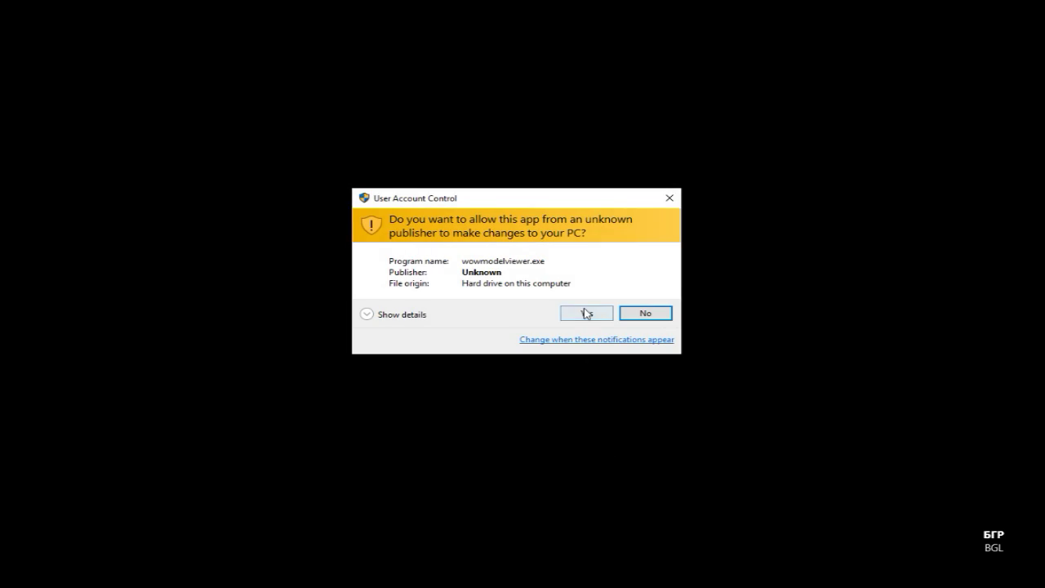
pyautogui.click(587, 312)
pyautogui.press('Return')
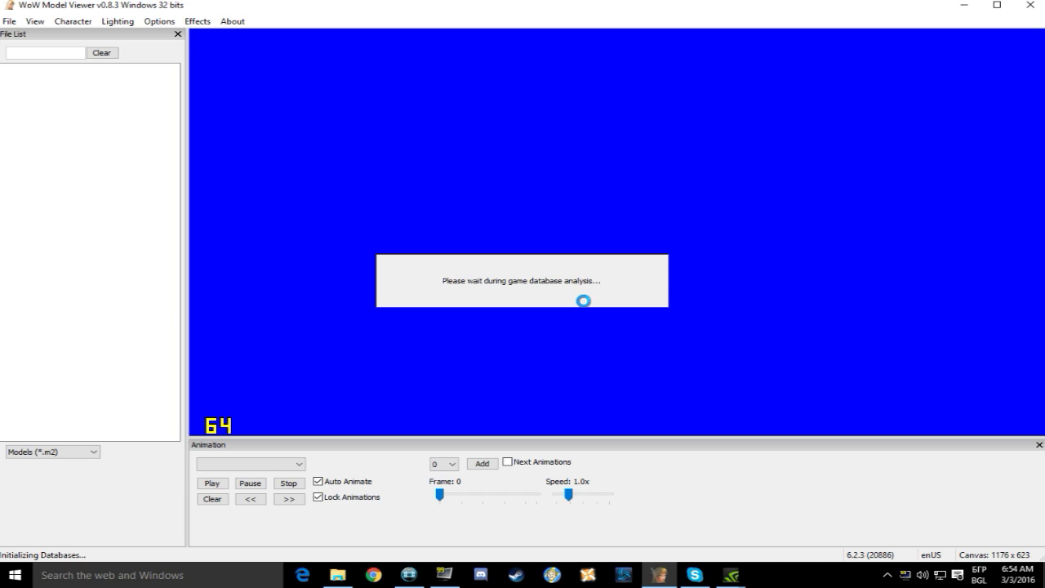
# Change the model viewer's background color to black.
pyautogui.click(35, 24)
pyautogui.click(84, 160)
pyautogui.click(19, 140)
pyautogui.click(33, 230)
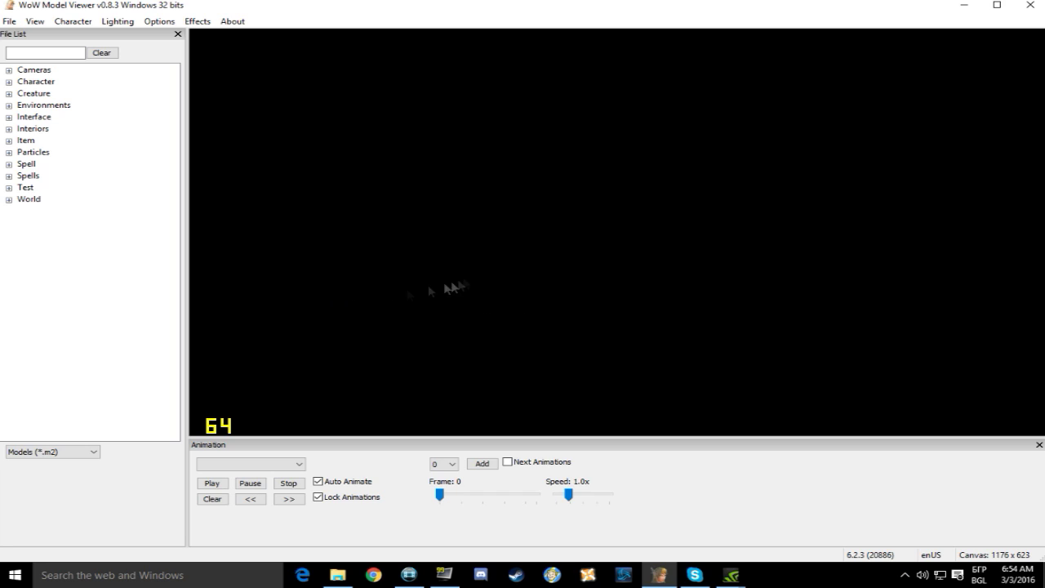
# Browse the Spells models, filter the list by "strike", and preview the warrior and death knight strike effects.
pyautogui.click(9, 176)
pyautogui.moveTo(173, 108); pyautogui.dragTo(139, 269)
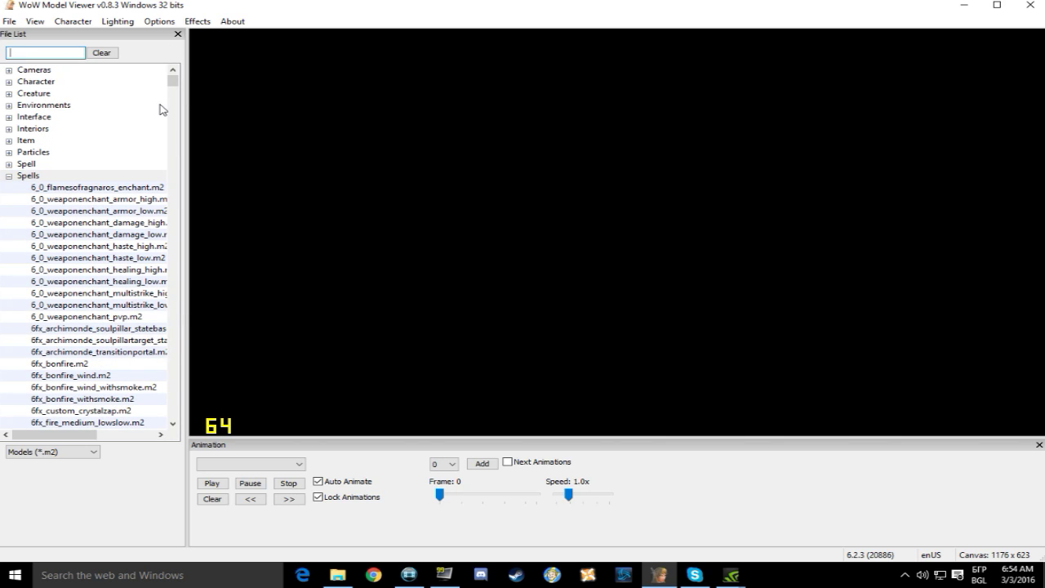
pyautogui.write('strike')
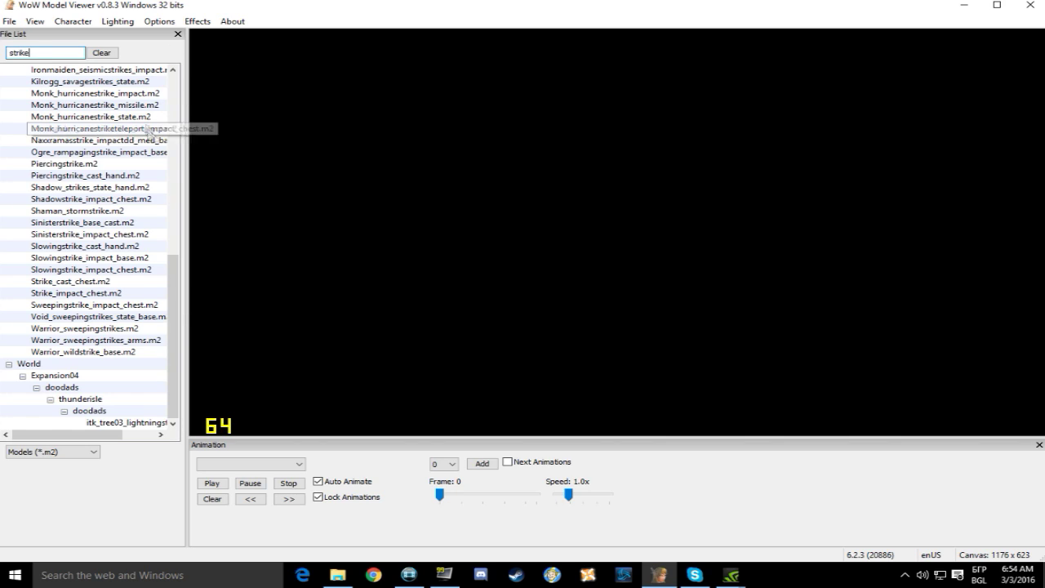
pyautogui.click(131, 352)
pyautogui.moveTo(173, 342); pyautogui.dragTo(183, 189)
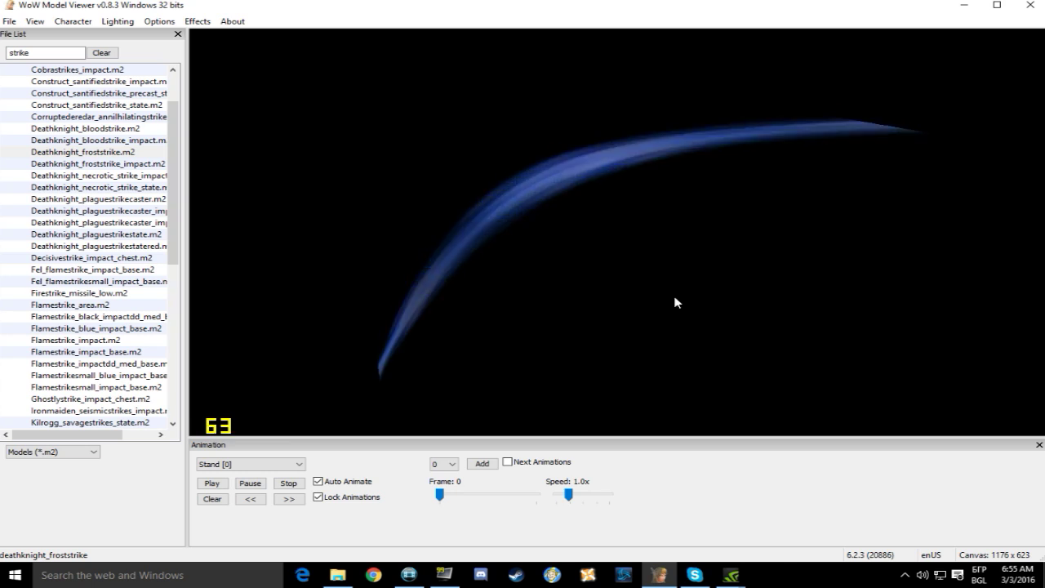
pyautogui.click(151, 235)
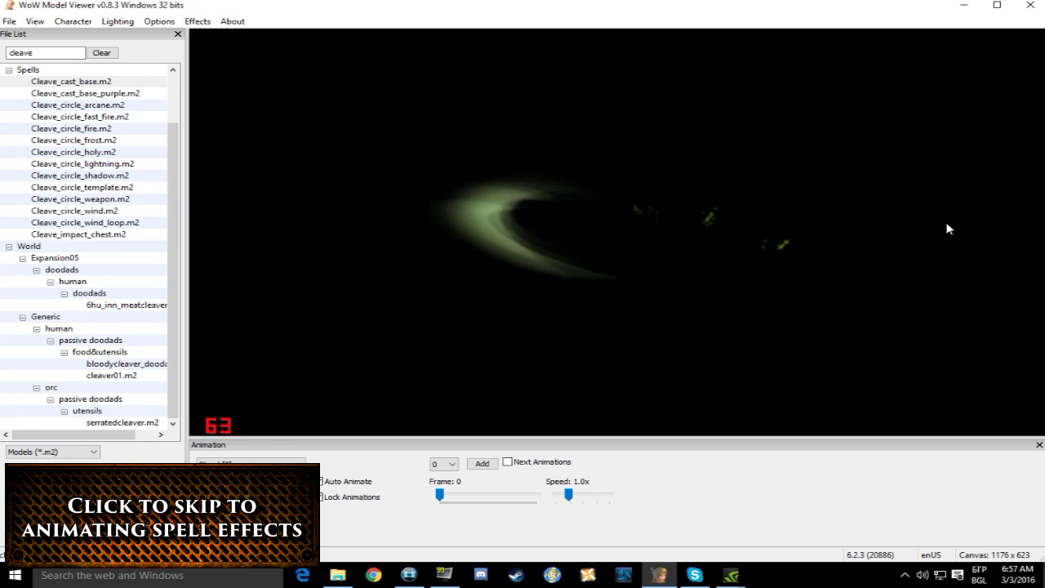
# Preview the cleave spell models, including the template, wind loop, impact chest, frost, fire, fast fire, arcane and purple cast variants.
pyautogui.click(147, 189)
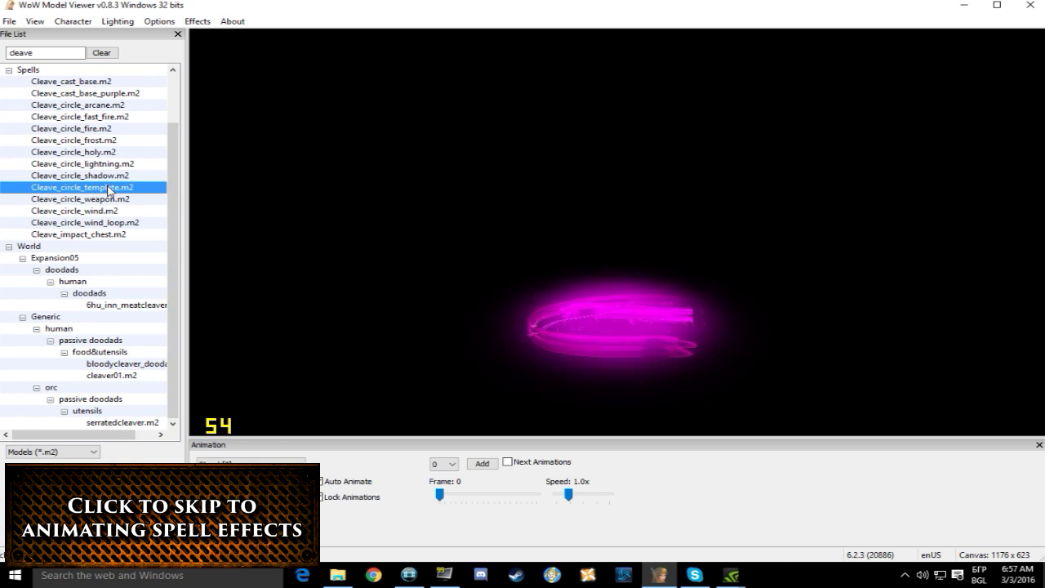
pyautogui.click(131, 223)
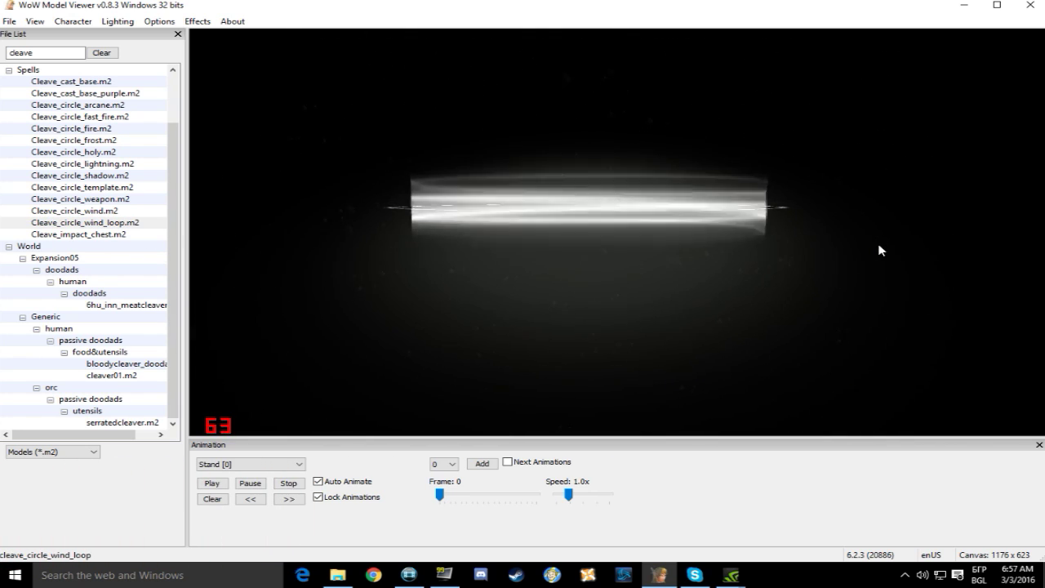
pyautogui.click(110, 234)
pyautogui.click(84, 141)
pyautogui.click(82, 128)
pyautogui.click(90, 117)
pyautogui.click(98, 104)
pyautogui.click(106, 93)
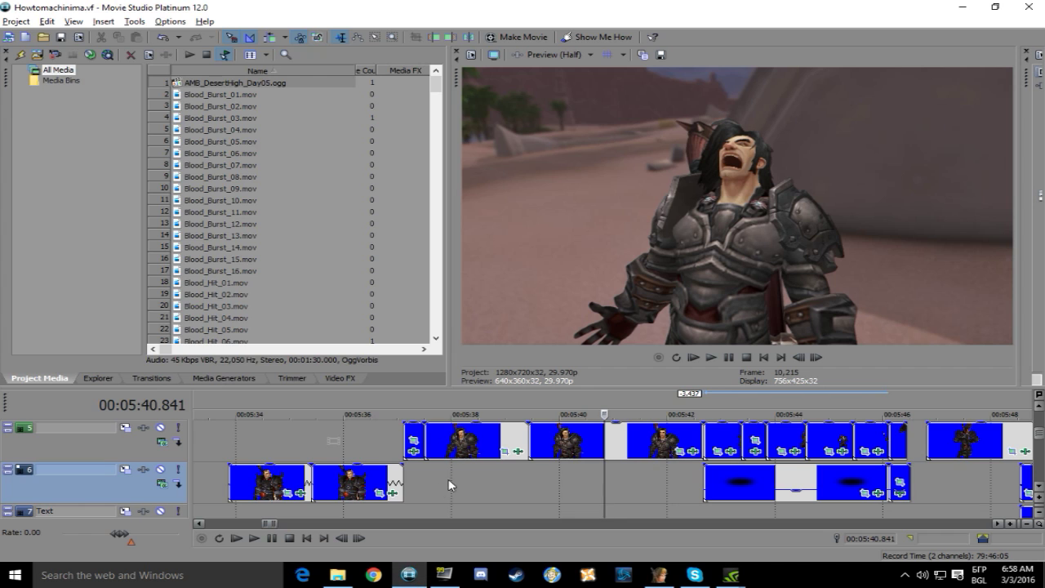
# Import the newest wowmodelviewer spell recordings from the Raw files folder into Movie Studio.
pyautogui.click(16, 22)
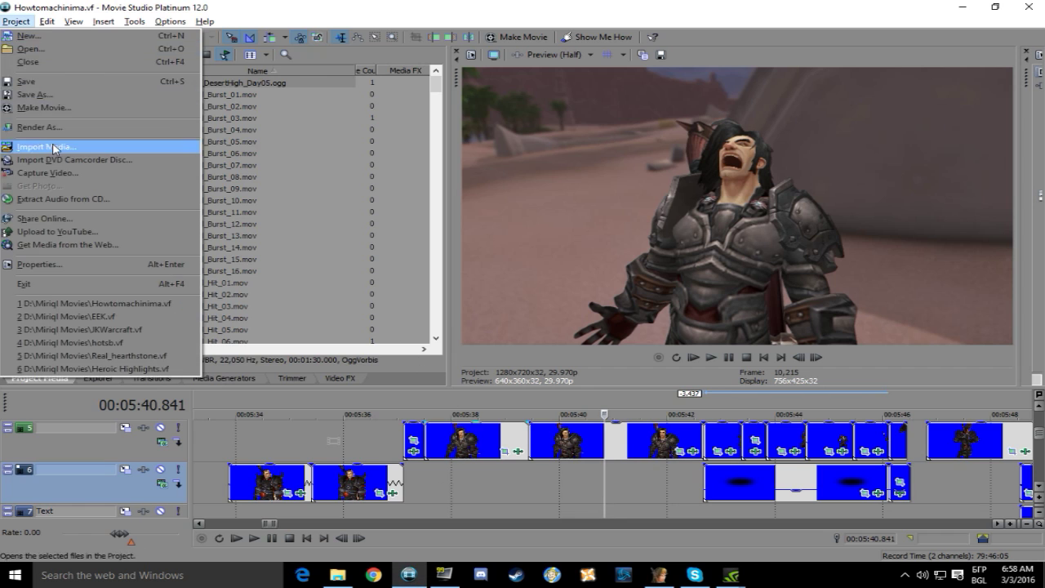
pyautogui.click(74, 145)
pyautogui.press('BackSpace')
pyautogui.press('BackSpace')
pyautogui.press('BackSpace')
pyautogui.press('BackSpace')
pyautogui.doubleClick(445, 274)
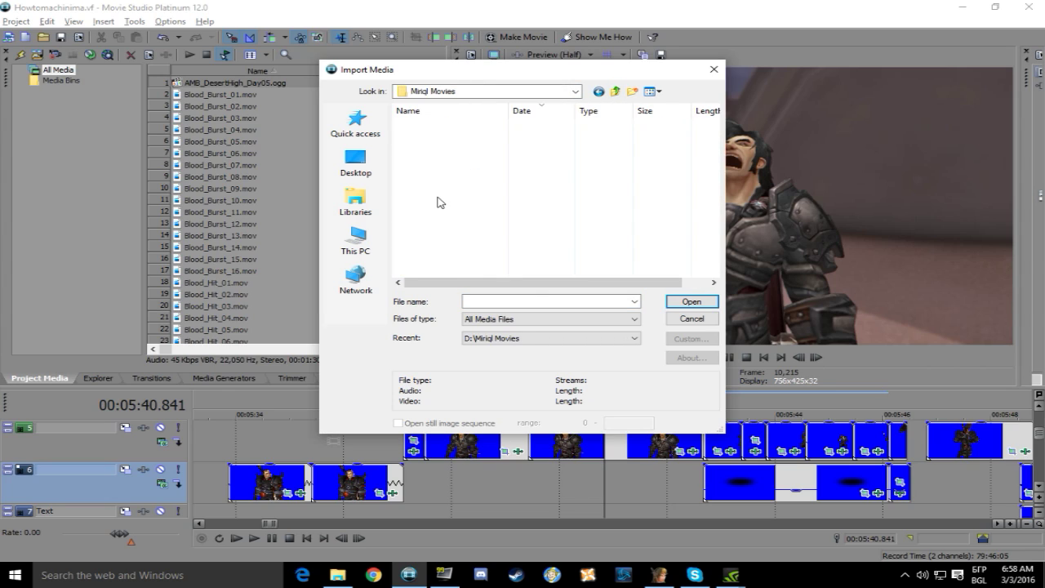
pyautogui.doubleClick(437, 213)
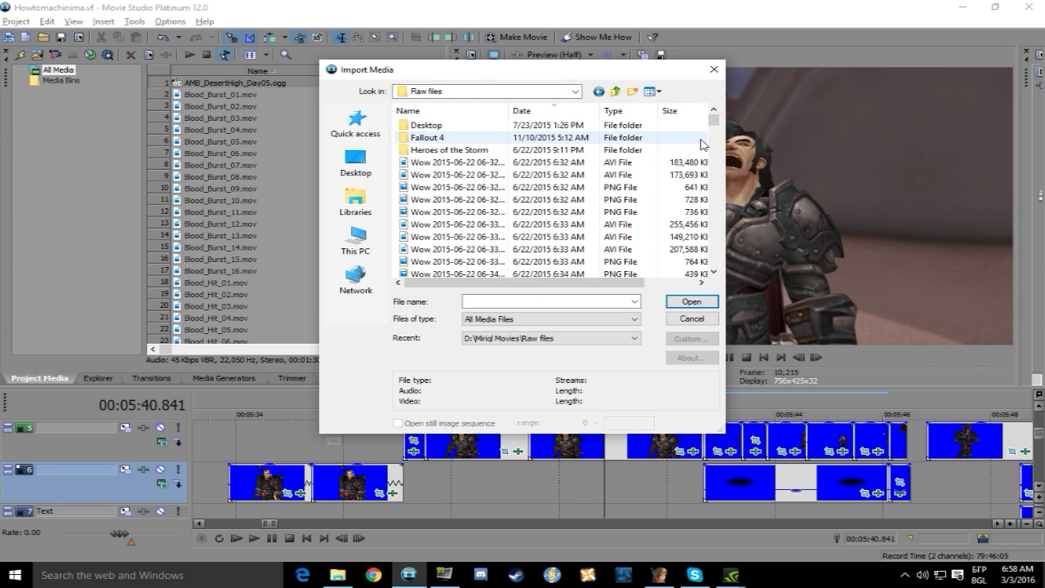
pyautogui.click(482, 163)
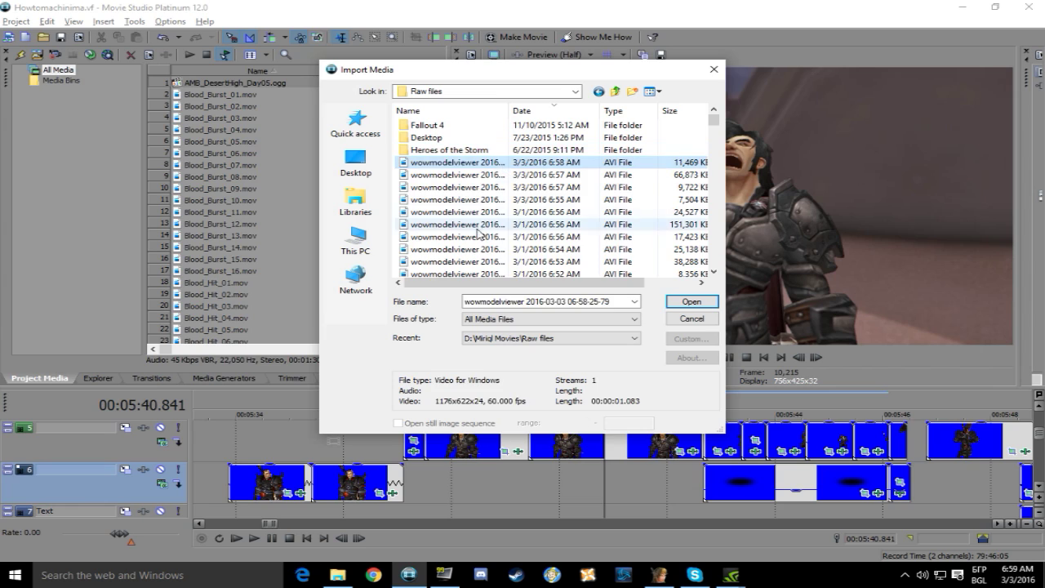
pyautogui.keyDown('shift'); pyautogui.click(481, 212); pyautogui.keyUp('shift')
pyautogui.click(692, 302)
# Review the newly imported wowmodelviewer recordings at the end of the project media list.
pyautogui.moveTo(436, 85); pyautogui.dragTo(436, 337)
pyautogui.click(337, 282)
pyautogui.click(339, 294)
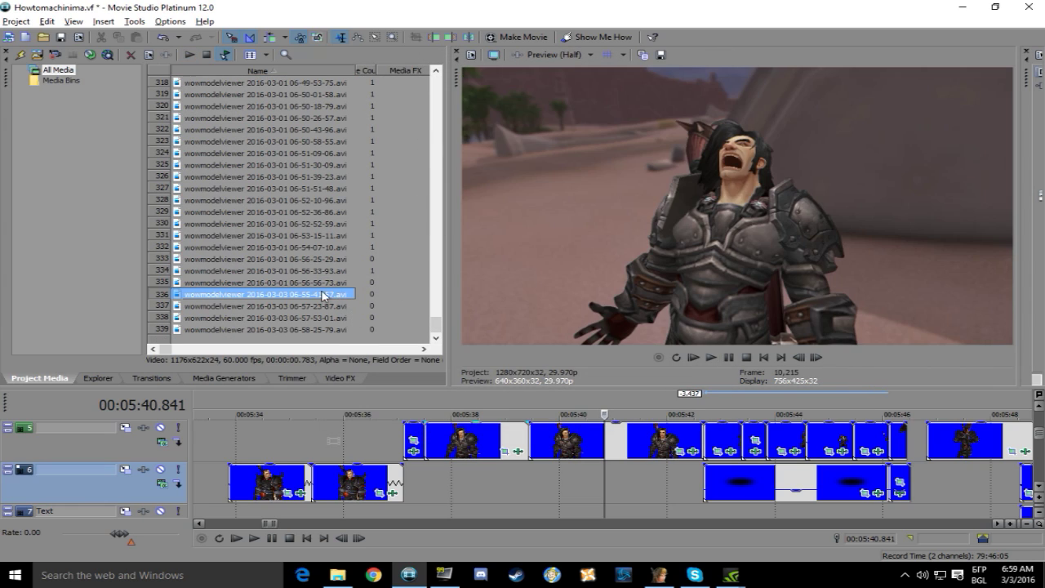
pyautogui.click(341, 306)
pyautogui.click(342, 318)
pyautogui.click(341, 330)
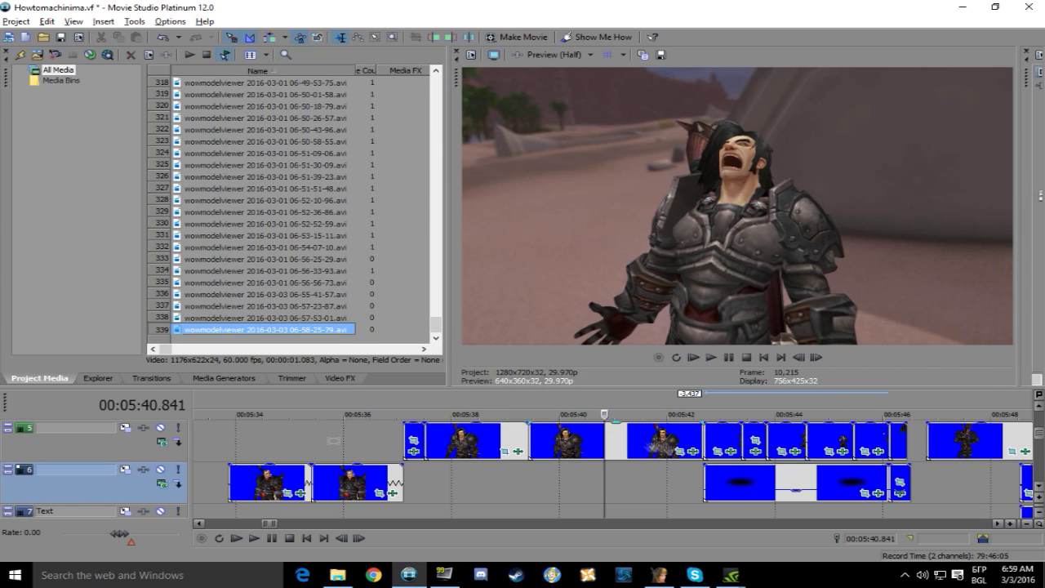
# Select the run of fighting character clips around 00:05:49 on track 5 and move them up to track 4.
pyautogui.click(1039, 407)
pyautogui.click(912, 438)
pyautogui.scroll(-2, 927, 438)
pyautogui.click(729, 445)
pyautogui.scroll(6, 729, 444)
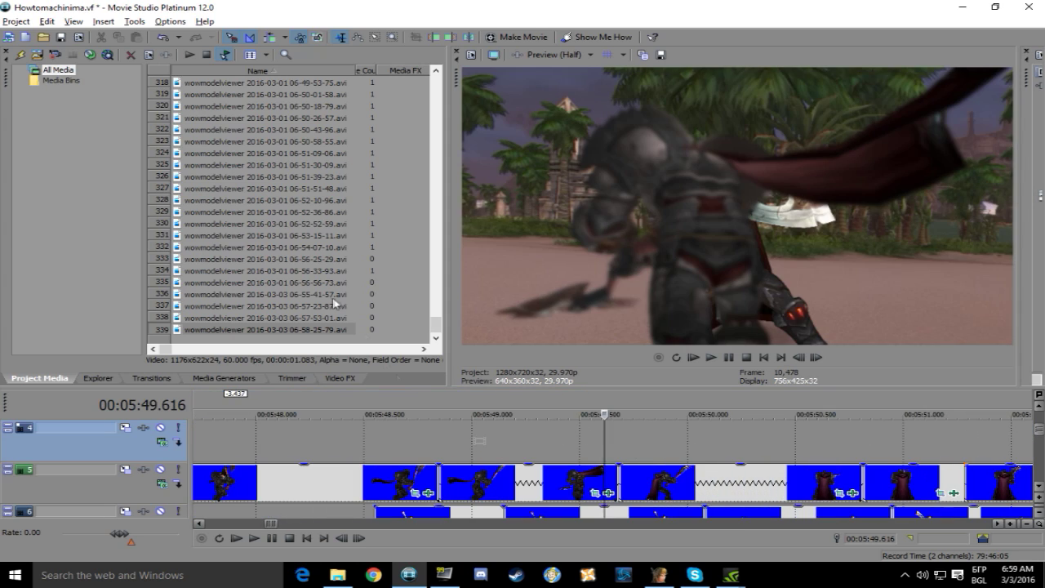
pyautogui.click(411, 482)
pyautogui.keyDown('shift'); pyautogui.click(660, 481); pyautogui.keyUp('shift')
pyautogui.moveTo(660, 481); pyautogui.dragTo(659, 445)
pyautogui.click(337, 283)
pyautogui.moveTo(338, 306); pyautogui.dragTo(598, 481)
pyautogui.click(619, 481)
pyautogui.click(340, 378)
pyautogui.click(69, 175)
pyautogui.scroll(-2, 269, 180)
pyautogui.doubleClick(260, 171)
pyautogui.click(662, 482)
pyautogui.click(640, 481)
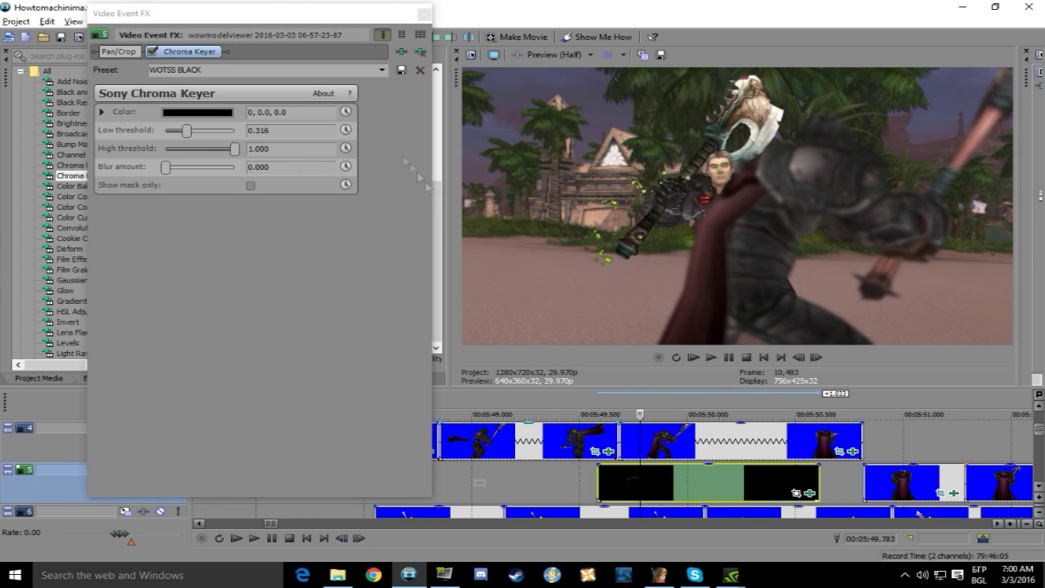
pyautogui.press('Delete')
pyautogui.click(39, 378)
pyautogui.moveTo(326, 294); pyautogui.dragTo(605, 481)
pyautogui.click(340, 378)
pyautogui.moveTo(260, 172); pyautogui.dragTo(655, 481)
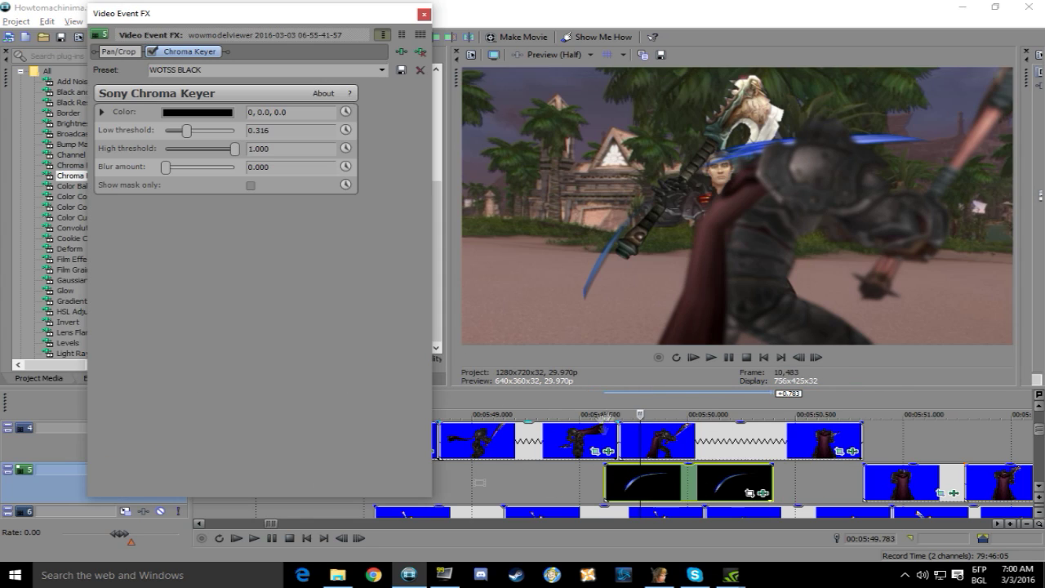
pyautogui.click(424, 14)
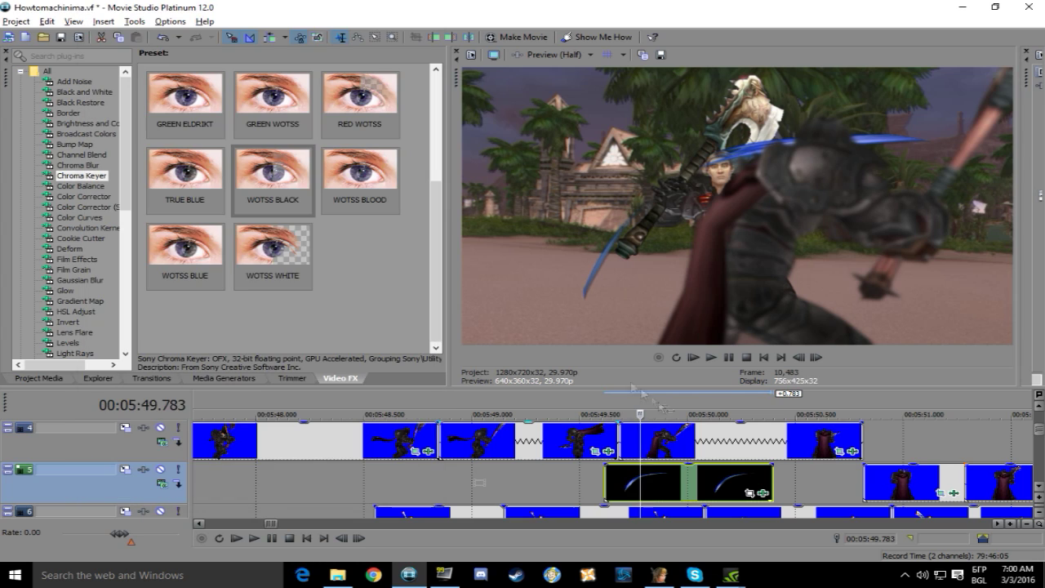
# Play back the shot, trim the blue slash clip's start to 00:05:49.449, and open its Pan/Crop settings.
pyautogui.press('space')
pyautogui.moveTo(556, 479); pyautogui.dragTo(570, 480)
pyautogui.click(700, 493)
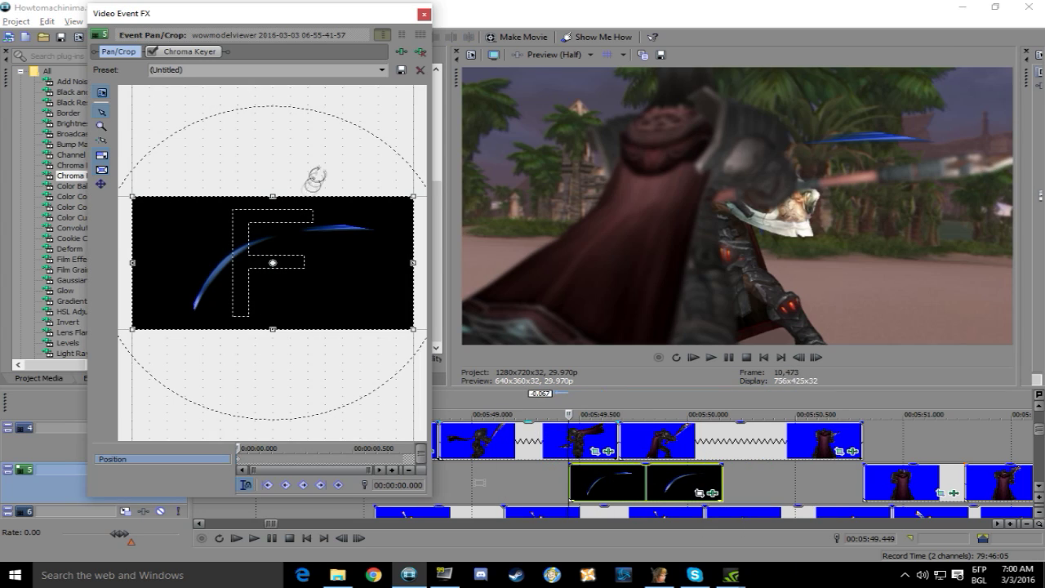
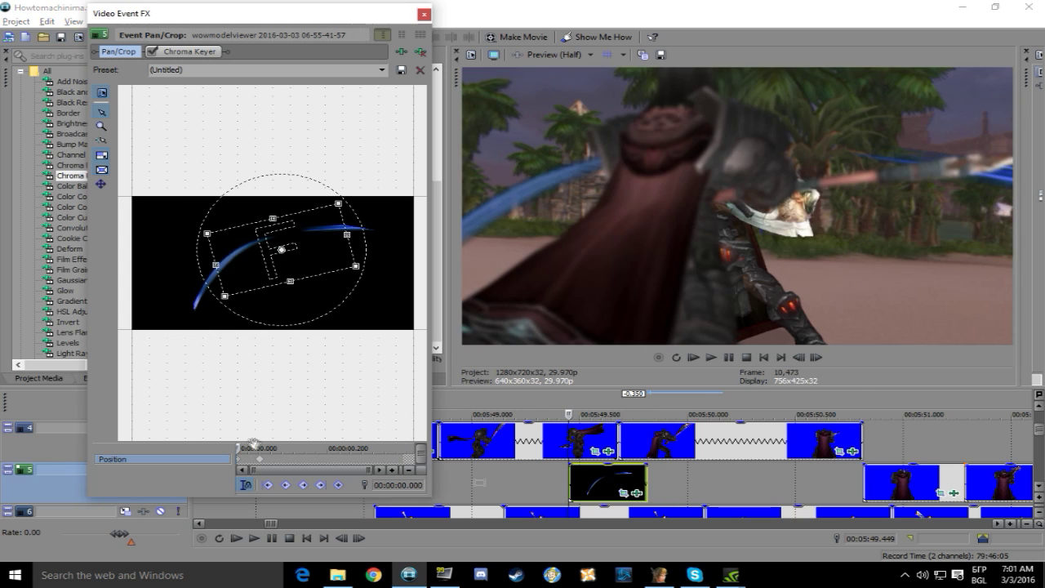
# Delete the slash clip's early Pan/Crop position keyframe and shift the next keyframe slightly earlier.
pyautogui.click(259, 459)
pyautogui.press('Delete')
pyautogui.moveTo(283, 460); pyautogui.dragTo(276, 462)
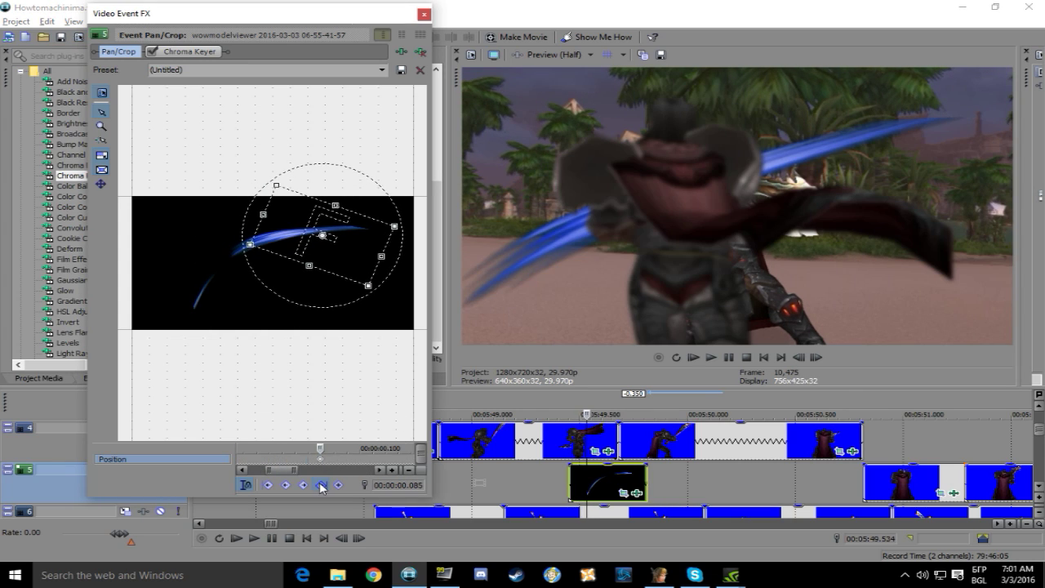
# Add a slightly adjusted Pan/Crop position keyframe at 00:00:00.100 on the blue slash clip and play back the shot.
pyautogui.click(319, 487)
pyautogui.scroll(-3, 287, 489)
pyautogui.click(286, 487)
pyautogui.moveTo(264, 215); pyautogui.dragTo(266, 215)
pyautogui.moveTo(276, 448); pyautogui.dragTo(285, 448)
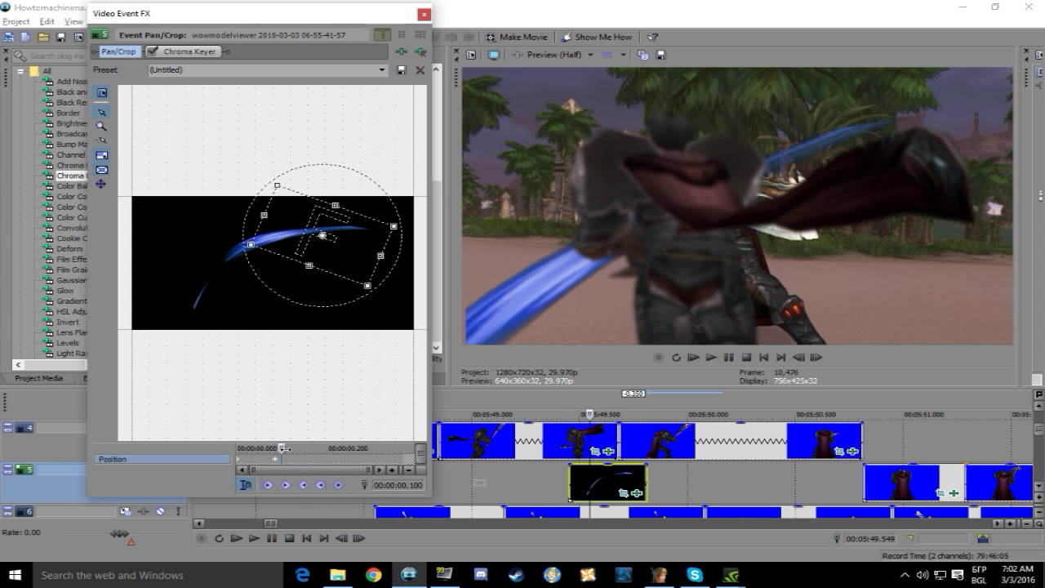
pyautogui.moveTo(275, 449); pyautogui.dragTo(426, 438)
pyautogui.click(711, 357)
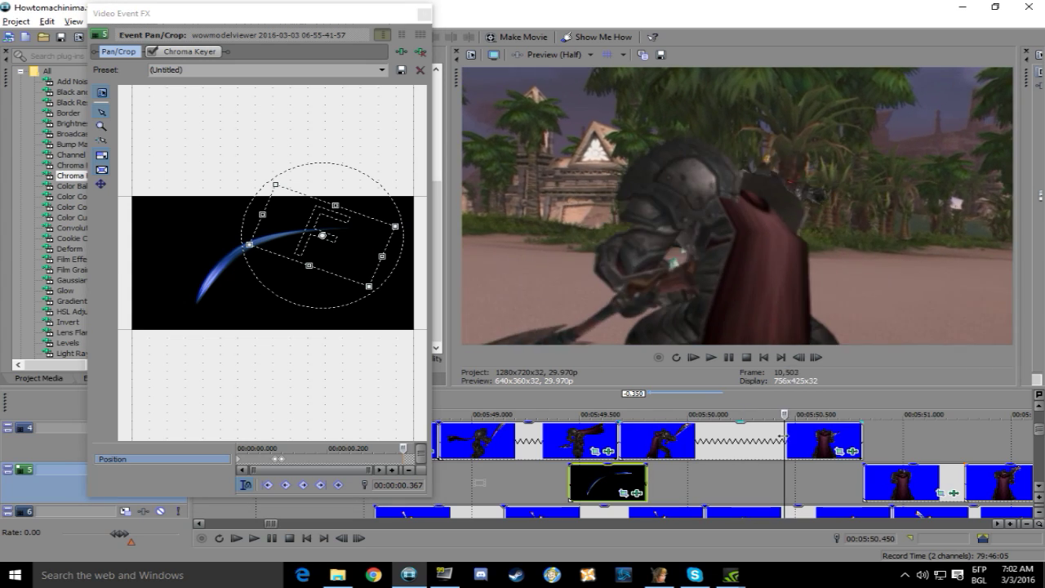
pyautogui.click(576, 439)
pyautogui.press('space')
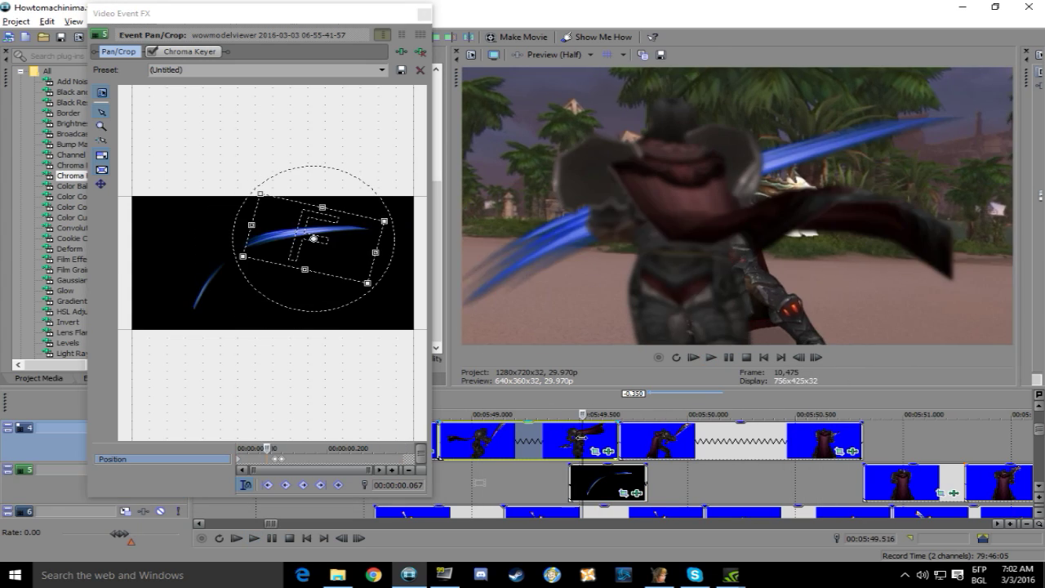
# Add a circular Cookie Cutter effect to the blue slash clip, reduce its size to 0.411 and reposition its center.
pyautogui.click(189, 51)
pyautogui.click(401, 51)
pyautogui.doubleClick(505, 189)
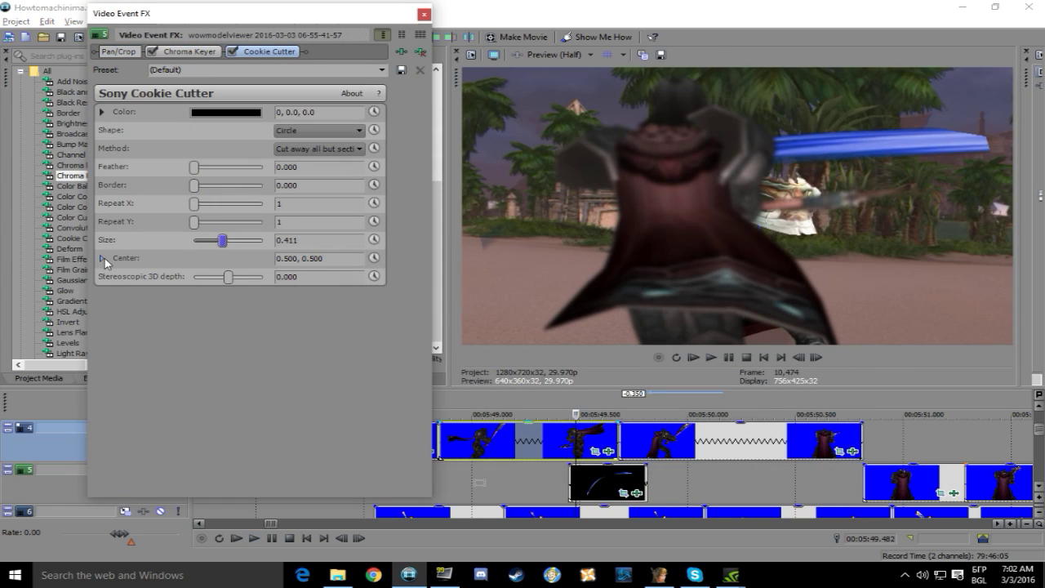
pyautogui.click(102, 258)
pyautogui.click(255, 302)
# Animate the Cookie Cutter's size and center with keyframes on the blue slash clip and play back the result.
pyautogui.click(374, 239)
pyautogui.click(374, 257)
pyautogui.moveTo(187, 386); pyautogui.dragTo(227, 382)
pyautogui.moveTo(259, 245); pyautogui.dragTo(260, 245)
pyautogui.moveTo(228, 381); pyautogui.dragTo(390, 377)
pyautogui.click(710, 357)
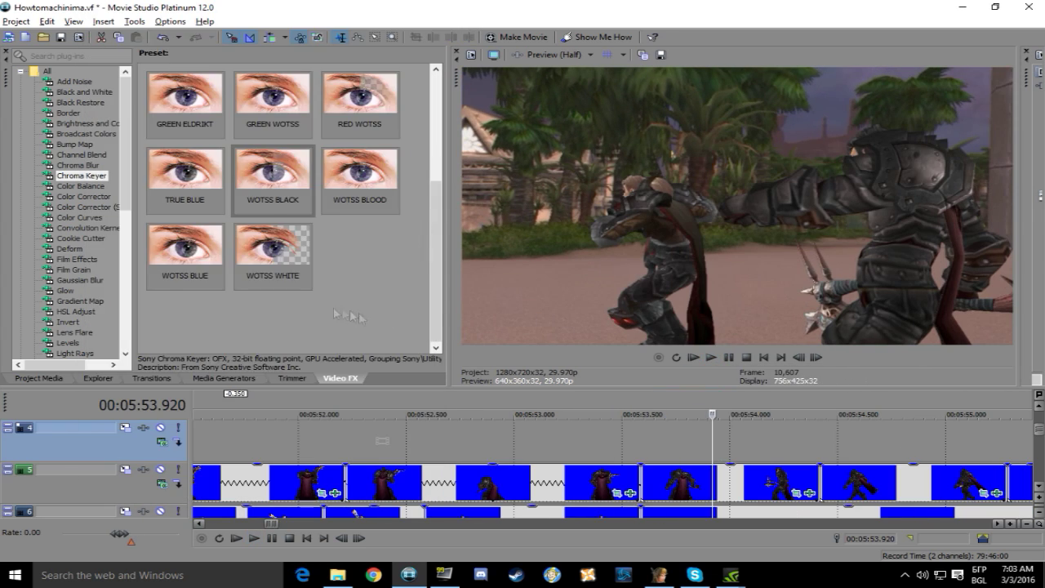
pyautogui.click(39, 377)
pyautogui.click(308, 318)
pyautogui.moveTo(316, 318); pyautogui.dragTo(651, 447)
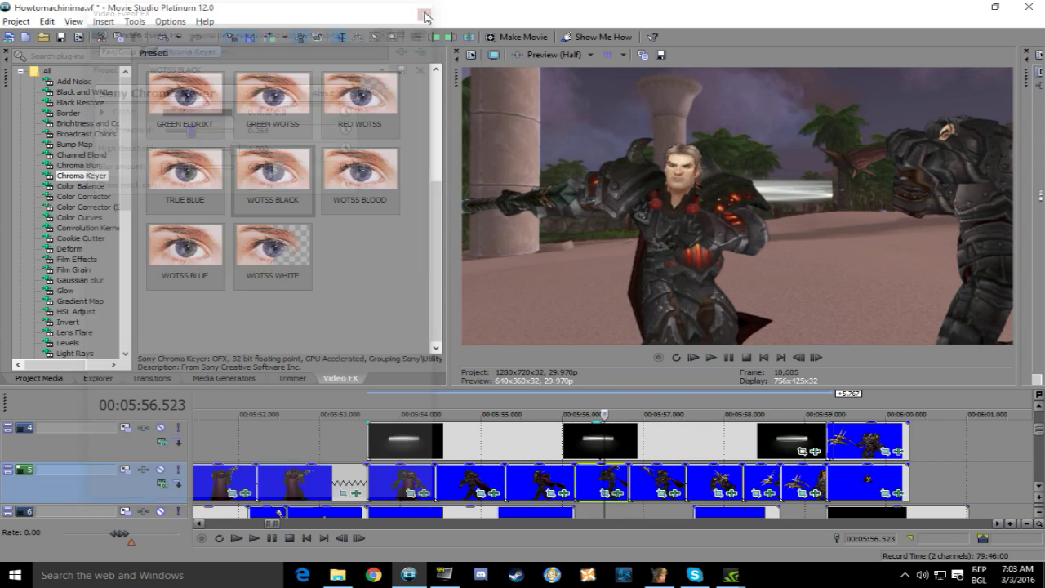
# Trim the start and end of the white beam clip and move it up onto the topmost track.
pyautogui.scroll(3, 435, 429)
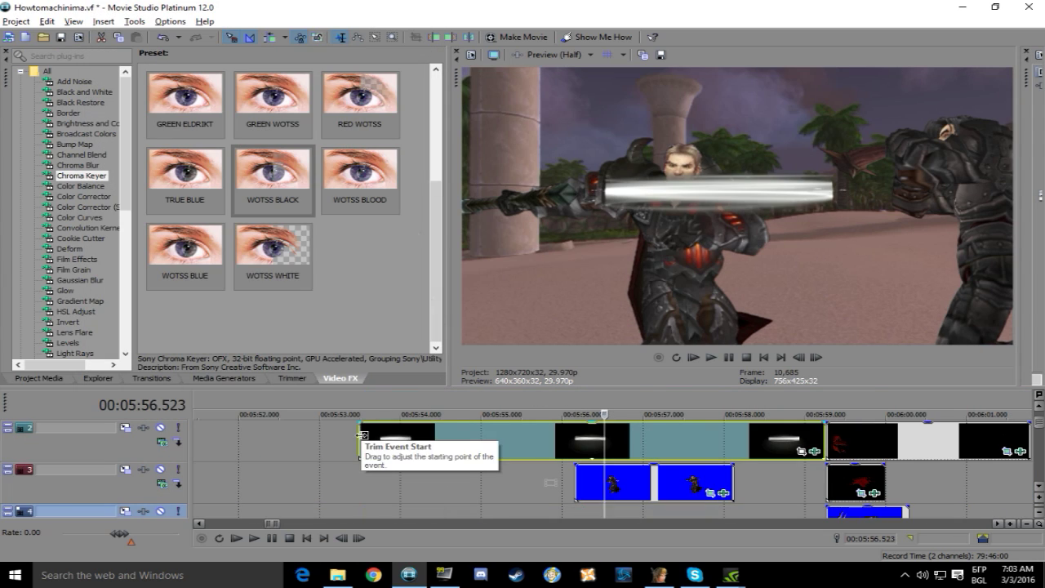
pyautogui.moveTo(362, 435); pyautogui.dragTo(576, 437)
pyautogui.moveTo(823, 441); pyautogui.dragTo(741, 442)
pyautogui.click(733, 444)
pyautogui.scroll(3, 719, 447)
pyautogui.click(550, 443)
pyautogui.moveTo(635, 440); pyautogui.dragTo(614, 441)
pyautogui.moveTo(578, 441); pyautogui.dragTo(567, 414)
# Insert a video track and move the character clip down to track 2, beneath the beam clip's track.
pyautogui.rightClick(581, 479)
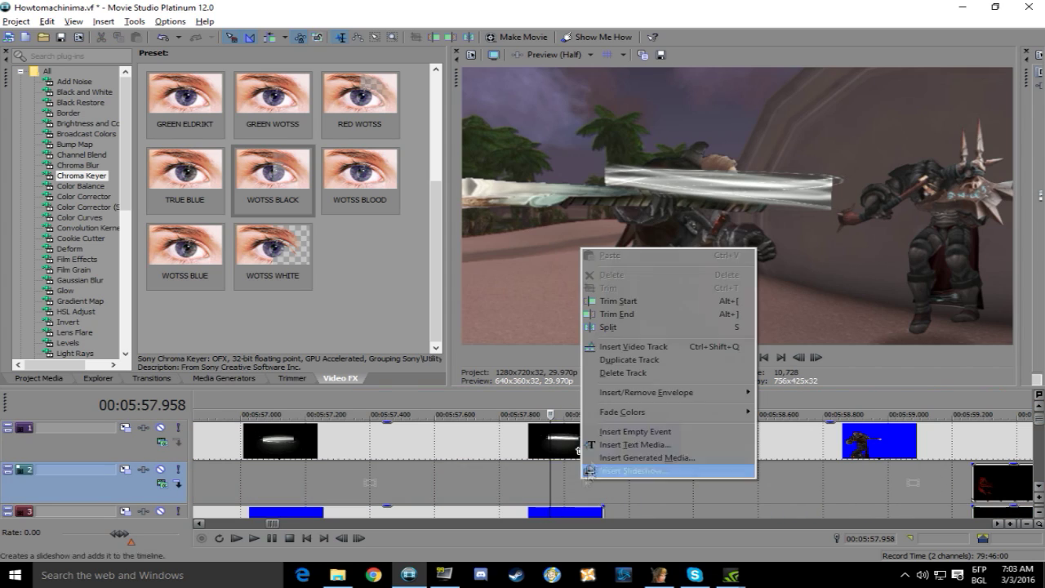
pyautogui.click(633, 347)
pyautogui.moveTo(697, 443); pyautogui.dragTo(697, 483)
# Adjust the white beam clip on track 1 to run from 00:05:53.787 to about 00:05:59.0.
pyautogui.moveTo(604, 445); pyautogui.dragTo(267, 440)
pyautogui.click(568, 447)
pyautogui.scroll(-4, 563, 446)
pyautogui.click(464, 441)
pyautogui.scroll(3, 557, 451)
pyautogui.scroll(-3, 267, 441)
pyautogui.moveTo(1038, 419)
pyautogui.mouseDown()
pyautogui.moveTo(1038, 433)
pyautogui.moveTo(1038, 417)
pyautogui.mouseUp()
pyautogui.click(517, 438)
pyautogui.click(542, 438)
pyautogui.moveTo(605, 439); pyautogui.dragTo(543, 439)
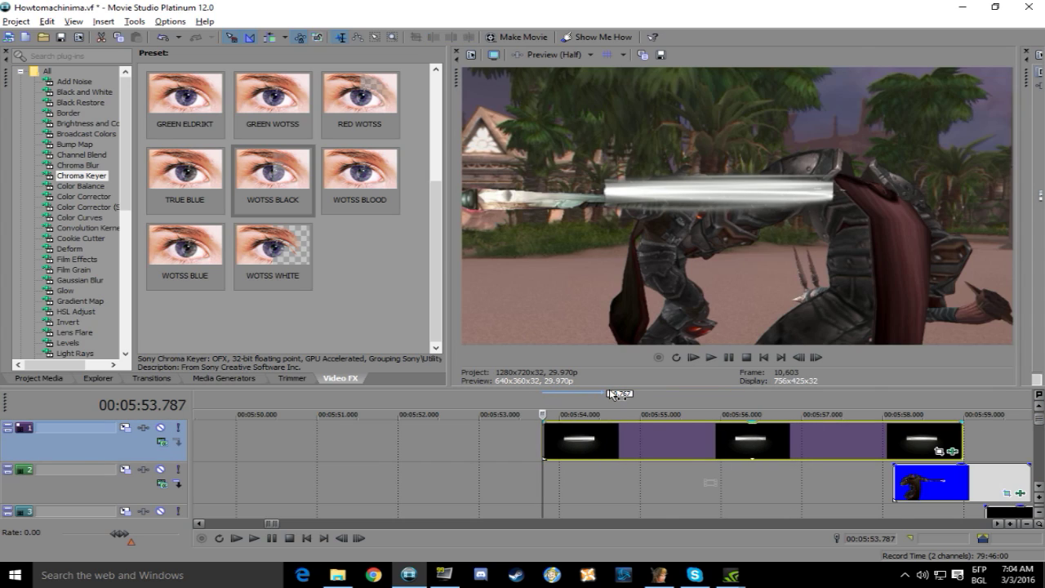
# Shrink and shift the beam clip's starting Pan/Crop frame to line it up with the sword, and play back.
pyautogui.click(939, 451)
pyautogui.moveTo(309, 306); pyautogui.dragTo(323, 267)
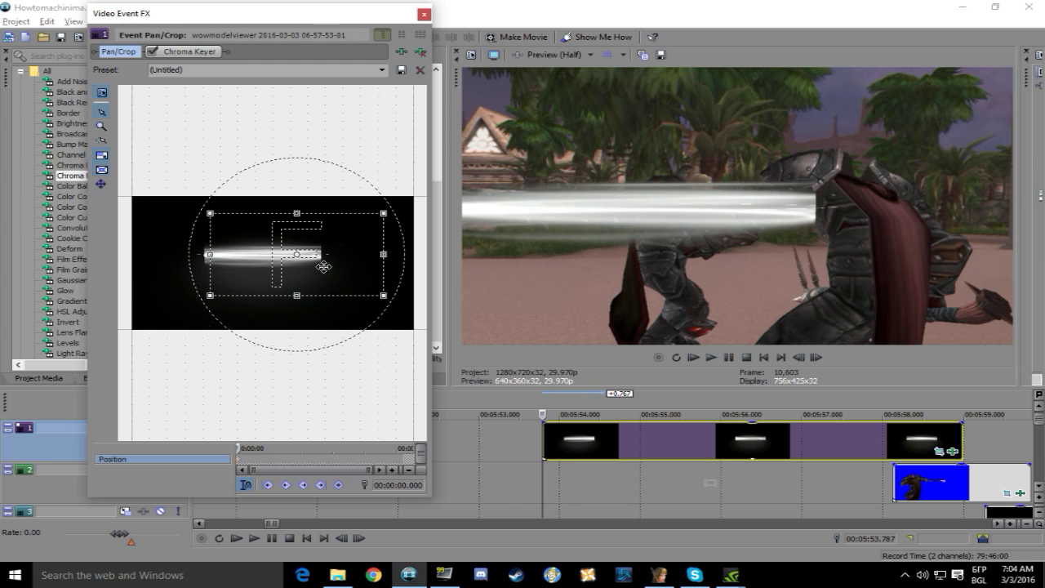
pyautogui.press('space')
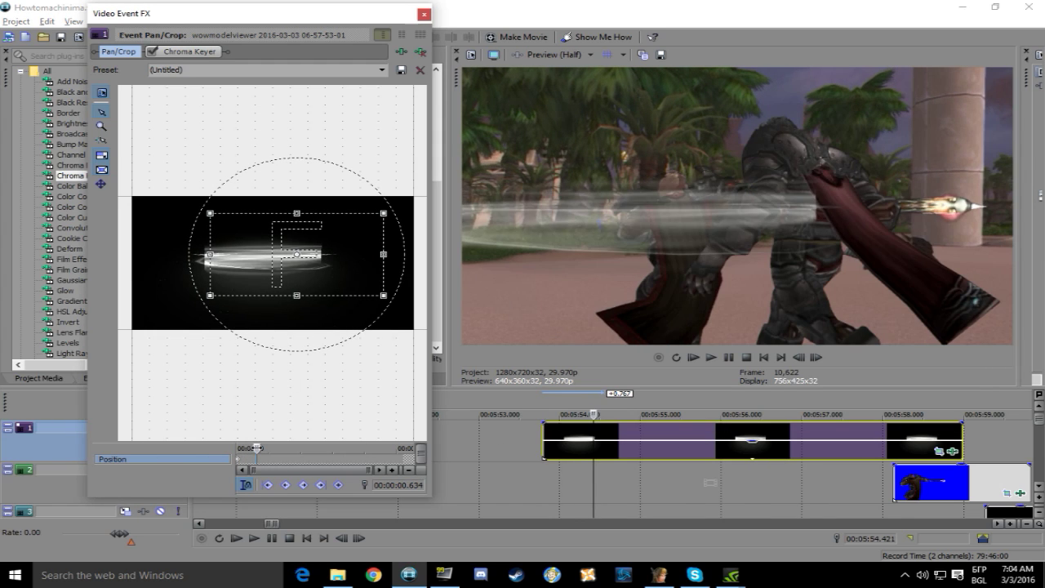
# Keyframe the beam clip's Pan/Crop position at several points so the beam follows the sword through the shot.
pyautogui.moveTo(298, 261); pyautogui.dragTo(301, 261)
pyautogui.moveTo(257, 449); pyautogui.dragTo(256, 448)
pyautogui.moveTo(284, 273); pyautogui.dragTo(294, 273)
pyautogui.moveTo(258, 448); pyautogui.dragTo(401, 448)
pyautogui.moveTo(297, 266); pyautogui.dragTo(299, 268)
# Extend the beam clip's end to about 00:05:59.2, give it a short fade-out, and close its effect settings.
pyautogui.click(976, 438)
pyautogui.scroll(1, 976, 439)
pyautogui.moveTo(604, 415)
pyautogui.mouseDown()
pyautogui.moveTo(509, 415)
pyautogui.moveTo(619, 414)
pyautogui.moveTo(614, 432)
pyautogui.mouseUp()
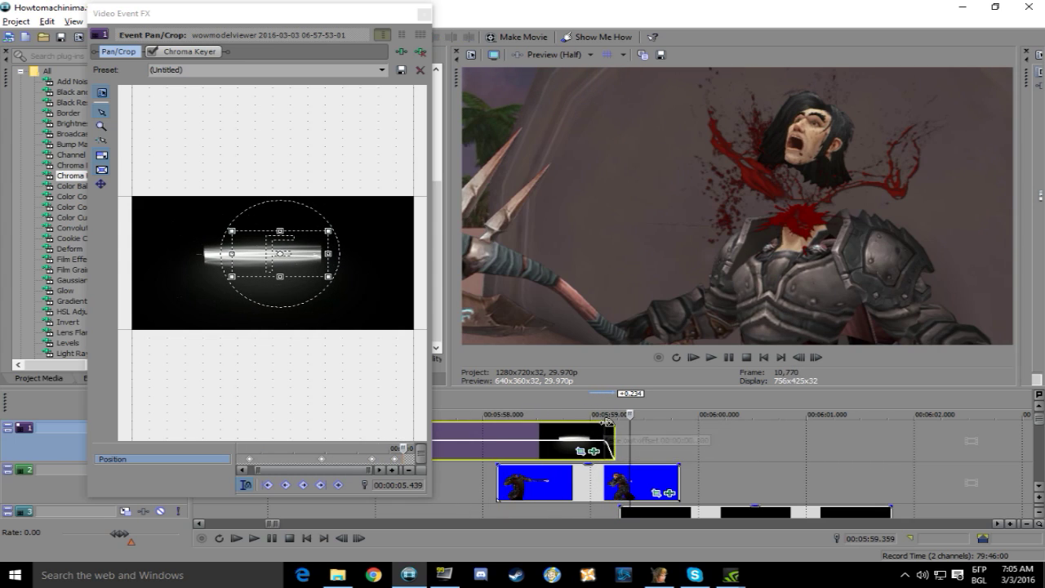
pyautogui.click(424, 14)
pyautogui.click(62, 378)
pyautogui.moveTo(272, 330); pyautogui.dragTo(634, 441)
pyautogui.click(340, 378)
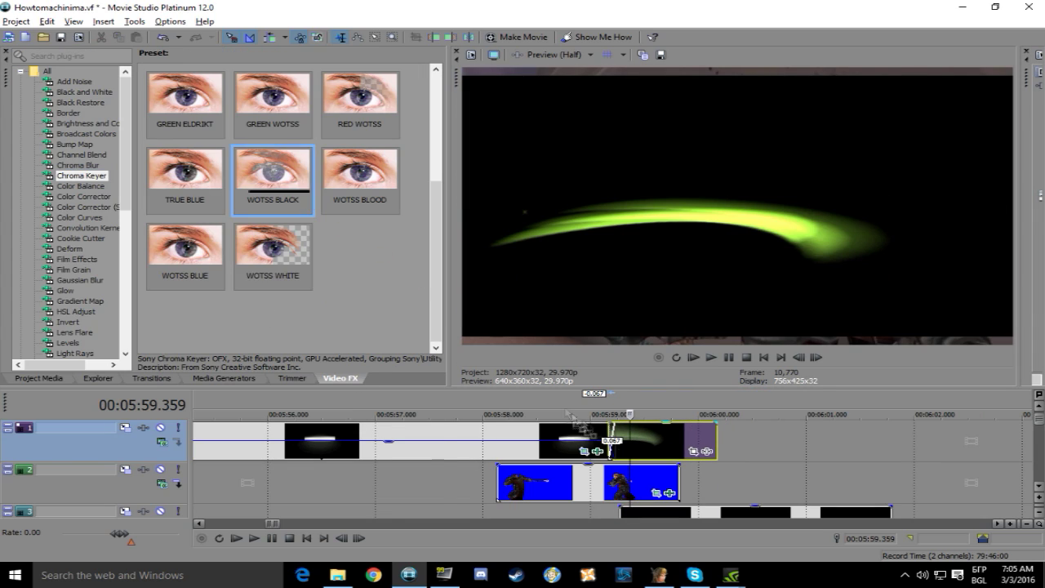
pyautogui.moveTo(575, 422); pyautogui.dragTo(643, 442)
# Reposition the green slash with Pan/Crop over the beheading strike, shorten the clip's end, and play back.
pyautogui.click(695, 452)
pyautogui.click(237, 460)
pyautogui.moveTo(340, 216); pyautogui.dragTo(332, 236)
pyautogui.click(269, 460)
pyautogui.moveTo(293, 279)
pyautogui.mouseDown()
pyautogui.moveTo(363, 208)
pyautogui.moveTo(289, 266)
pyautogui.mouseUp()
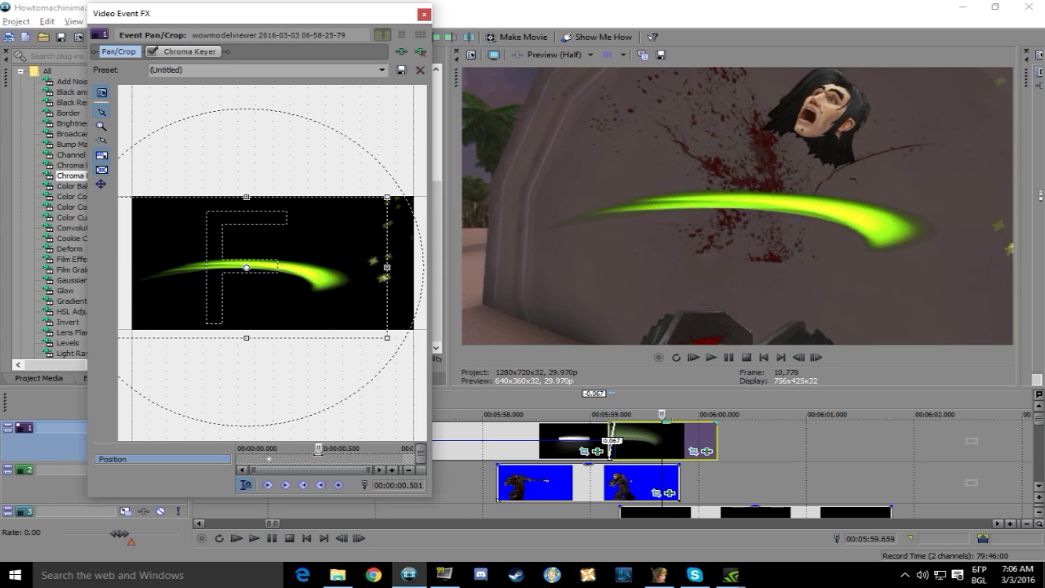
pyautogui.press('space')
pyautogui.click(711, 357)
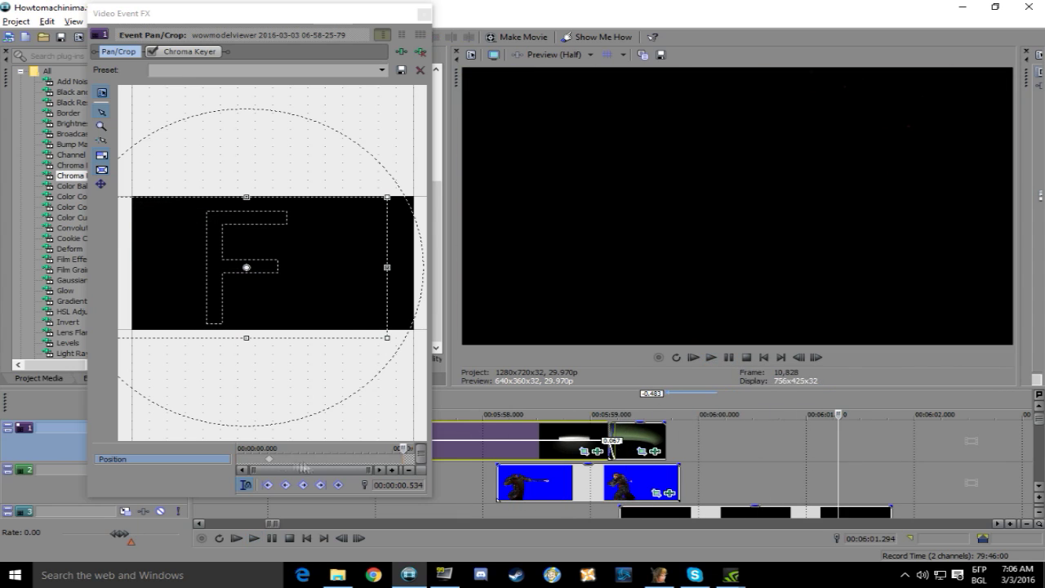
# Shrink and shift the green slash's Pan/Crop frame at its 00:00:00.105 keyframe and play back the shot.
pyautogui.click(268, 458)
pyautogui.moveTo(286, 283); pyautogui.dragTo(293, 286)
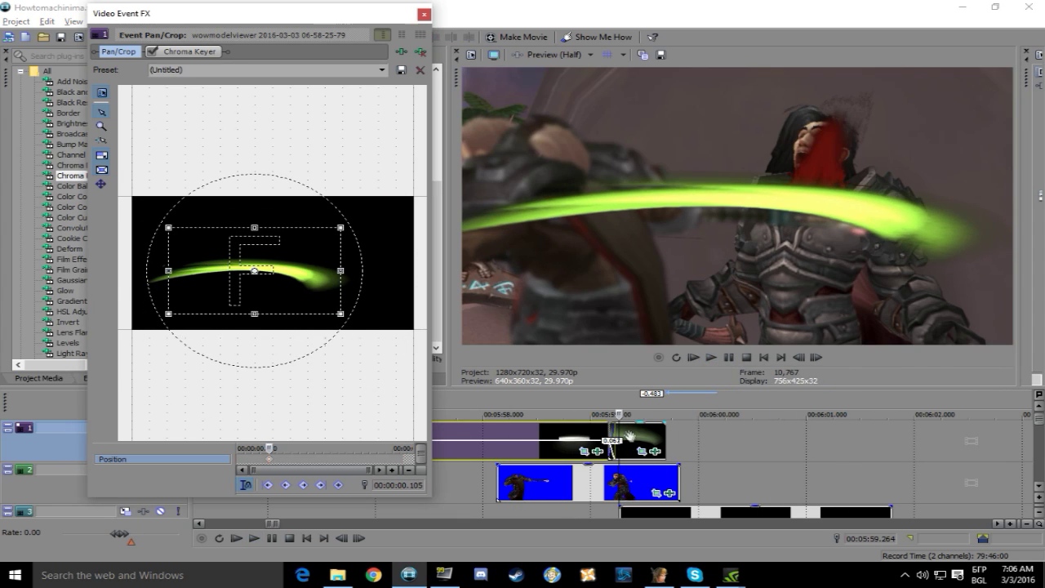
pyautogui.click(711, 356)
# Layer the green slash clip on track 3 beneath the character clip on track 2, and close the effect settings.
pyautogui.rightClick(711, 514)
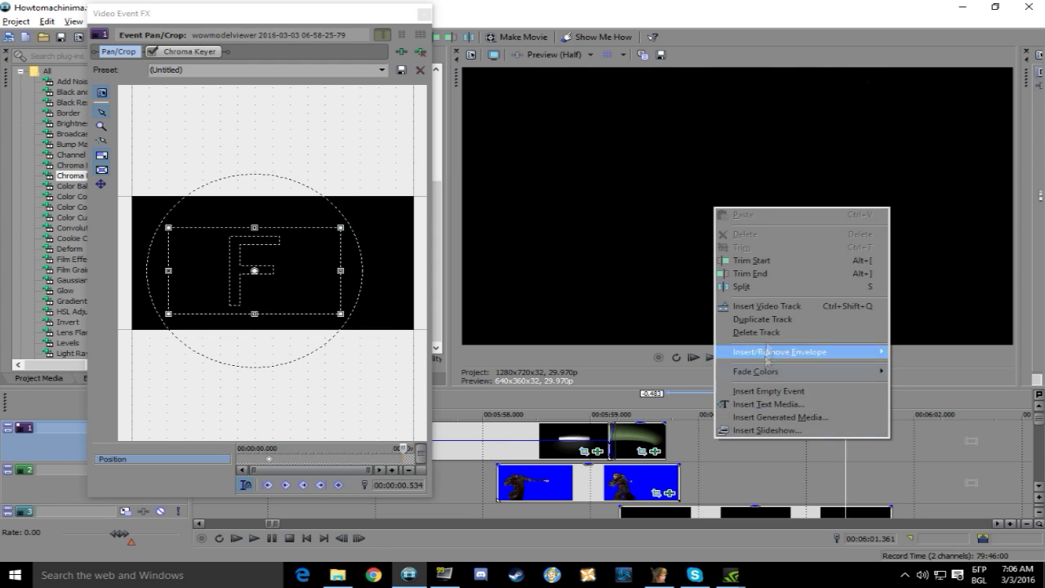
pyautogui.click(784, 380)
pyautogui.hotkey('ctrl', 'z')
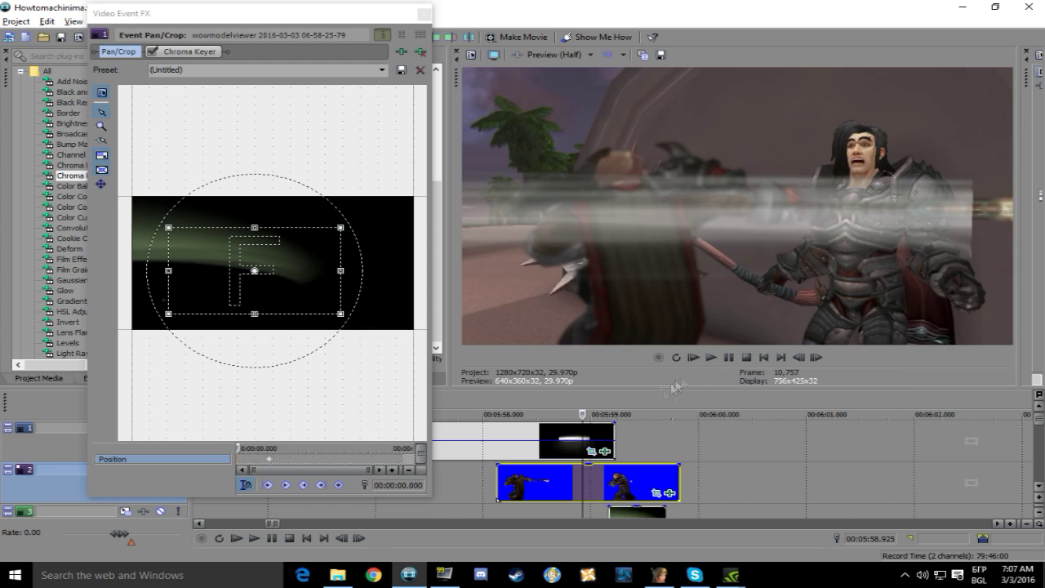
pyautogui.click(424, 14)
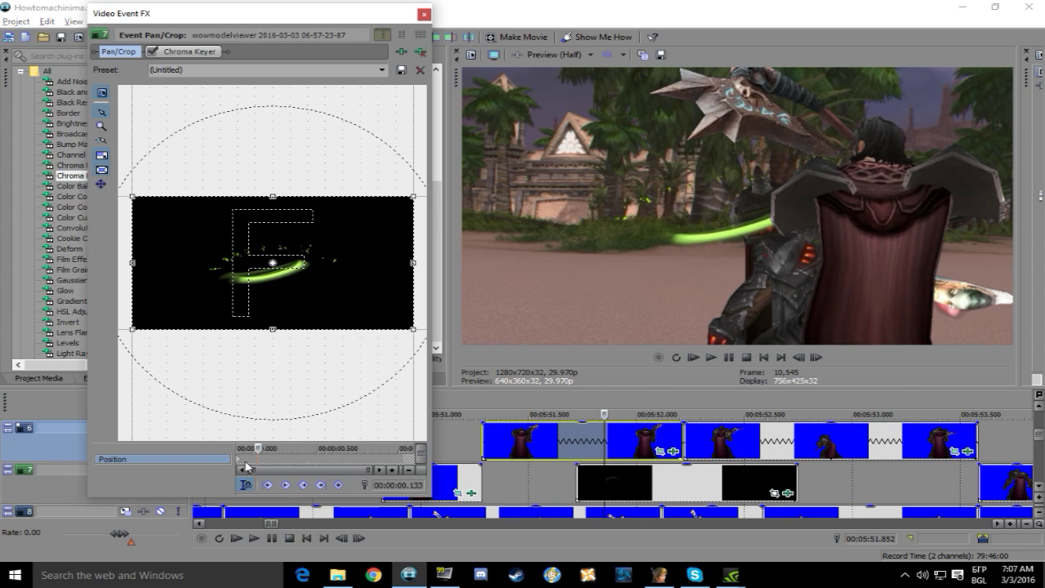
# Move the green slash clip on track 7 earlier to about 00:05:51.45 and keyframe a smaller, shifted Pan/Crop frame by 00:00:00.133.
pyautogui.moveTo(669, 482); pyautogui.dragTo(631, 481)
pyautogui.moveTo(558, 443); pyautogui.dragTo(524, 441)
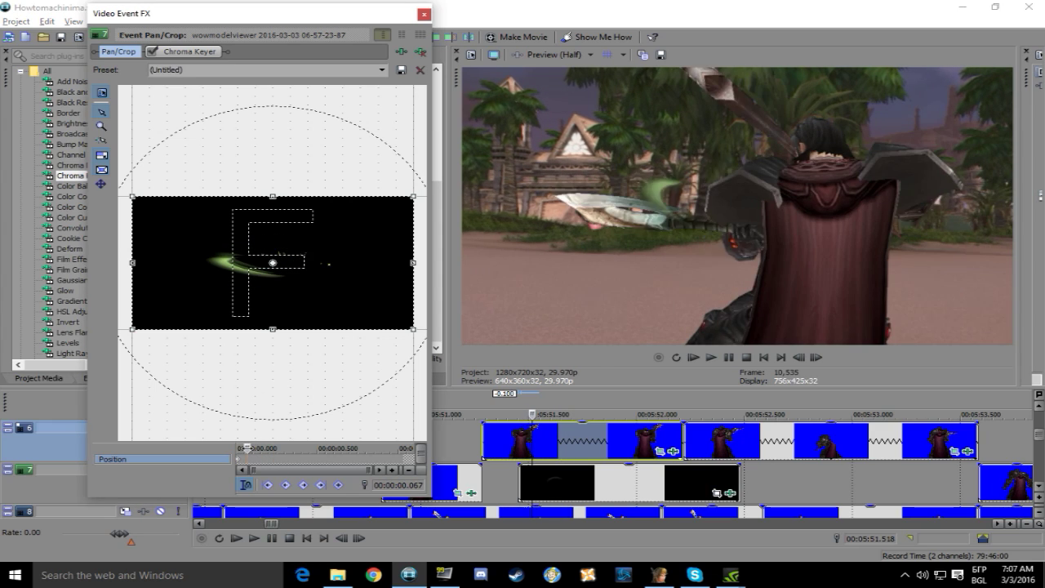
pyautogui.moveTo(317, 297); pyautogui.dragTo(319, 299)
pyautogui.press('Left')
pyautogui.press('Left')
pyautogui.press('Right')
pyautogui.press('Right')
pyautogui.press('Right')
pyautogui.press('Right')
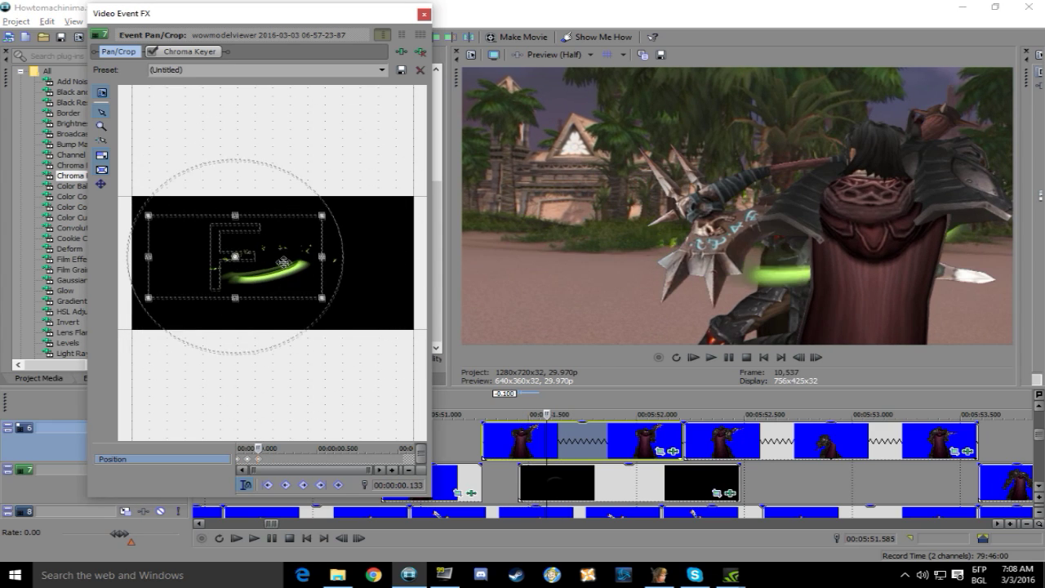
# Rotate and reposition the track 7 slash's Pan/Crop frame at 00:00:00.267 to match the weapon swing, and play back.
pyautogui.press('Right')
pyautogui.press('Right')
pyautogui.press('Right')
pyautogui.press('Right')
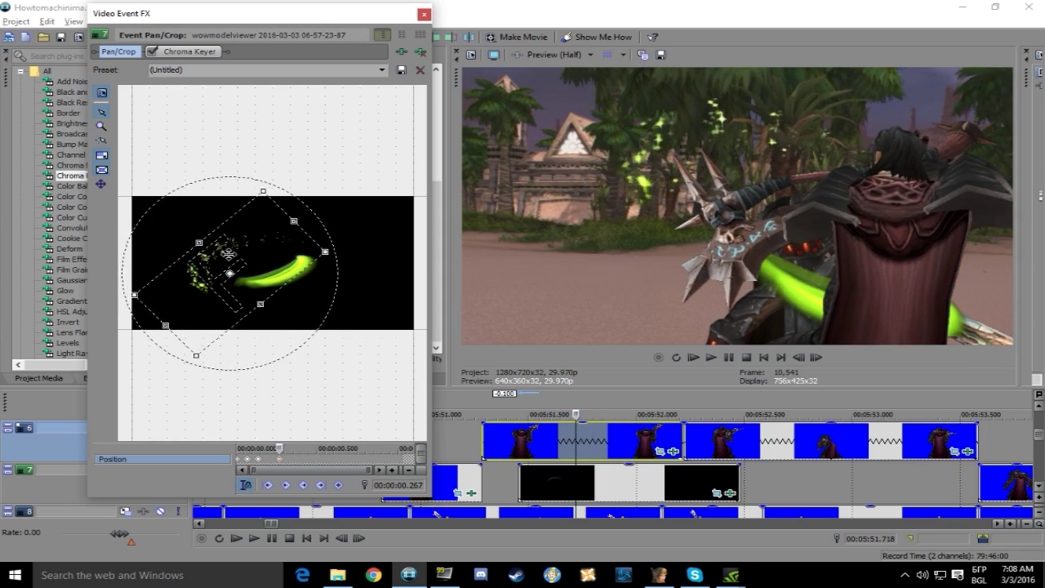
pyautogui.click(711, 357)
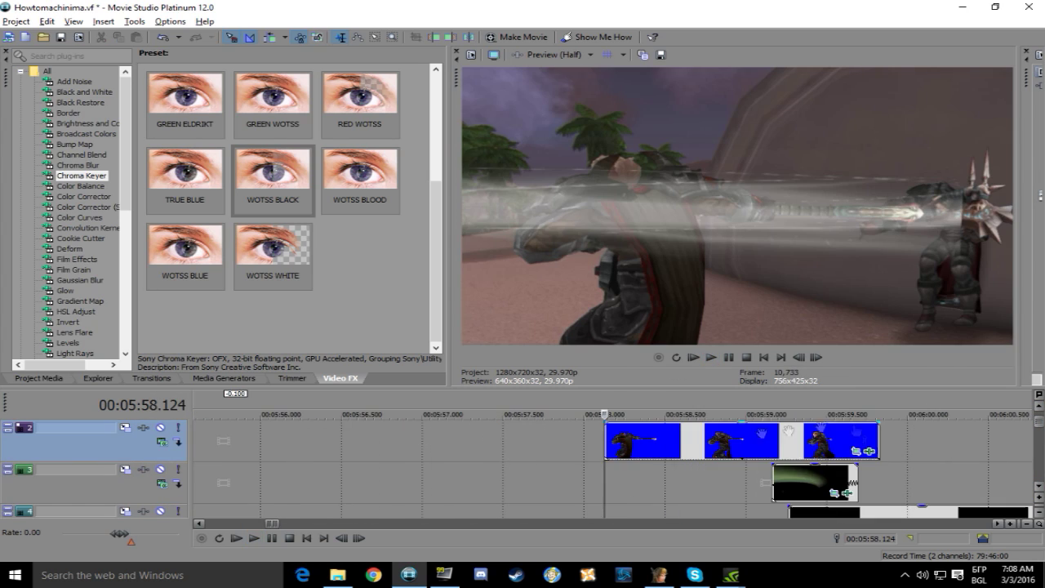
# Split the white beam clip at 00:05:56.289 and cut its first section, which starts at 00:05:53.787.
pyautogui.scroll(1, 612, 470)
pyautogui.click(351, 478)
pyautogui.hscroll(-2, 527, 501)
pyautogui.click(561, 449)
pyautogui.moveTo(561, 480); pyautogui.dragTo(279, 480)
pyautogui.scroll(-6, 310, 457)
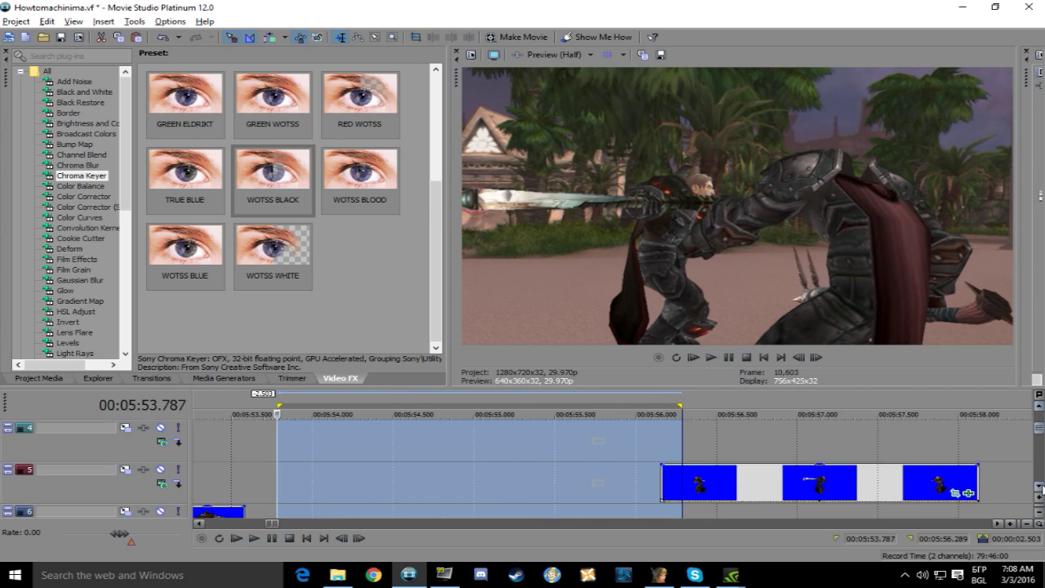
# Select the four consecutive character clips on track 7 starting near 00:05:53.6 and move them up to track 6.
pyautogui.click(322, 441)
pyautogui.keyDown('shift'); pyautogui.click(702, 441); pyautogui.keyUp('shift')
pyautogui.scroll(1, 698, 445)
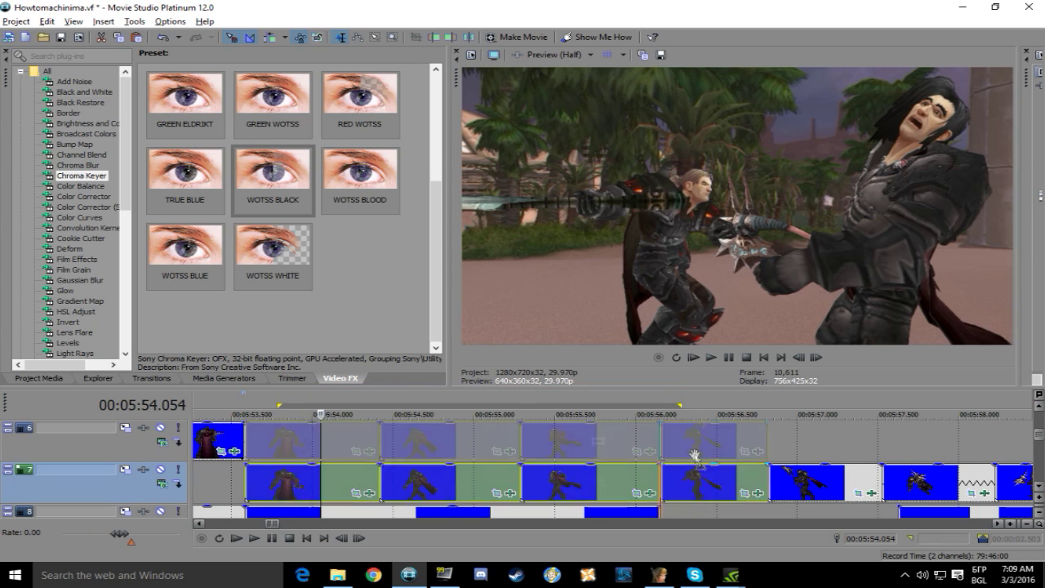
pyautogui.moveTo(695, 467); pyautogui.dragTo(695, 445)
# Paste the cut beam section onto track 7 at 00:05:53.787, behind the character clips, and play back.
pyautogui.click(278, 483)
pyautogui.press('Left')
pyautogui.hotkey('ctrl', 'v')
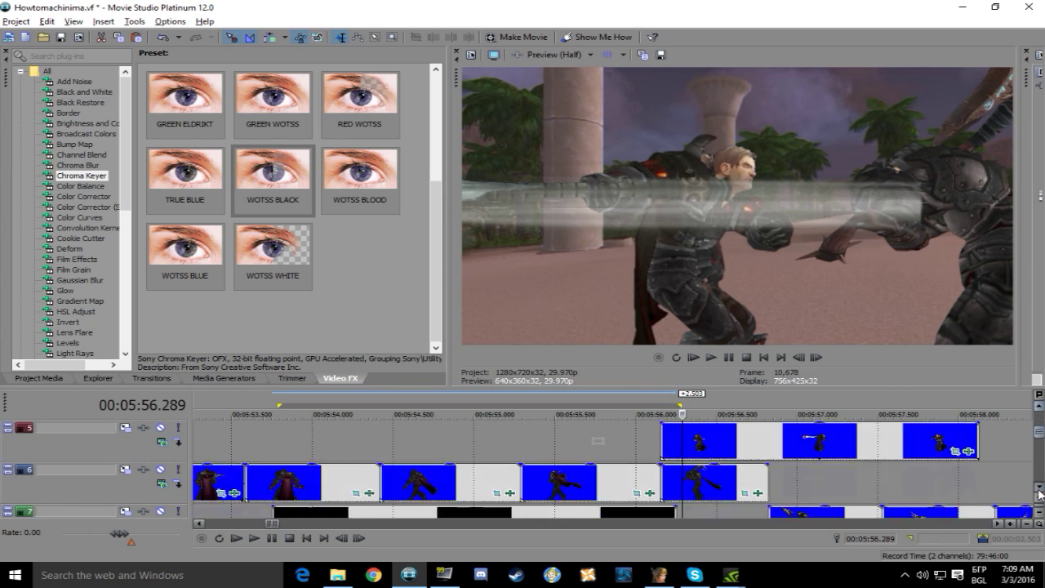
pyautogui.click(710, 356)
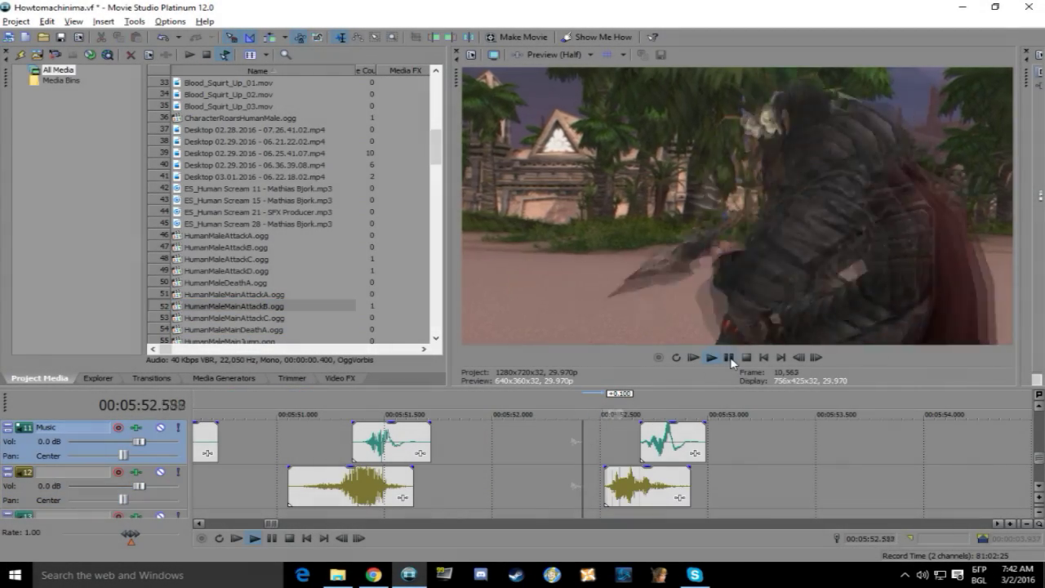
# Place HumanMaleMainWound voice sounds on audio track 12 at about 00:05:54.2 and 00:05:55.4, checking their timing against playback.
pyautogui.scroll(-4, 286, 204)
pyautogui.click(236, 235)
pyautogui.click(411, 450)
pyautogui.moveTo(602, 481); pyautogui.dragTo(560, 483)
pyautogui.press('space')
pyautogui.click(508, 449)
pyautogui.press('space')
pyautogui.click(729, 357)
pyautogui.moveTo(245, 247); pyautogui.dragTo(495, 321)
pyautogui.doubleClick(263, 225)
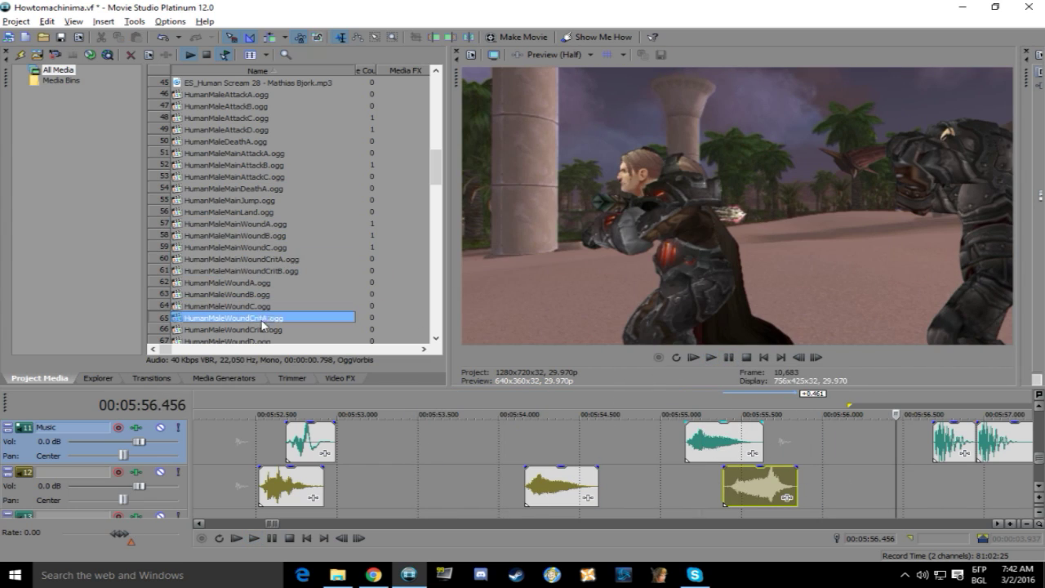
# Add HumanMaleWoundCritA.ogg and HumanMaleWoundCritB.ogg to track 12, the latter at about 00:05:57.6, and play back the death scene.
pyautogui.doubleClick(261, 319)
pyautogui.moveTo(255, 326); pyautogui.dragTo(313, 485)
pyautogui.click(219, 440)
pyautogui.click(710, 357)
pyautogui.click(729, 358)
pyautogui.click(252, 445)
pyautogui.click(711, 357)
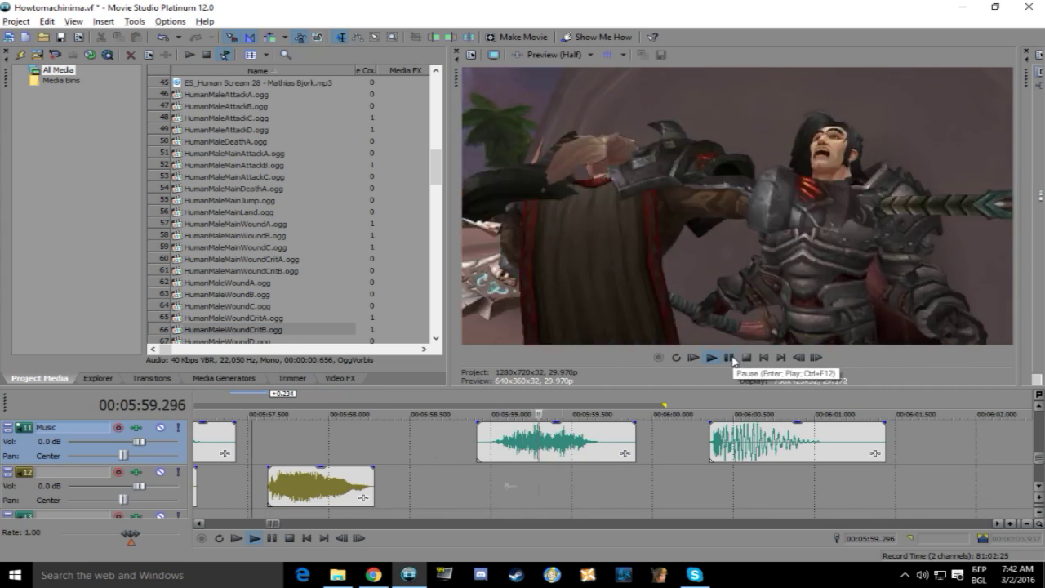
pyautogui.click(728, 357)
# Audition the human scream files, add ES_Human Scream 21 - SFX Producer.mp3 to track 12, and shift it earlier.
pyautogui.scroll(5, 278, 237)
pyautogui.click(270, 223)
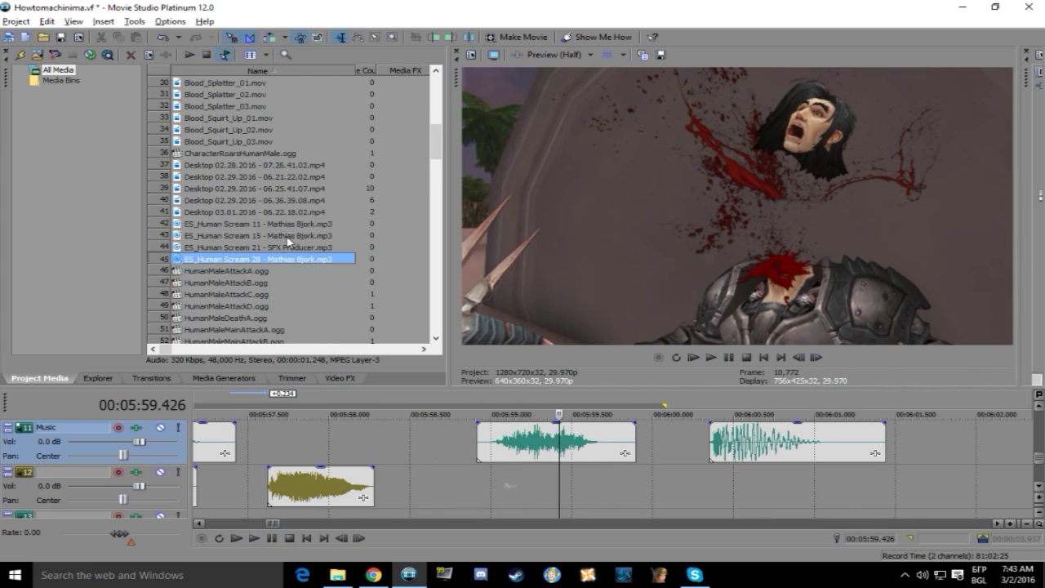
pyautogui.doubleClick(285, 252)
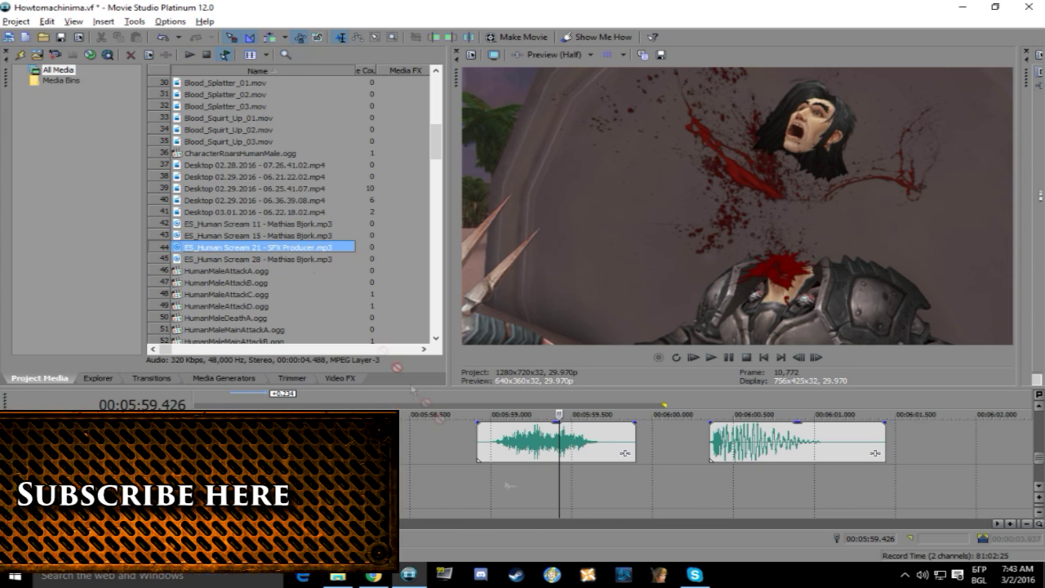
pyautogui.moveTo(322, 486); pyautogui.dragTo(166, 486)
pyautogui.scroll(-1, 604, 481)
pyautogui.click(604, 486)
pyautogui.click(489, 444)
pyautogui.moveTo(620, 486); pyautogui.dragTo(494, 485)
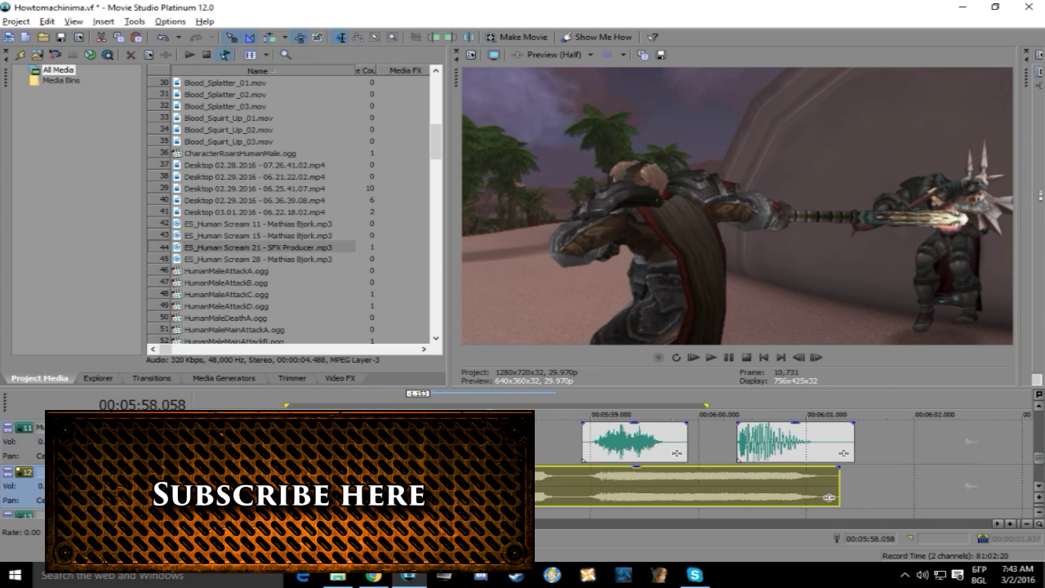
# Play back the scream with the beheading shot and trim the scream clip's end to about 00:05:59.2.
pyautogui.click(711, 357)
pyautogui.click(728, 357)
pyautogui.moveTo(838, 485); pyautogui.dragTo(788, 485)
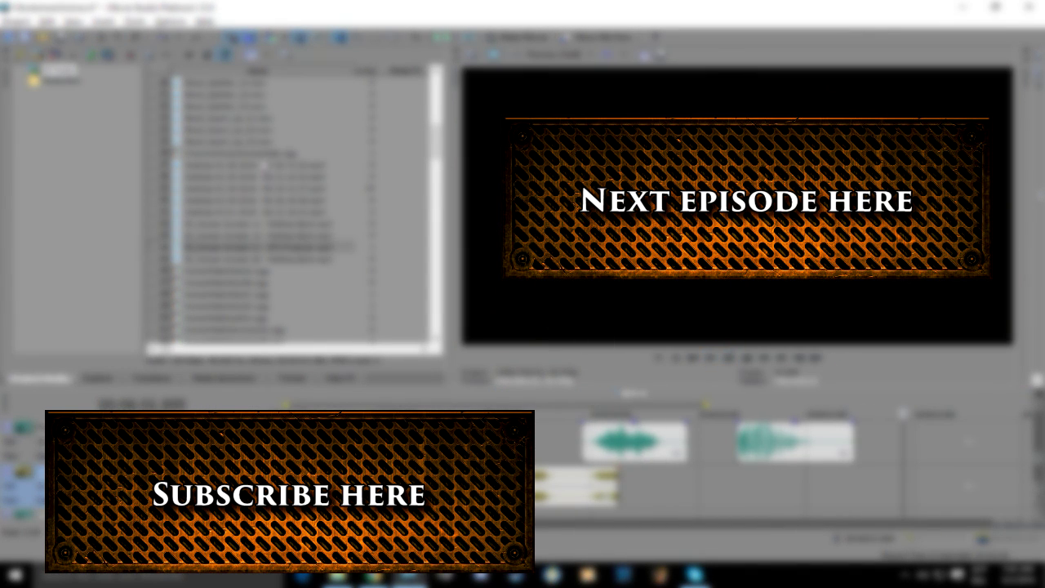
pyautogui.scroll(-6, 265, 166)
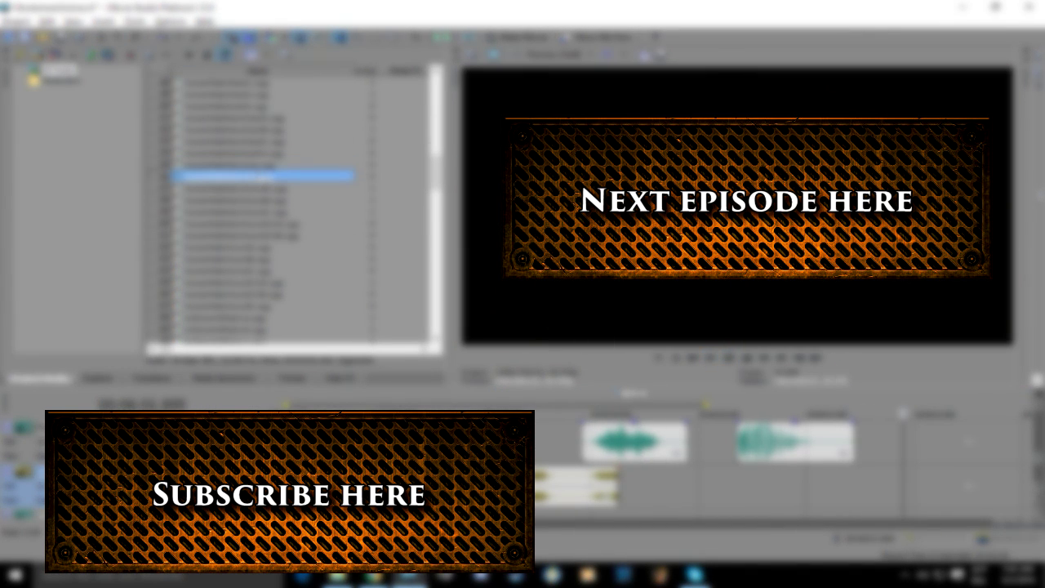